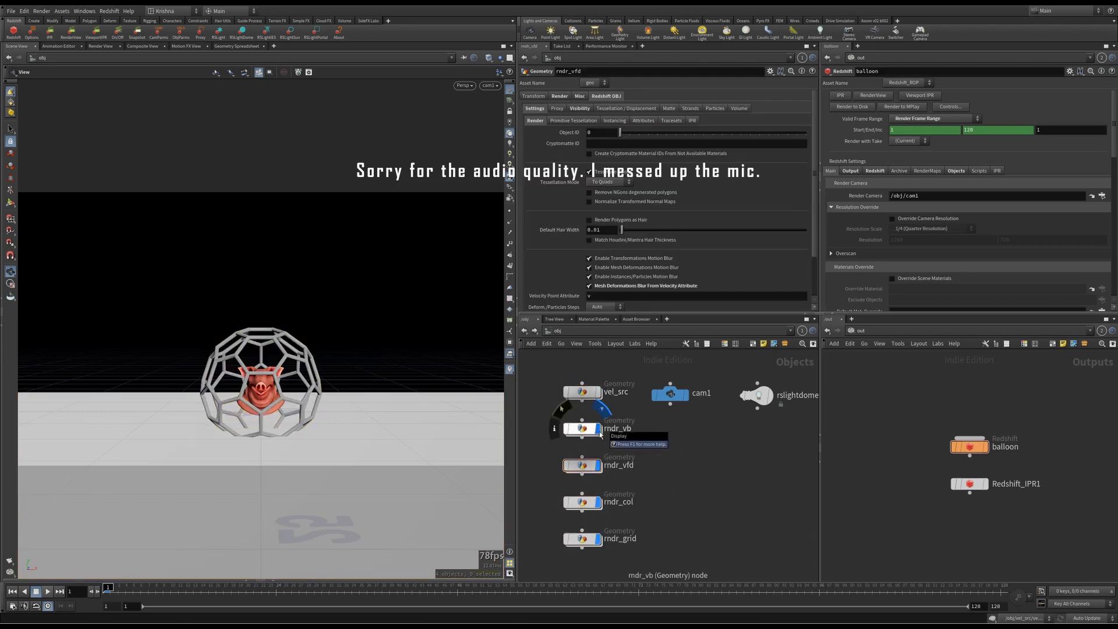
Open the vel_src geometry network and display the pig head test geometry at the top of the chain
mouse_move(598, 472)
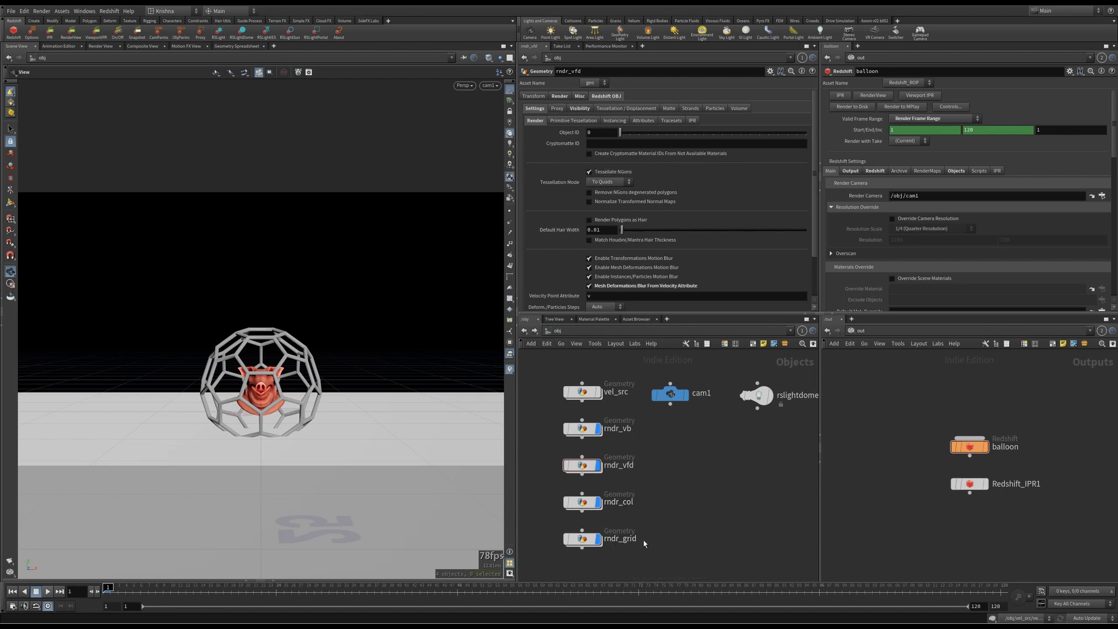
mouse_move(593, 393)
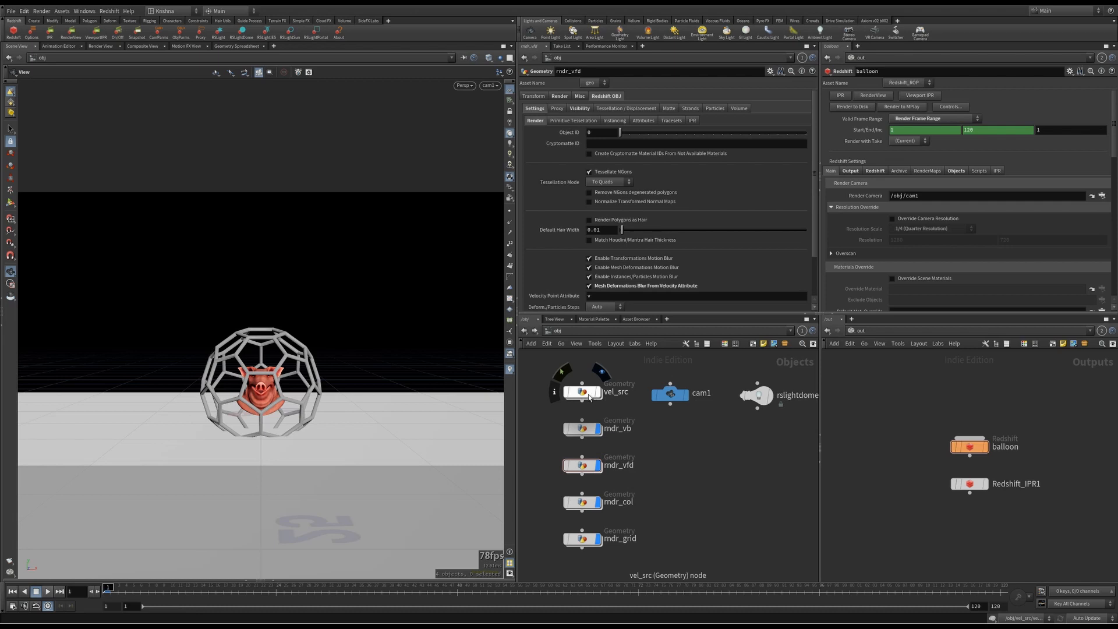
double_click(589, 396)
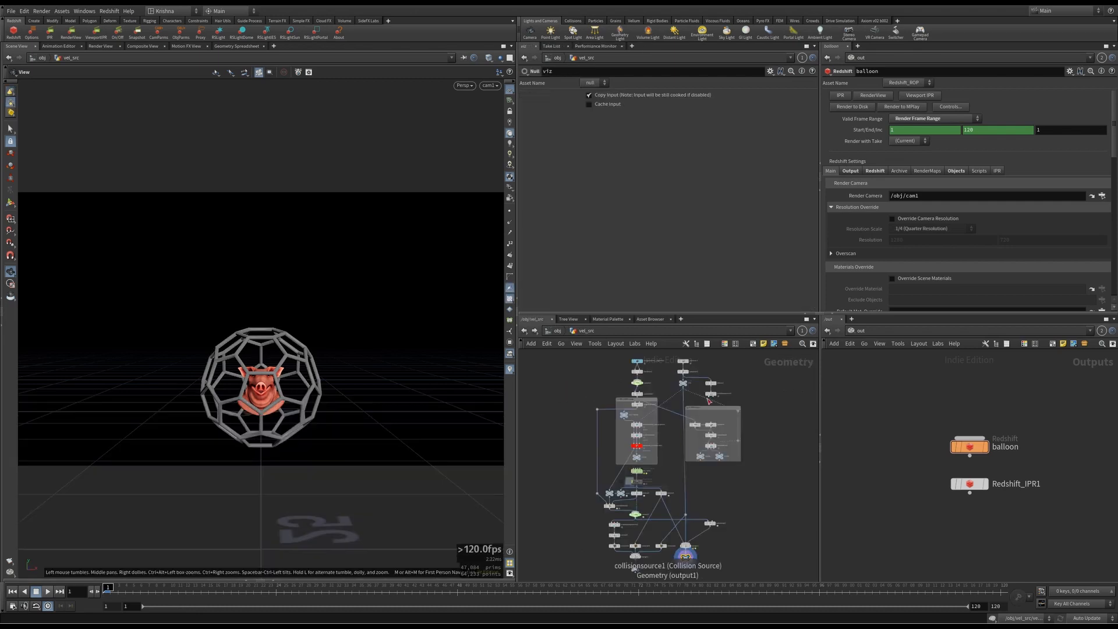
click(600, 350)
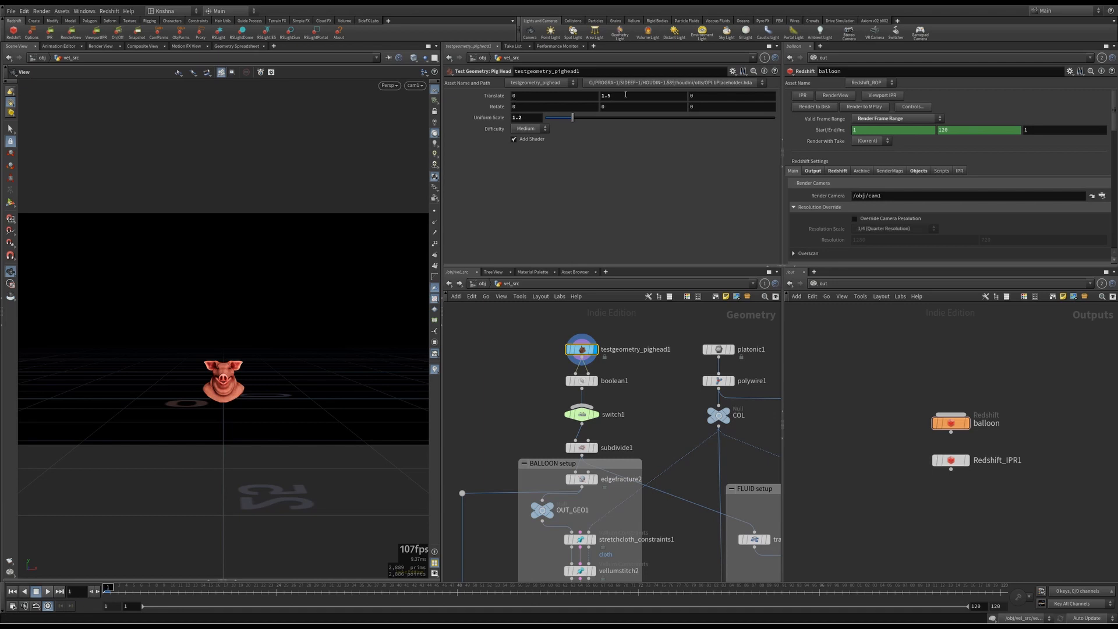
drag(285, 363, 243, 389)
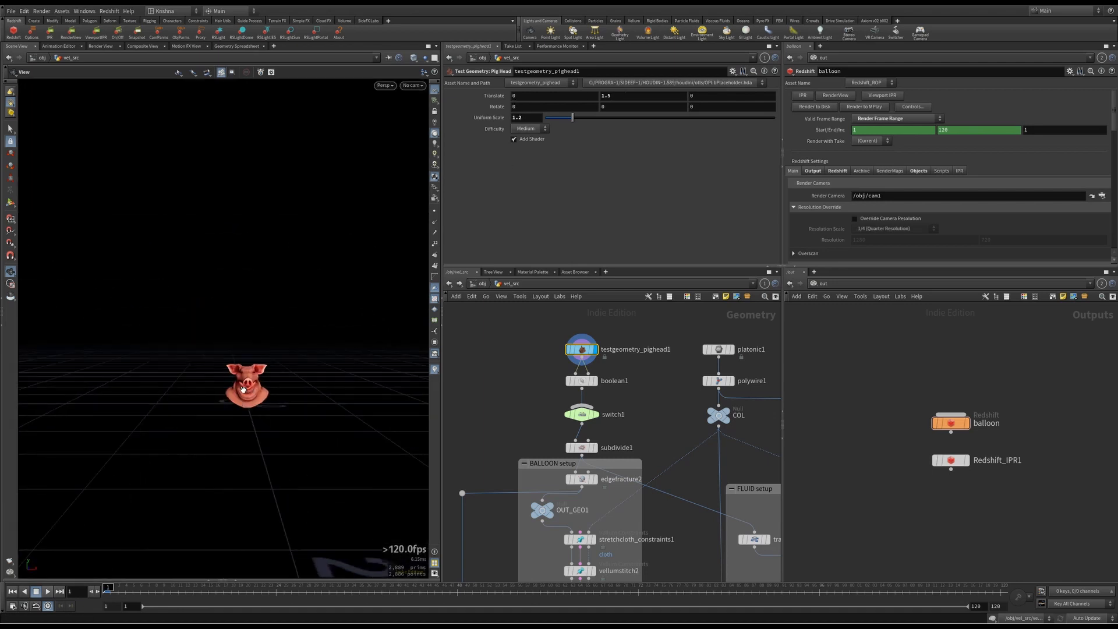
Inspect the boolean1, switch1 and subdivide1 nodes below the pig head, displaying each one's result and parameters
click(581, 380)
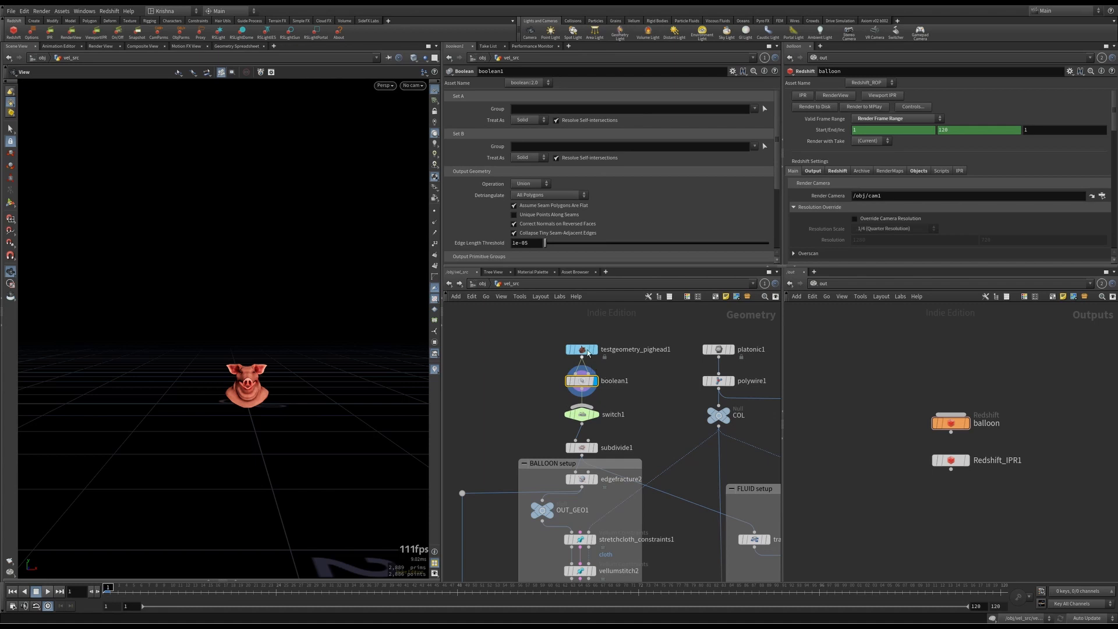
mouse_move(588, 379)
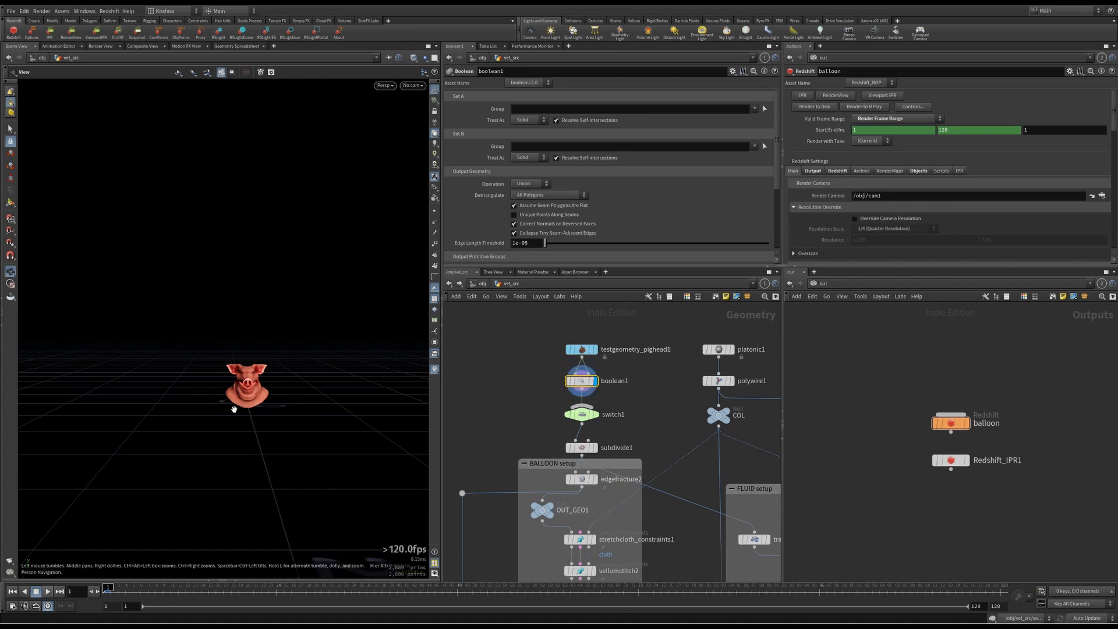
middle_drag(636, 416, 592, 401)
click(569, 365)
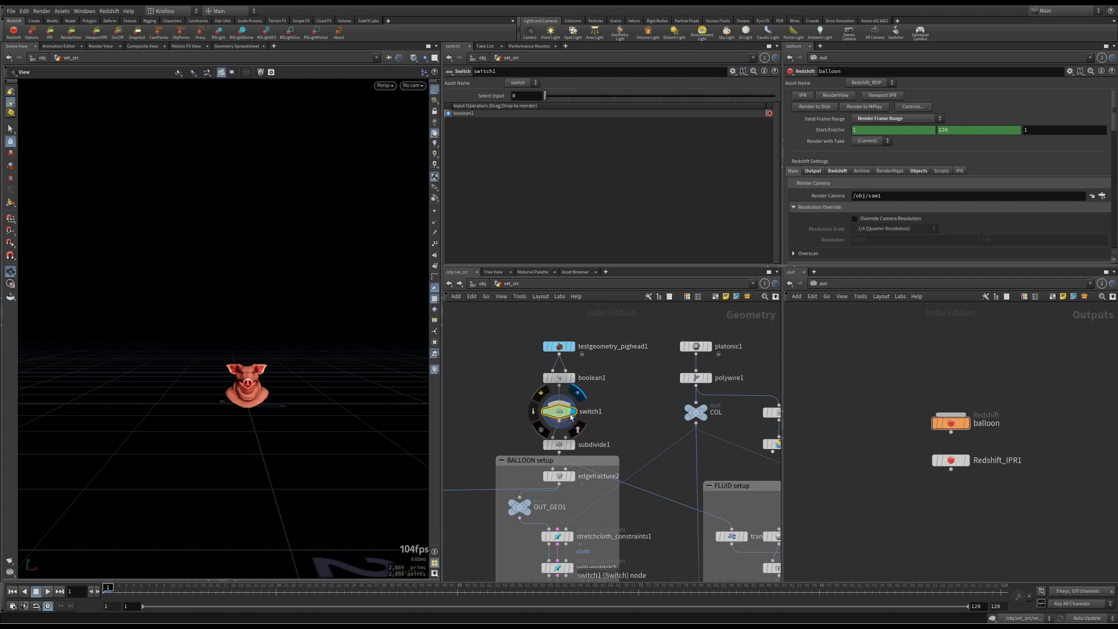
scroll(612, 397, down, 2)
middle_drag(612, 397, 617, 348)
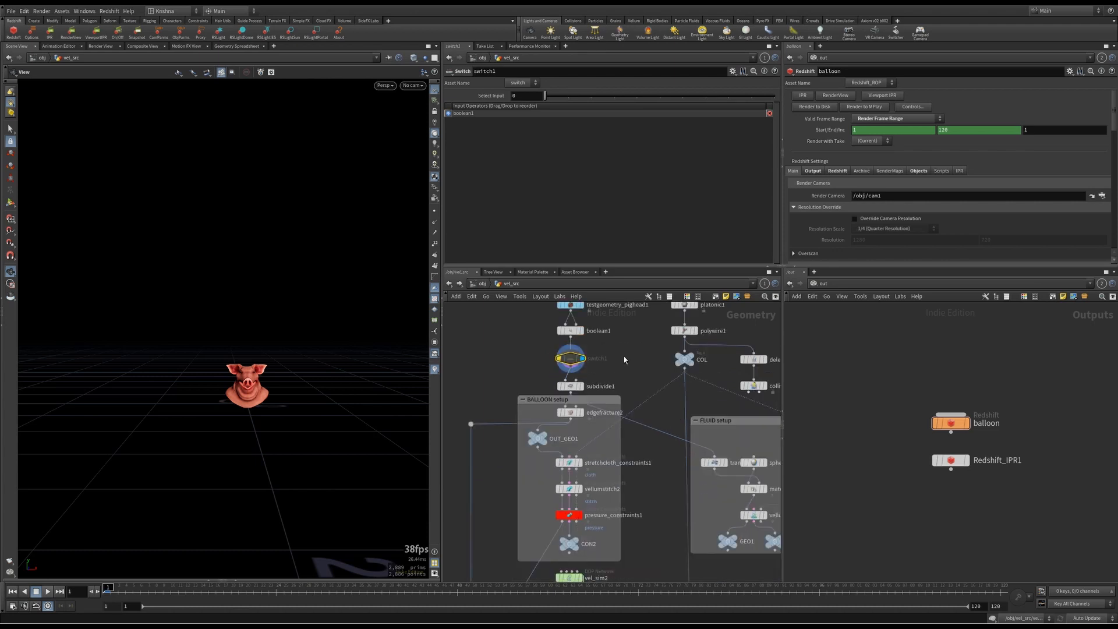
click(583, 375)
click(570, 387)
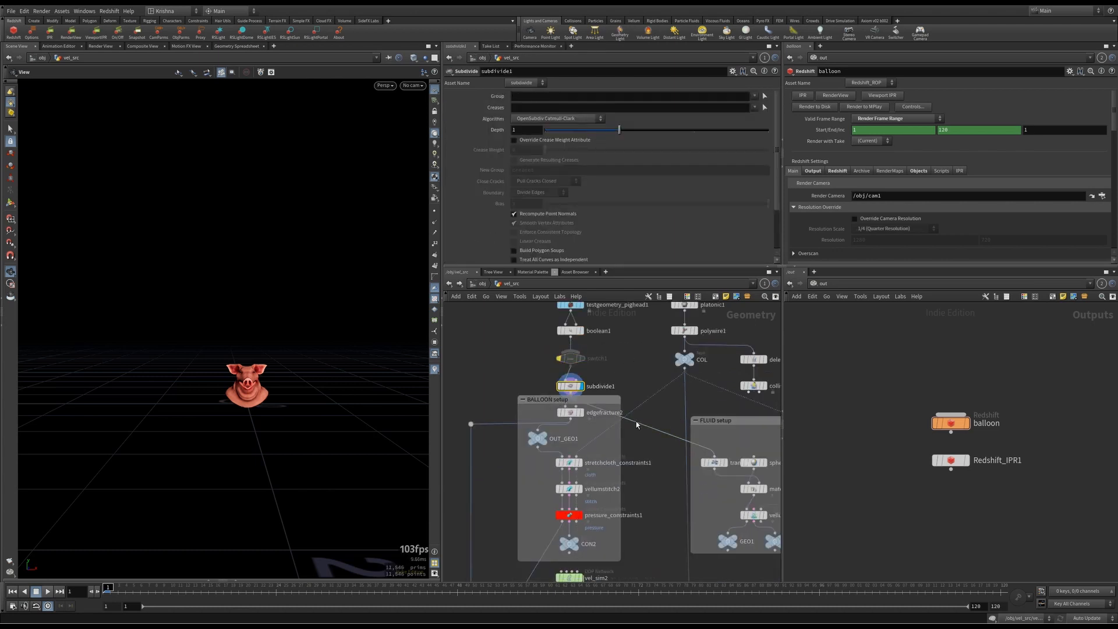
Display the edgefracture2 node in the BALLOON setup and examine its fractured pieces on the pig head using the piece attribute visualization
scroll(637, 424, down, 3)
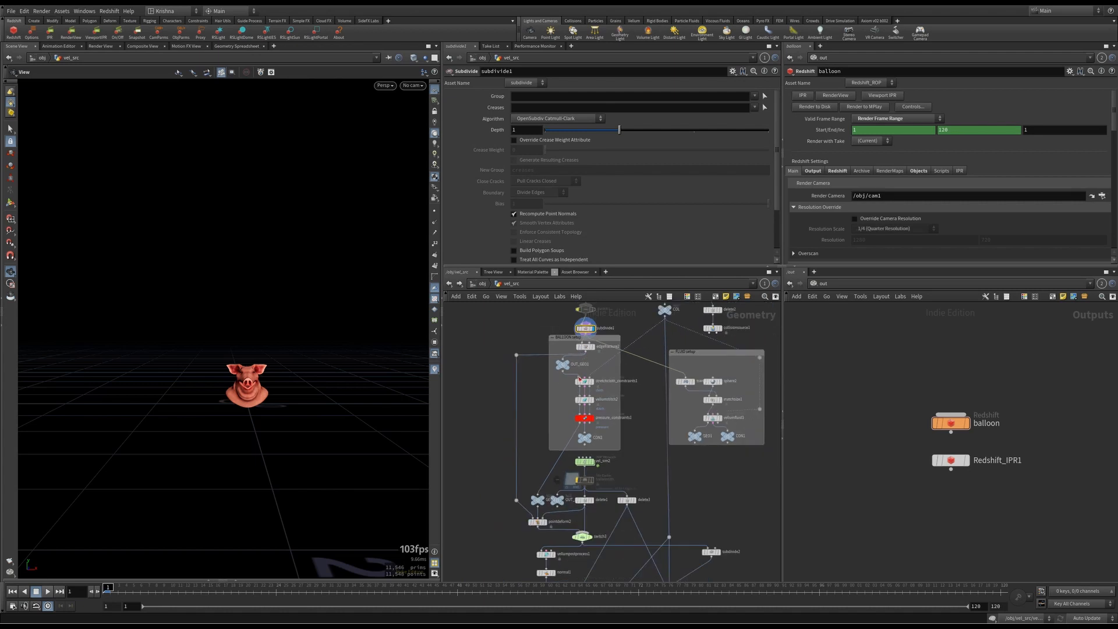
middle_drag(578, 378, 578, 455)
drag(558, 339, 603, 411)
scroll(603, 386, up, 4)
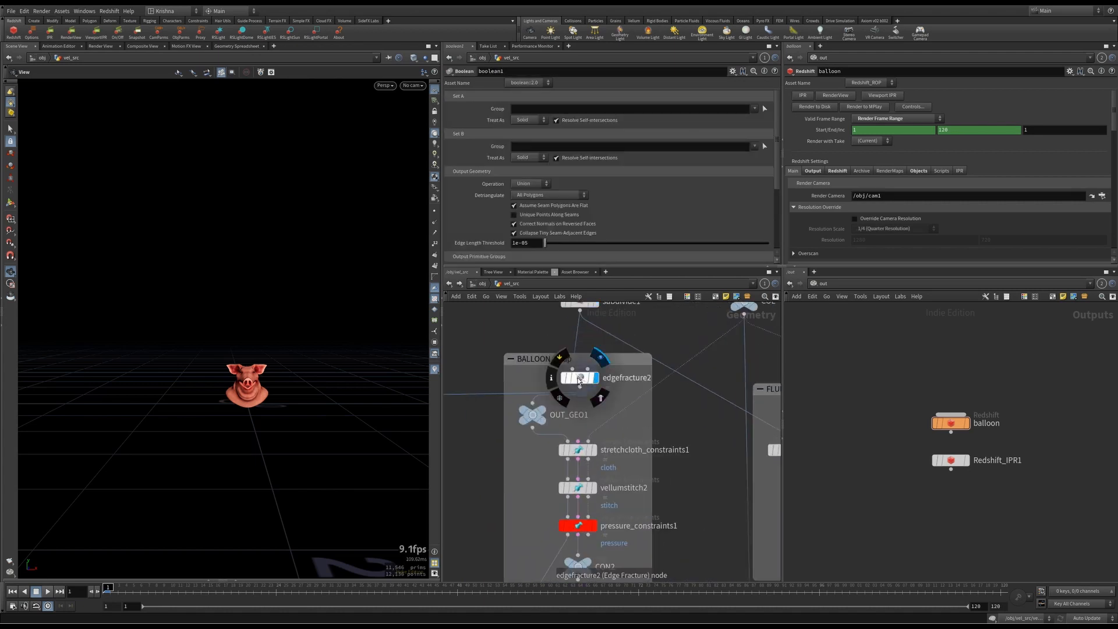
click(580, 379)
scroll(249, 377, up, 2)
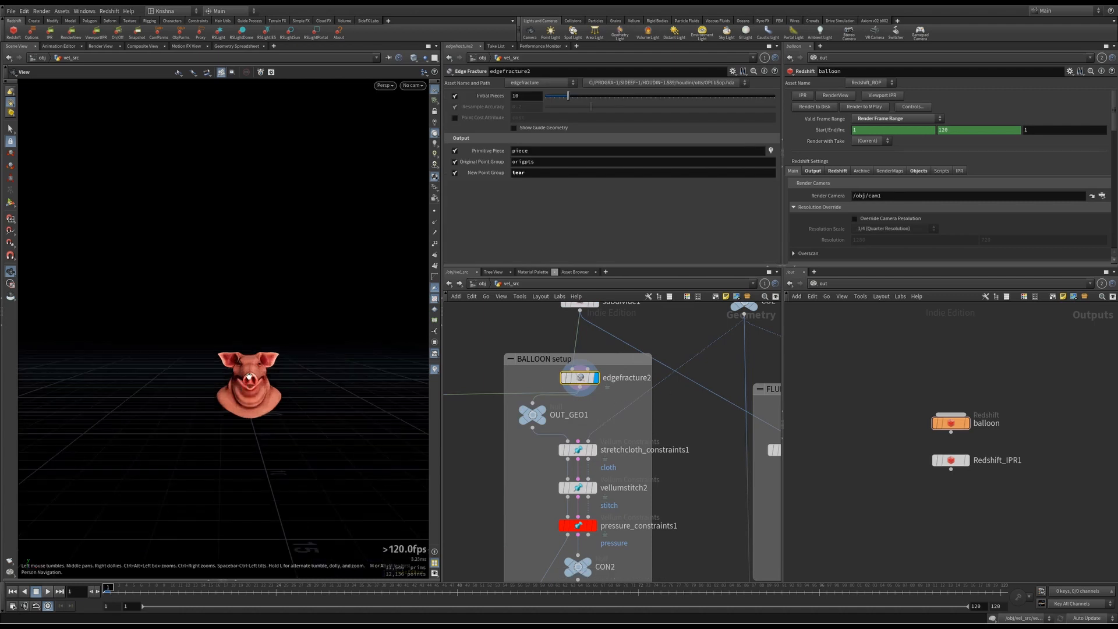
scroll(249, 378, up, 2)
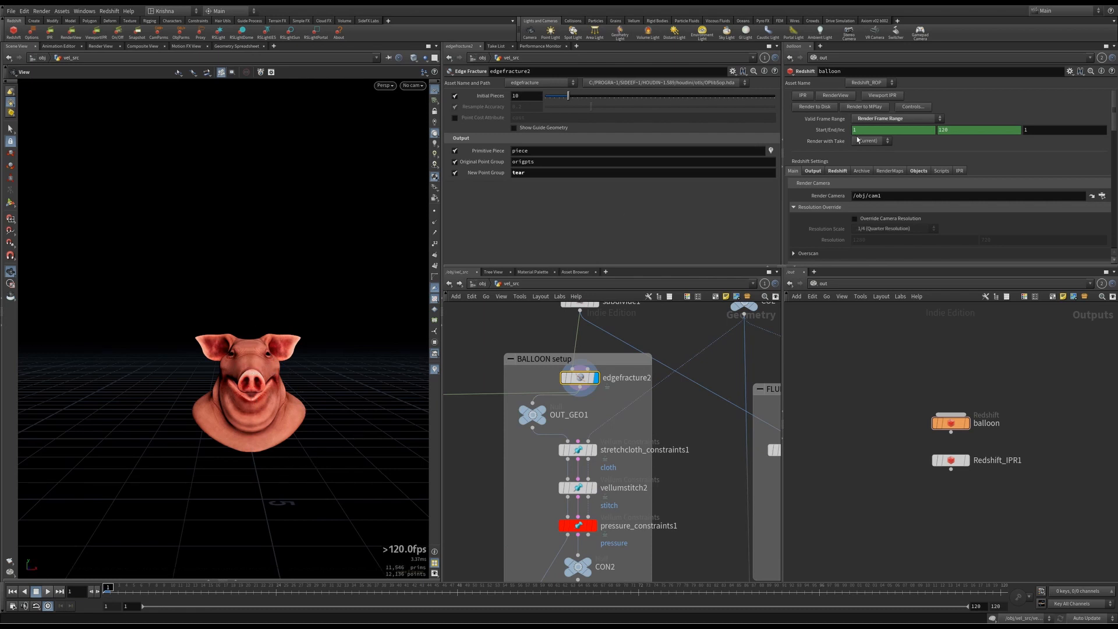
drag(238, 389, 349, 339)
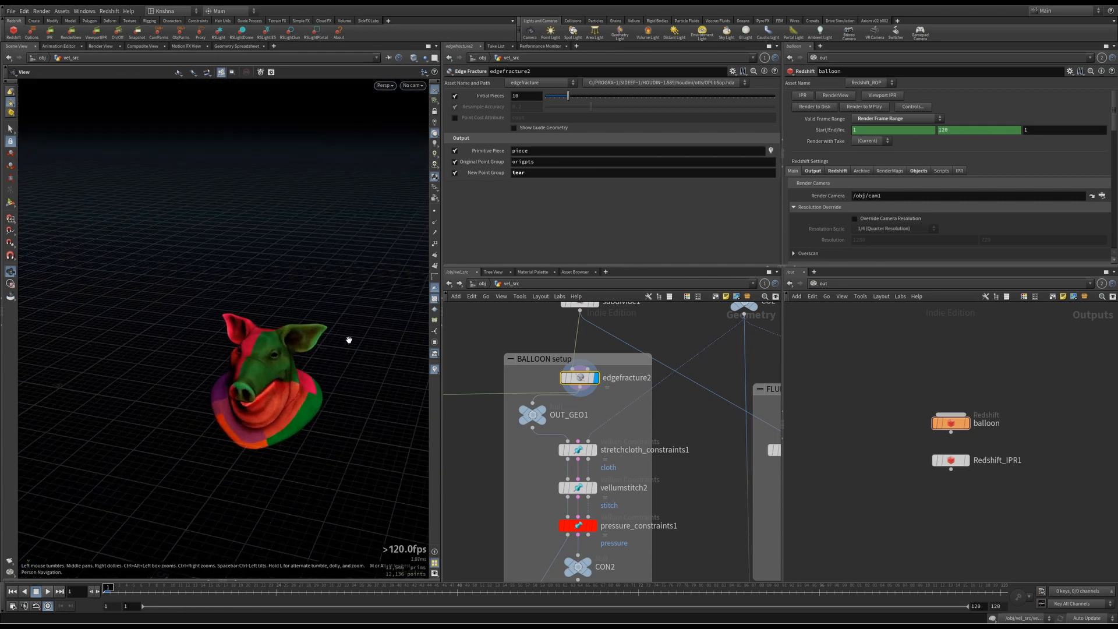
click(771, 151)
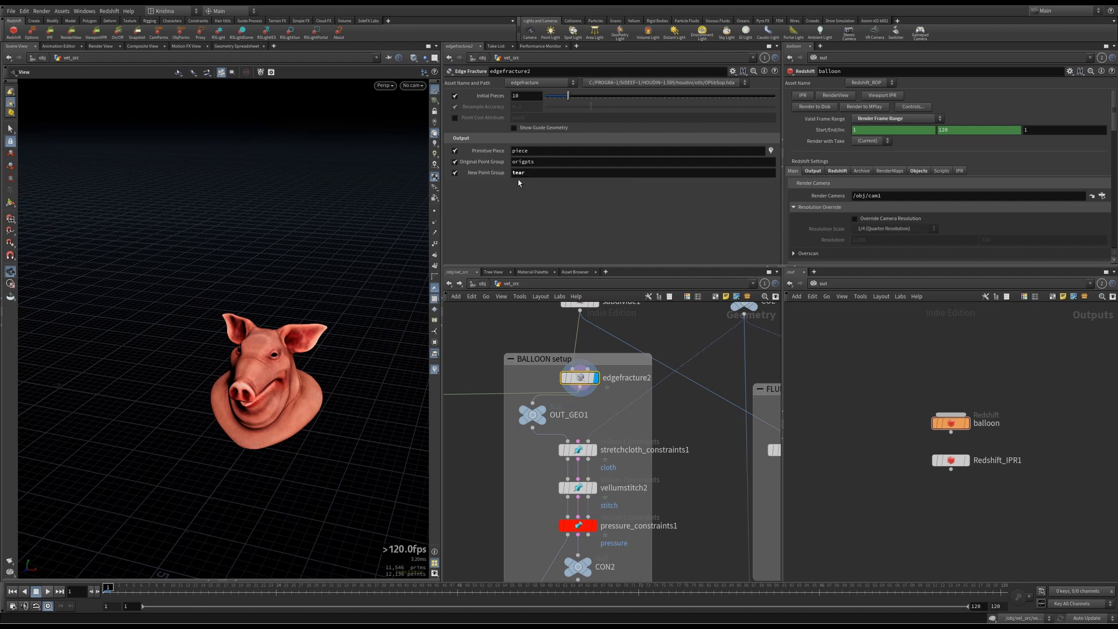
Display OUT_GEO1 and stretchcloth_constraints1 in the BALLOON setup to examine the geometry entering the cloth constraints
click(537, 414)
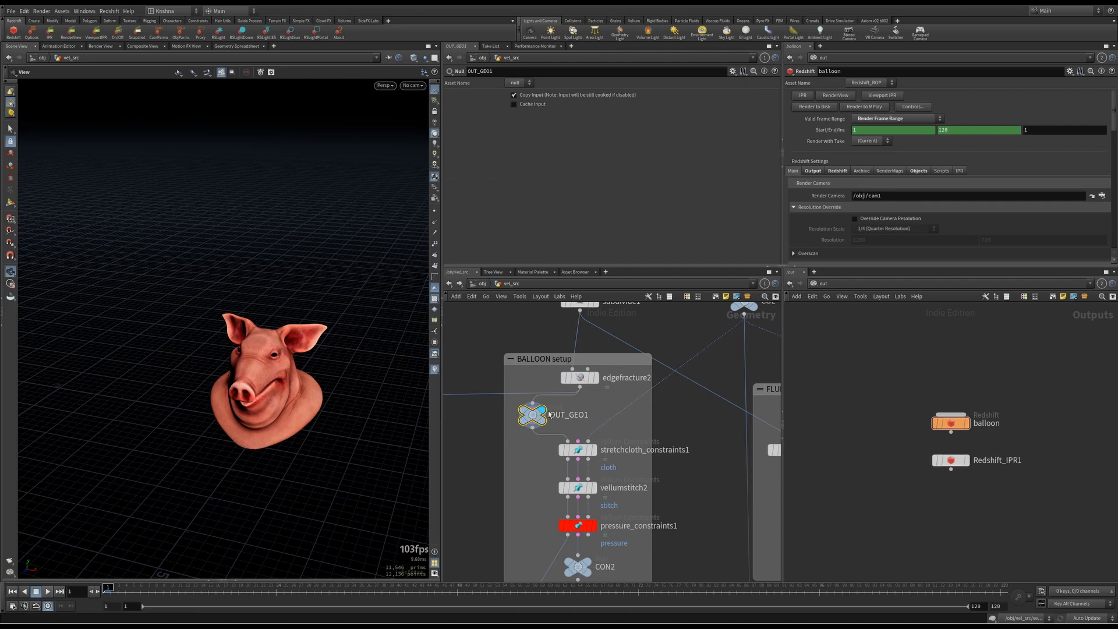
scroll(570, 413, down, 3)
middle_drag(628, 419, 625, 359)
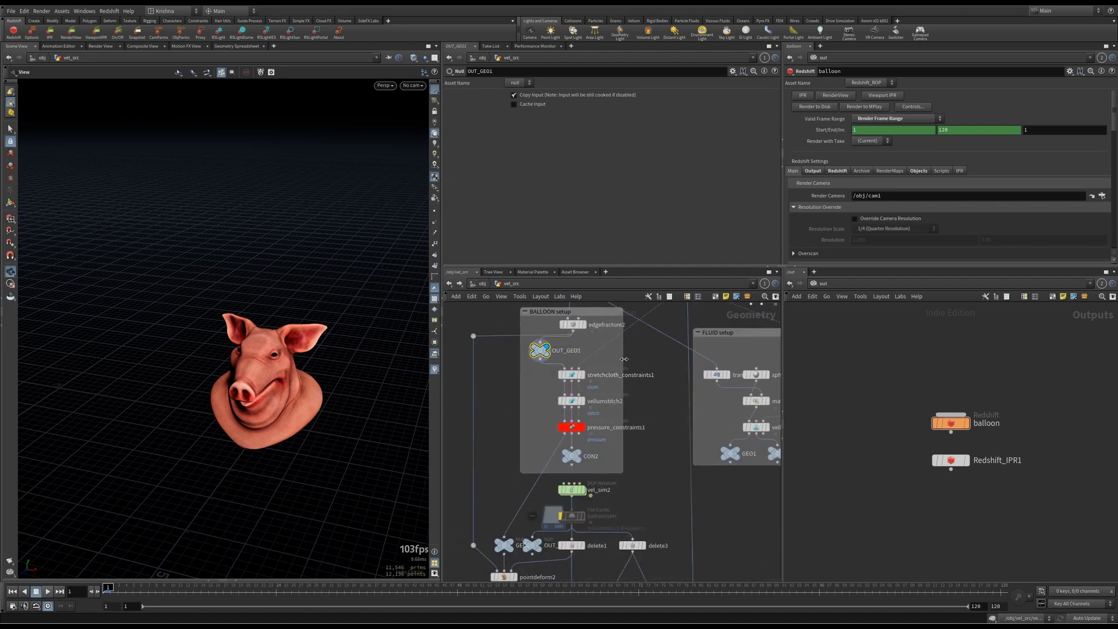
click(573, 375)
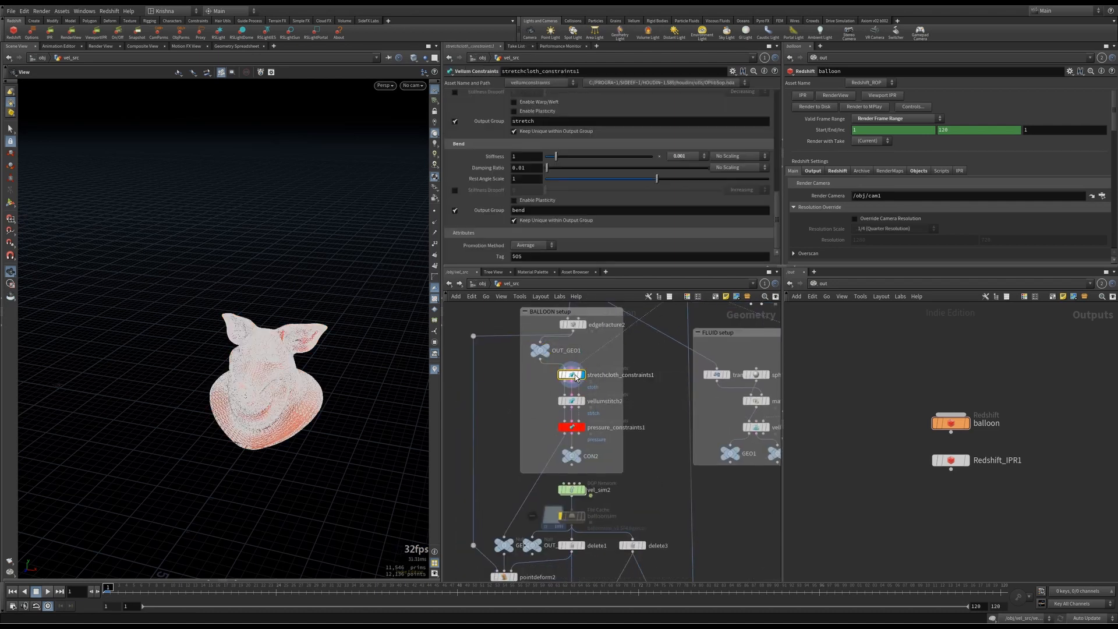
Add a Vellum Configure Balloon node pair beside the BALLOON setup and select its cloth constraint node
key(Tab)
text(ve)
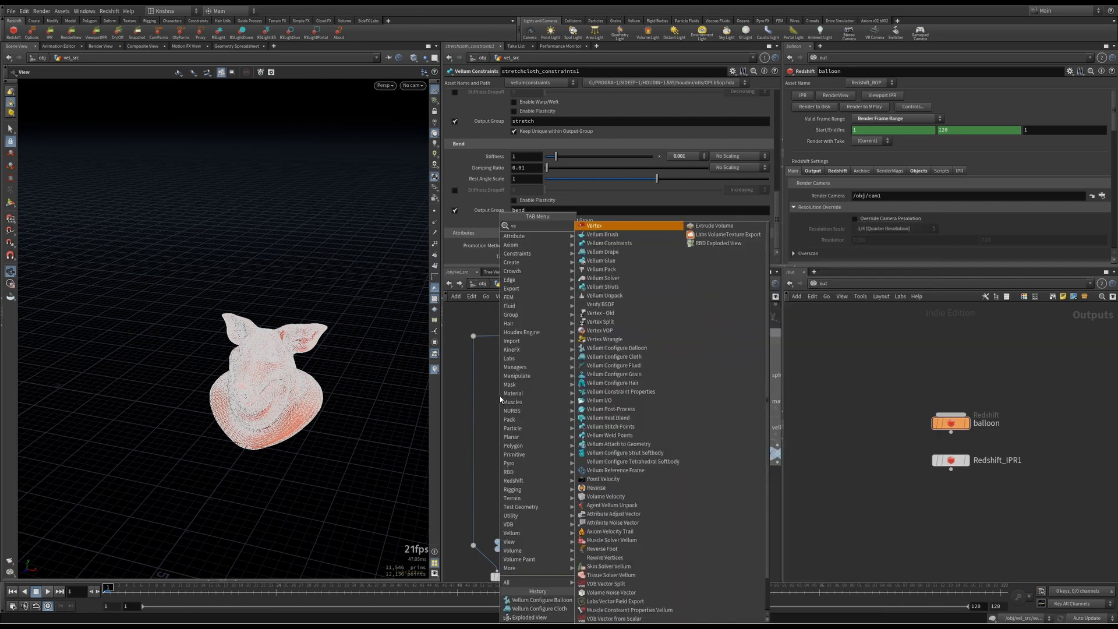
text(llum ball)
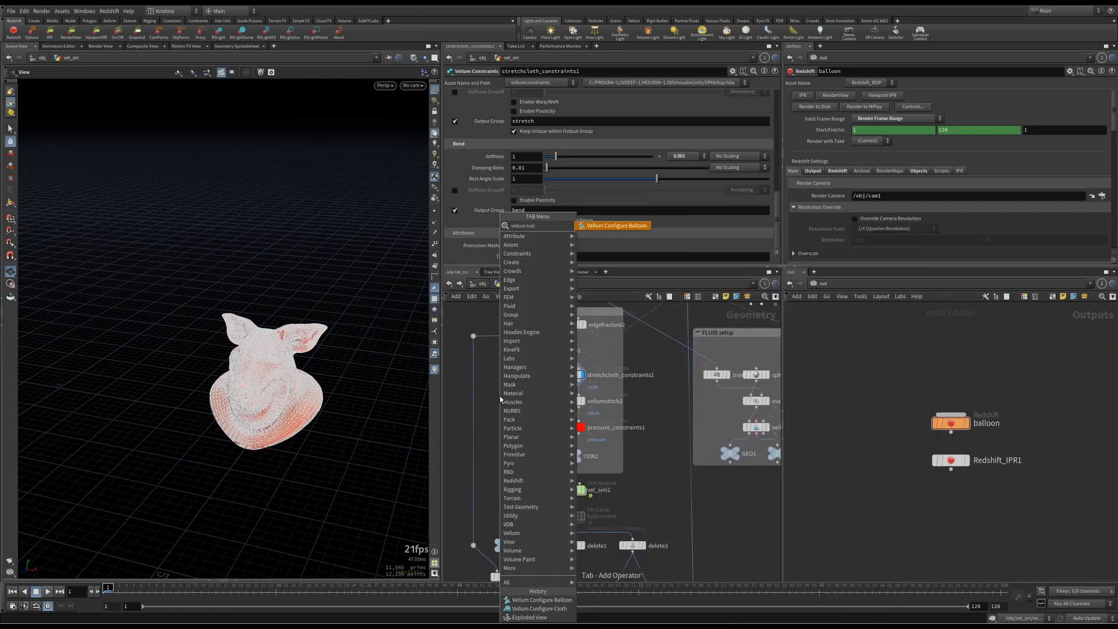
key(Return)
click(501, 398)
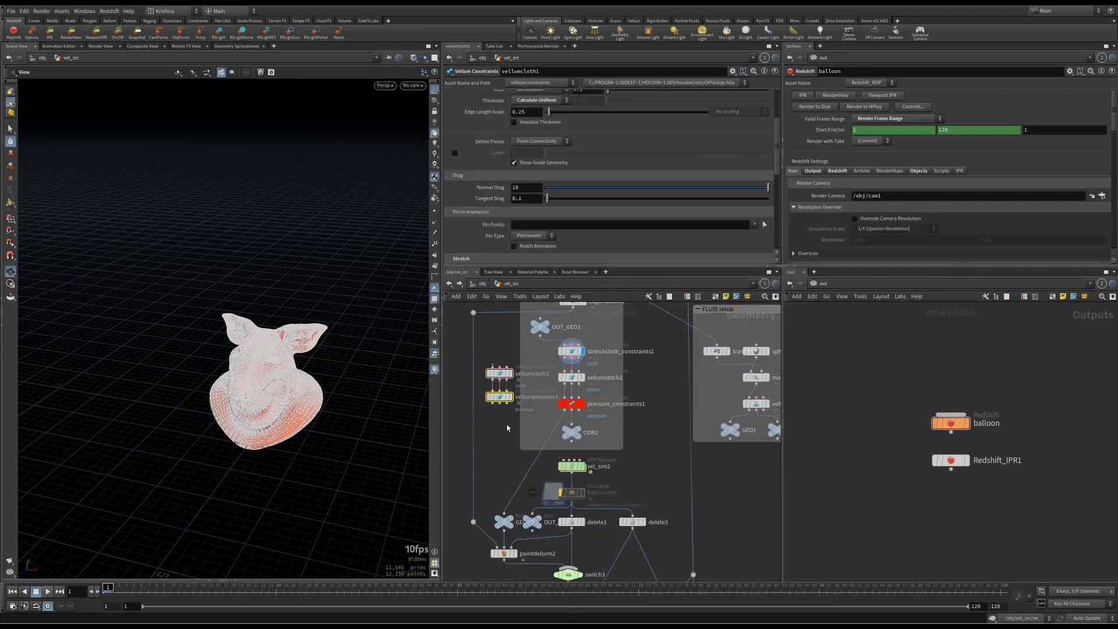
click(506, 372)
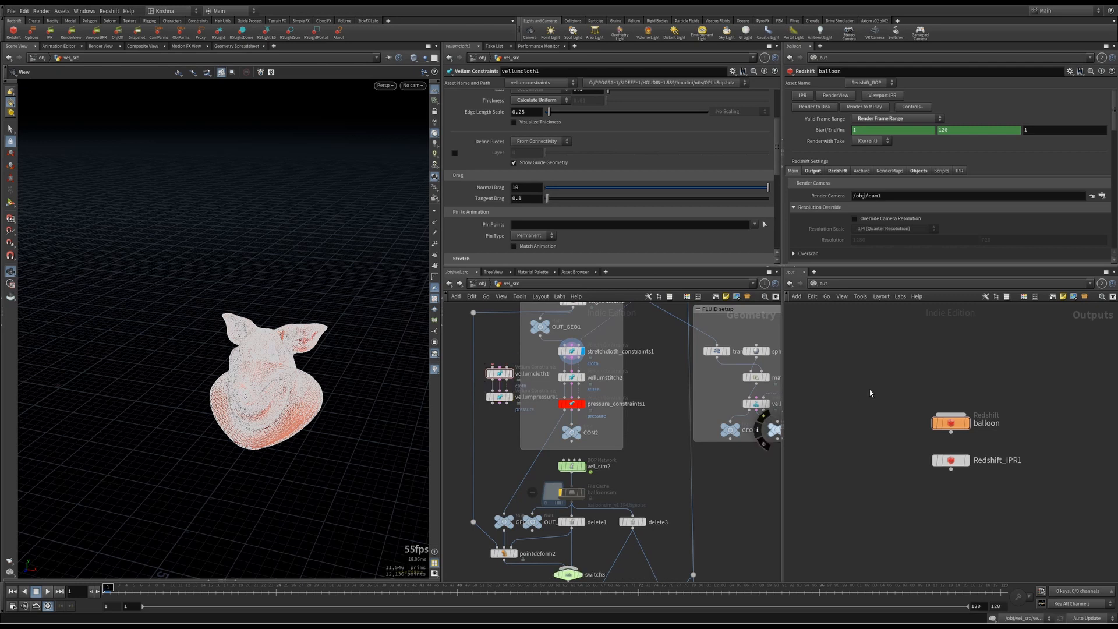
Switch the Redshift outputs network pane to the object level and open vel_src in it
click(823, 284)
click(838, 326)
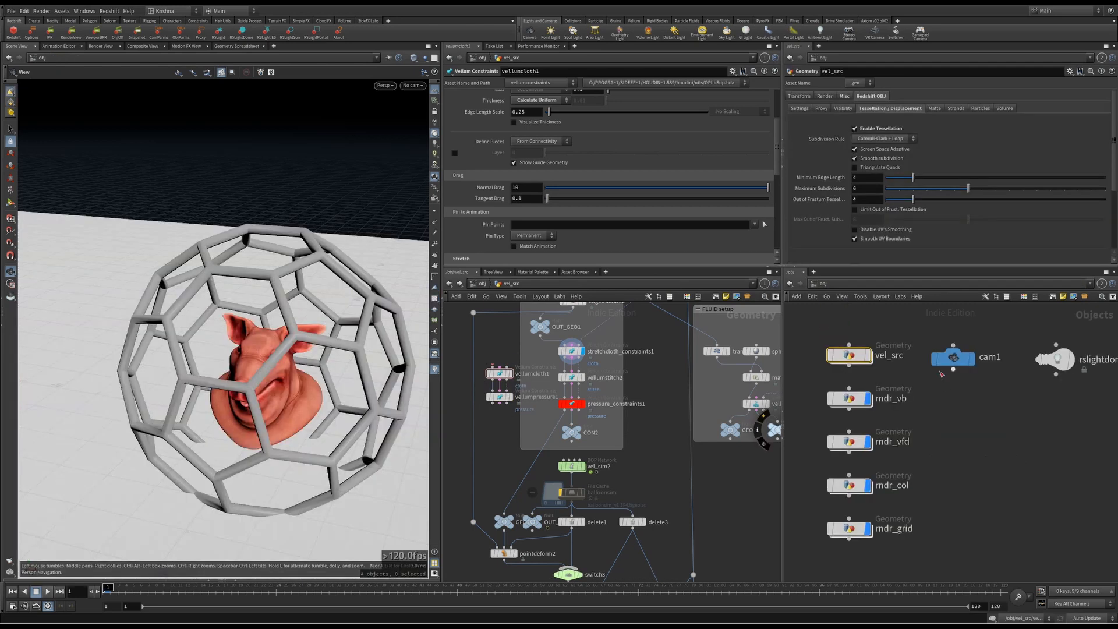
double_click(857, 359)
scroll(917, 378, up, 3)
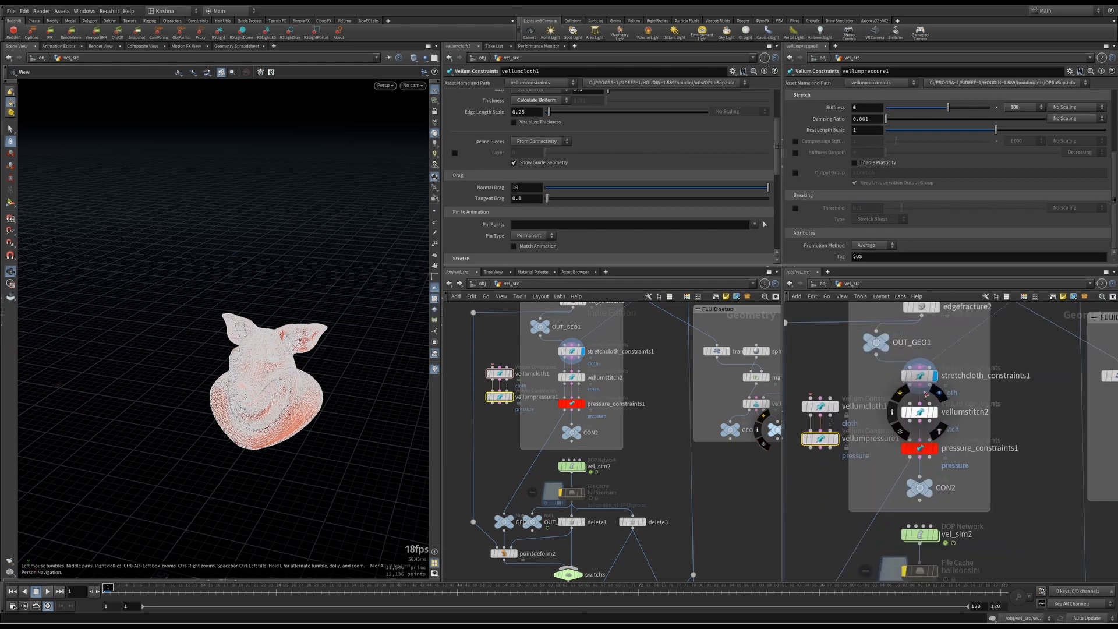
Compare the geometry, stretch and bend settings of the default vellumcloth1 with those of stretchcloth_constraints1 side by side
click(920, 375)
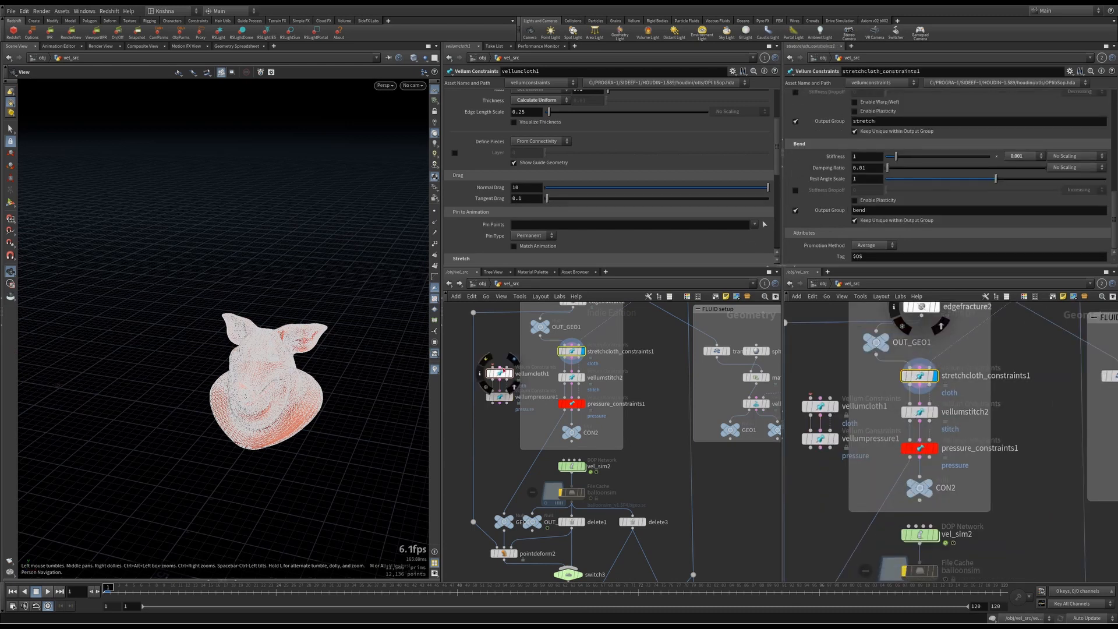
click(501, 370)
scroll(480, 172, up, 3)
scroll(839, 182, up, 10)
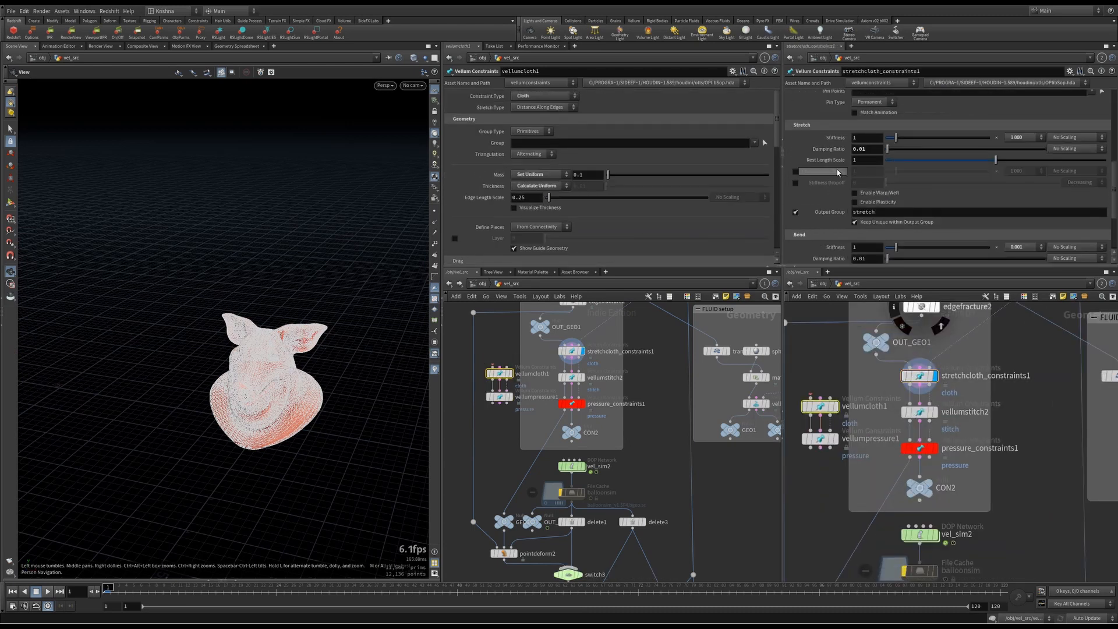
scroll(839, 182, up, 5)
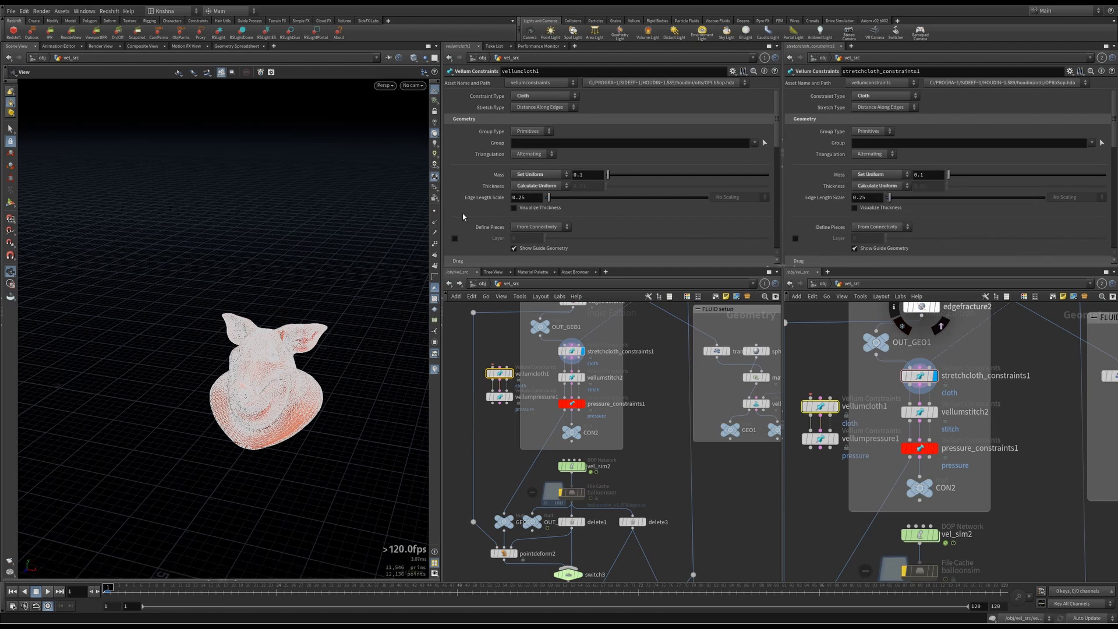
scroll(491, 211, down, 5)
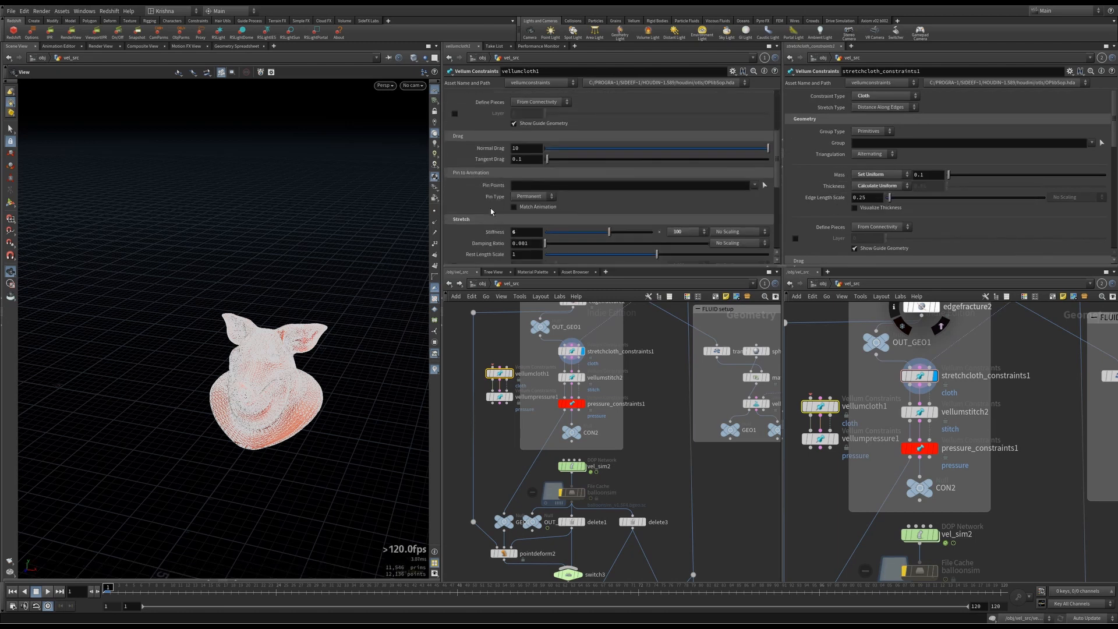
scroll(819, 198, down, 8)
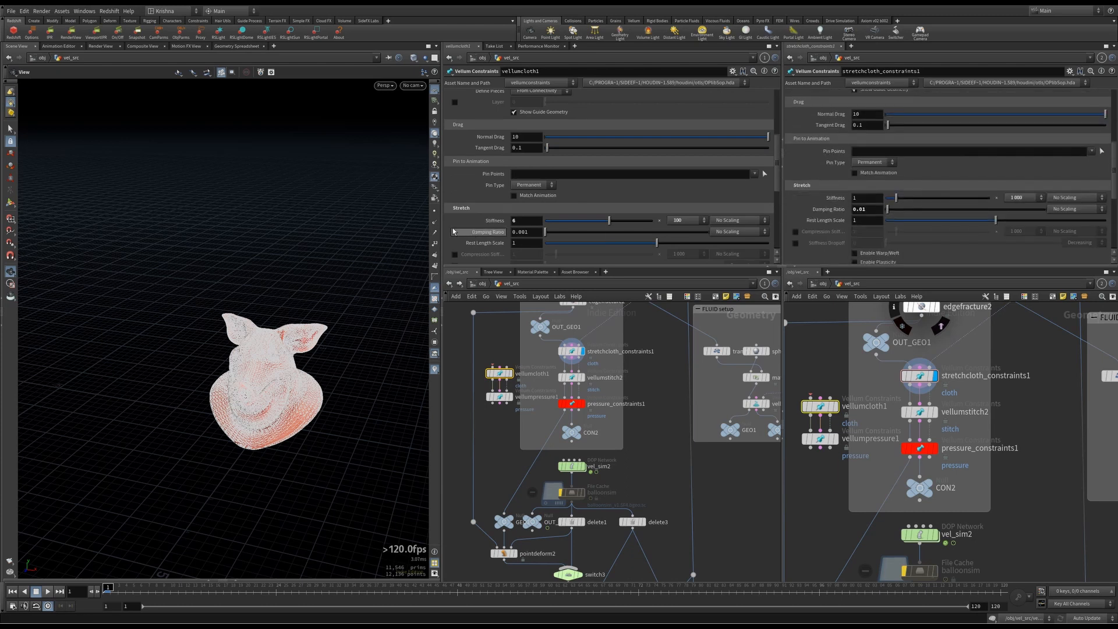
scroll(466, 230, down, 3)
scroll(818, 221, down, 5)
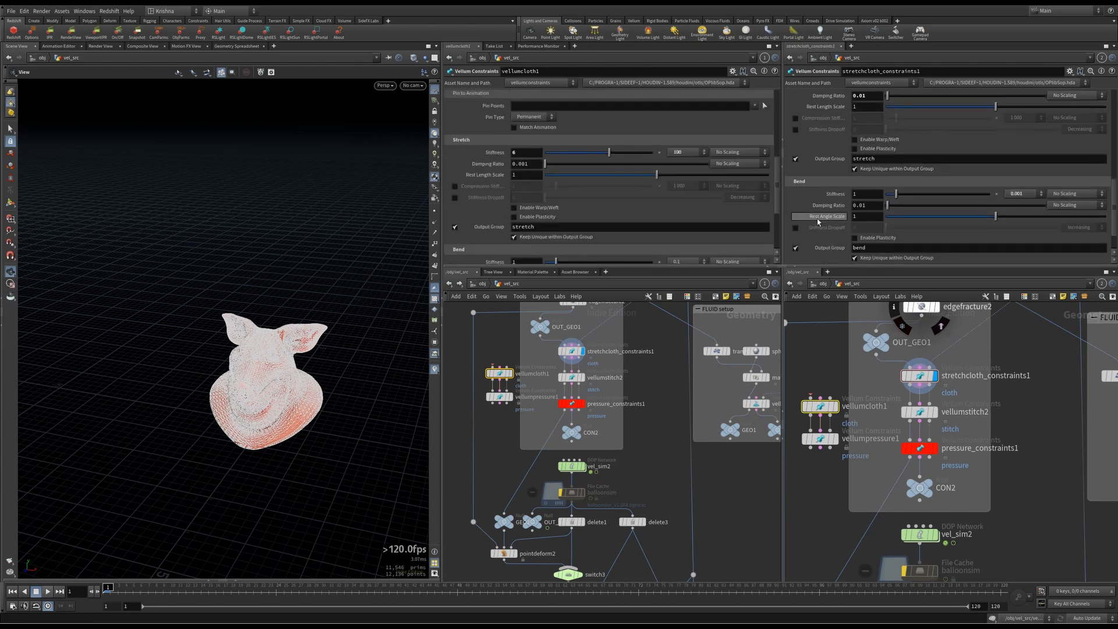
scroll(818, 222, up, 2)
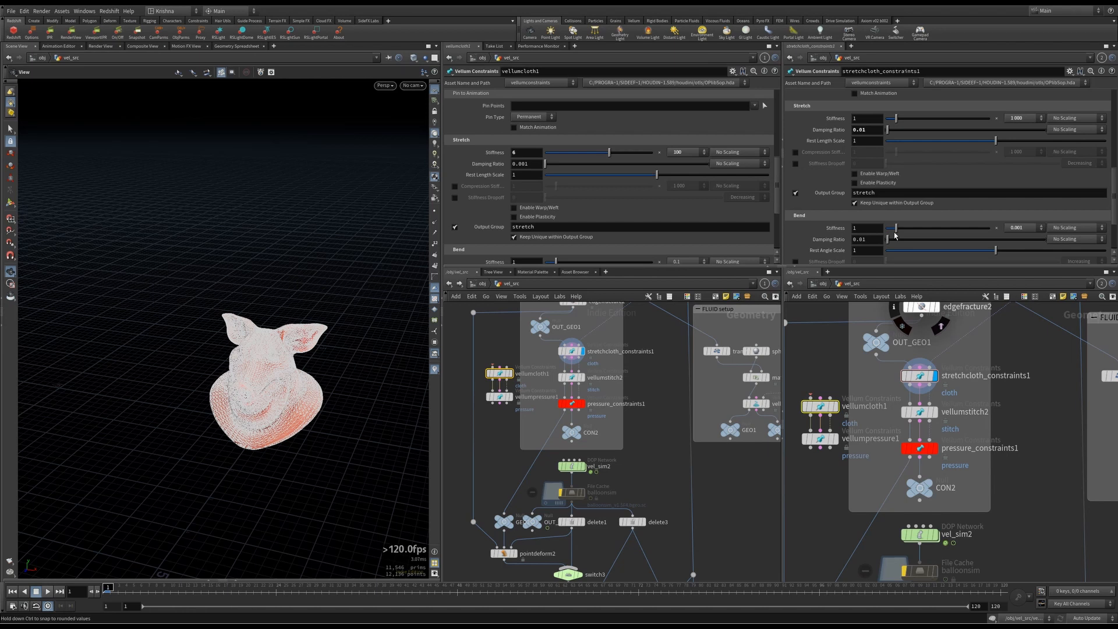
scroll(895, 235, down, 3)
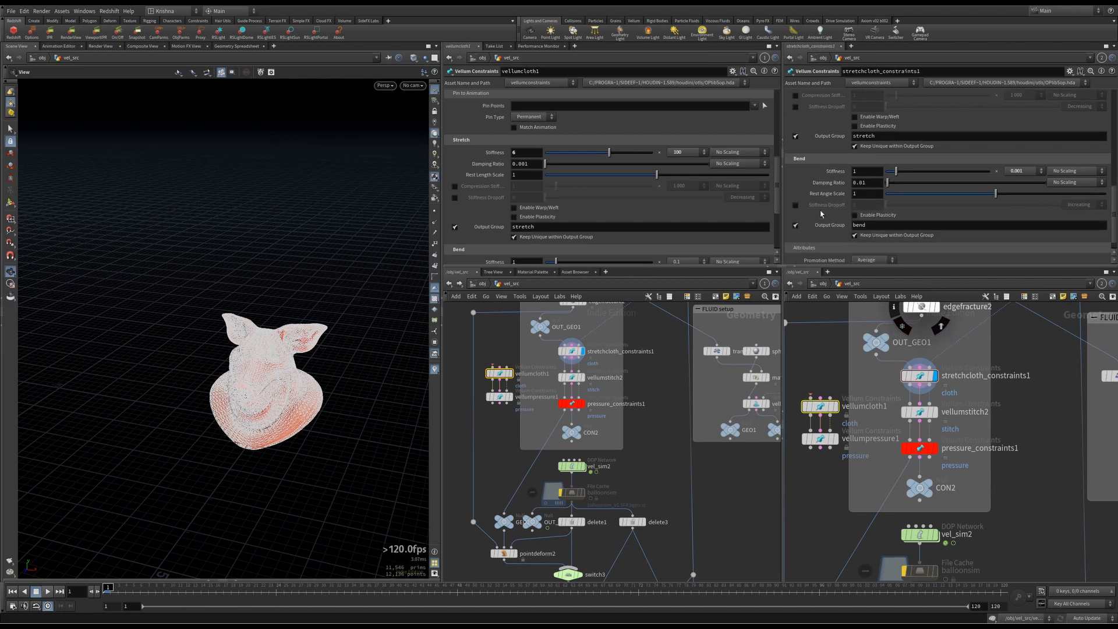
scroll(509, 207, down, 4)
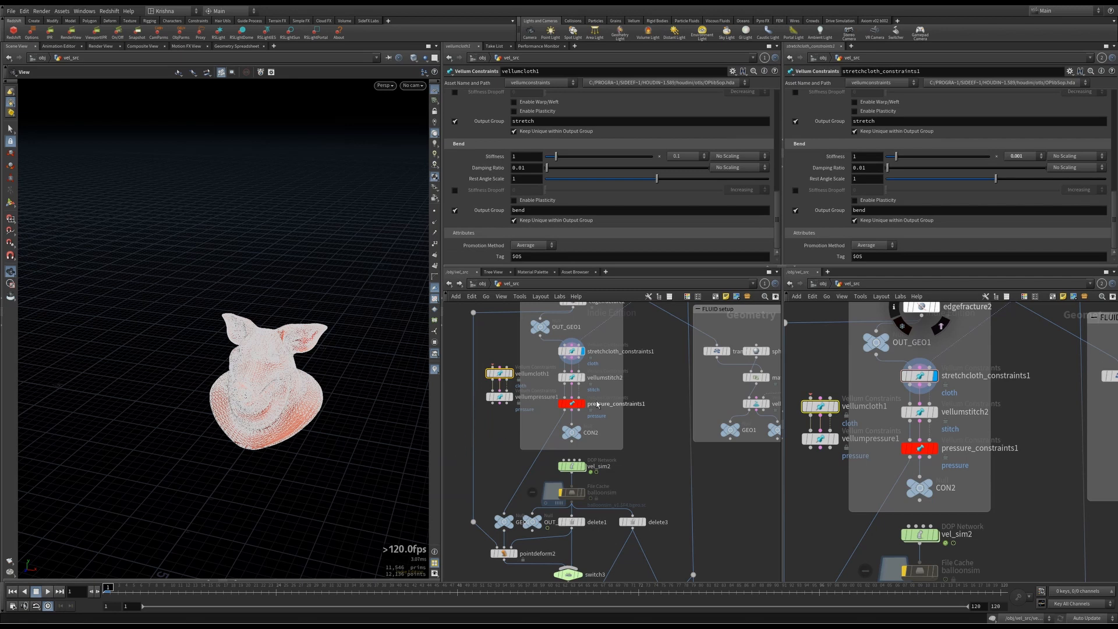
Display the vellumstitch2 constraints and move vellumpressure1 farther below vellumcloth1 to leave a gap between them
click(934, 413)
drag(499, 397, 499, 417)
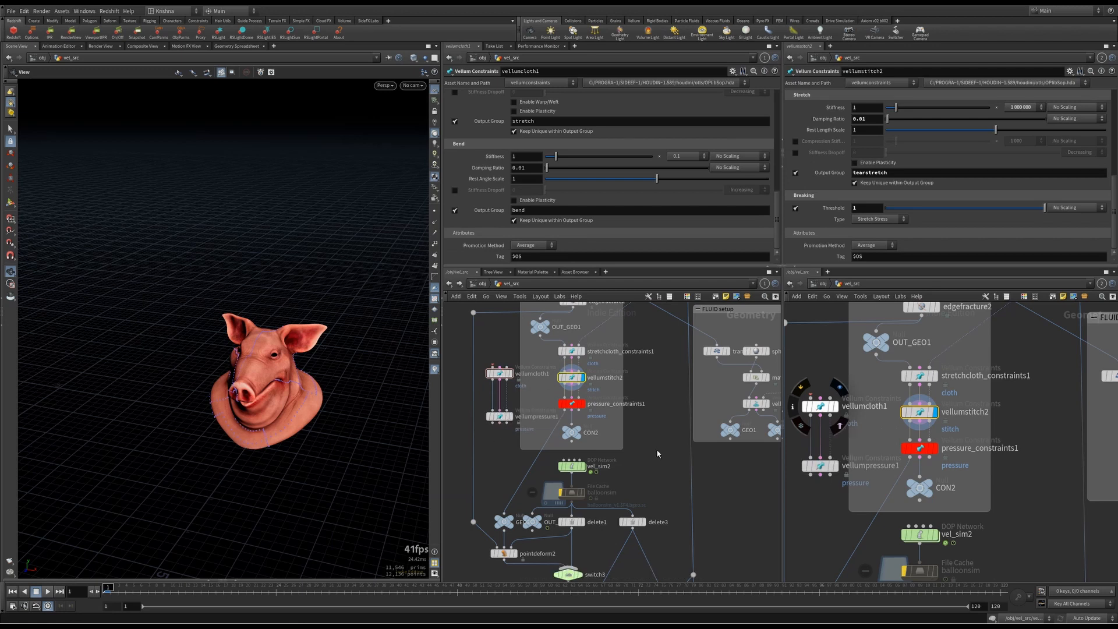
Examine the stitch constraints on the pig head and compare the point group in vellumstitch2 with the new point group in edgefracture2
middle_drag(288, 374, 297, 293)
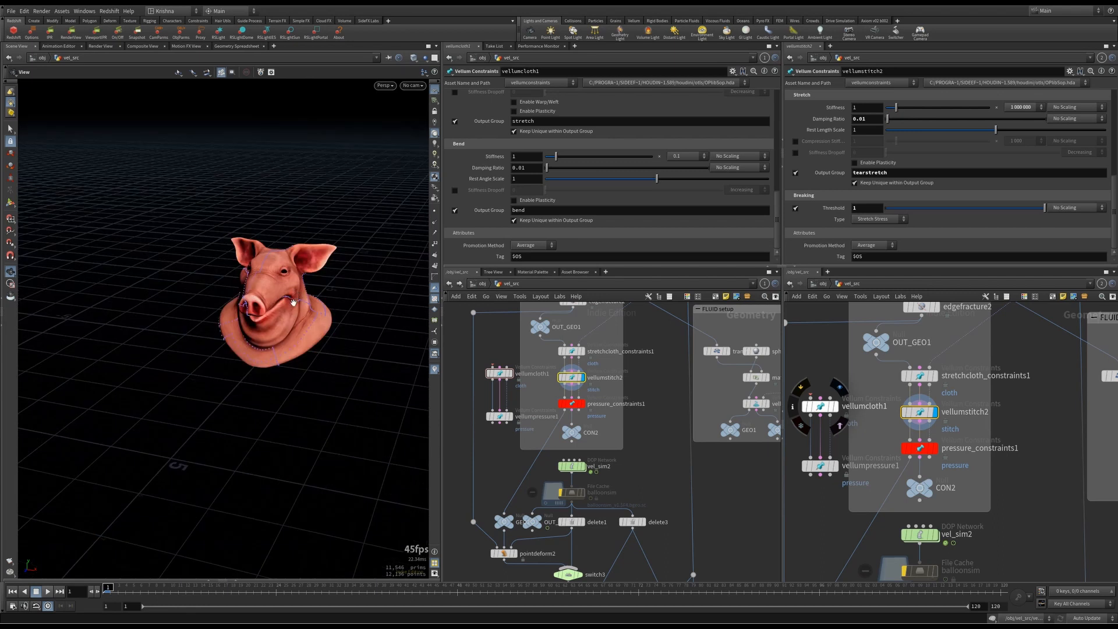
scroll(292, 303, up, 5)
drag(280, 271, 343, 268)
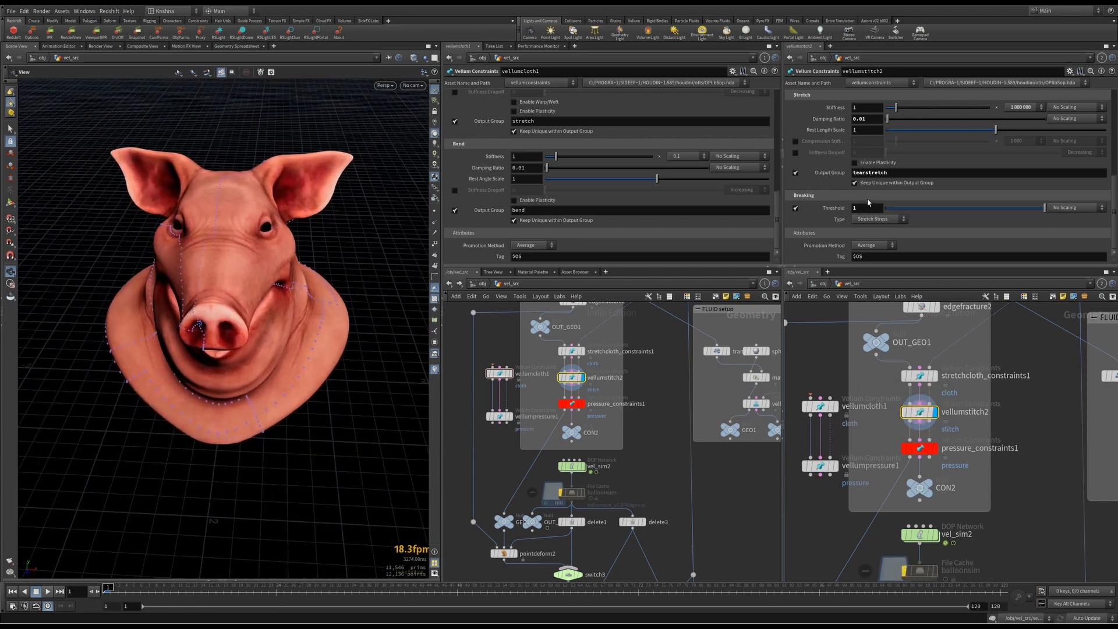
scroll(833, 181, up, 5)
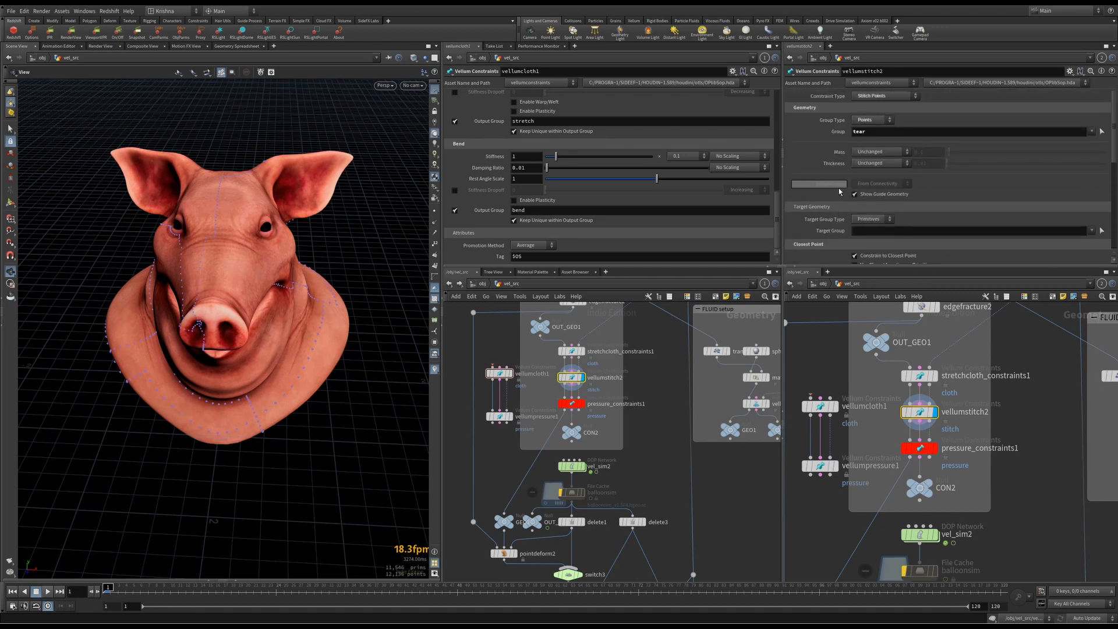
middle_drag(563, 368, 560, 429)
click(569, 362)
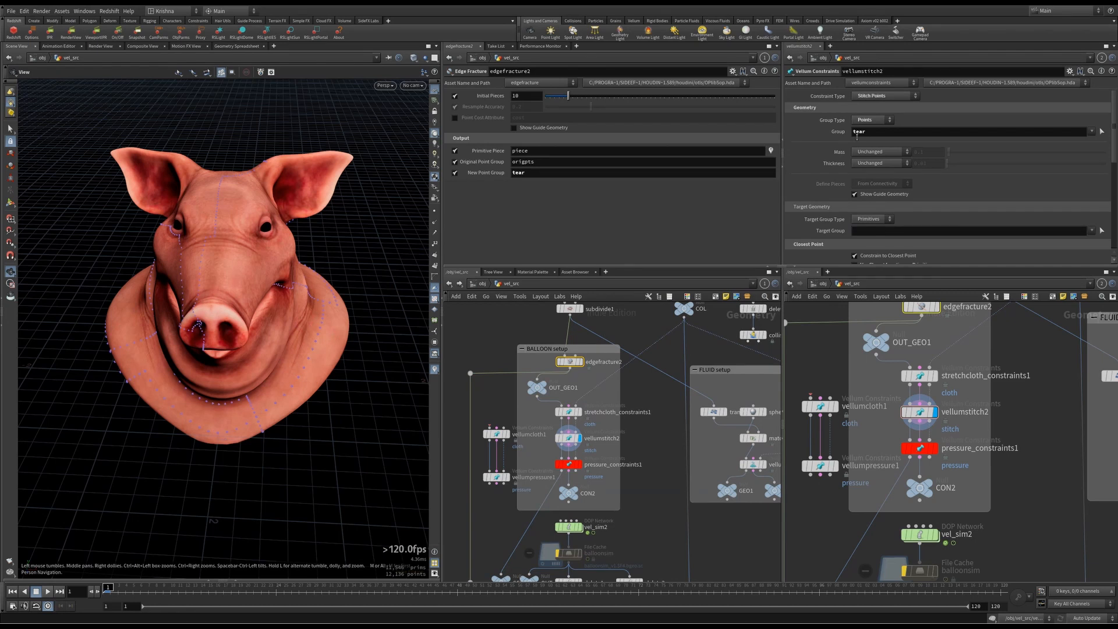
Inspect the stitched fracture lines around the pig head's snout, mouth, ears and neck from close up and from the side
drag(240, 282, 229, 261)
scroll(222, 239, up, 4)
scroll(222, 239, up, 5)
scroll(263, 245, down, 5)
drag(212, 312, 230, 323)
drag(225, 433, 205, 407)
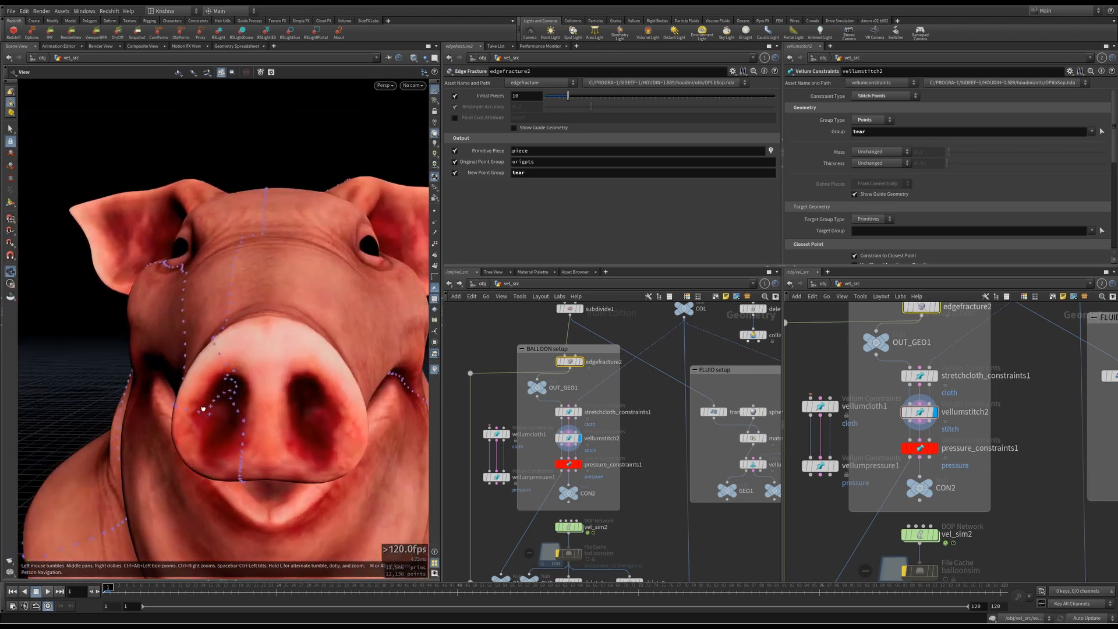
scroll(260, 372, down, 4)
drag(294, 369, 201, 348)
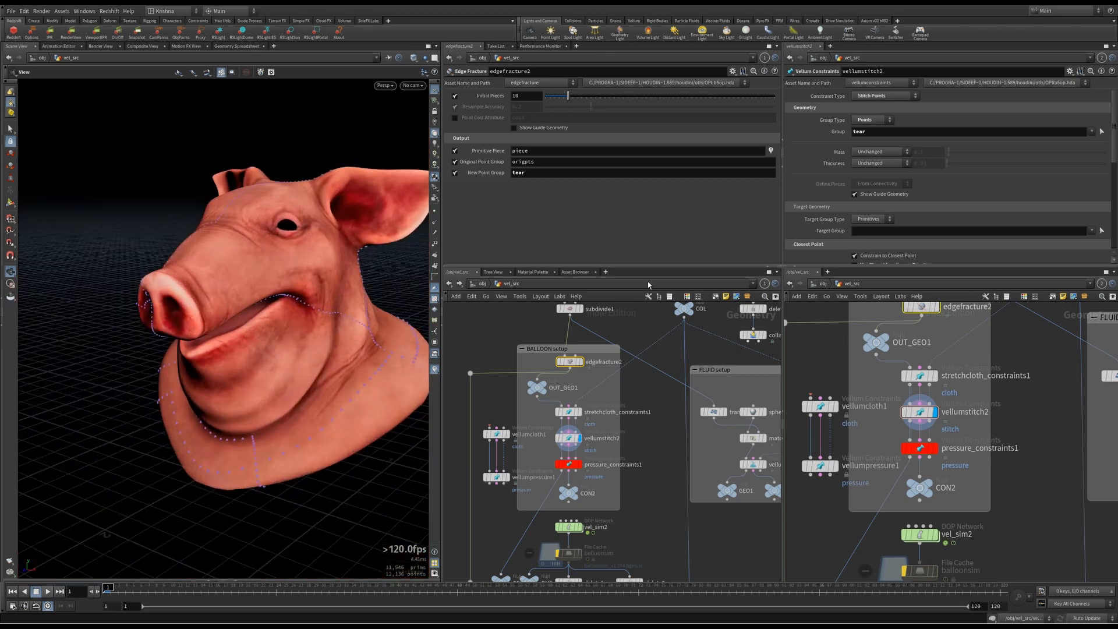
Review the stretch, output group and breaking threshold settings of vellumstitch2
scroll(804, 204, down, 5)
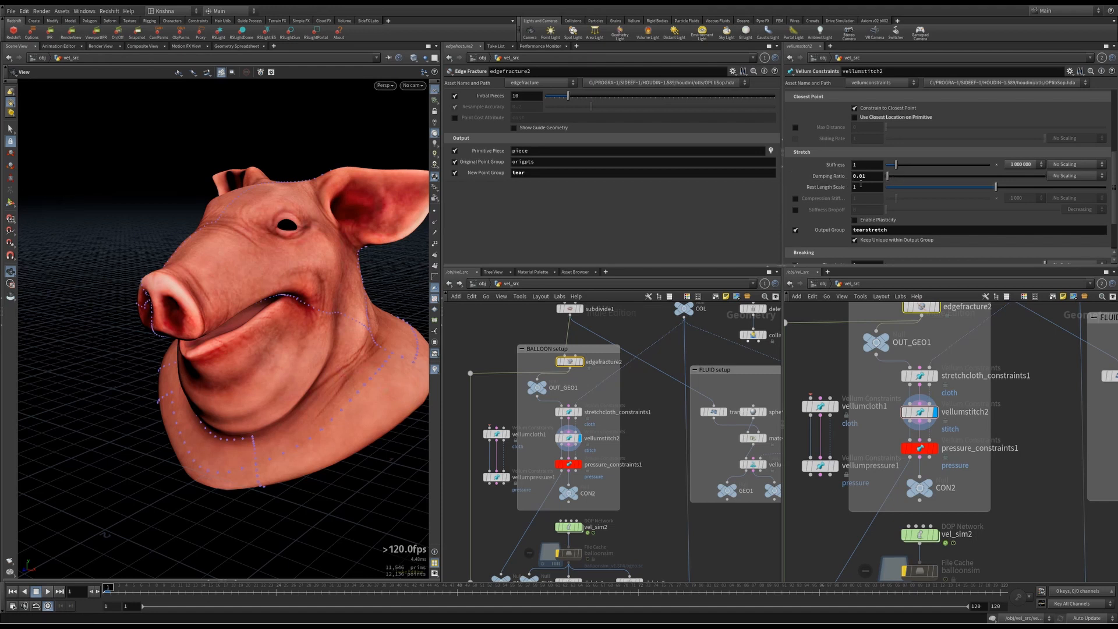
scroll(834, 225, down, 2)
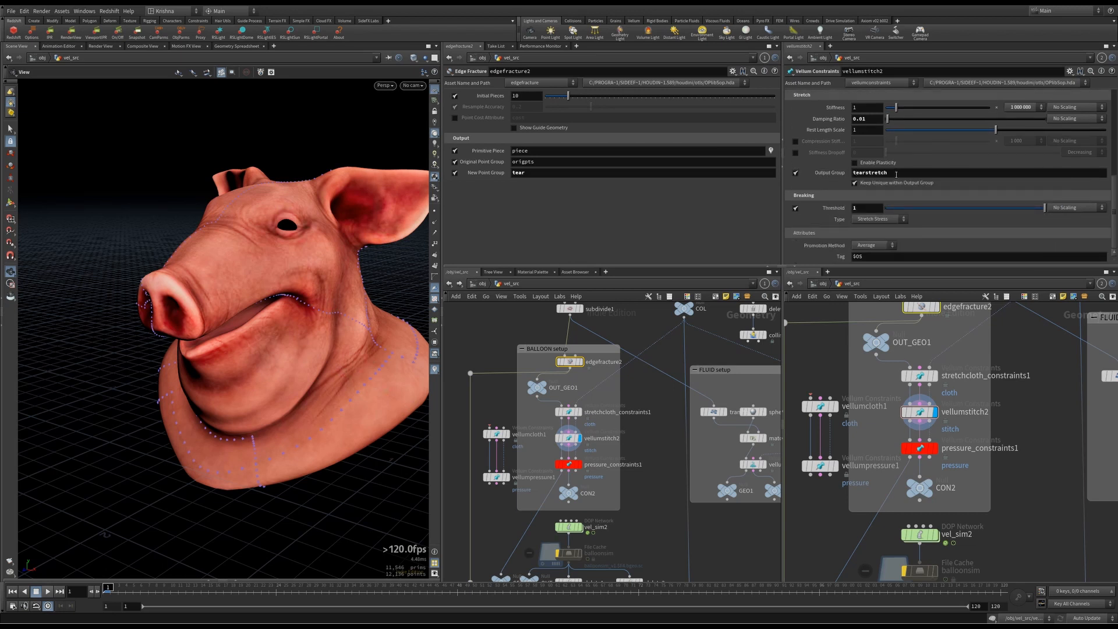
drag(896, 175, 849, 178)
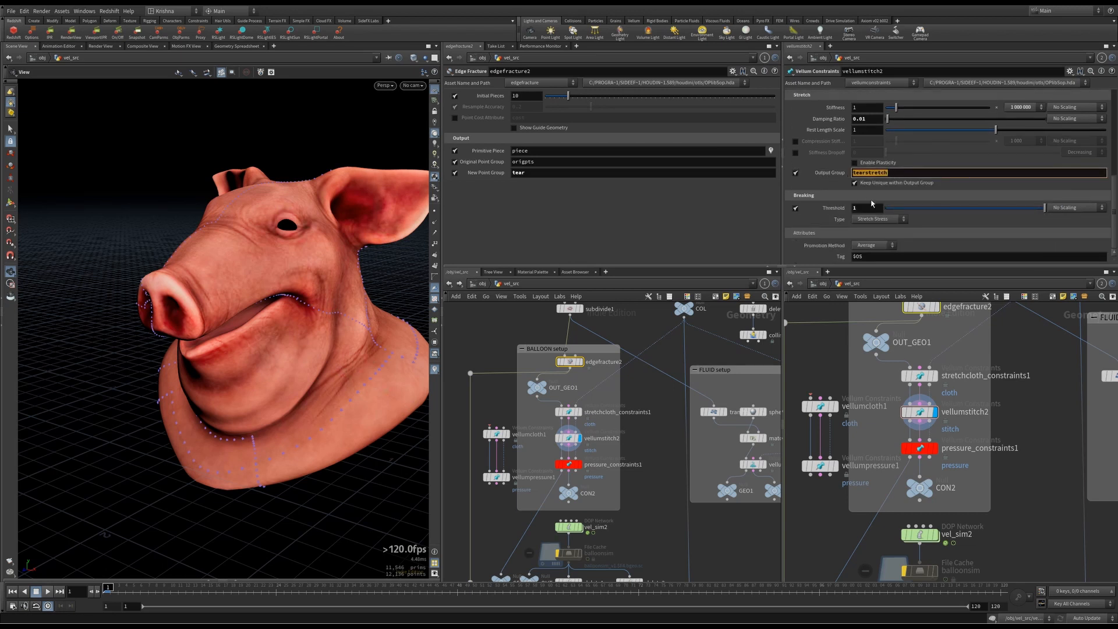
click(833, 187)
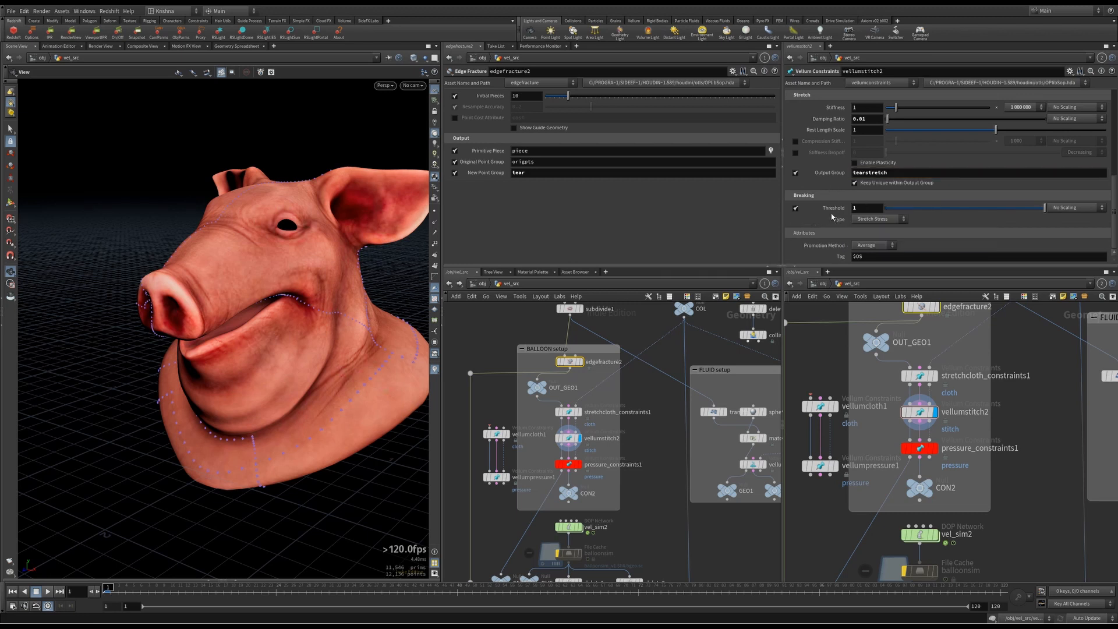
click(857, 207)
Display the pressure_constraints1 constraints and show that node's parameters side by side with those of vellumpressure1
click(934, 449)
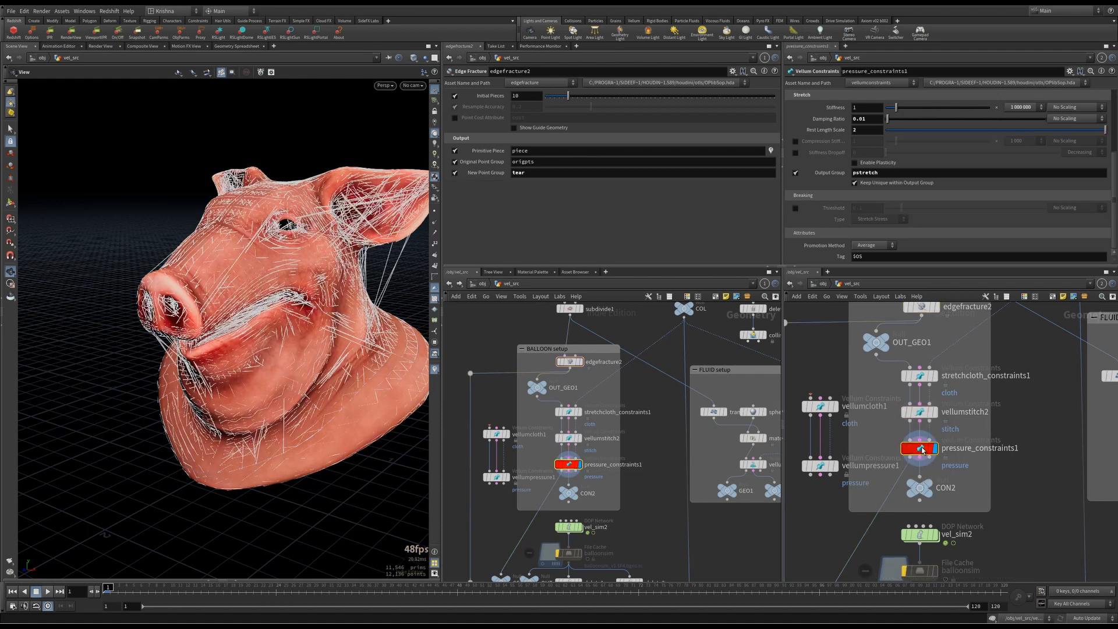
click(567, 464)
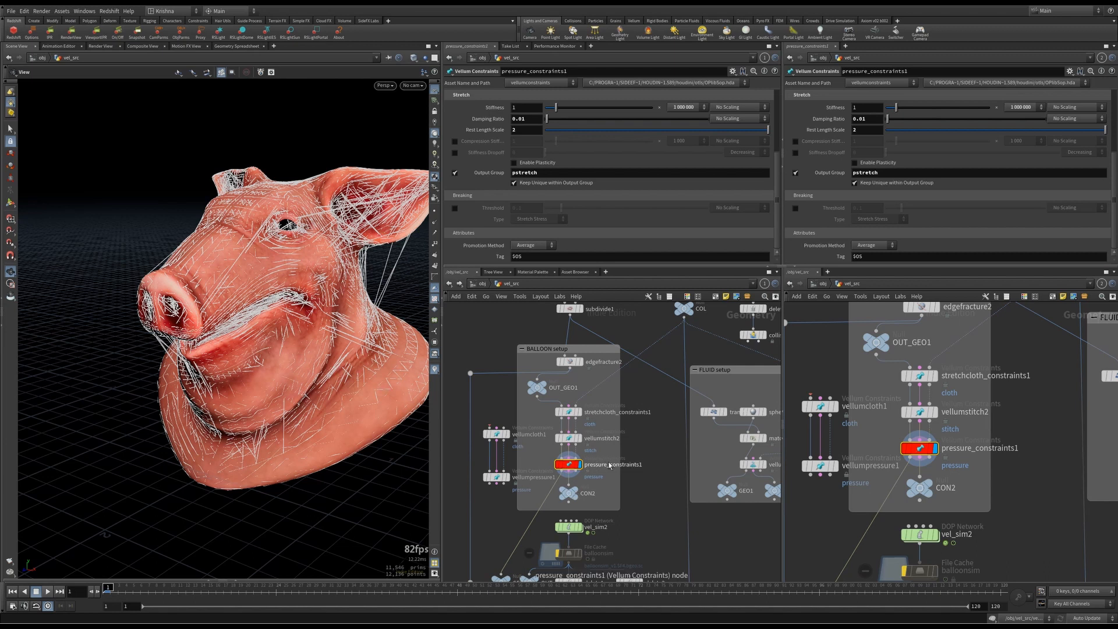
click(820, 466)
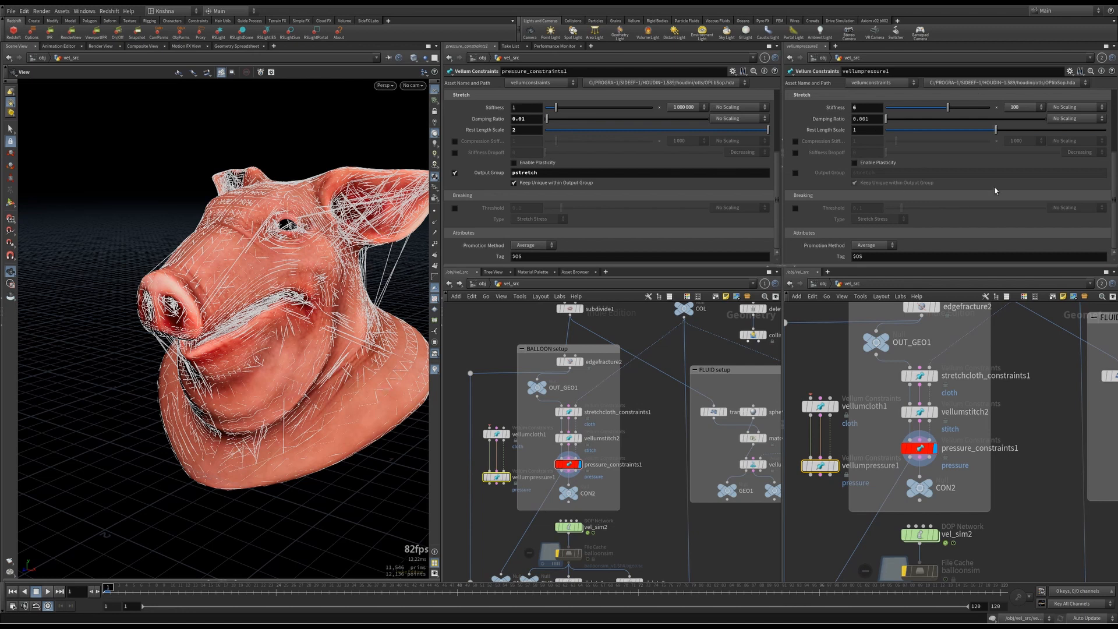
Compare the geometry and stretch settings of pressure_constraints1 and vellumpressure1, then check the output group and breaking settings of pressure_constraints1
scroll(942, 193, up, 5)
scroll(501, 199, up, 5)
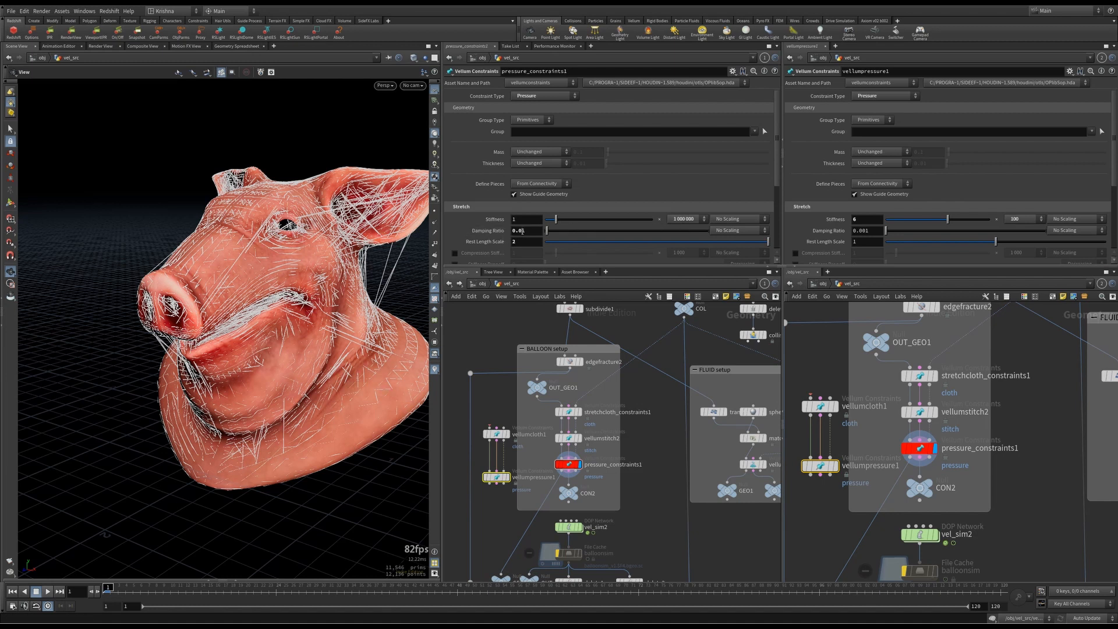
drag(522, 231, 532, 229)
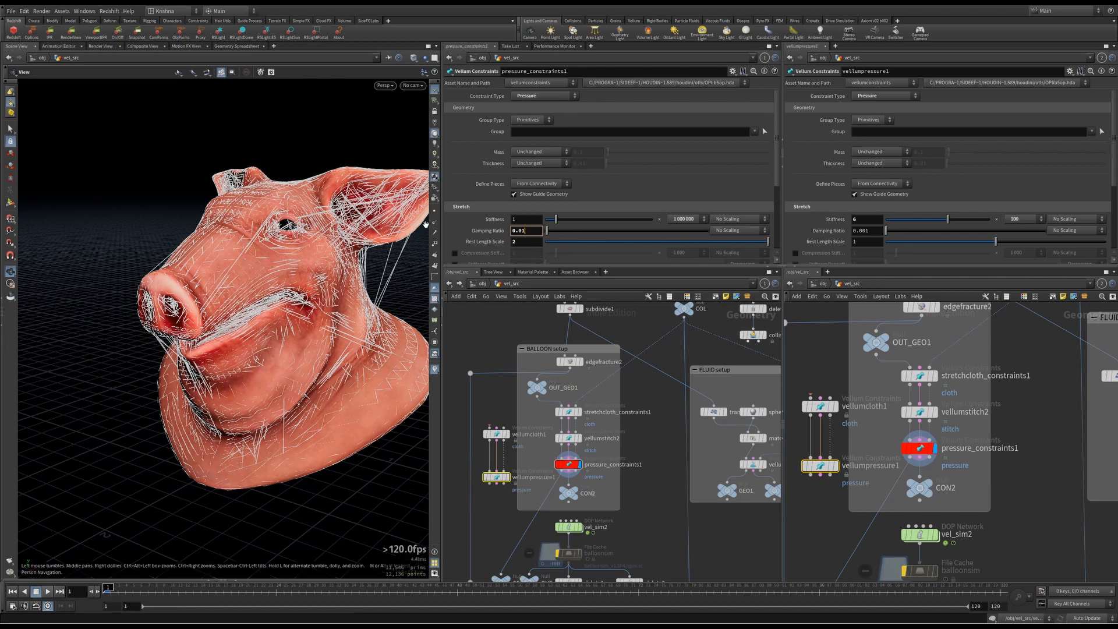
mouse_move(466, 244)
scroll(477, 248, down, 3)
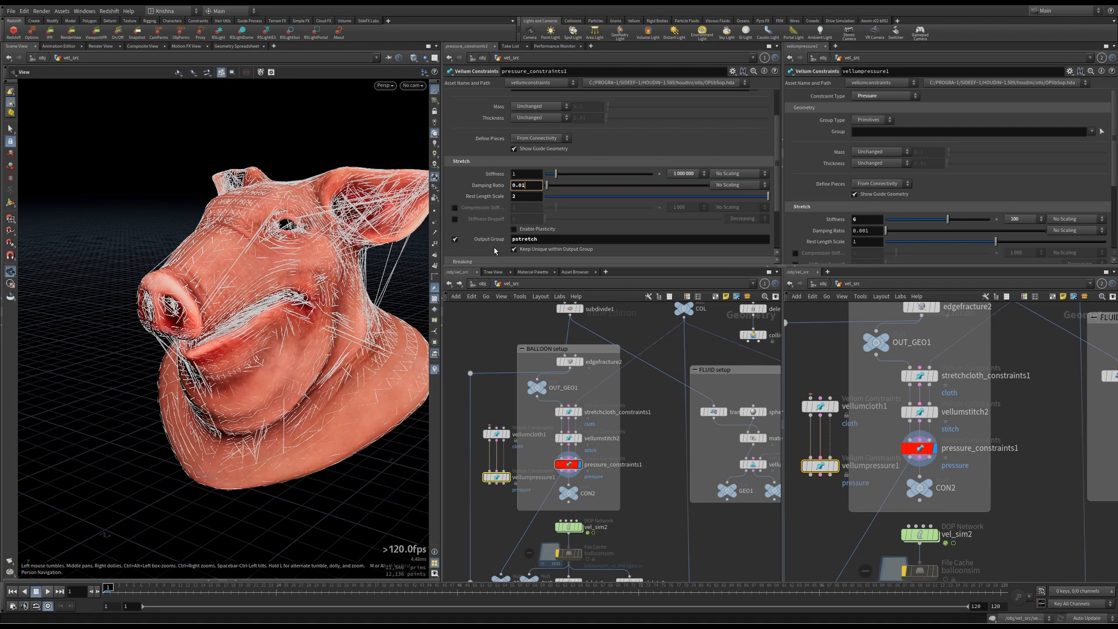
scroll(495, 251, down, 1)
mouse_move(486, 219)
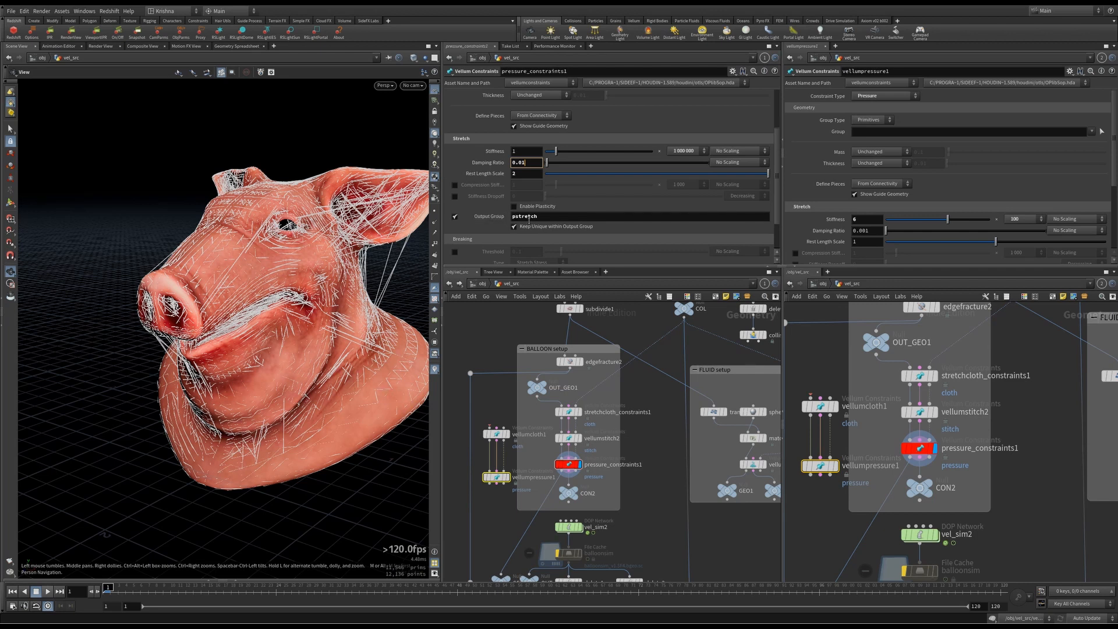
scroll(514, 236, down, 3)
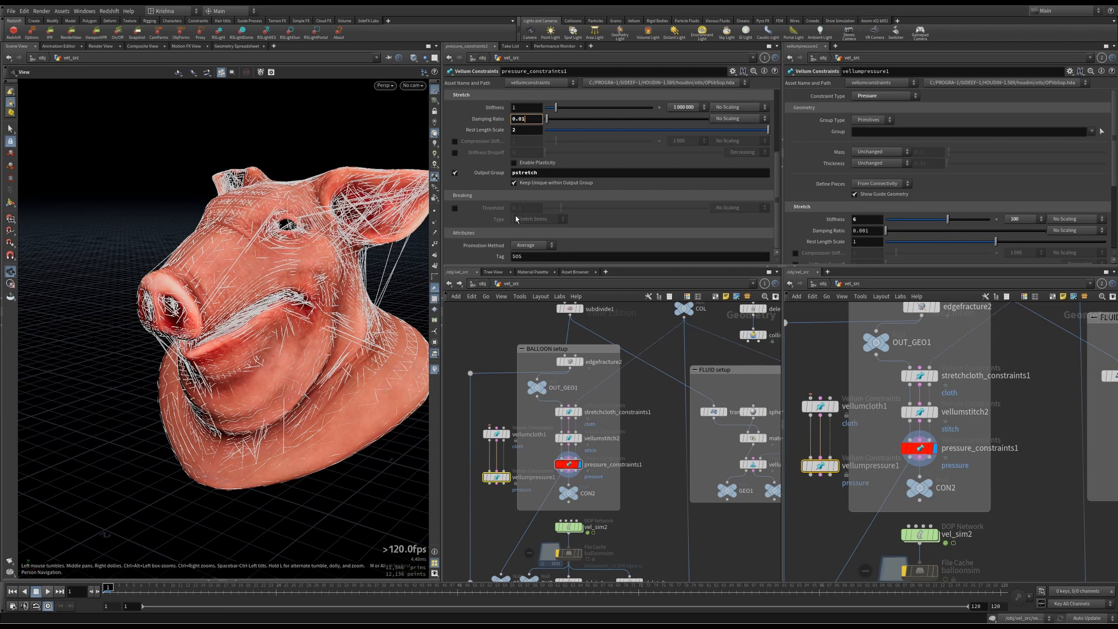
scroll(630, 497, down, 1)
Delete the default vellumcloth1 and vellumpressure1 nodes beside the BALLOON setup
middle_drag(631, 498, 631, 450)
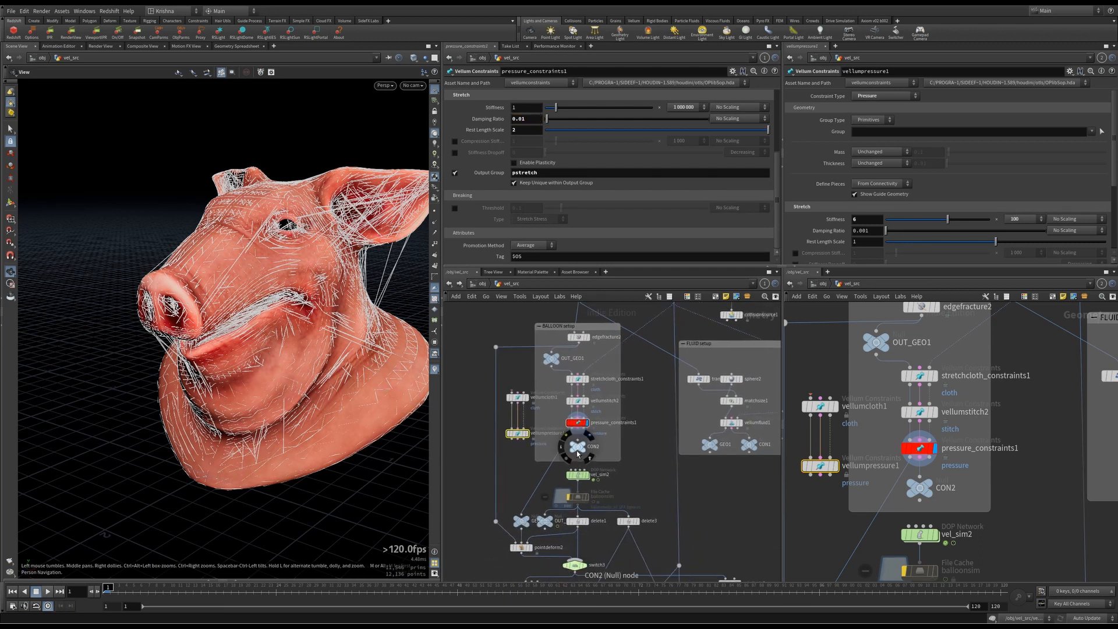
scroll(576, 449, up, 3)
scroll(577, 450, down, 3)
drag(517, 463, 525, 390)
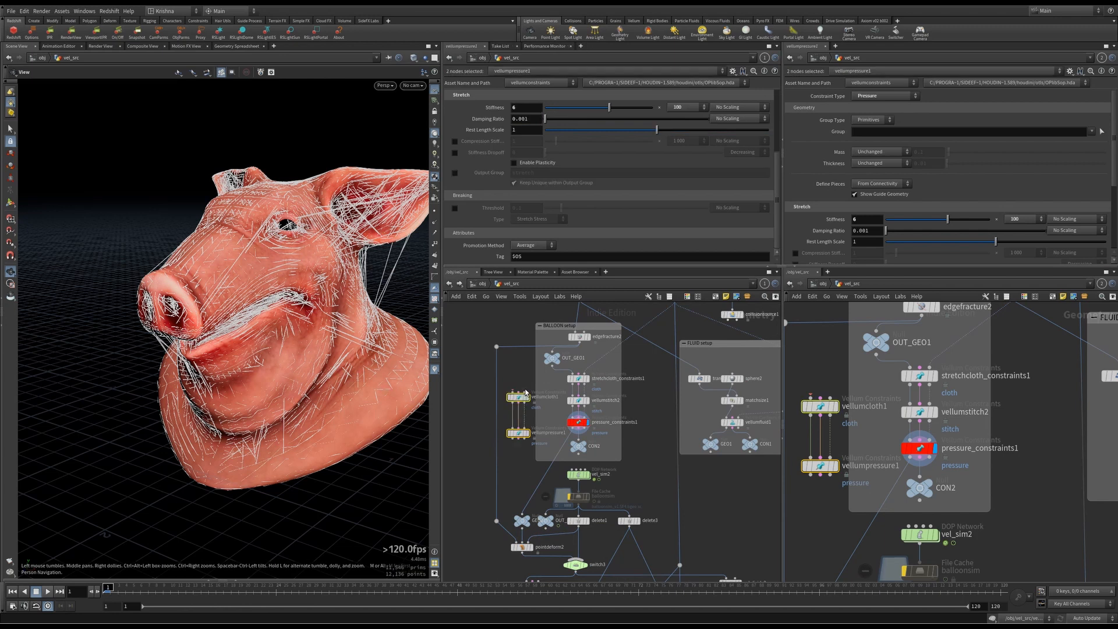
key(Delete)
middle_drag(524, 393, 524, 329)
scroll(526, 439, up, 2)
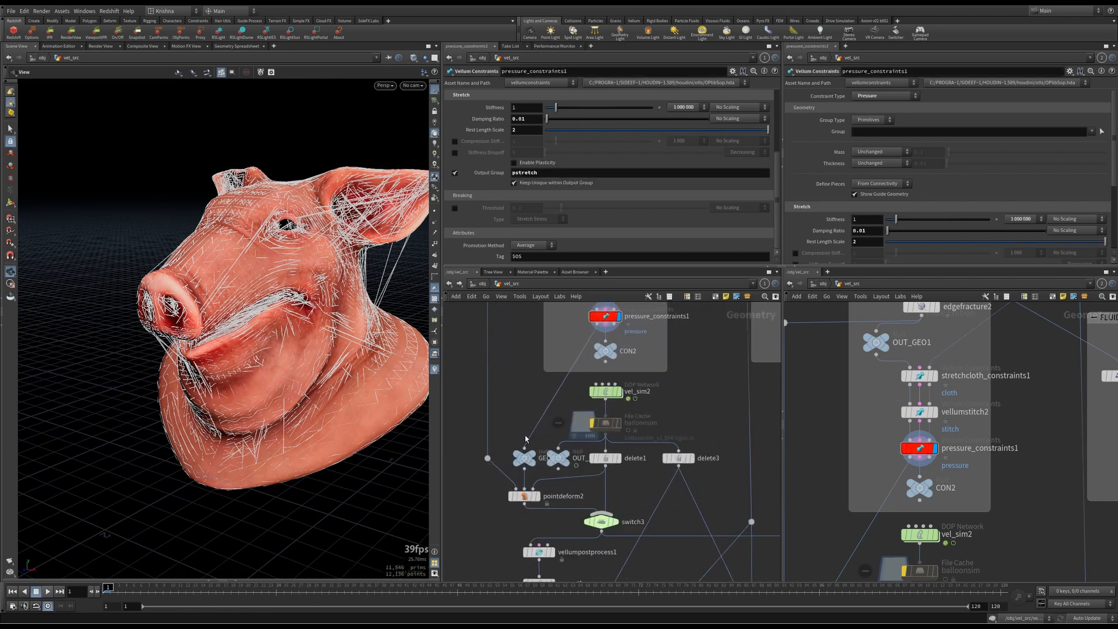
Display the CON2 constraint output and move the GEO2 null up beside the vel_sim2 solver
scroll(607, 377, down, 2)
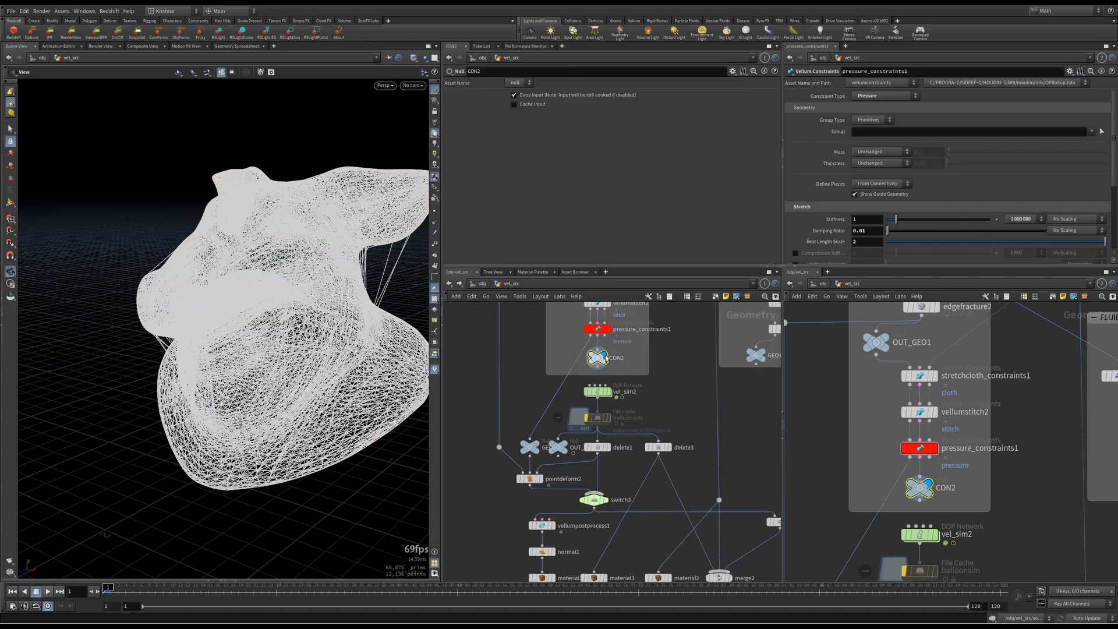
click(610, 361)
mouse_move(604, 361)
drag(532, 449, 537, 391)
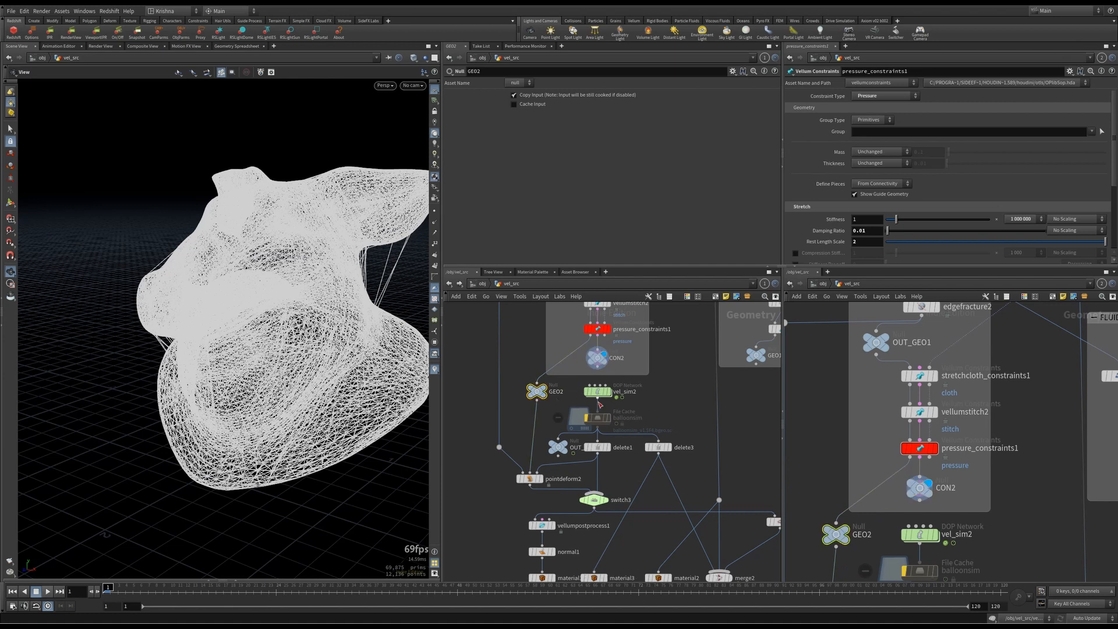
mouse_move(601, 398)
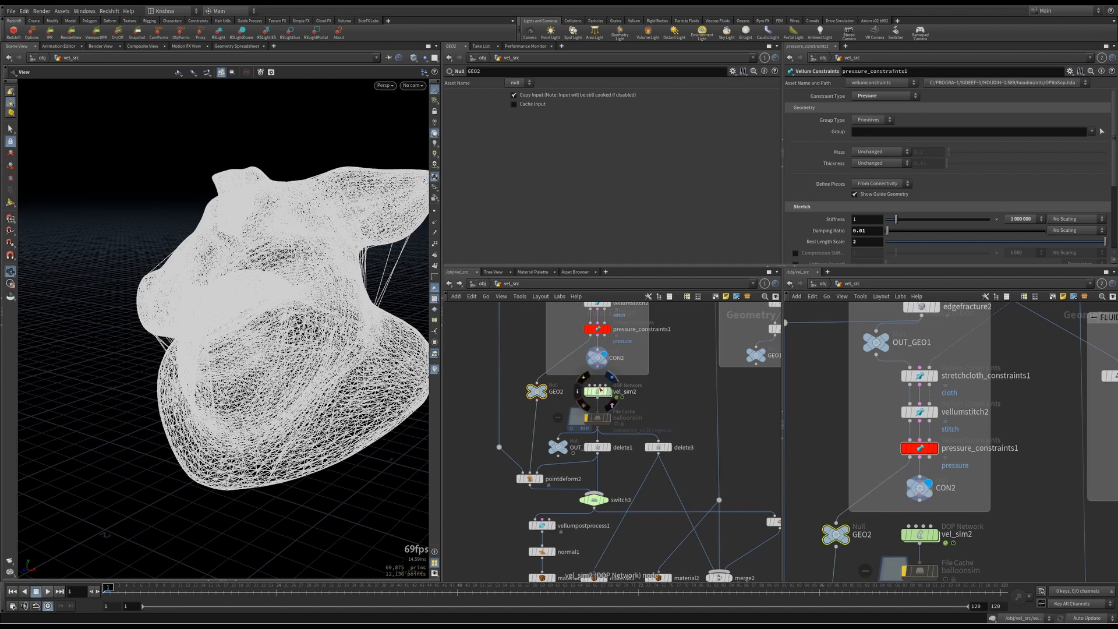
Display the platonic1 soccer ball, show its parameters and frame it in the viewport
scroll(637, 415, down, 8)
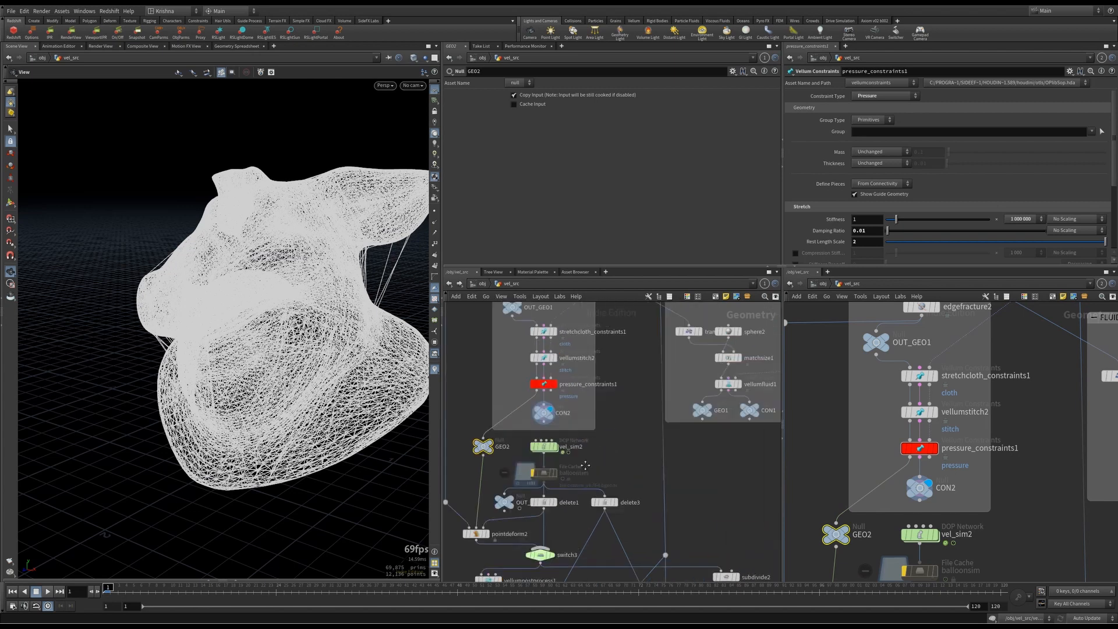
middle_drag(595, 445, 591, 463)
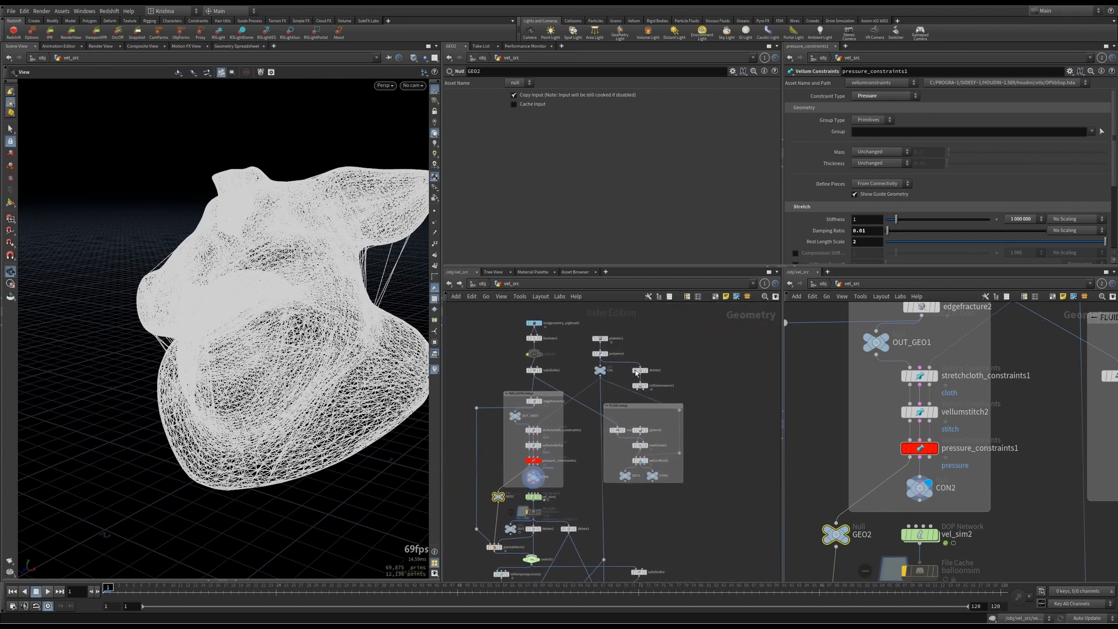
click(604, 340)
click(602, 340)
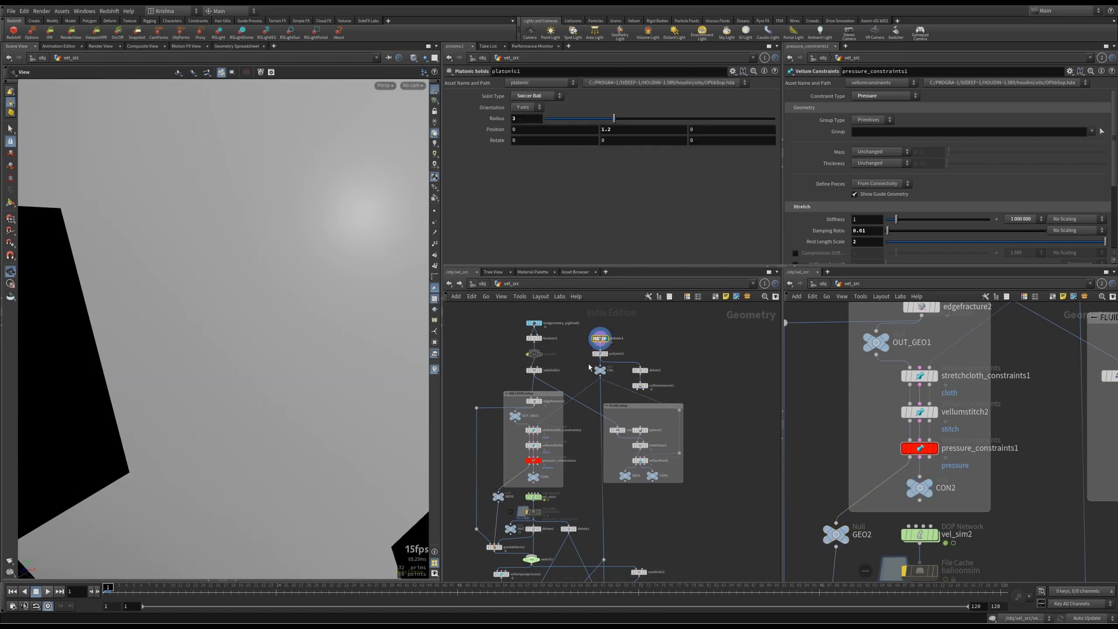
key(g)
scroll(285, 293, down, 1)
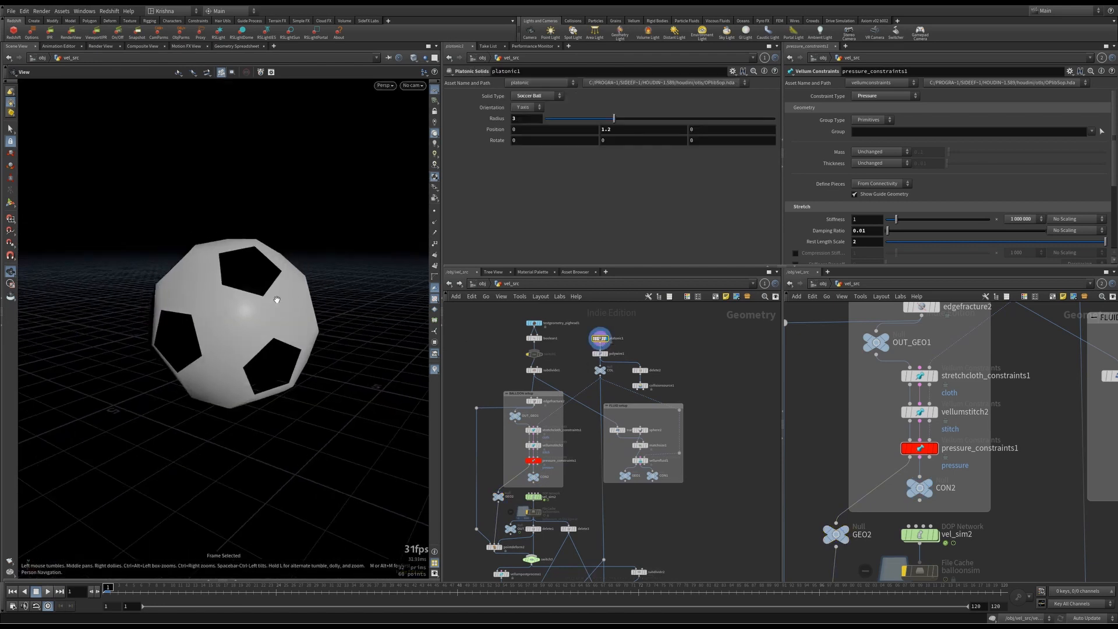
drag(277, 300, 251, 318)
Display the polywire1 wire cage with its parameters and show boolean1 as a template inside the cage
click(605, 353)
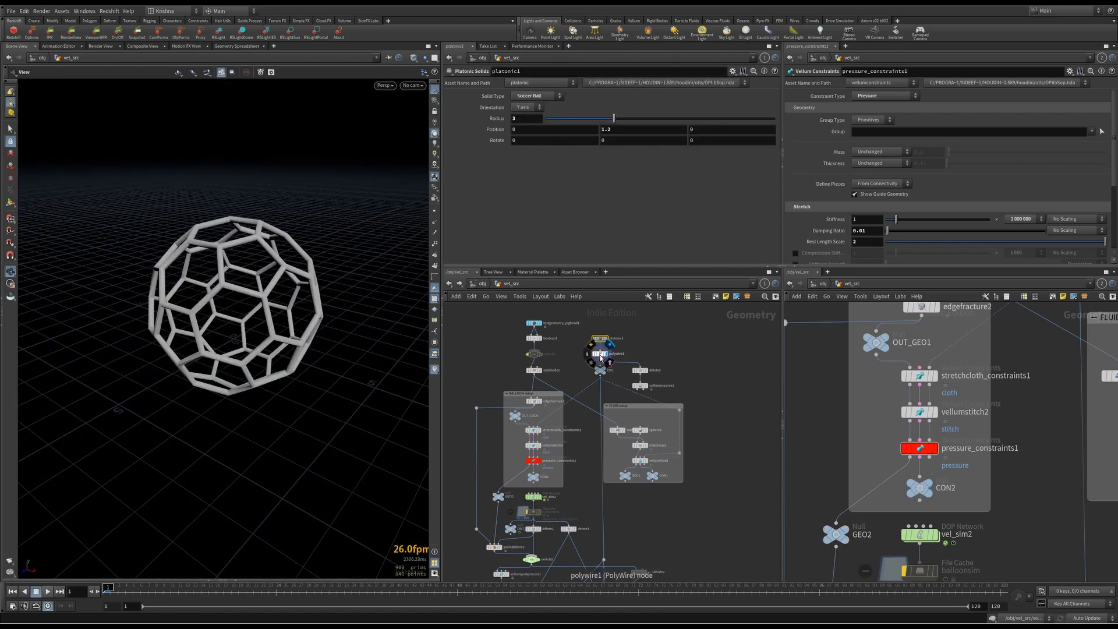
click(599, 354)
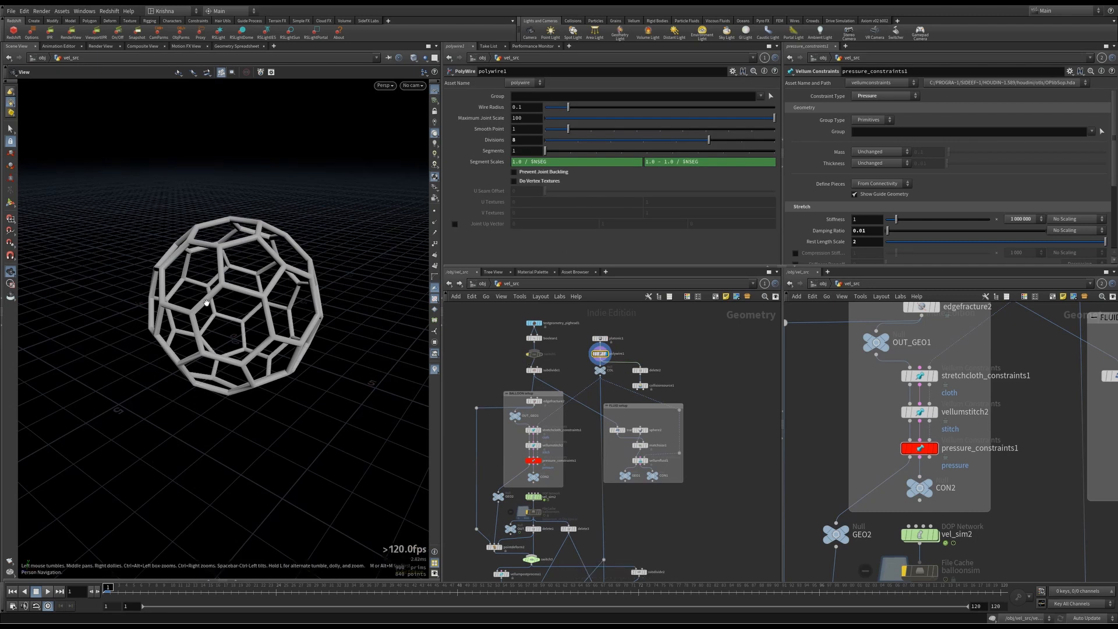
drag(207, 303, 233, 309)
middle_drag(234, 309, 258, 279)
drag(258, 280, 263, 270)
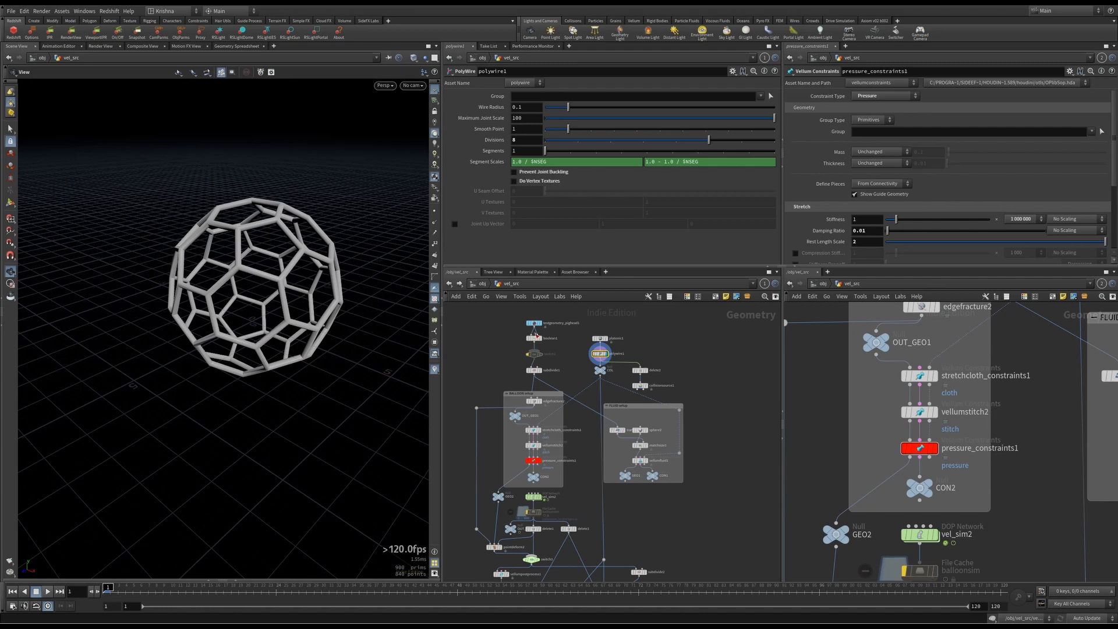
click(541, 338)
mouse_move(279, 274)
mouse_down()
mouse_move(294, 253)
mouse_move(270, 276)
mouse_up()
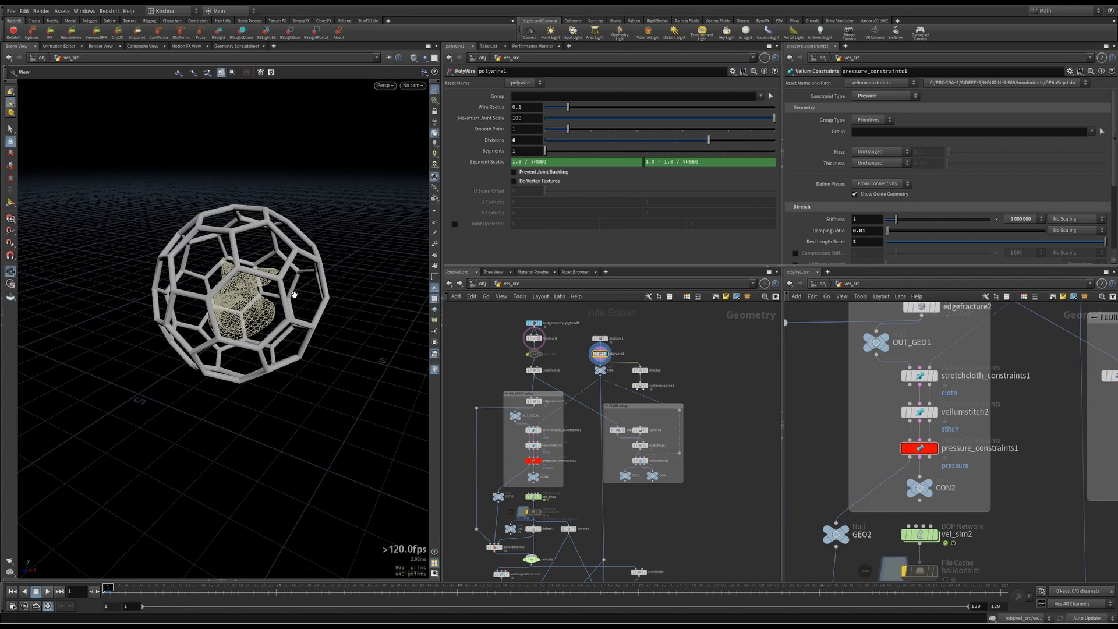
Check the volume settings of collisionsource1, and display delete2 with its parameters
scroll(617, 378, up, 3)
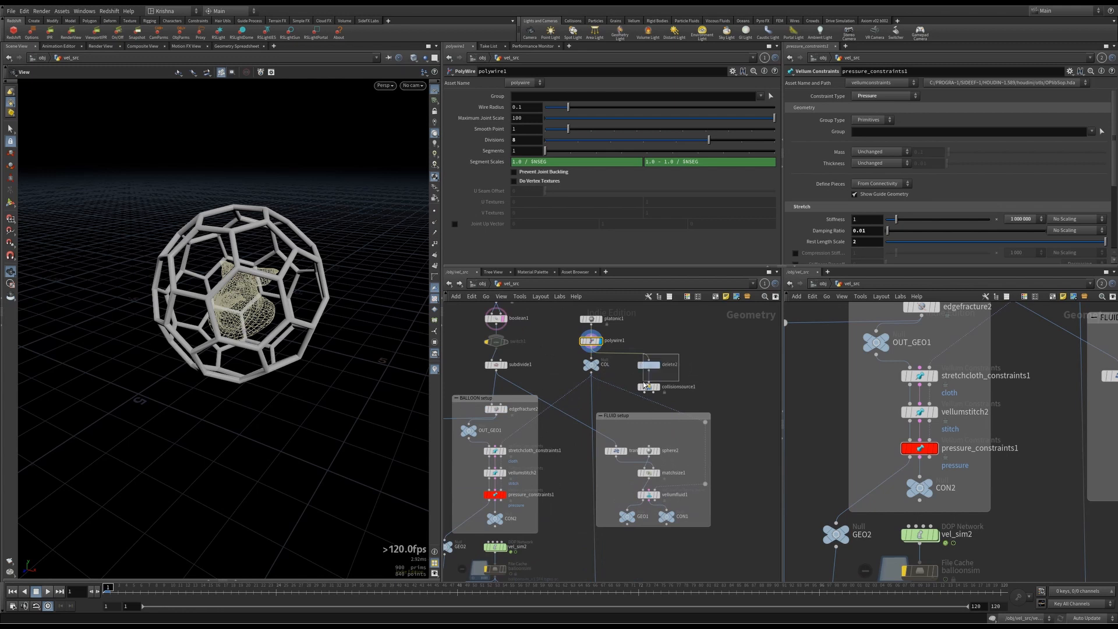
click(649, 365)
click(659, 387)
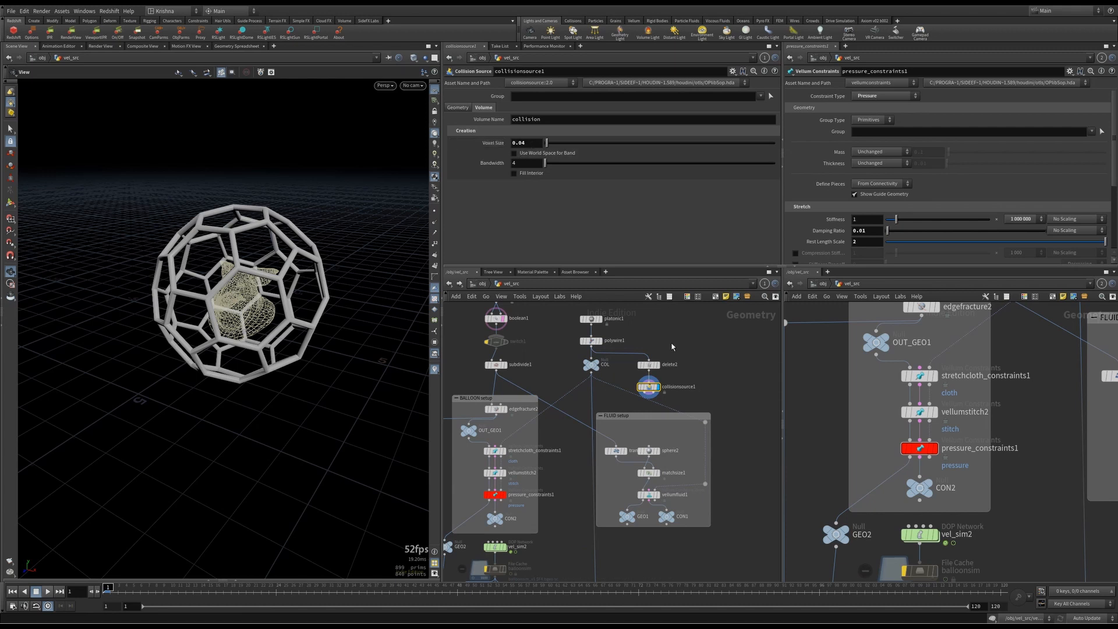
click(657, 365)
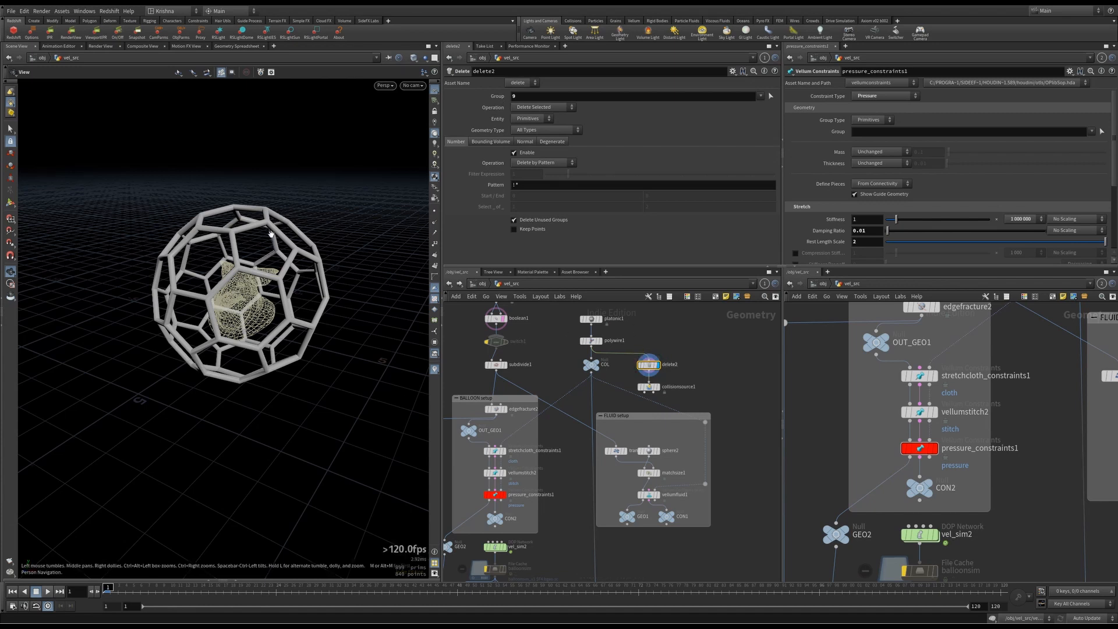
Toggle the bypass on delete2 to compare the wire cage with and without the deletion, leave it bypassed, and frame the cage
scroll(271, 234, up, 10)
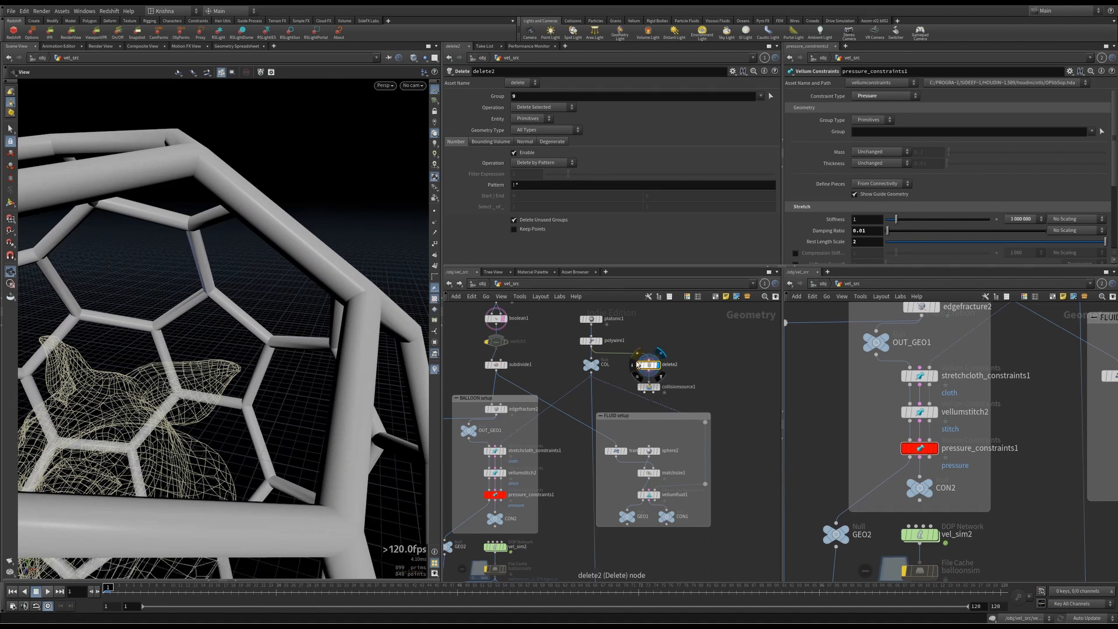
click(635, 355)
click(636, 355)
drag(233, 276, 262, 273)
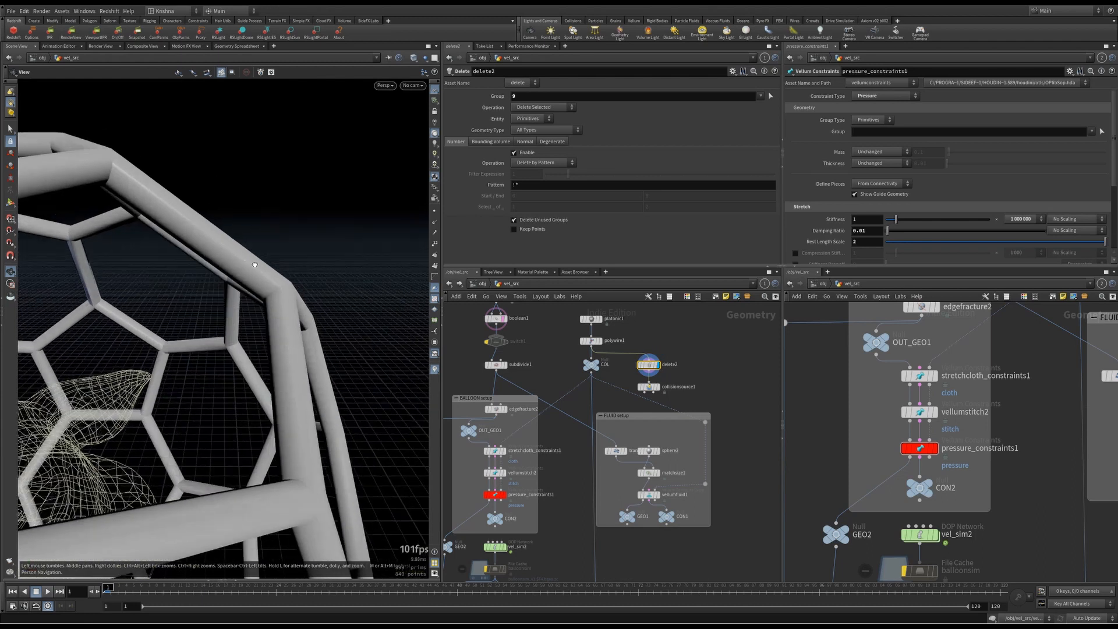
drag(196, 283, 272, 296)
drag(106, 277, 254, 220)
key(f)
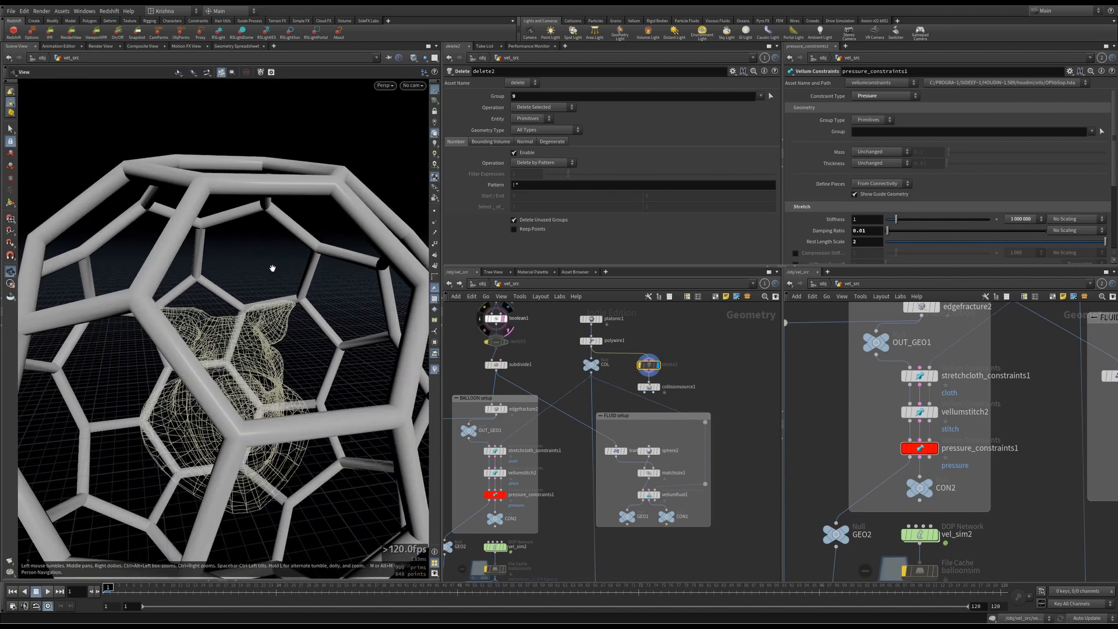
drag(200, 256, 192, 268)
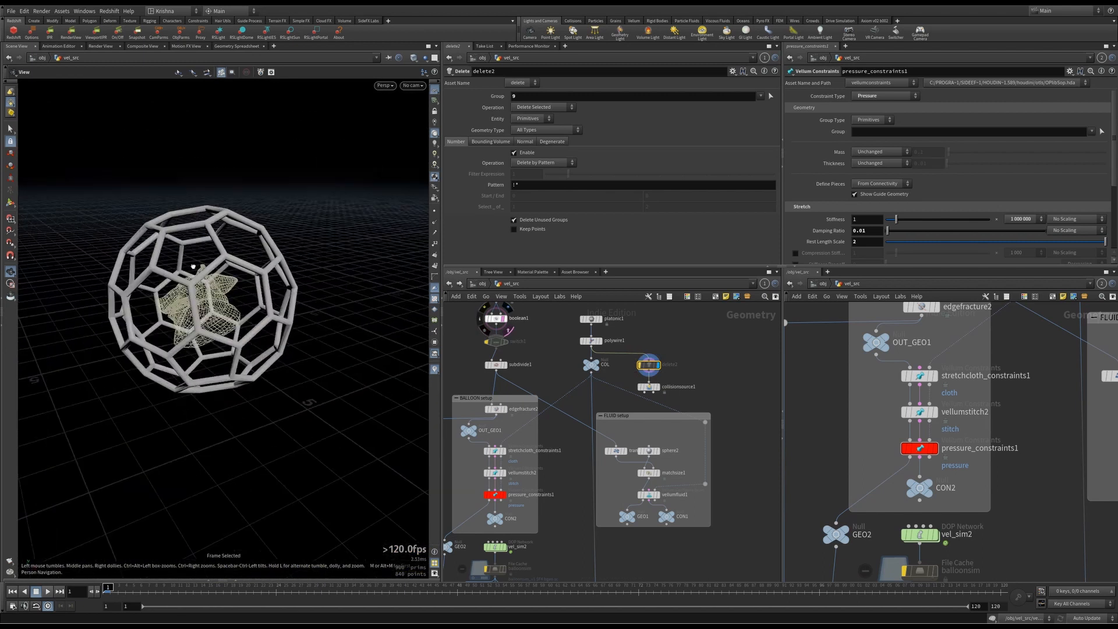
Display collisionsource1 with its volume settings, and display the COL null of the wire cage
click(650, 388)
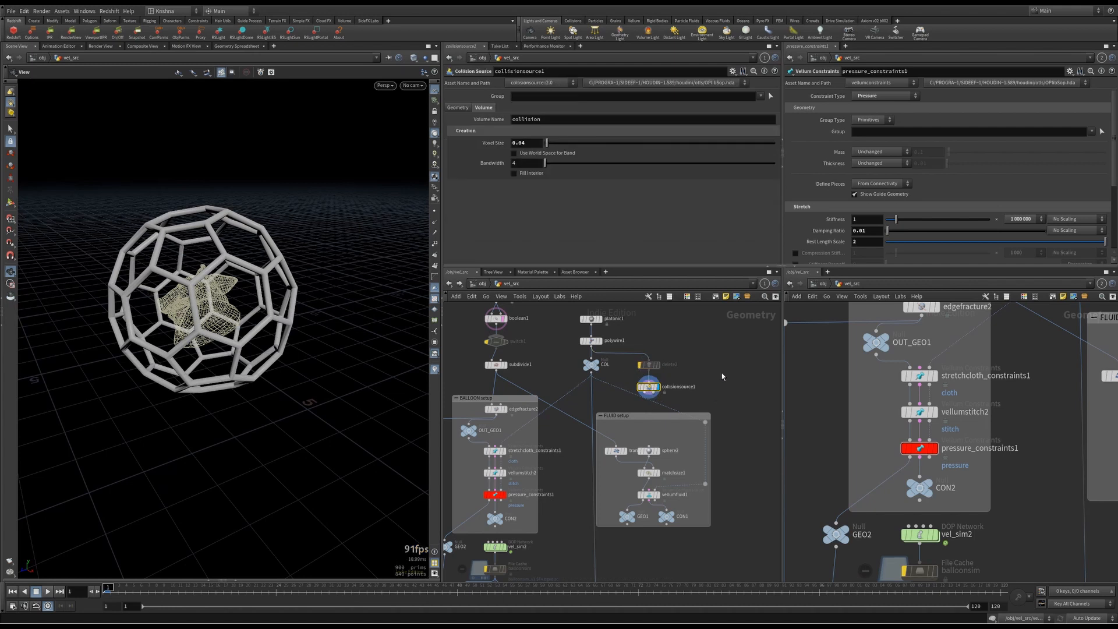
middle_drag(723, 377, 718, 356)
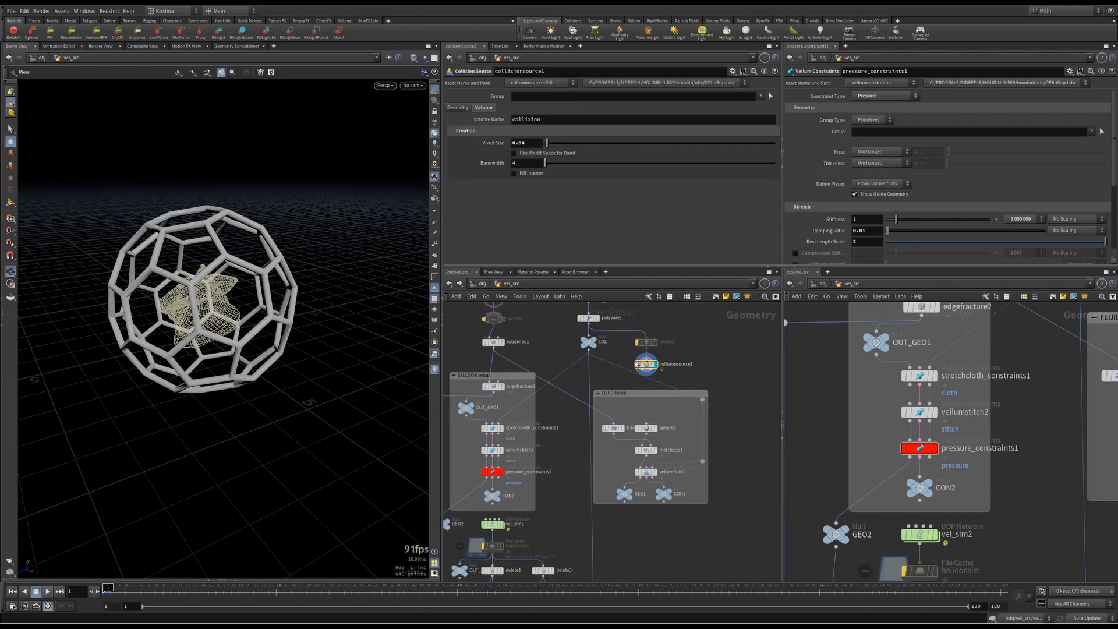
click(585, 348)
middle_drag(583, 351, 597, 372)
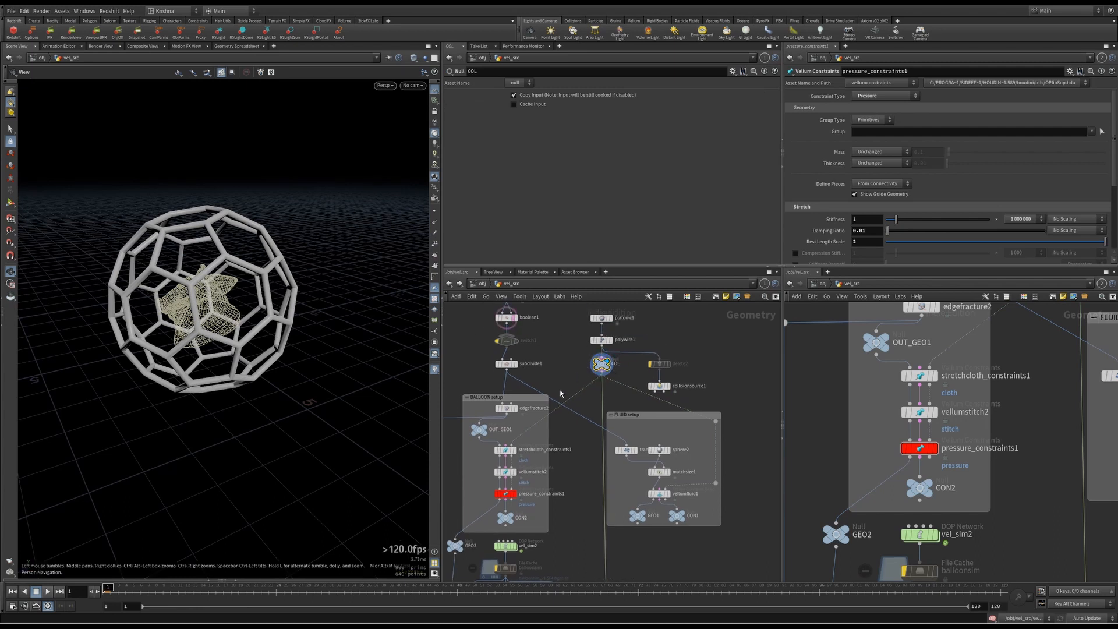
Add a Vellum Solver node beside vel_sim2 in the vel_src network
middle_drag(568, 497, 578, 468)
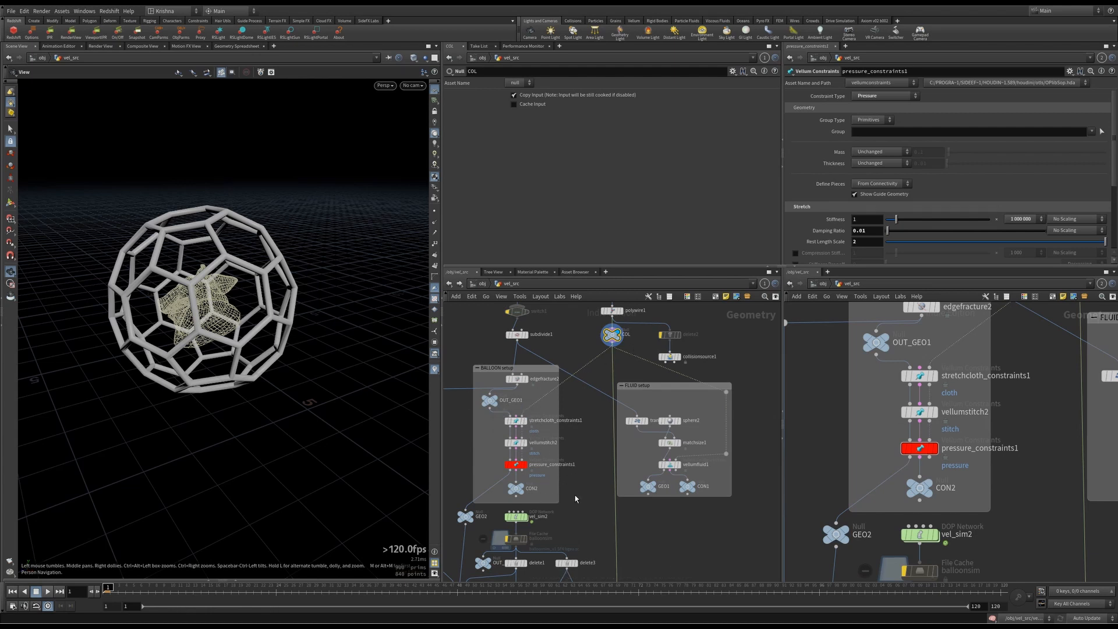
middle_drag(575, 495, 569, 444)
key(Tab)
text(vellums)
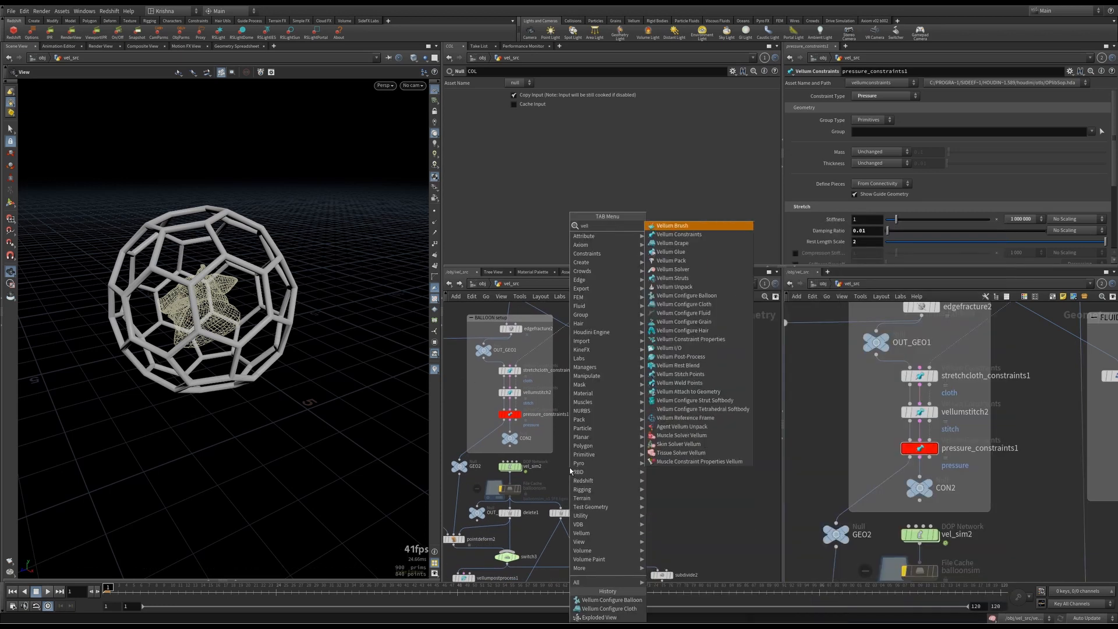
key(Return)
click(569, 468)
middle_drag(574, 374, 572, 397)
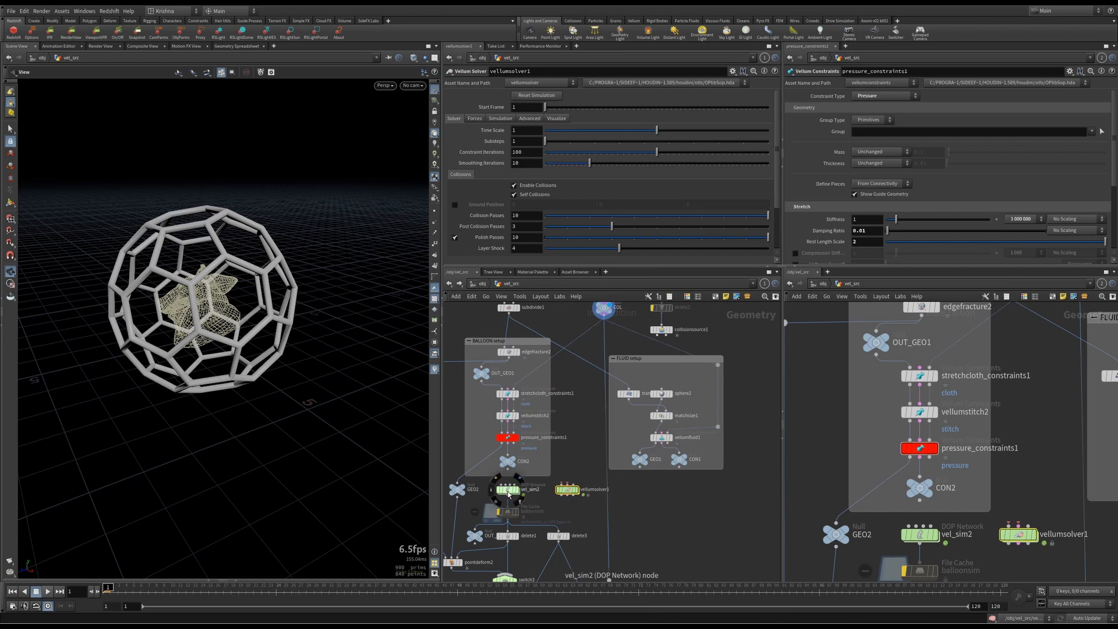
Show the parameters of collisionsource1, delete the added Vellum Solver, and undo the accidental input disconnection
middle_drag(690, 341, 704, 364)
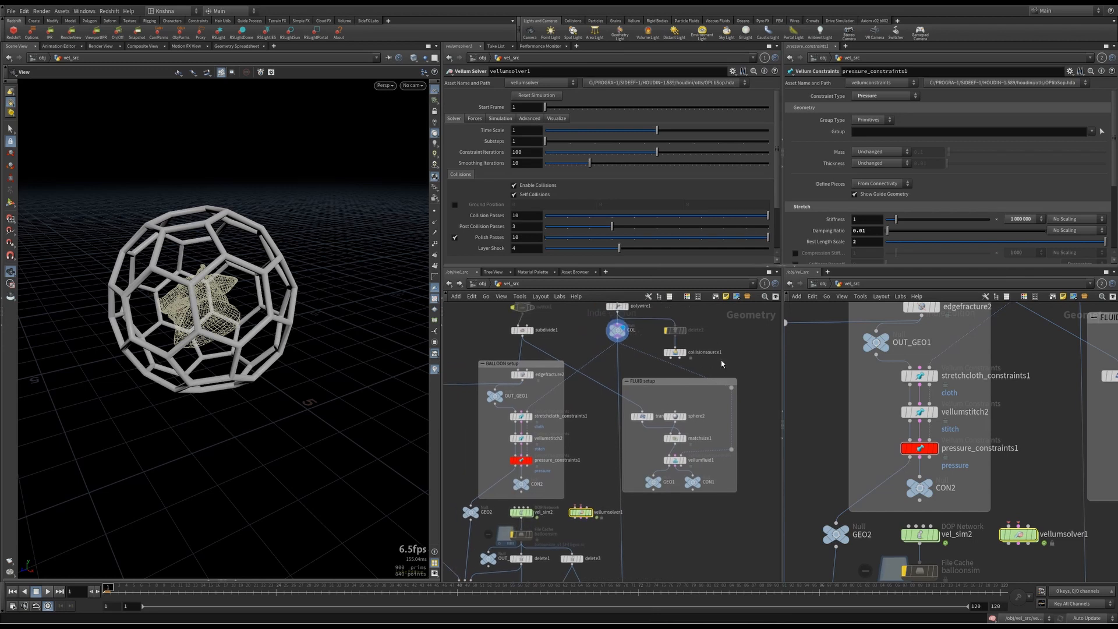
click(670, 351)
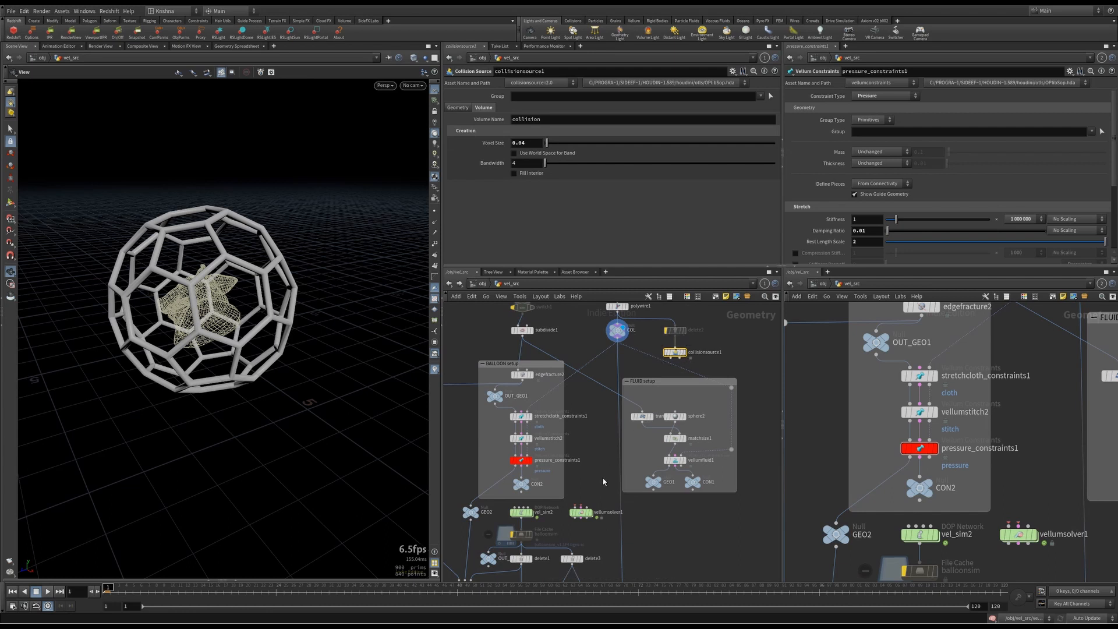
click(581, 513)
key(Delete)
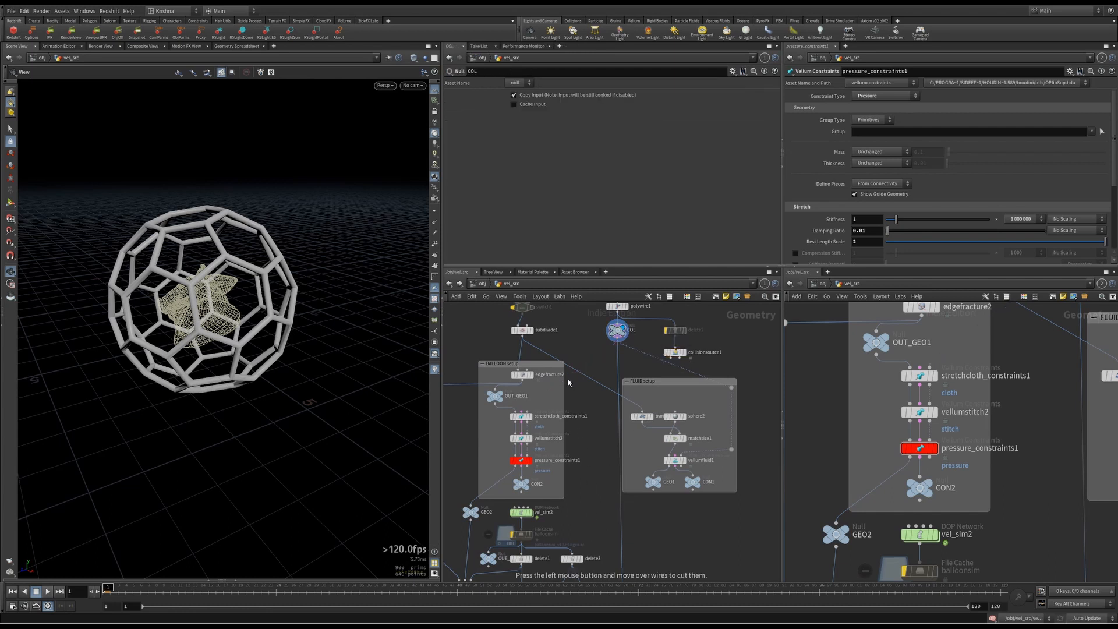
key(ctrl+z)
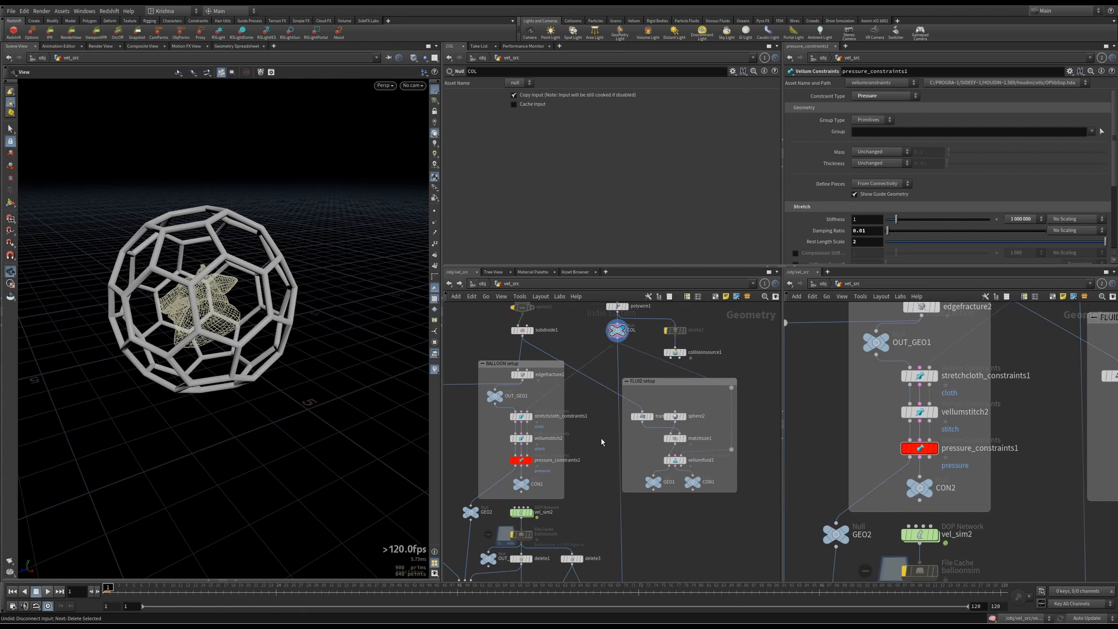
Display transform1 of the fluid setup with its parameters, and examine the scaled-down pig head inside the wireframe template up close
click(649, 415)
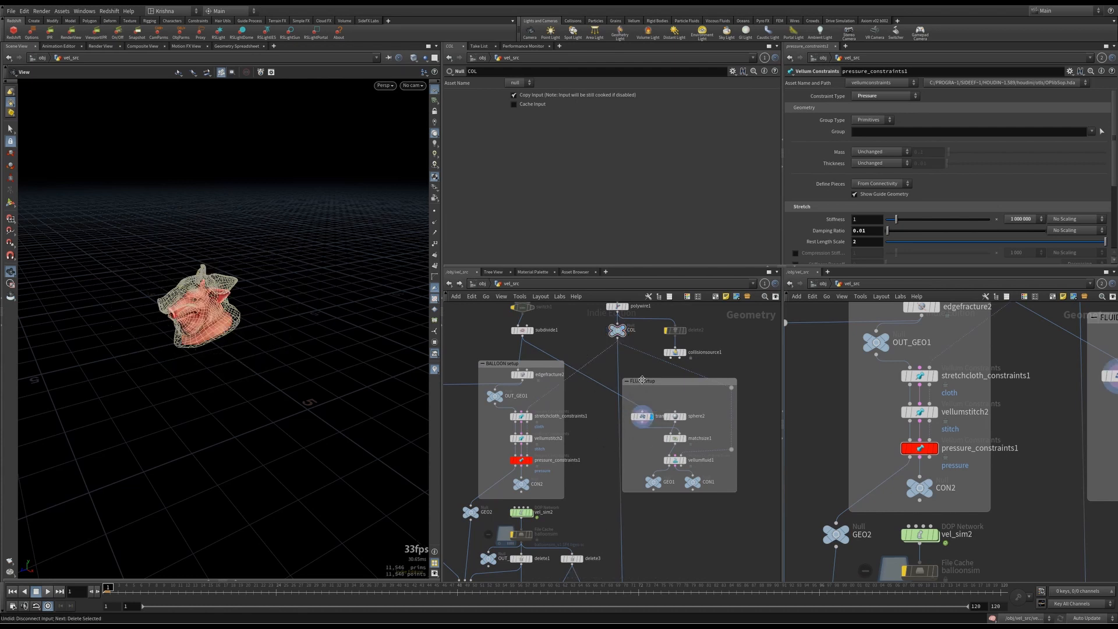
click(644, 417)
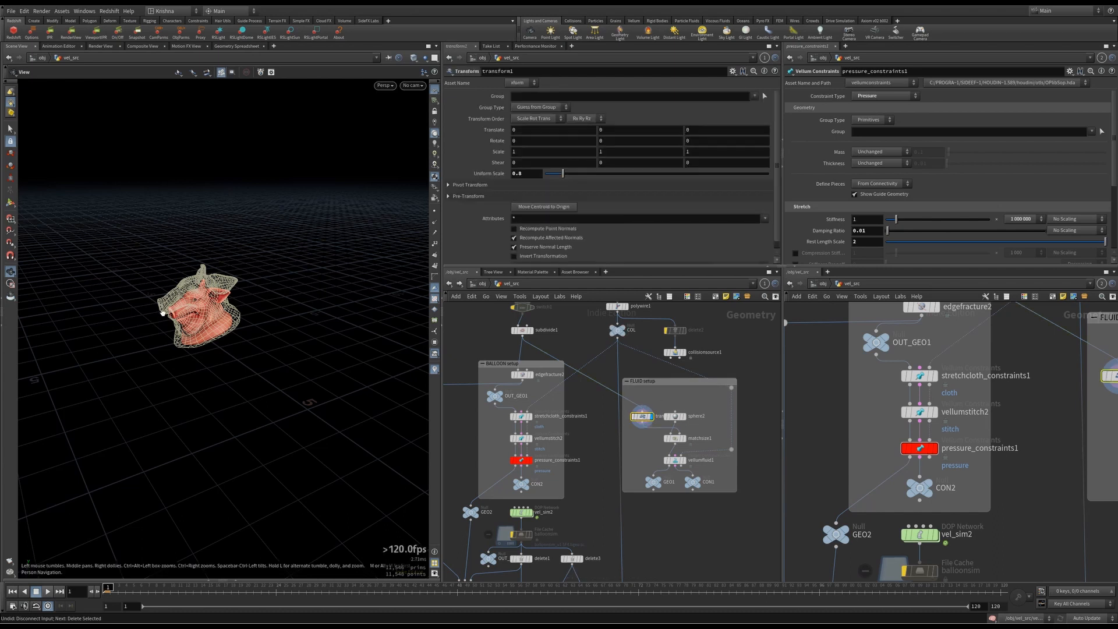
drag(193, 310, 200, 327)
middle_drag(202, 333, 260, 285)
scroll(269, 270, up, 3)
scroll(268, 270, up, 3)
drag(269, 271, 276, 318)
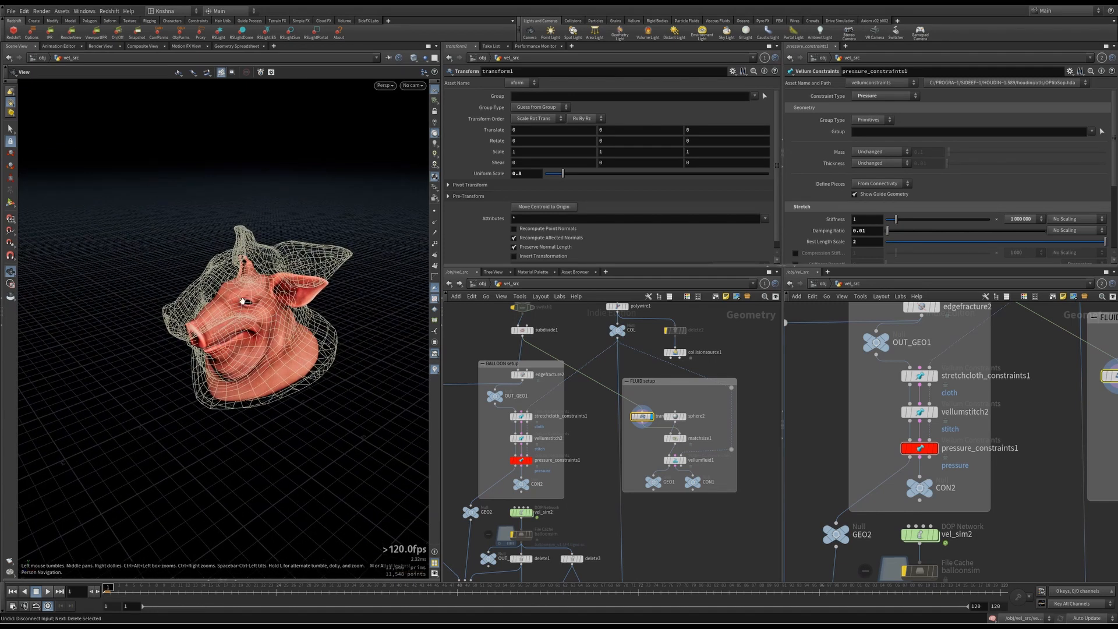
Display sphere2 and matchsize1 in turn, showing the parameters of each node
click(683, 415)
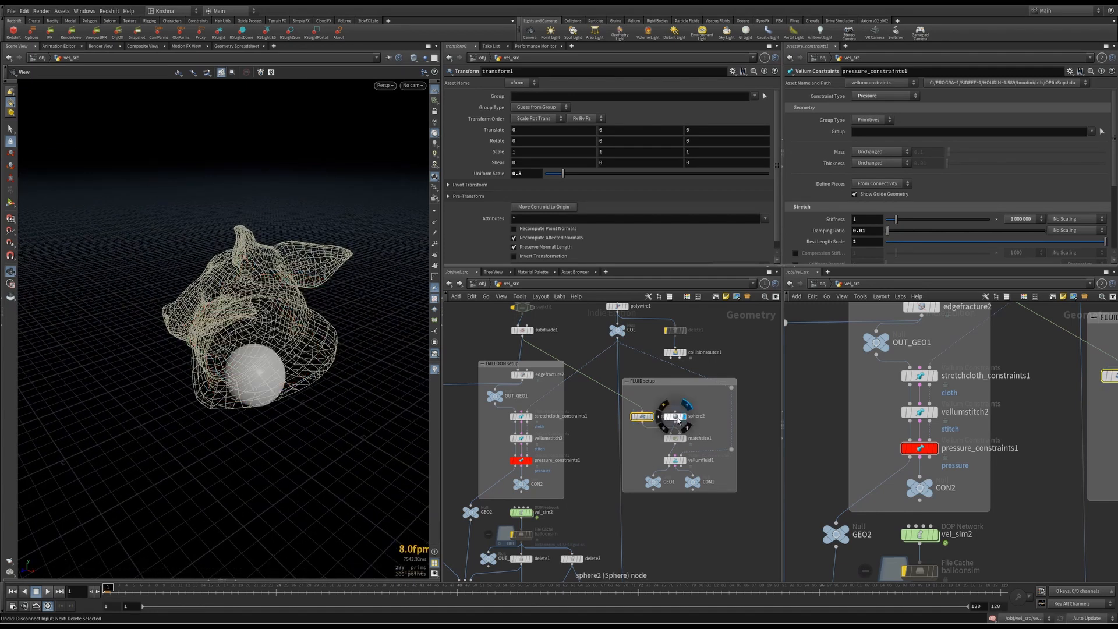
click(675, 416)
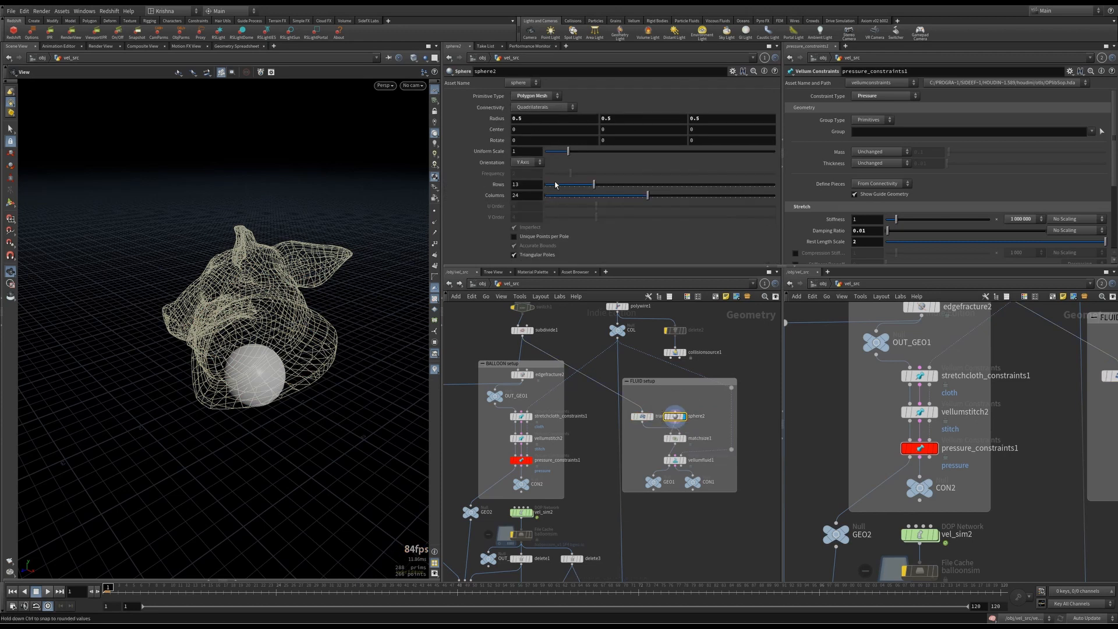
click(685, 439)
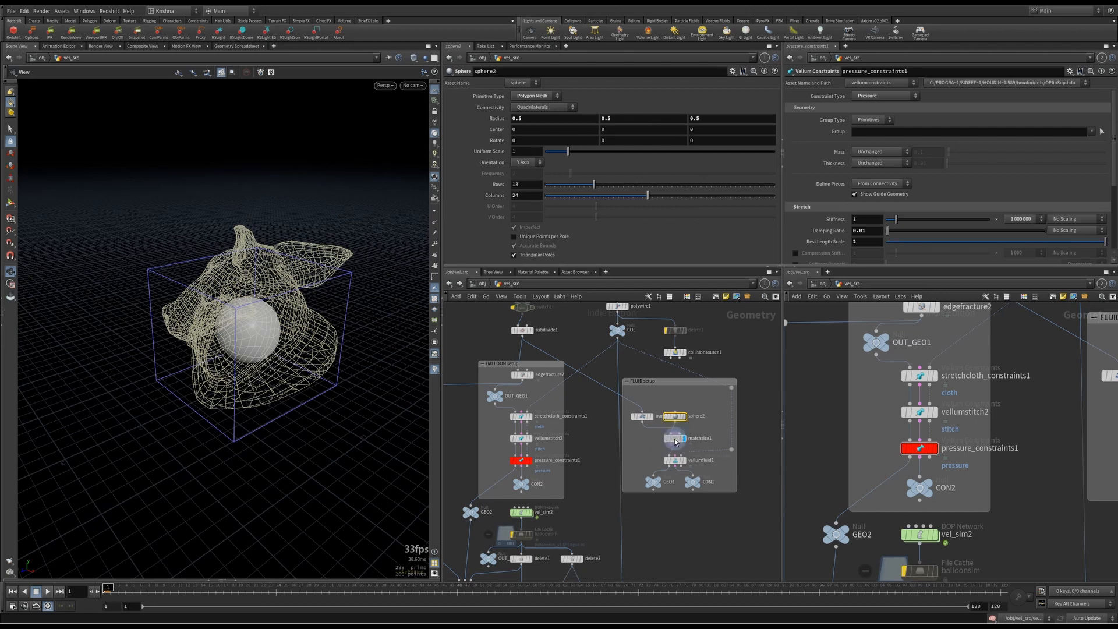
click(675, 438)
alt+drag(361, 345, 248, 323)
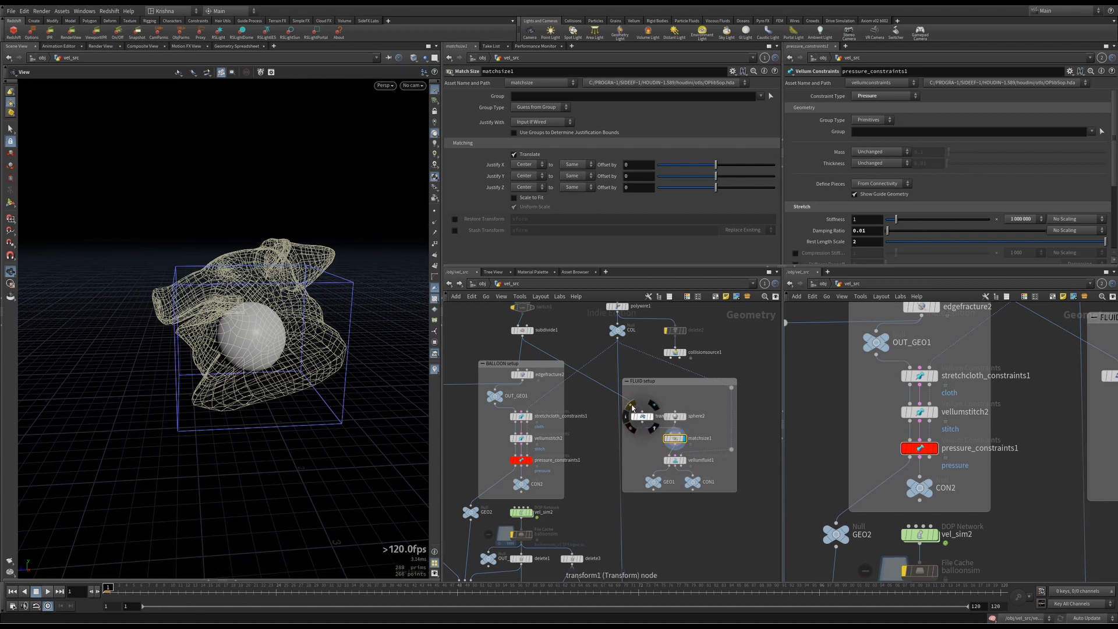
Toggle the bypass on transform1 twice, and examine the position of the matched sphere inside the pig head wireframe
click(633, 408)
click(633, 408)
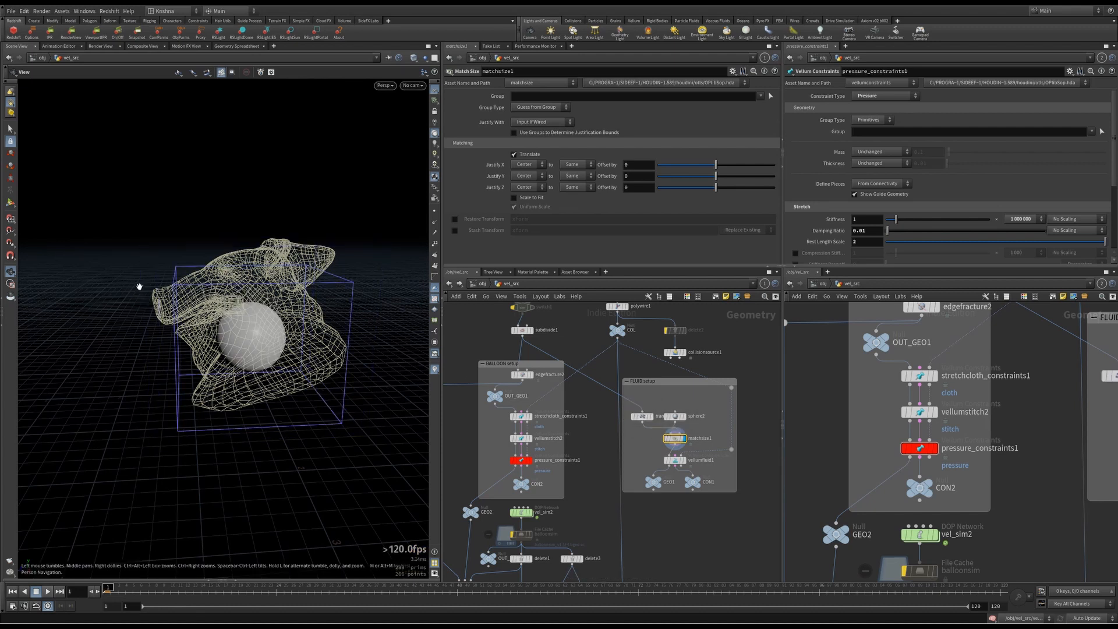
drag(245, 297, 220, 283)
scroll(238, 310, up, 5)
scroll(238, 309, up, 3)
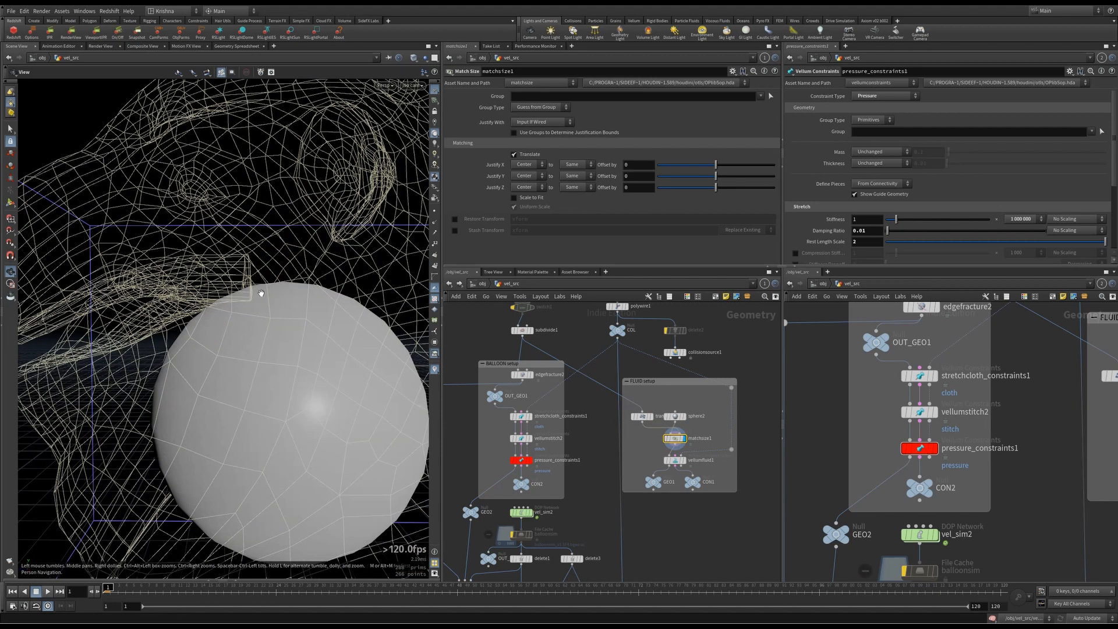
scroll(297, 302, up, 4)
mouse_move(268, 317)
mouse_down()
mouse_move(247, 301)
mouse_move(252, 257)
mouse_move(293, 273)
mouse_move(259, 302)
mouse_up()
scroll(293, 273, down, 5)
scroll(281, 302, down, 4)
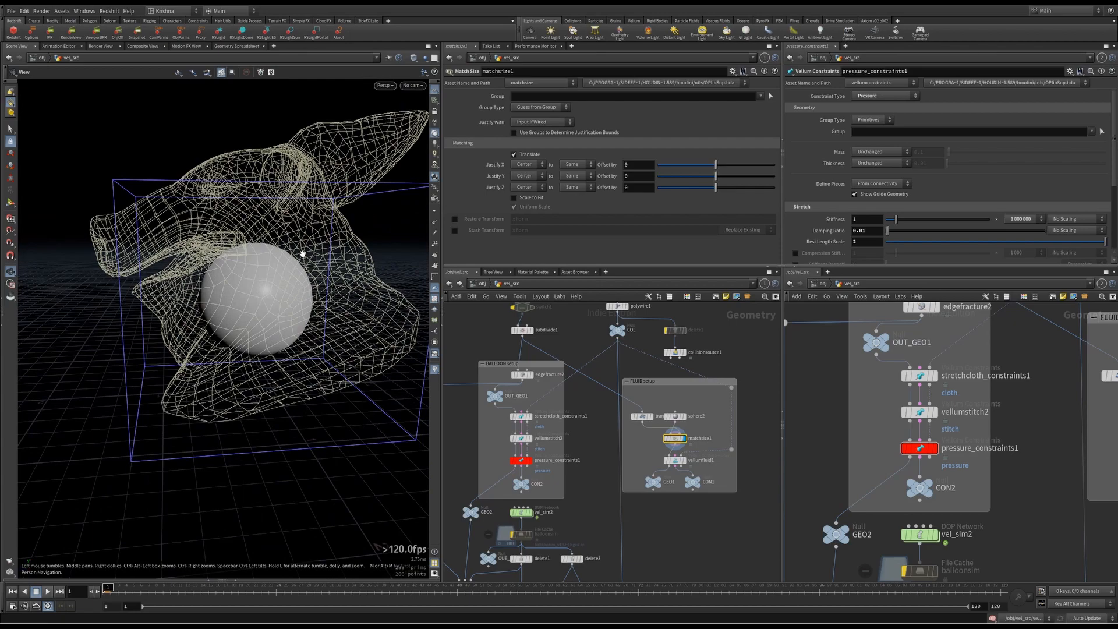
drag(302, 254, 198, 278)
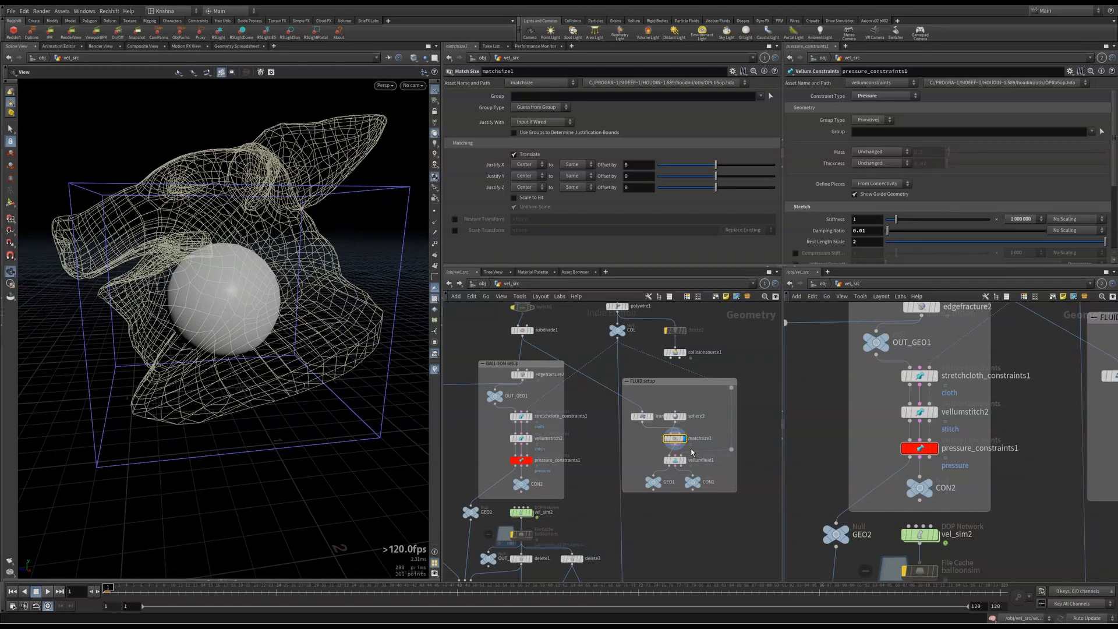
Display vellumfluid1 and review its particle size, packing density, viscosity, surface tension and friction settings
click(684, 460)
click(675, 464)
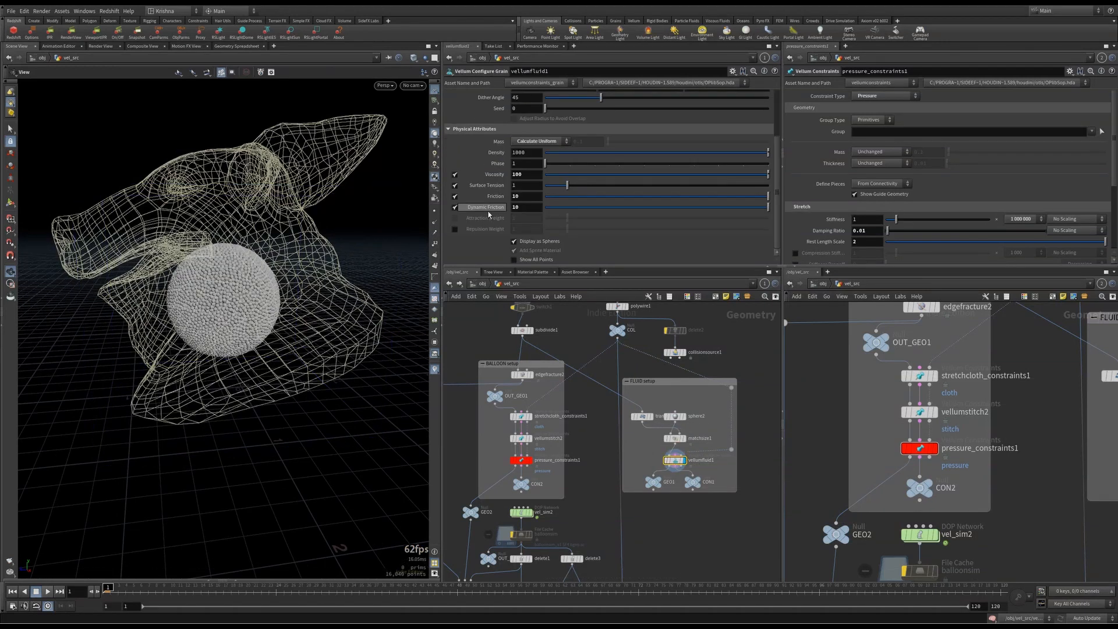
scroll(489, 215, up, 3)
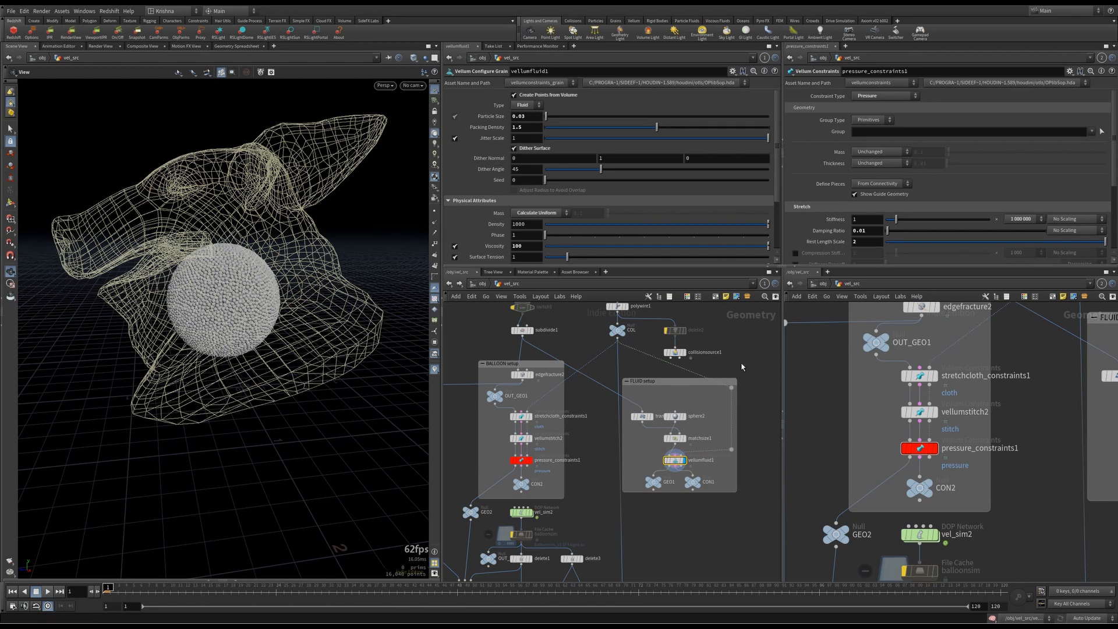
scroll(487, 210, down, 3)
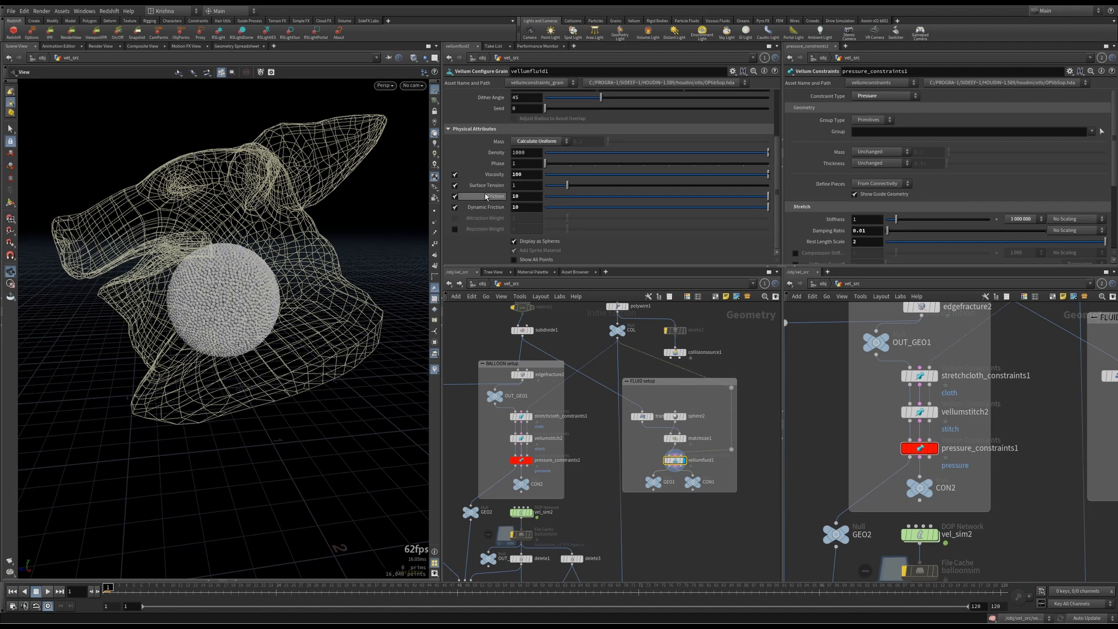
mouse_move(483, 207)
drag(291, 298, 277, 272)
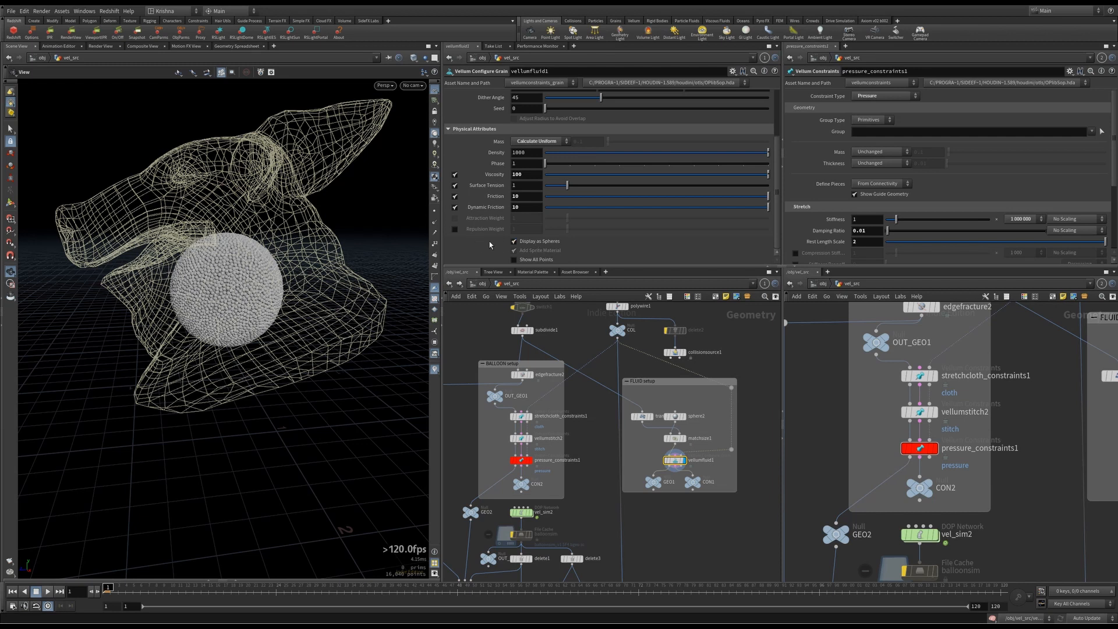
scroll(504, 230, up, 3)
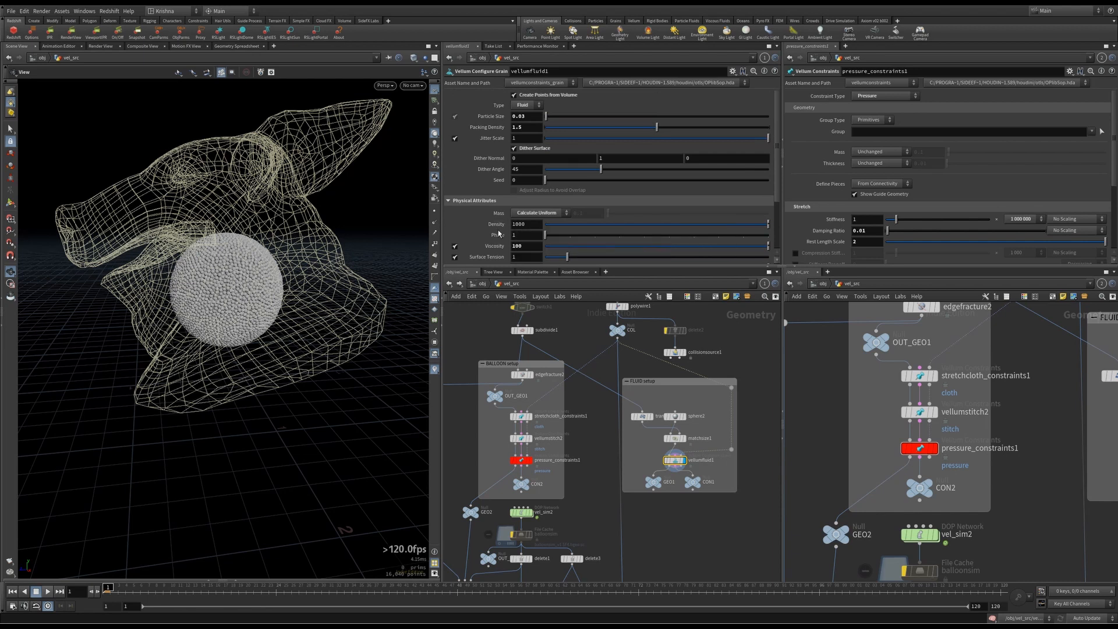
Display the GEO1 and CON1 outputs of the fluid setup one after the other
scroll(654, 577, up, 4)
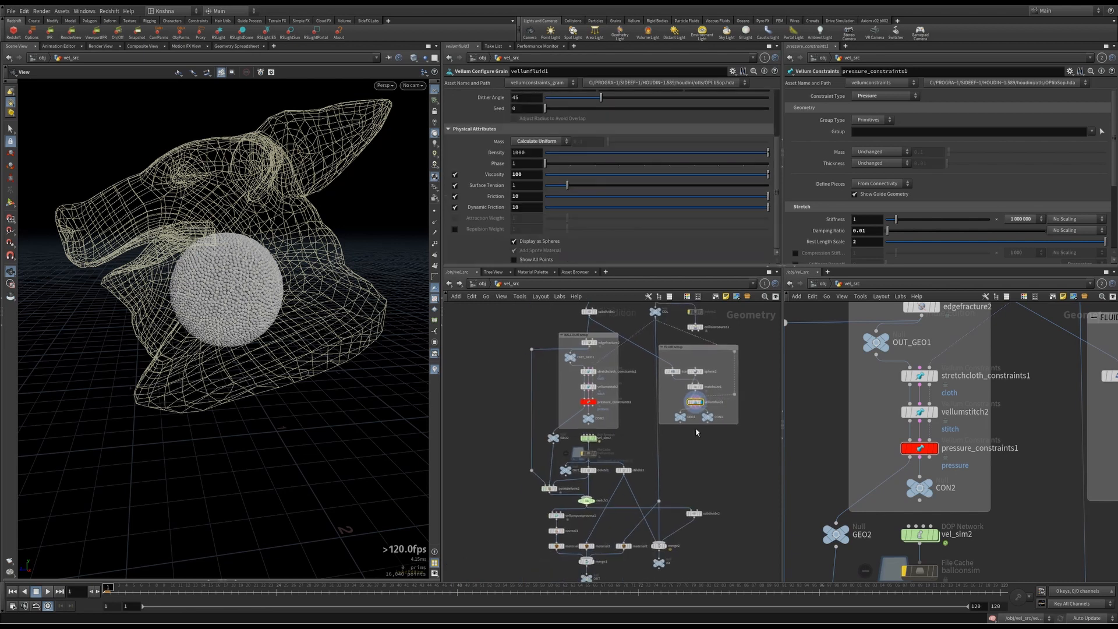
click(654, 410)
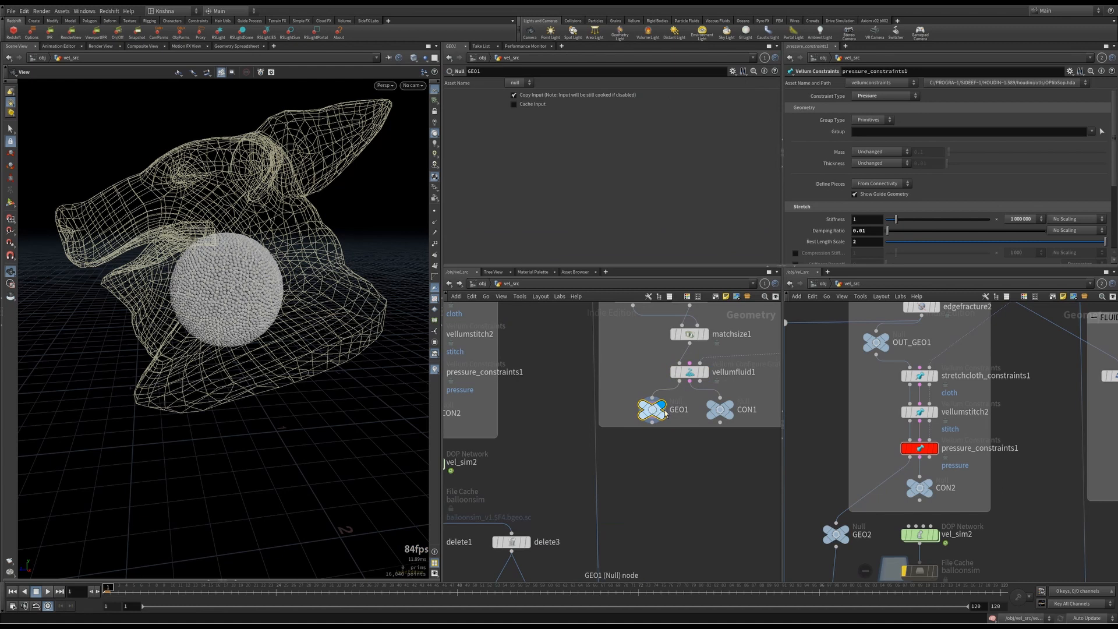
click(738, 389)
click(722, 410)
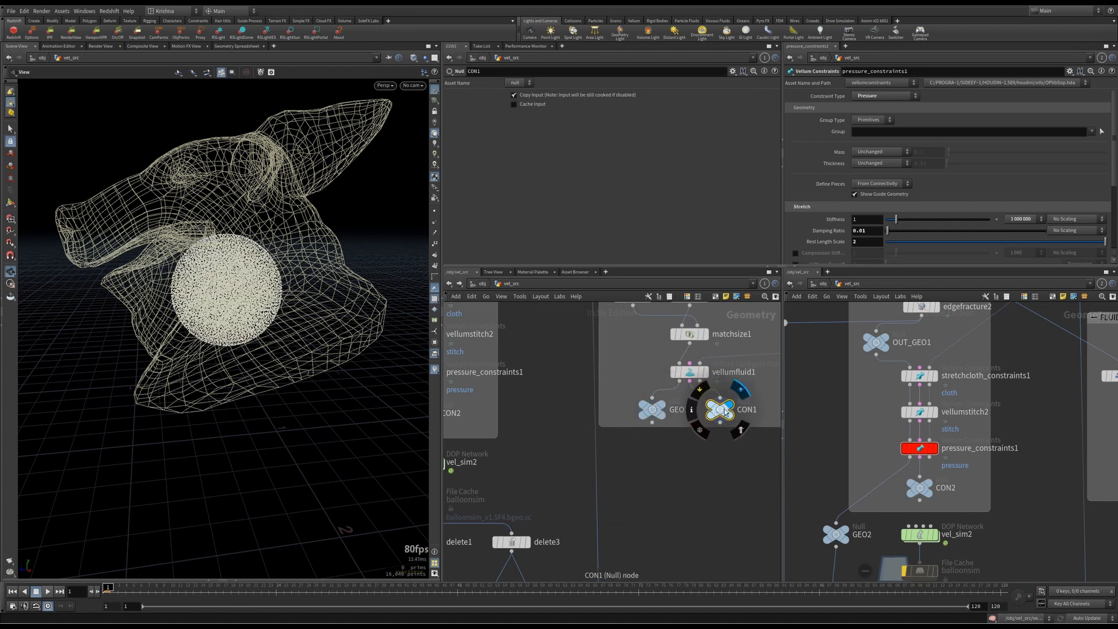
Enter the vel_sim2 DOP network to show its dynamics nodes
scroll(679, 427, down, 4)
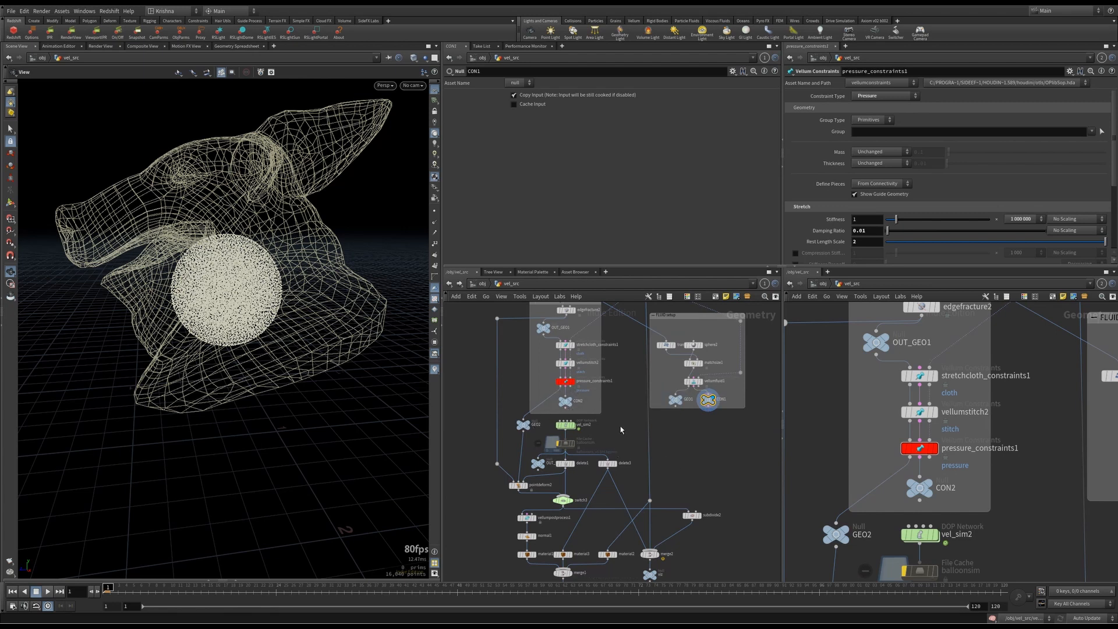
scroll(627, 402, up, 3)
double_click(568, 399)
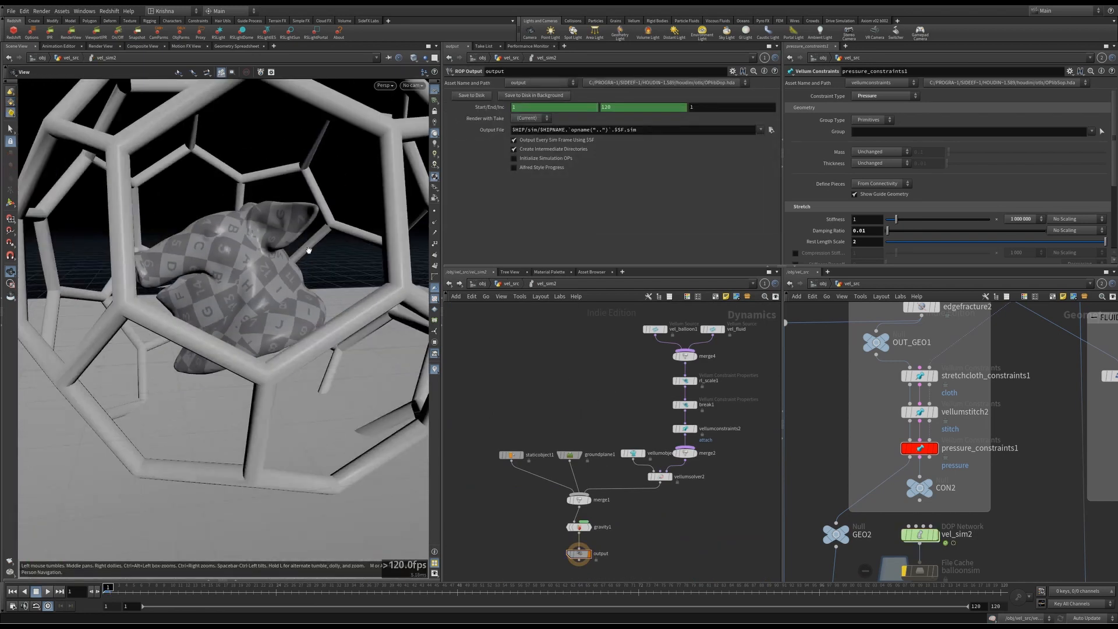
Look through cam1 and review the settings of the vel_balloon1 and vel_fluid source nodes
click(412, 85)
click(420, 126)
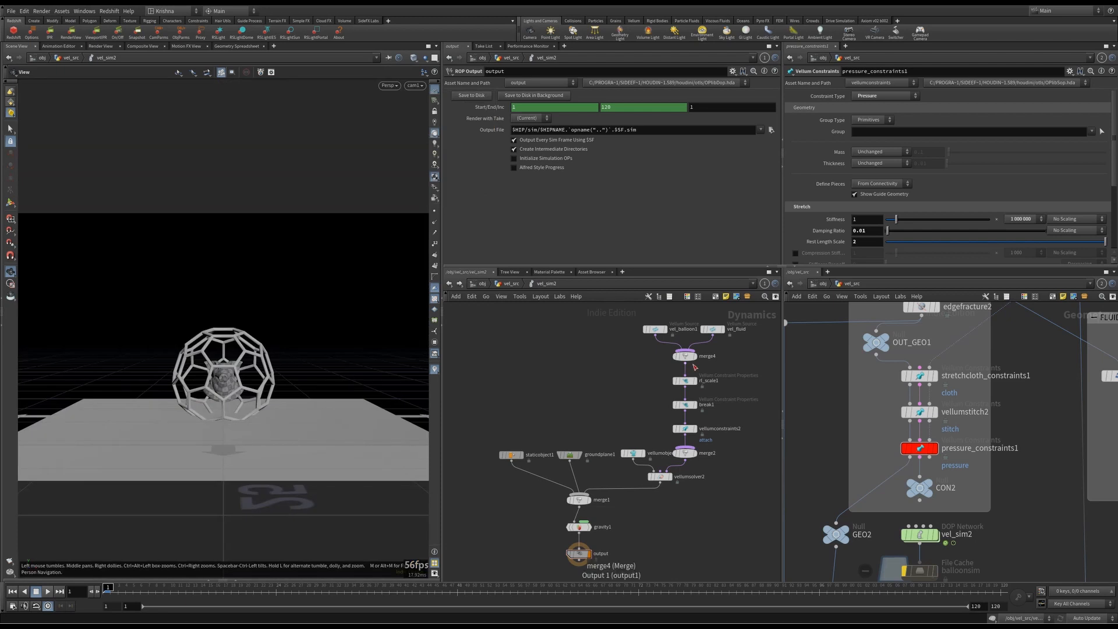
click(654, 330)
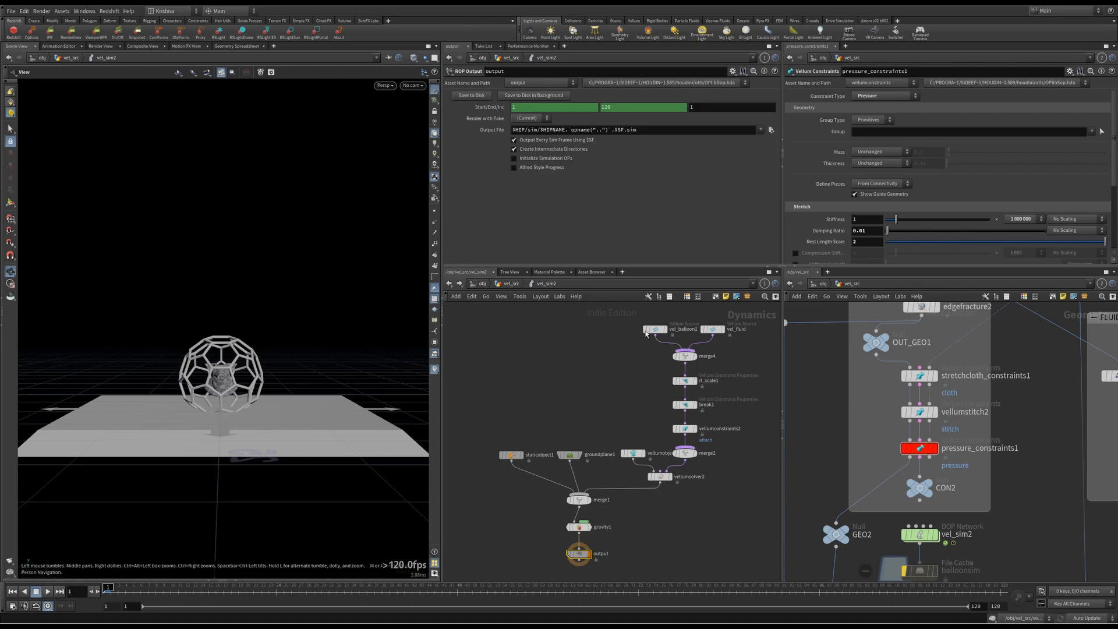
mouse_move(641, 319)
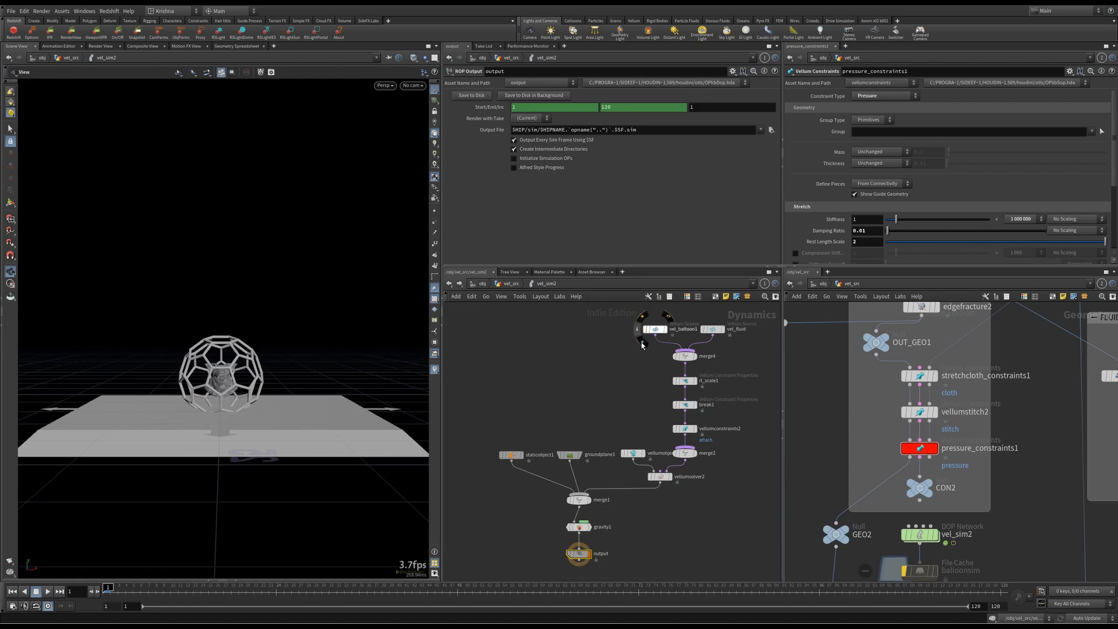
scroll(218, 379, up, 6)
click(720, 330)
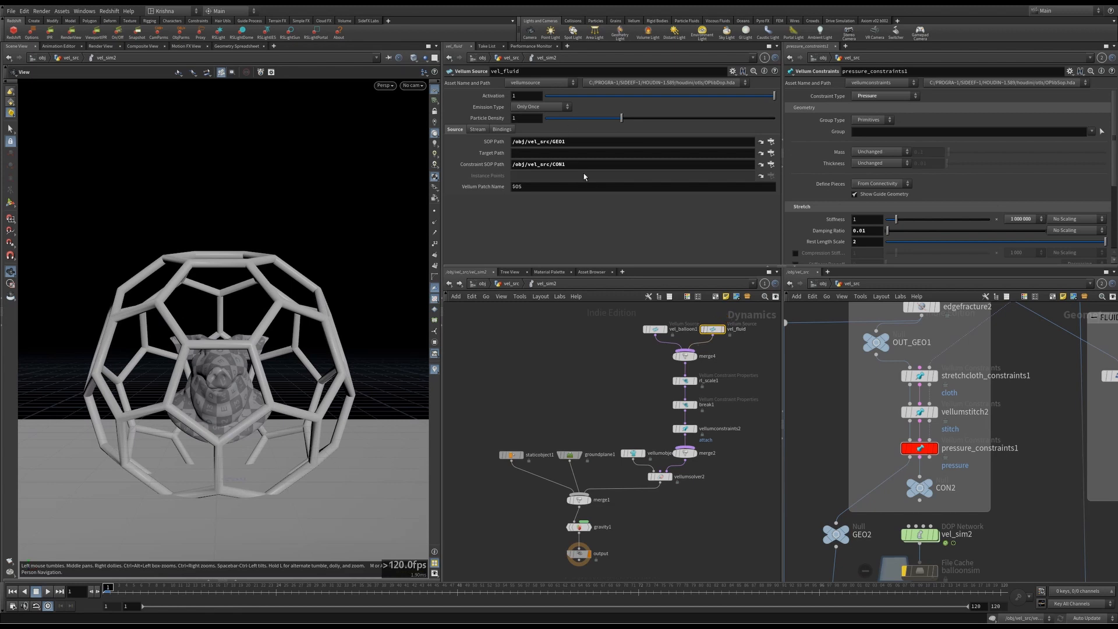
Check merge4 and rl_scale1, and bypass rl_scale1, break1 and vellumconstraints2 with the output node displayed
click(685, 356)
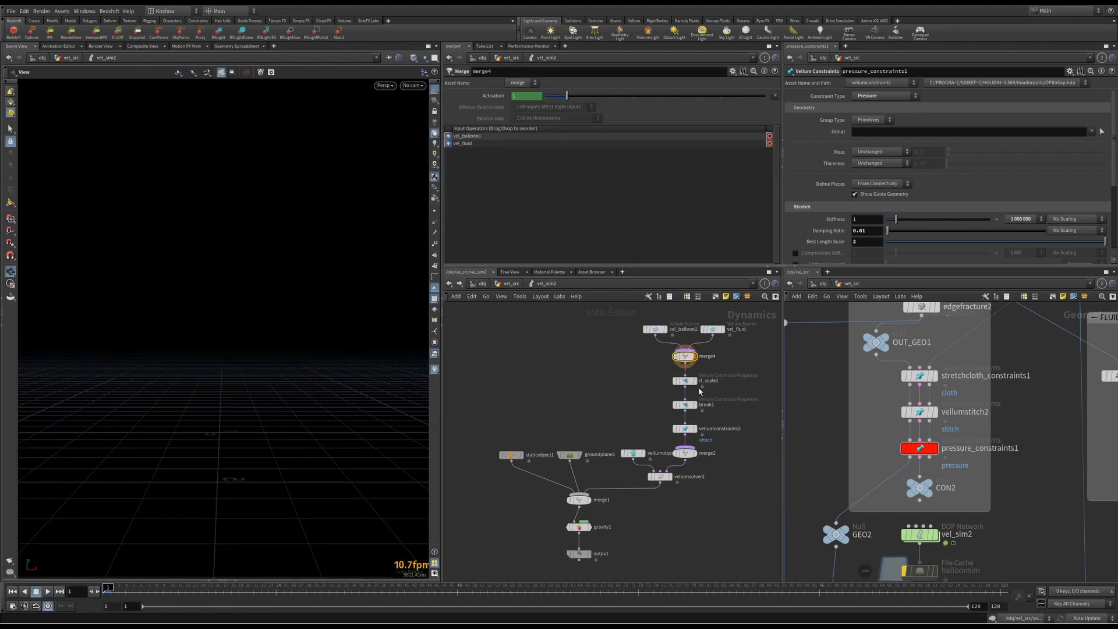
click(692, 381)
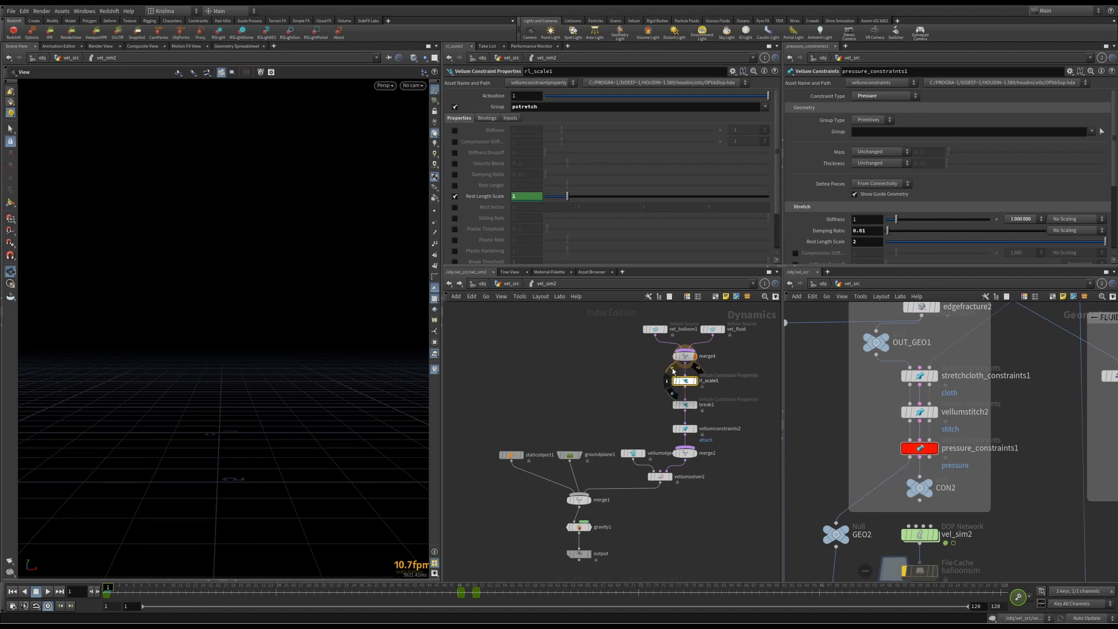
drag(656, 407, 686, 407)
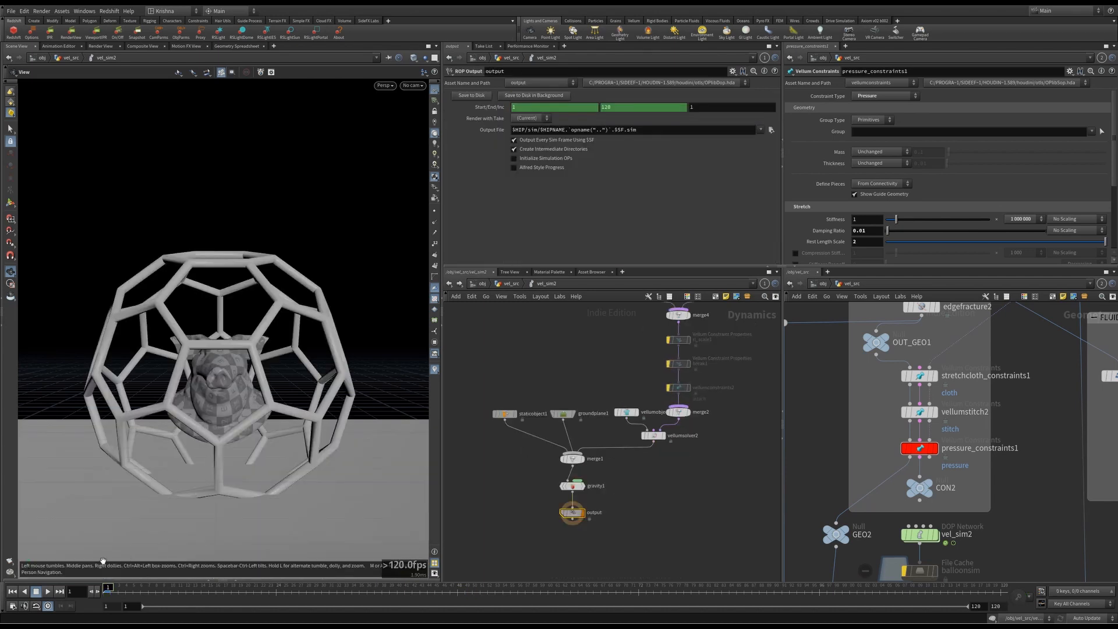
scroll(222, 372, down, 2)
scroll(222, 373, up, 3)
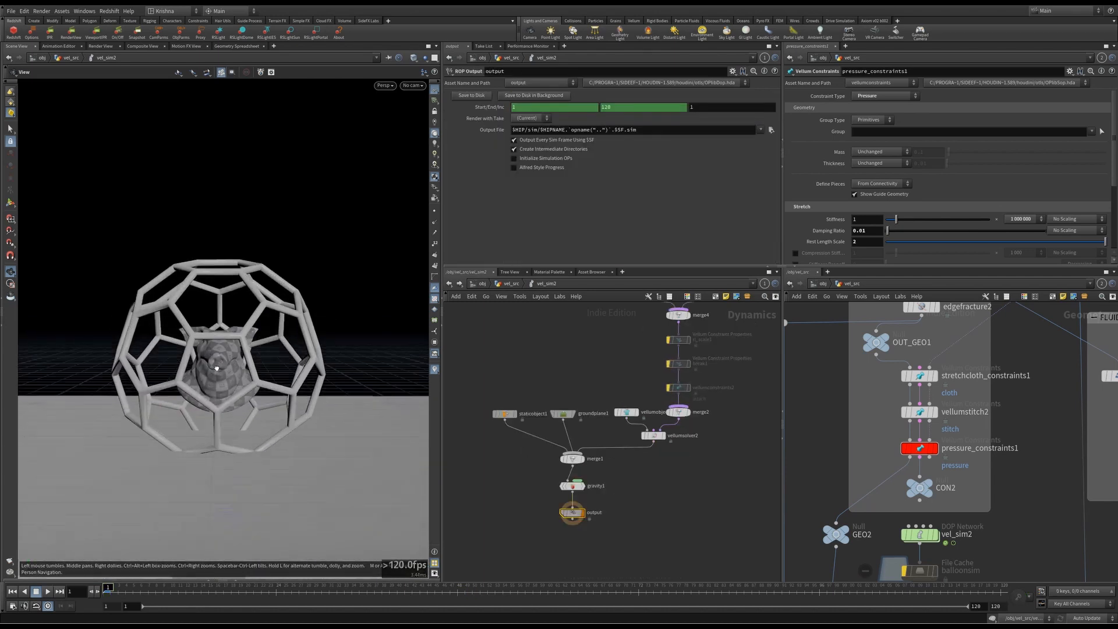
scroll(645, 403, down, 3)
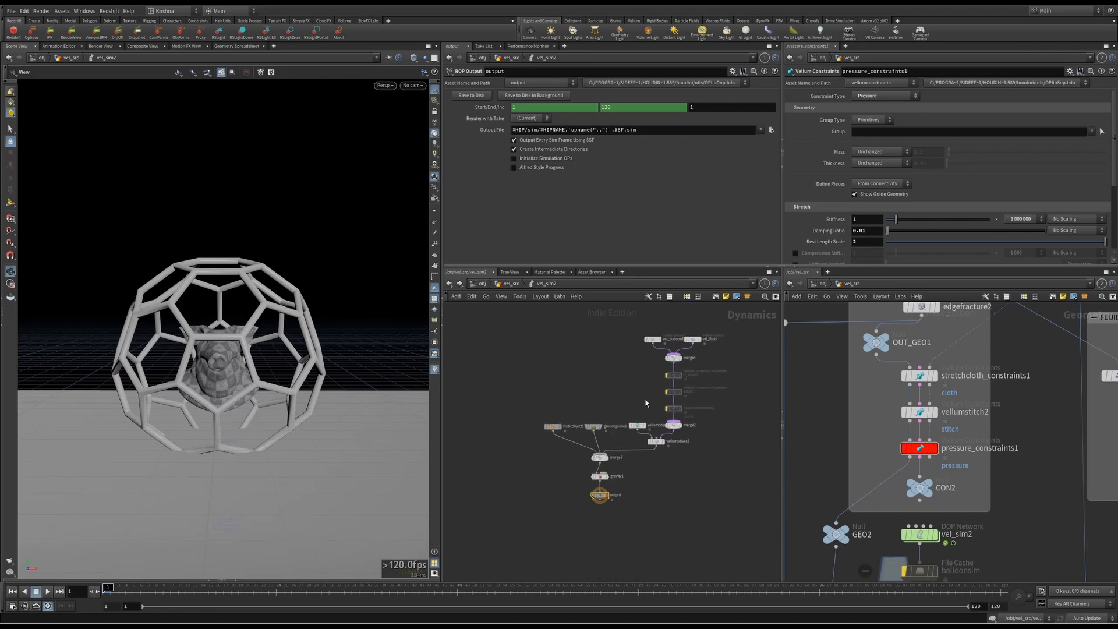
Review the creation settings of the Vellum object feeding vellumsolver2
click(657, 442)
drag(653, 407, 639, 434)
scroll(647, 427, up, 2)
scroll(648, 431, up, 3)
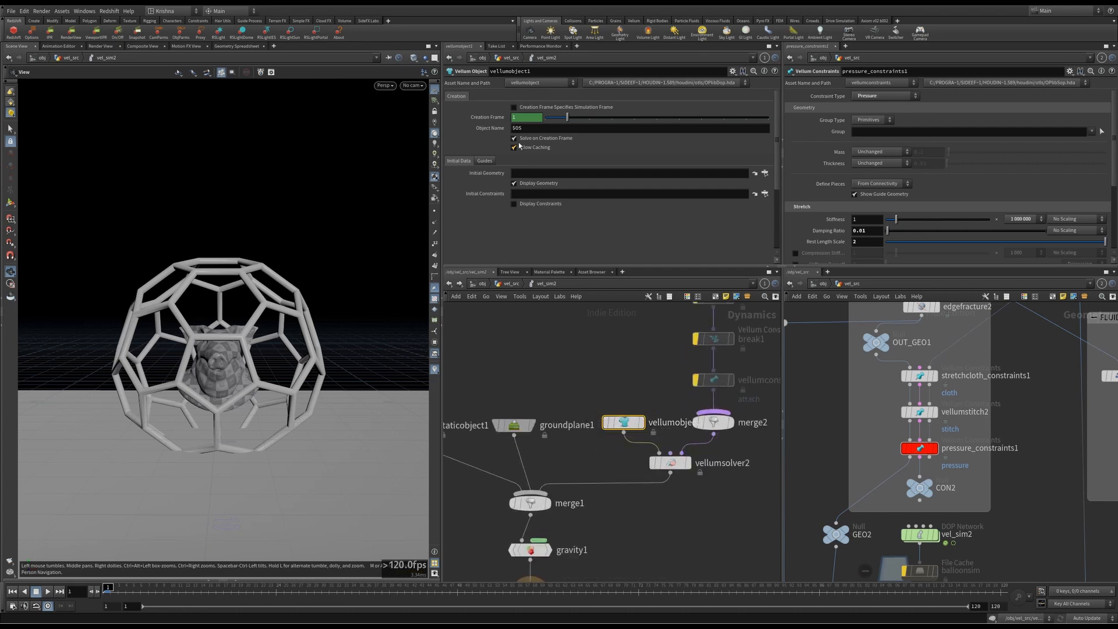
Review staticobject1's collision source and toggle the bypass of staticobject1 and groundplane1 on and off
middle_drag(579, 369, 634, 368)
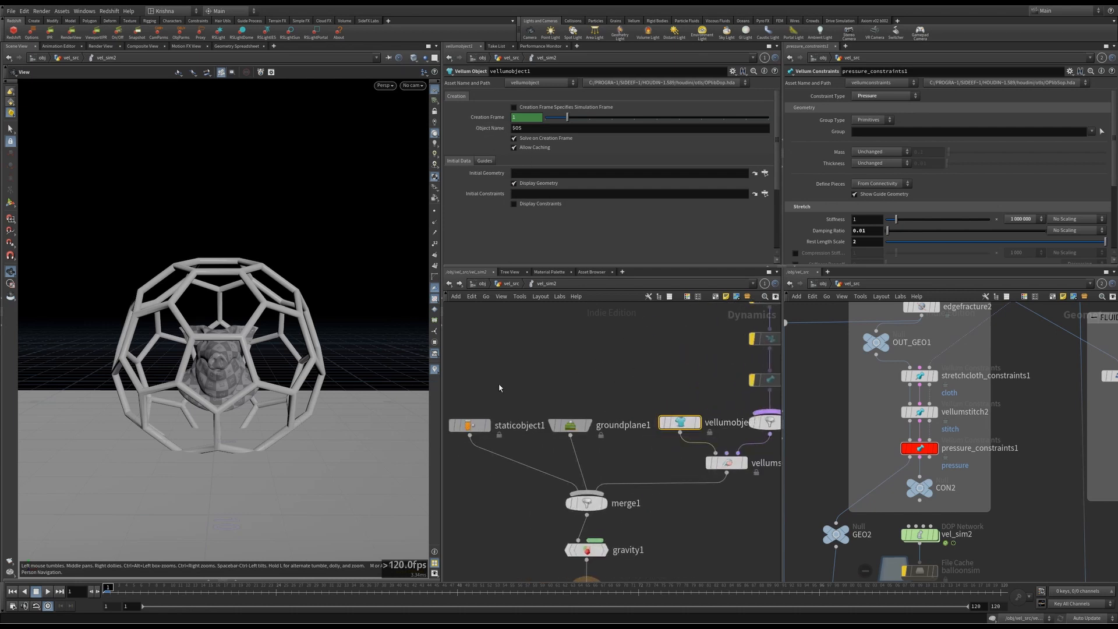
click(480, 429)
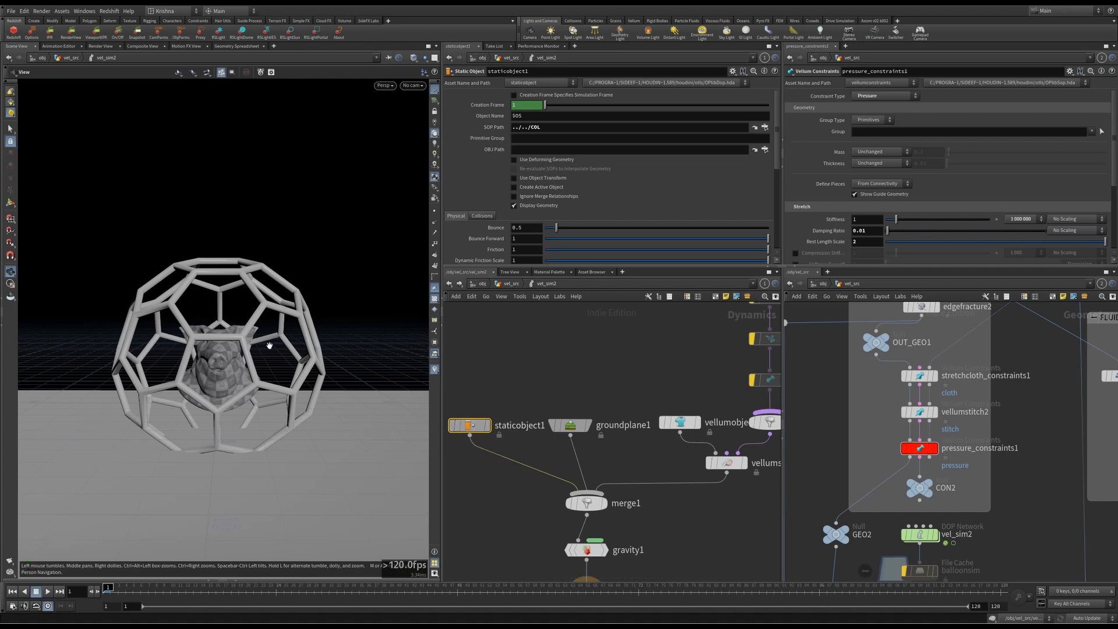
click(448, 402)
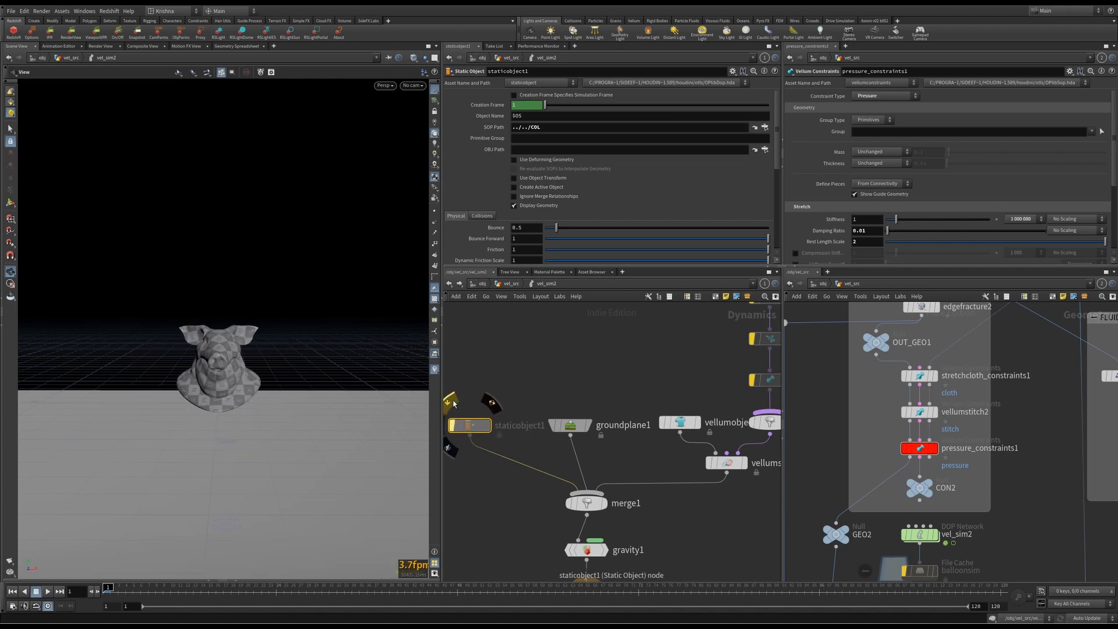
click(449, 402)
middle_drag(550, 410, 574, 404)
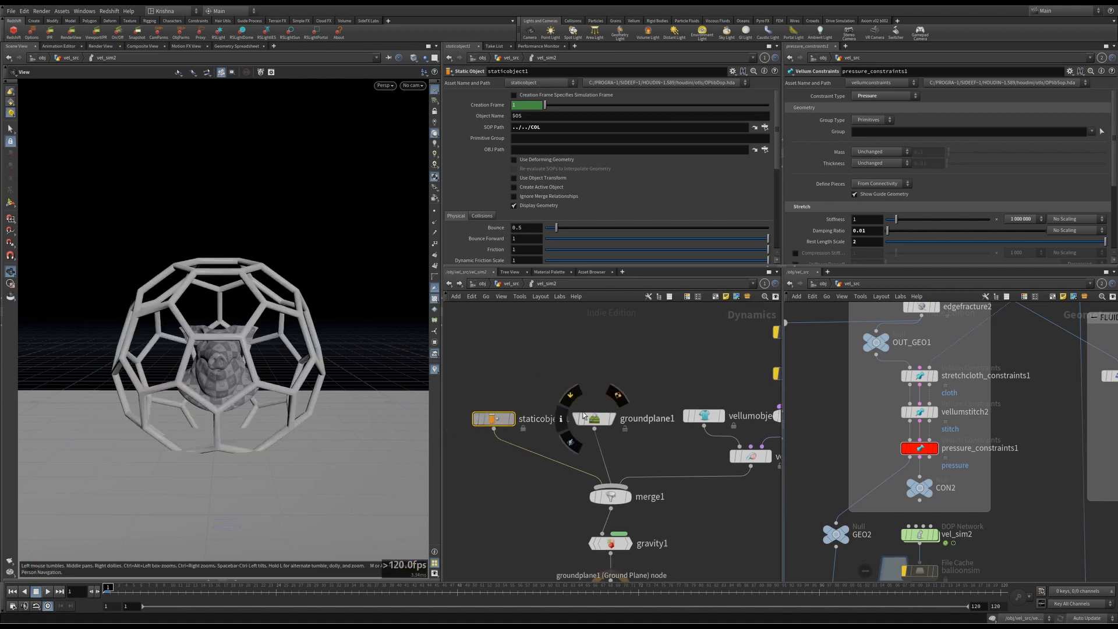
click(575, 397)
click(576, 398)
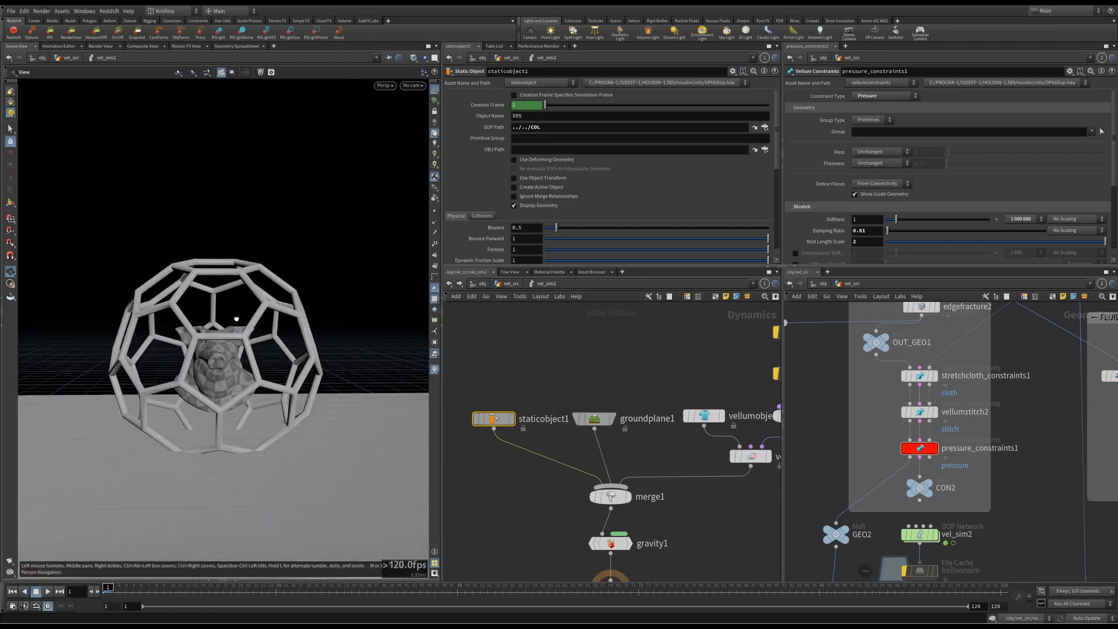
Review vellumsolver2's common settings, including substeps, constraint iterations, collision passes and friction
scroll(668, 394, down, 3)
middle_drag(669, 393, 630, 359)
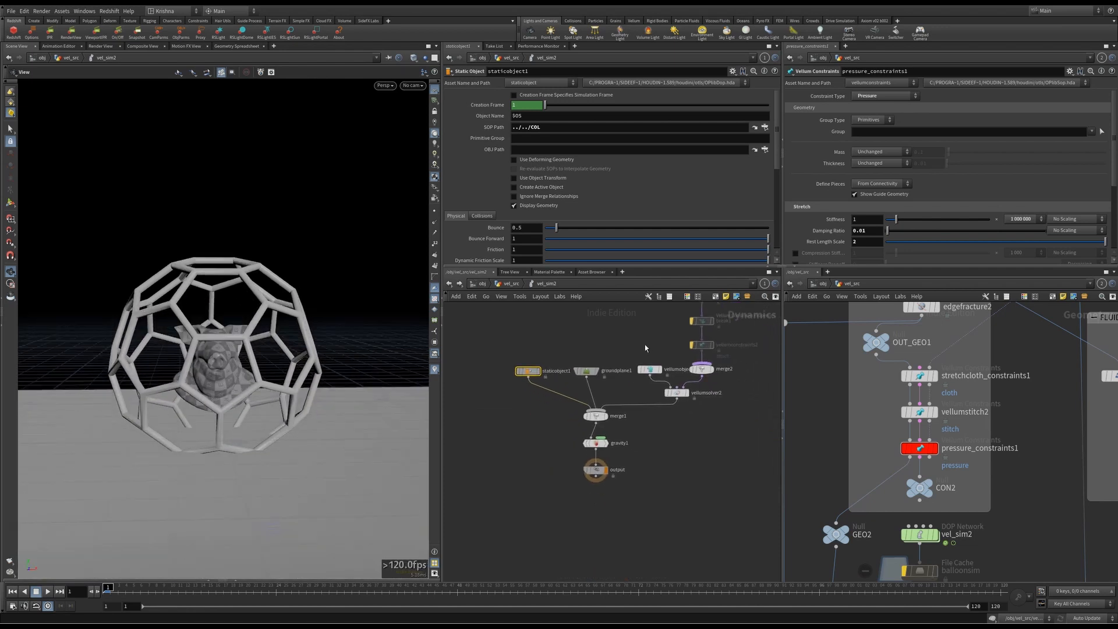
click(676, 393)
scroll(486, 227, up, 10)
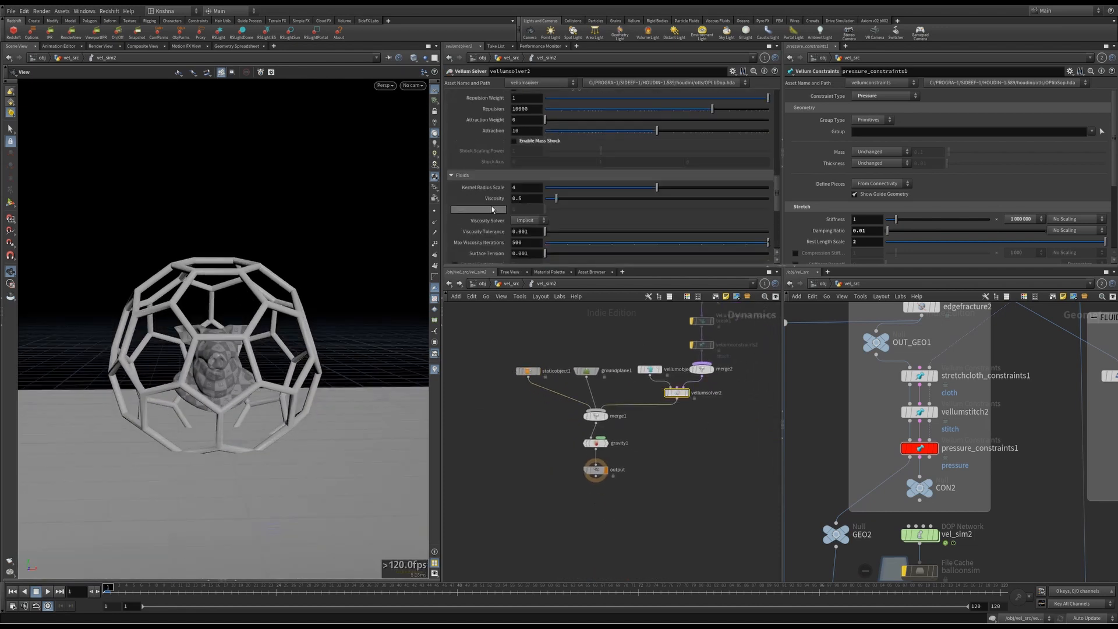
scroll(492, 210, up, 10)
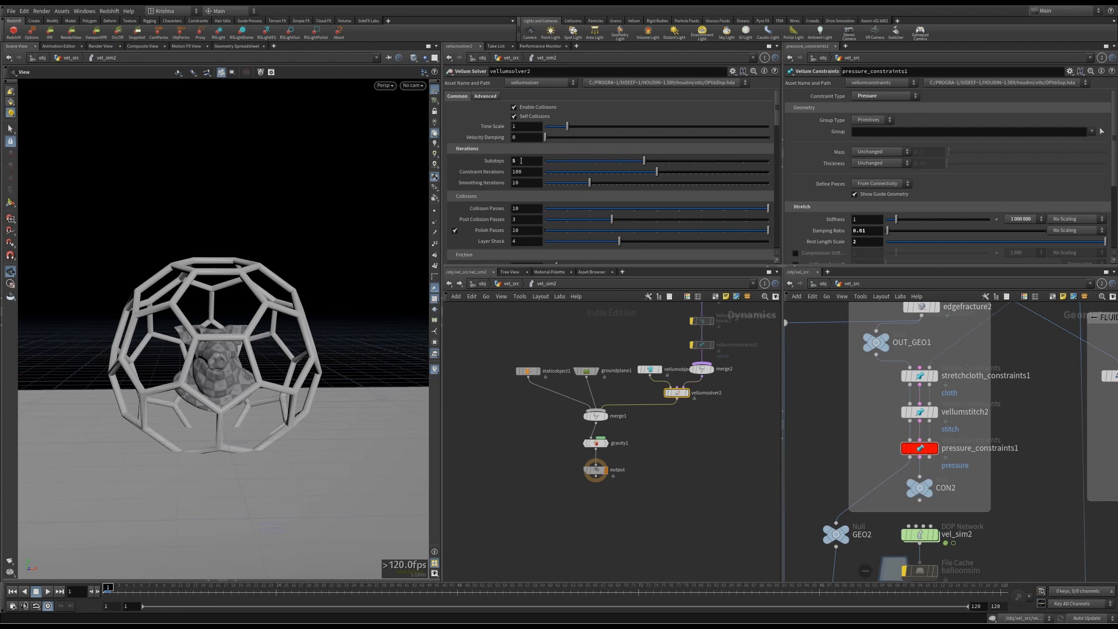
scroll(499, 198, down, 3)
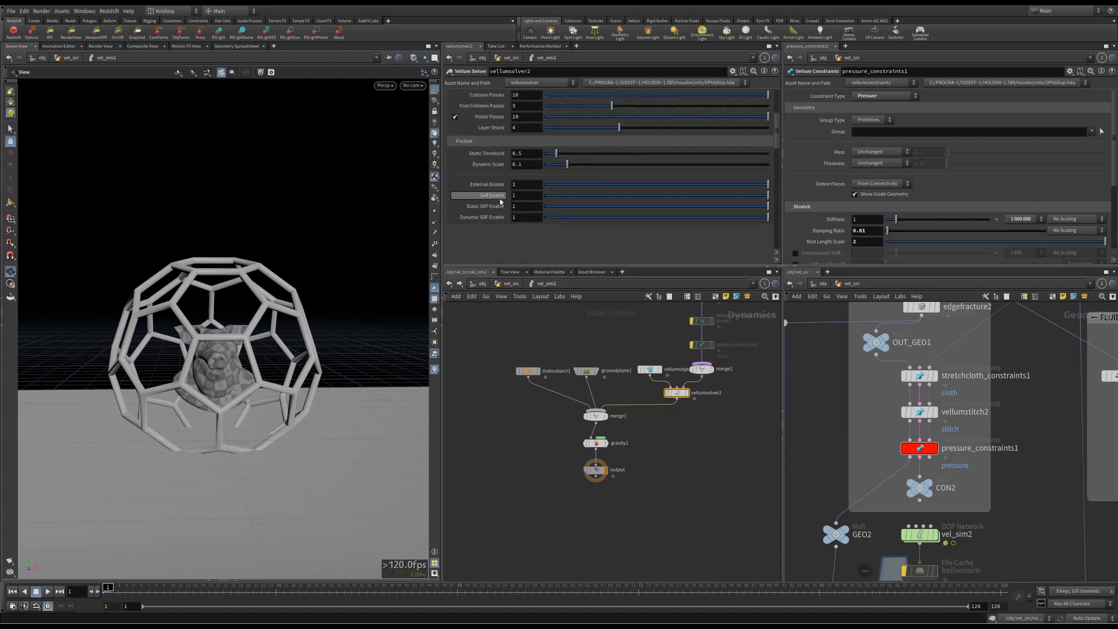
scroll(500, 208, up, 3)
Review vellumsolver2's advanced settings for collisions, motion, grain collisions, fluids and OpenCL, and return to the common settings
click(485, 96)
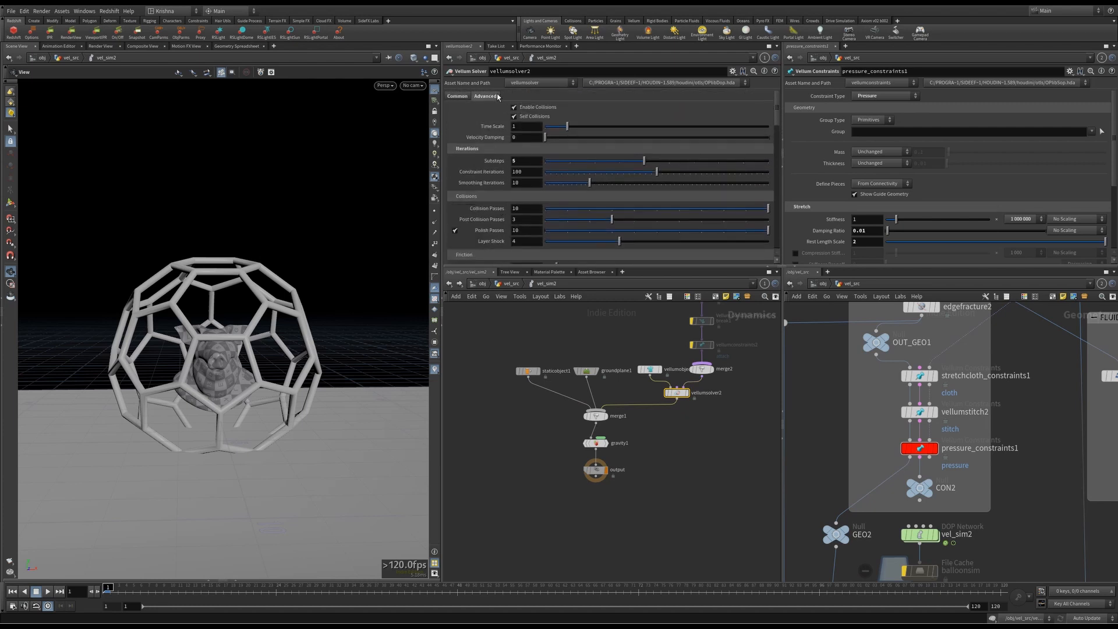
scroll(499, 182, down, 3)
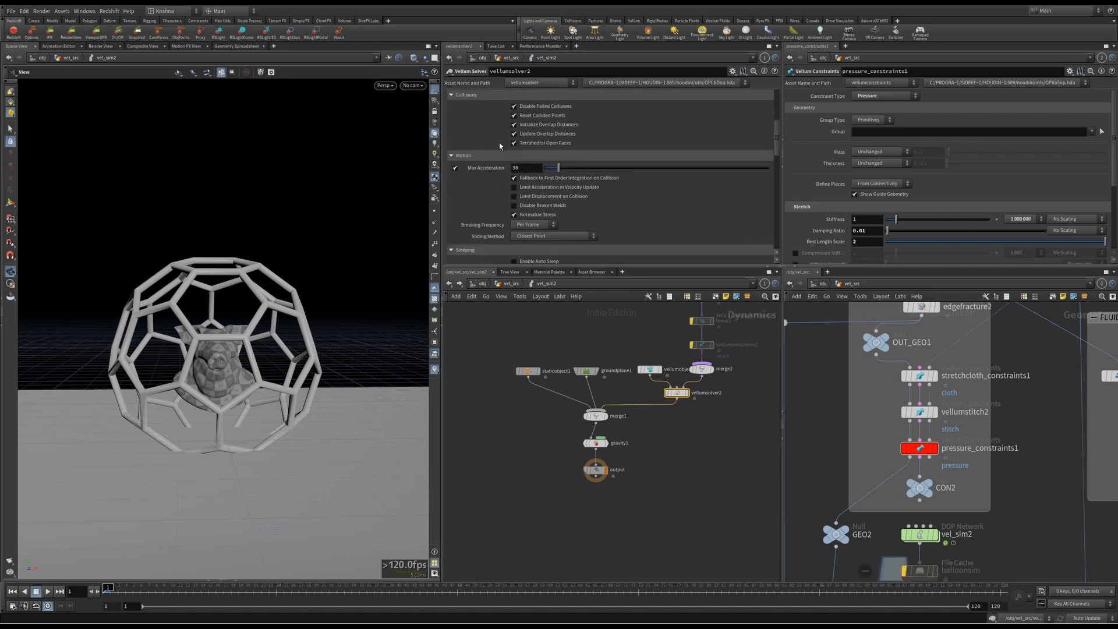
scroll(507, 193, down, 9)
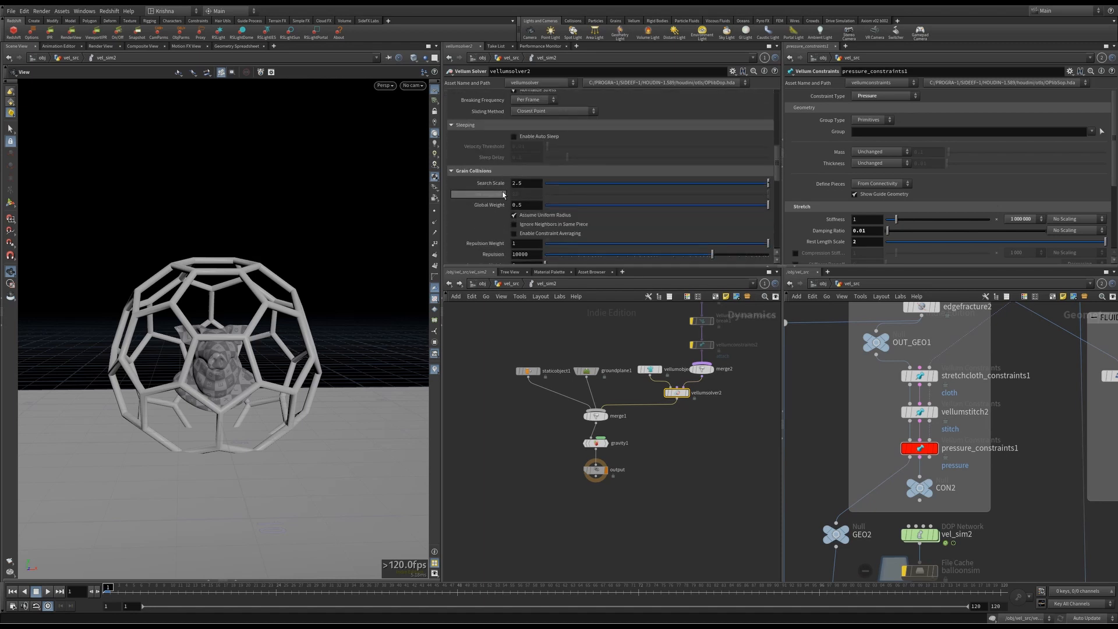
scroll(510, 236, down, 2)
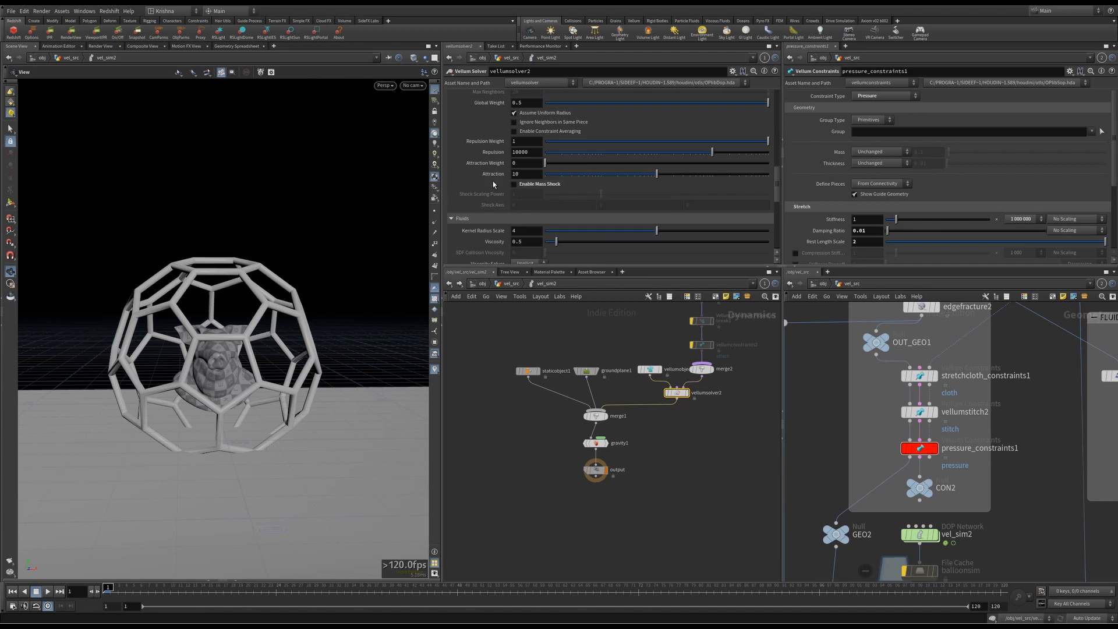
scroll(485, 230, down, 3)
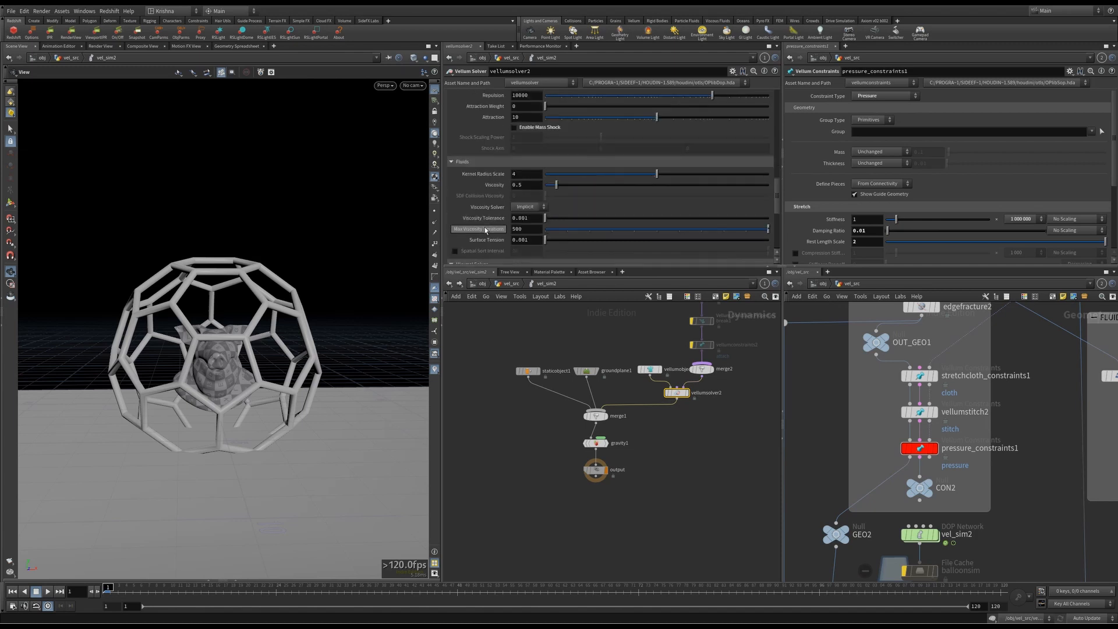
scroll(485, 230, down, 5)
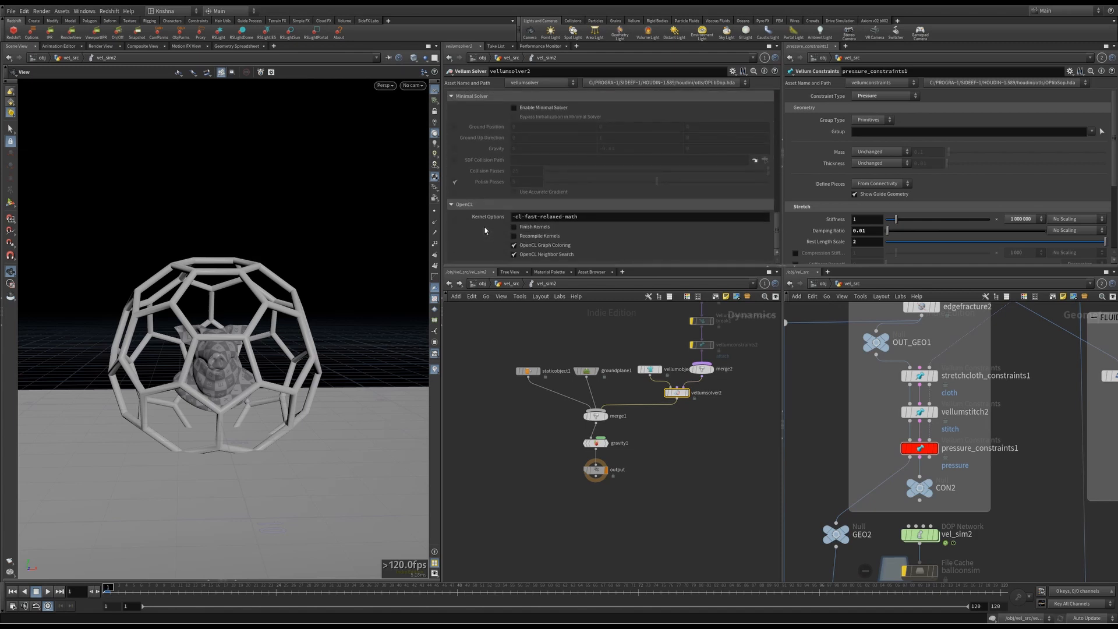
scroll(484, 233, down, 6)
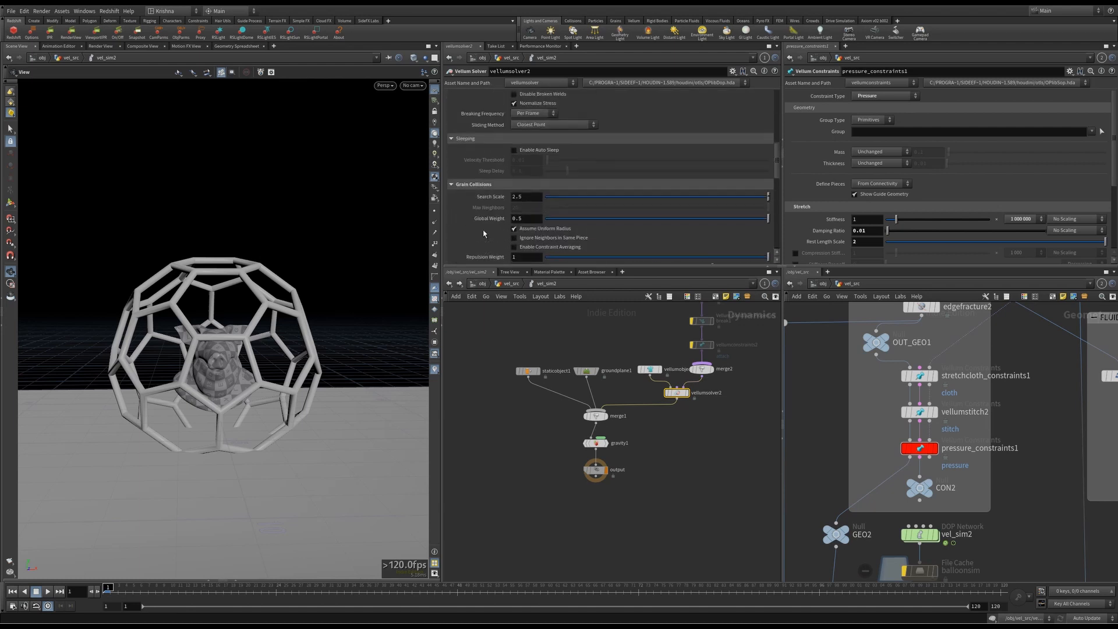
scroll(483, 234, up, 5)
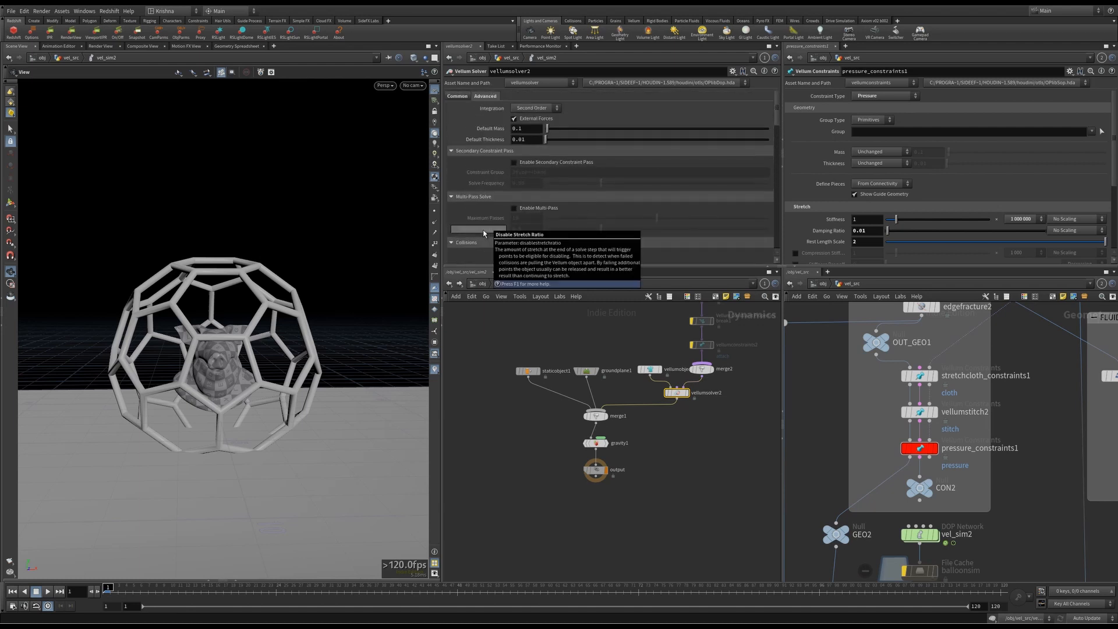
click(458, 97)
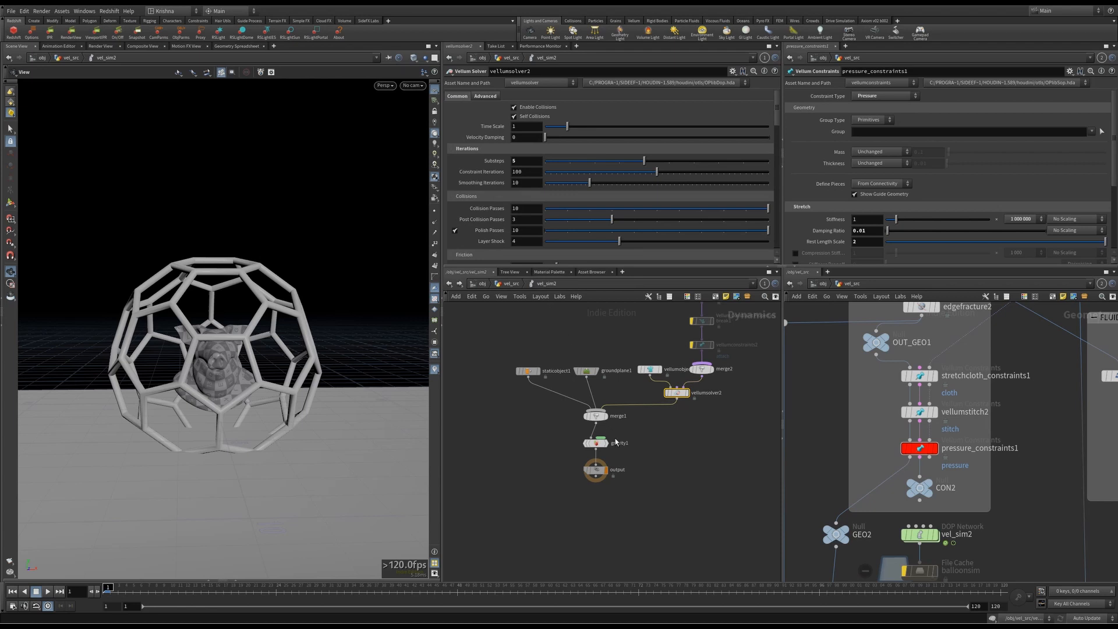
Play the output simulation up to frame 11 and examine the torn pig head pieces inside the wire cage
click(595, 469)
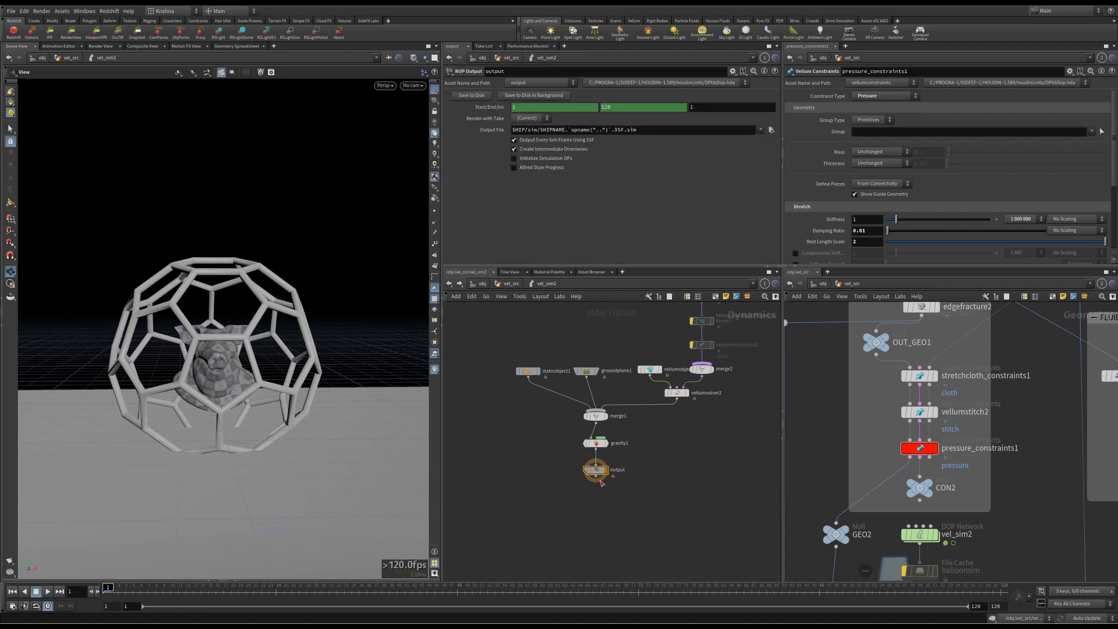
click(48, 591)
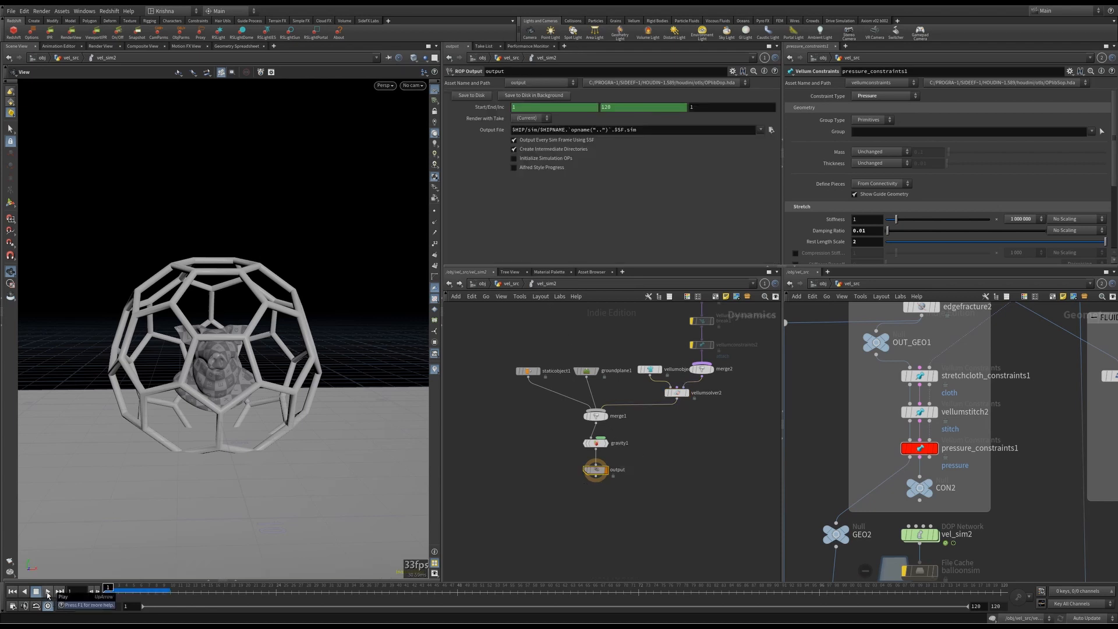
click(48, 591)
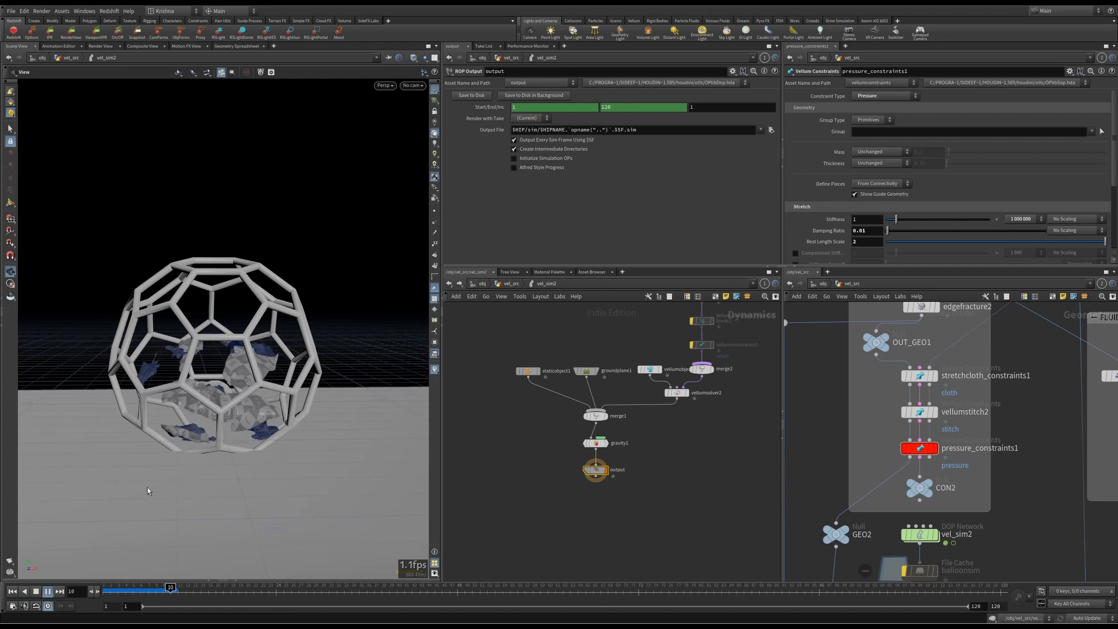
key(Escape)
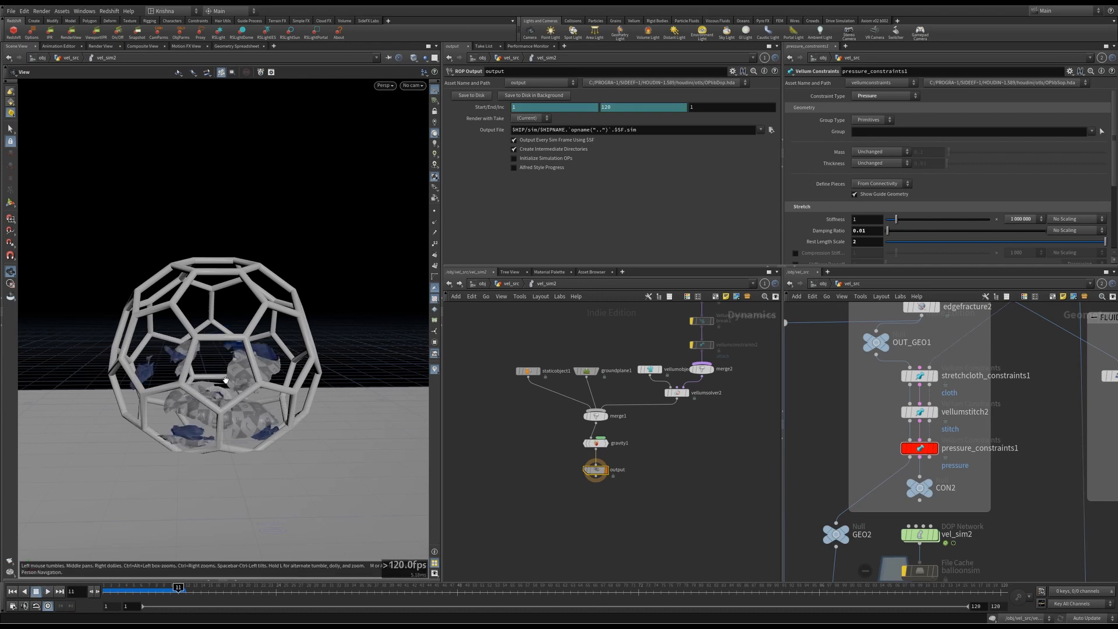
scroll(224, 379, up, 3)
drag(224, 380, 112, 531)
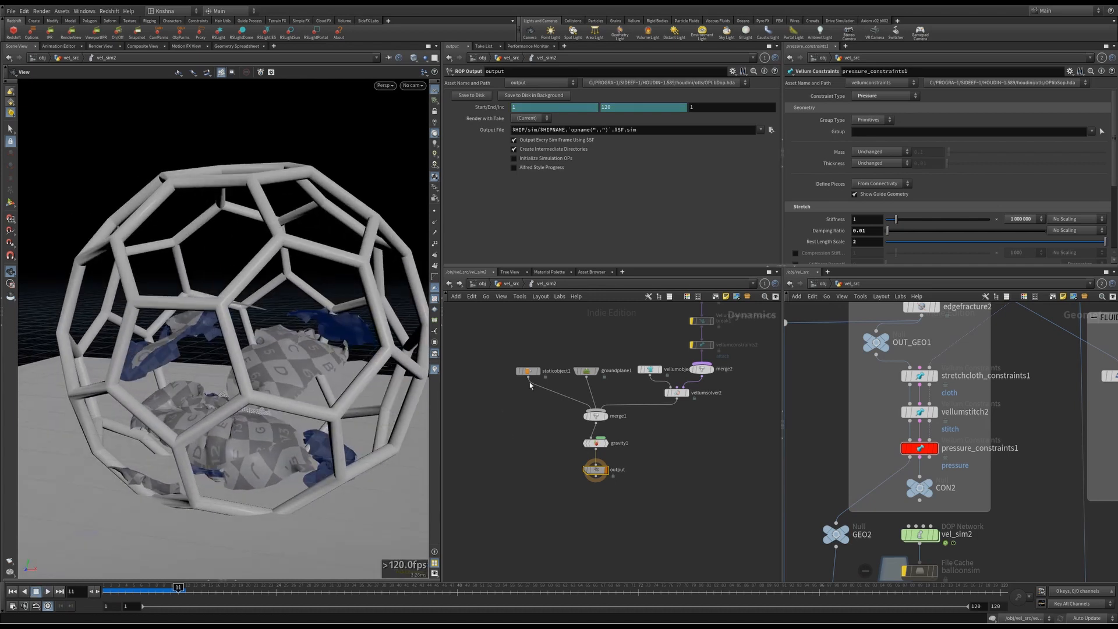
Hide the staticobject1 cage and groundplane1 in the viewport, and return to frame 1
click(513, 380)
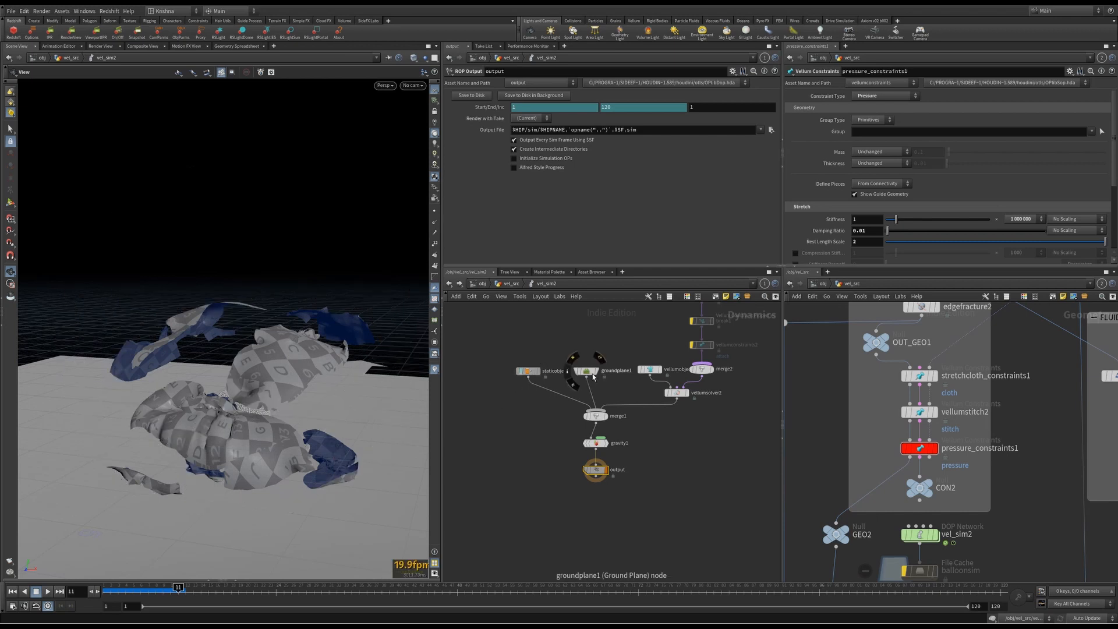
click(570, 381)
click(11, 591)
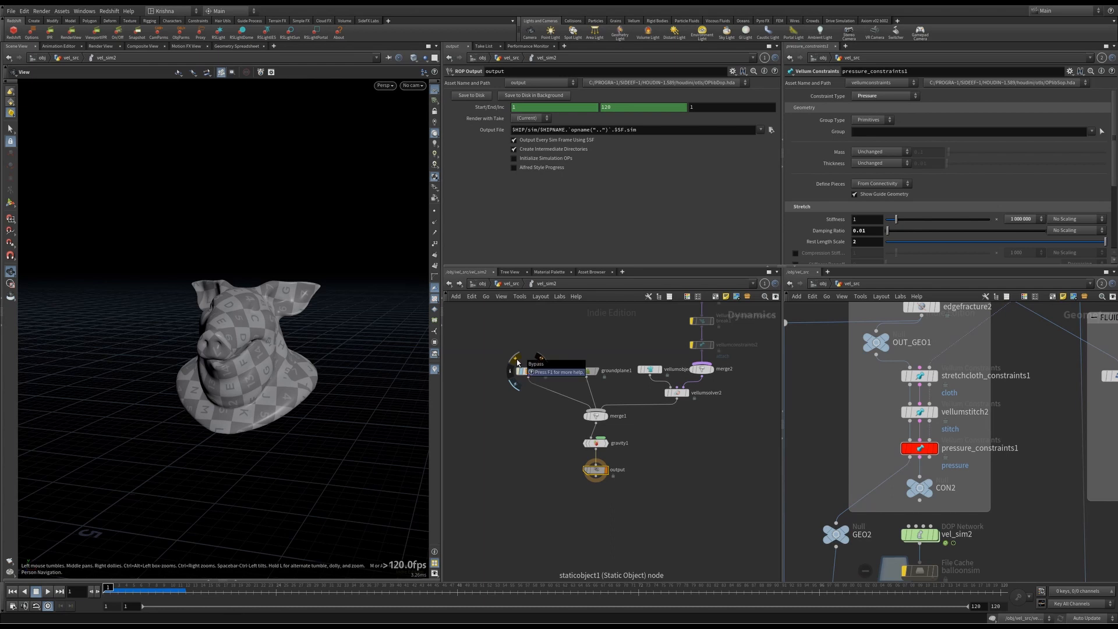
Play the simulation from frame 1 to examine the pig head tearing without the cage, and return to frame 1
click(48, 591)
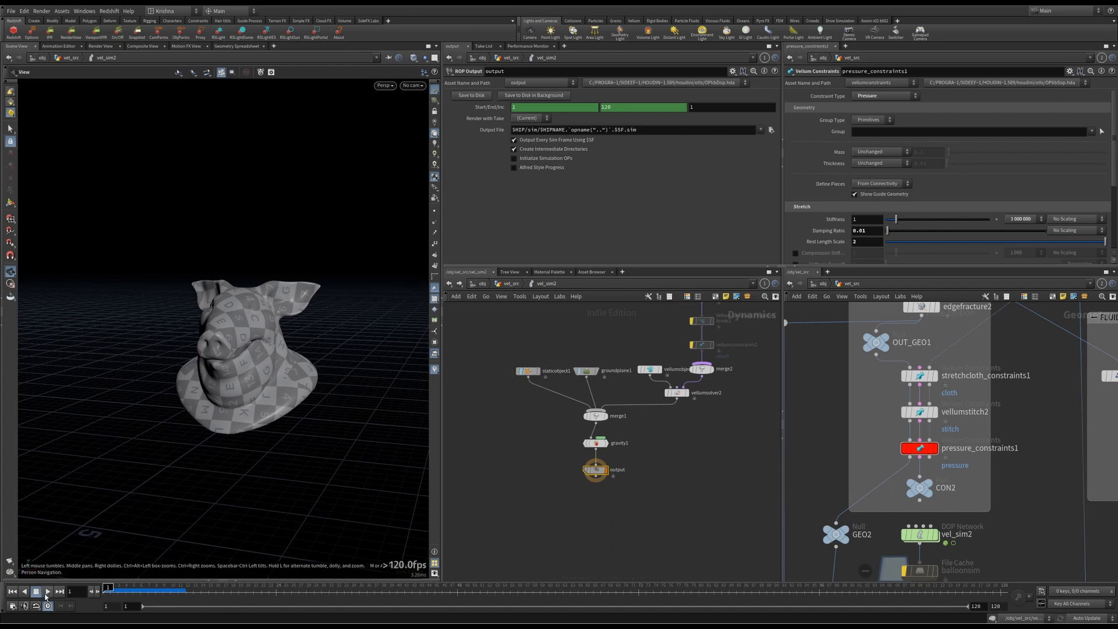
click(13, 592)
drag(217, 363, 252, 350)
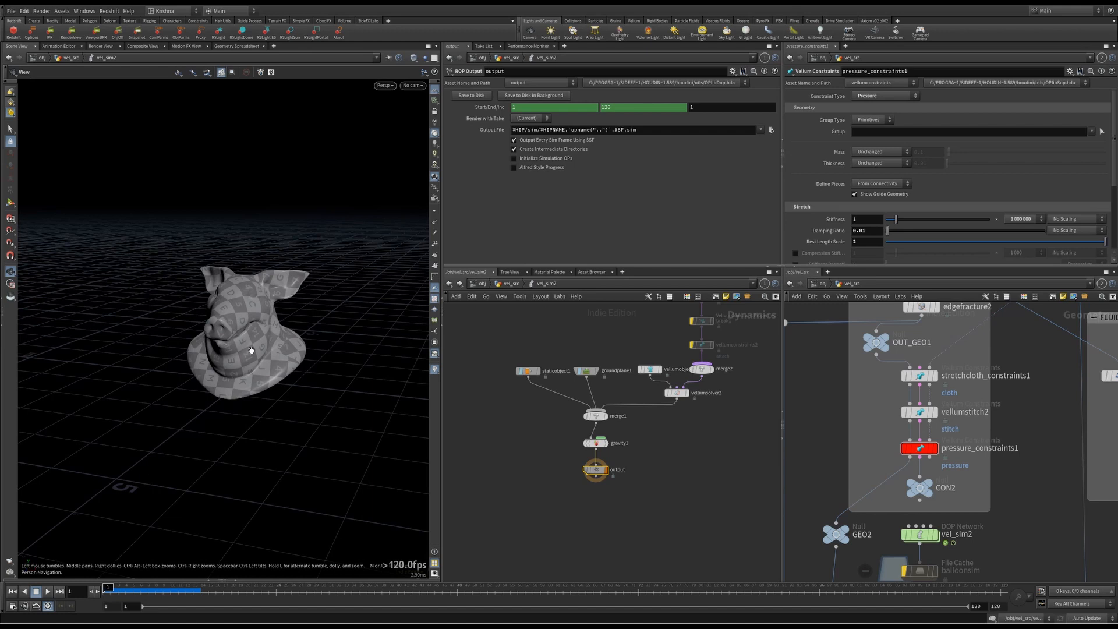
click(49, 592)
click(12, 592)
Compare break1's tearstretch group and break threshold with the output group and breaking threshold of vellumstitch2
middle_drag(736, 356, 722, 407)
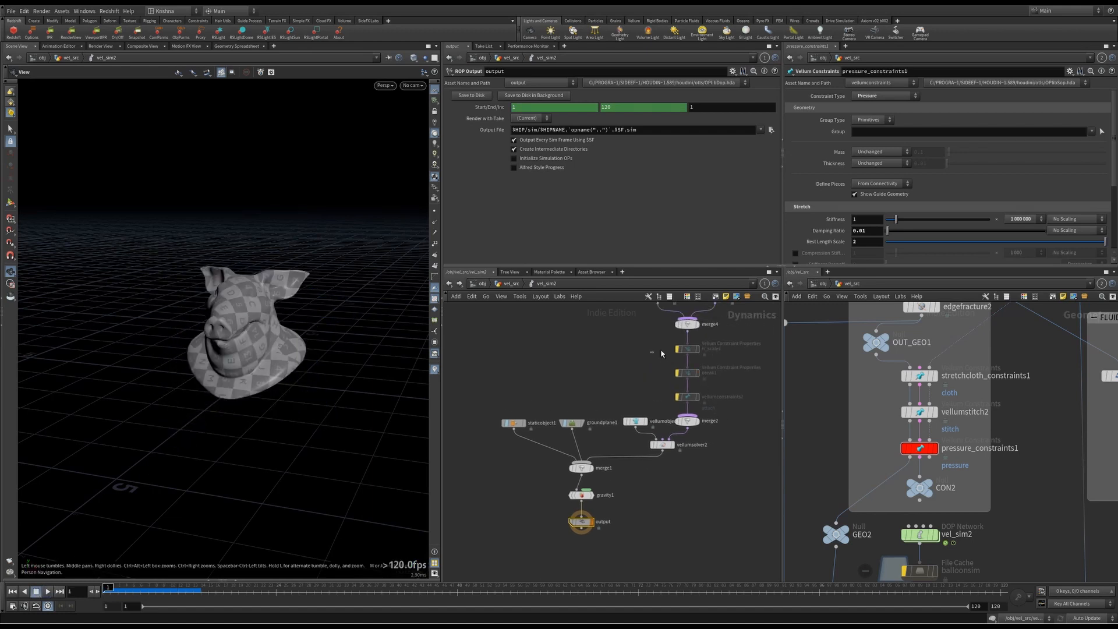
click(689, 349)
click(691, 373)
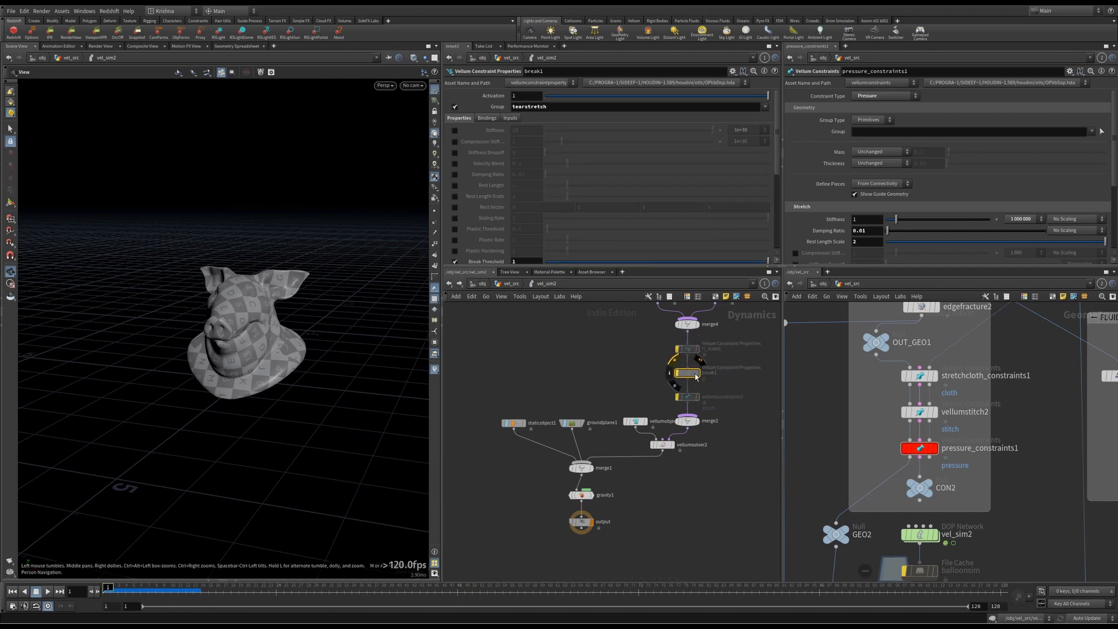
key(h)
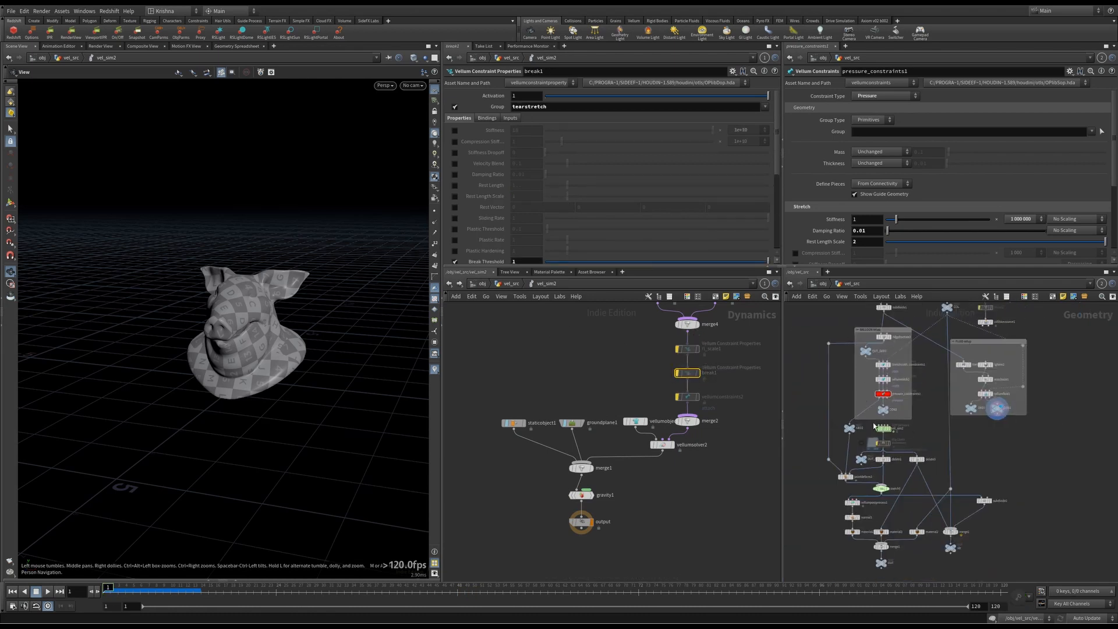
scroll(873, 384, up, 5)
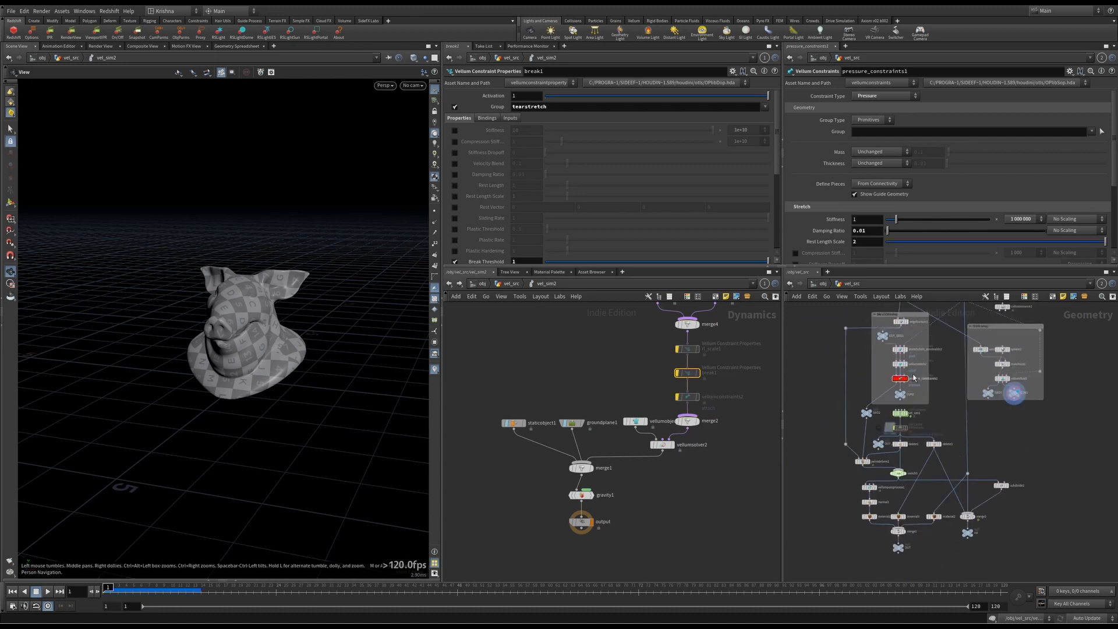
click(876, 373)
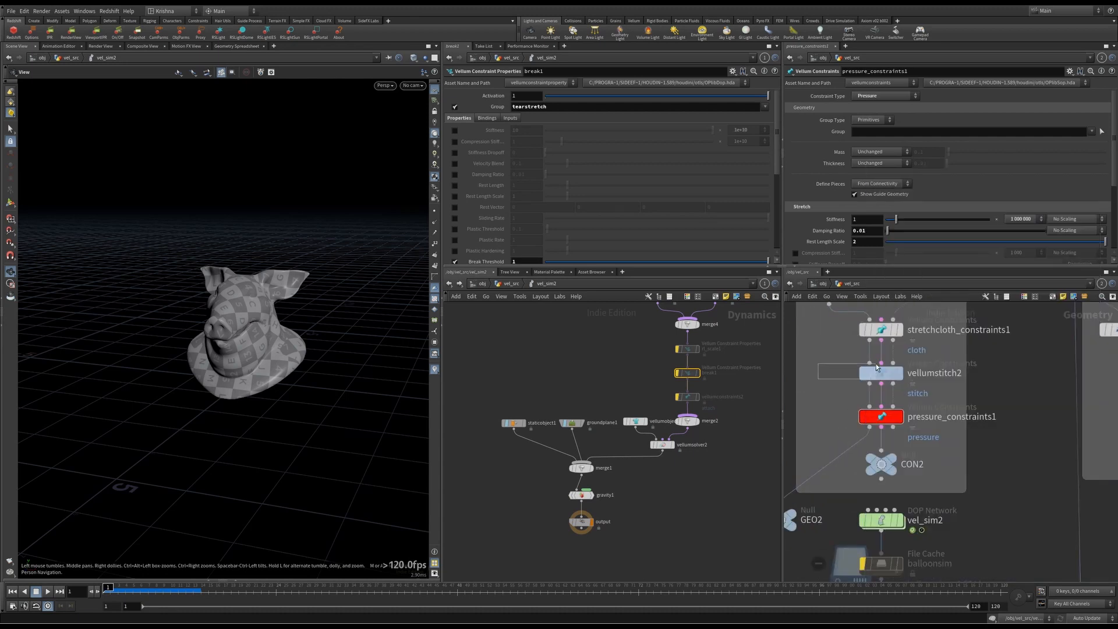
scroll(823, 218, down, 8)
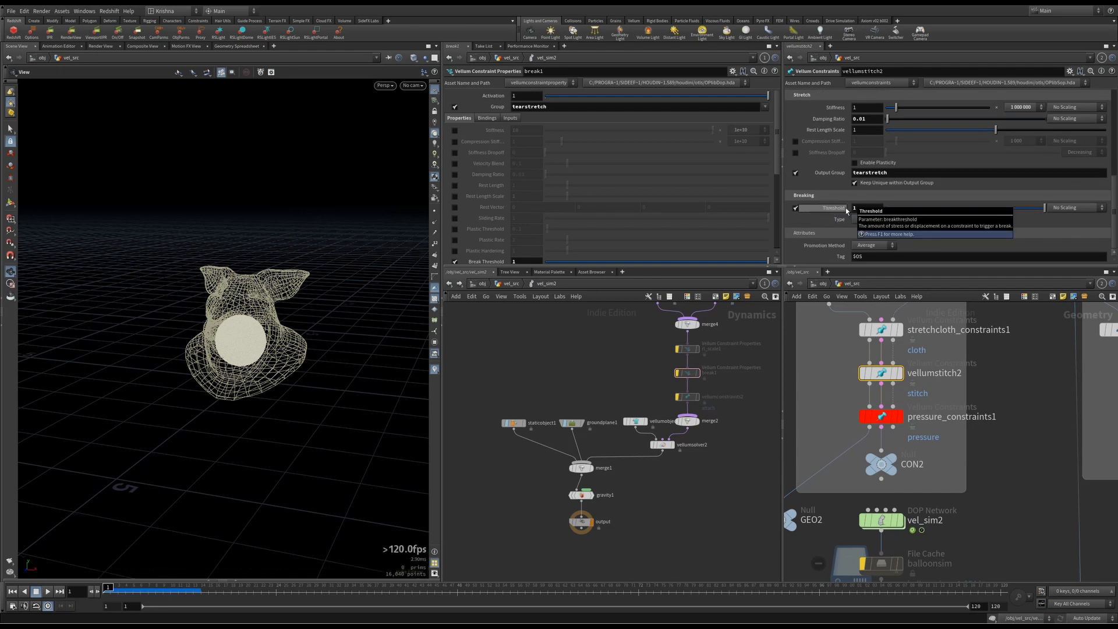
Turn off vellumstitch2's breaking threshold, play the simulation to frame 9, and return to frame 1
click(581, 468)
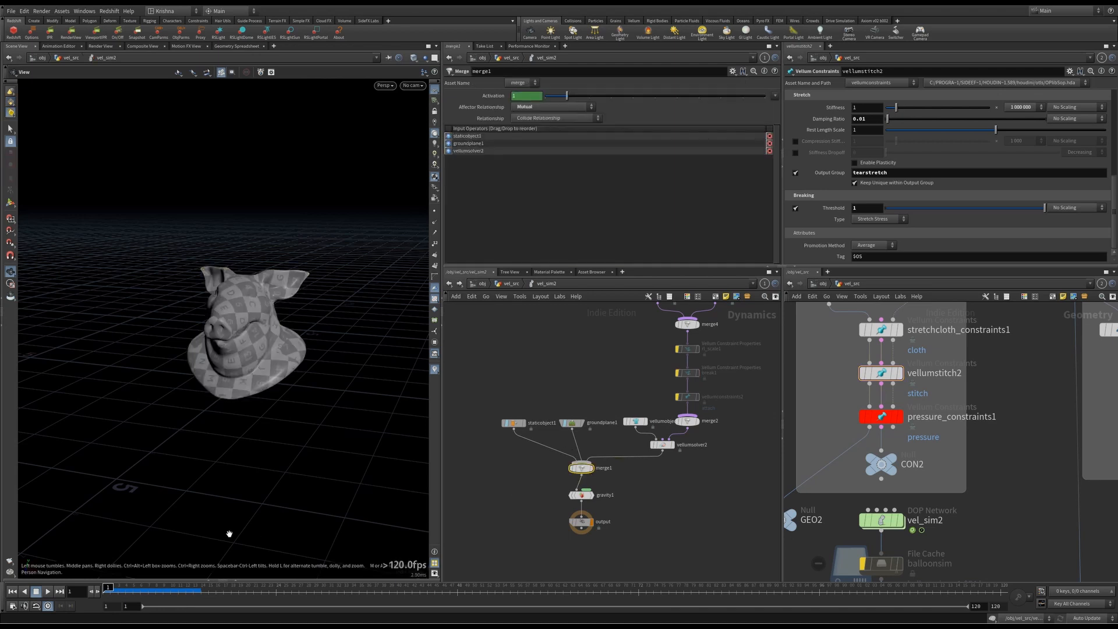
click(46, 591)
click(36, 591)
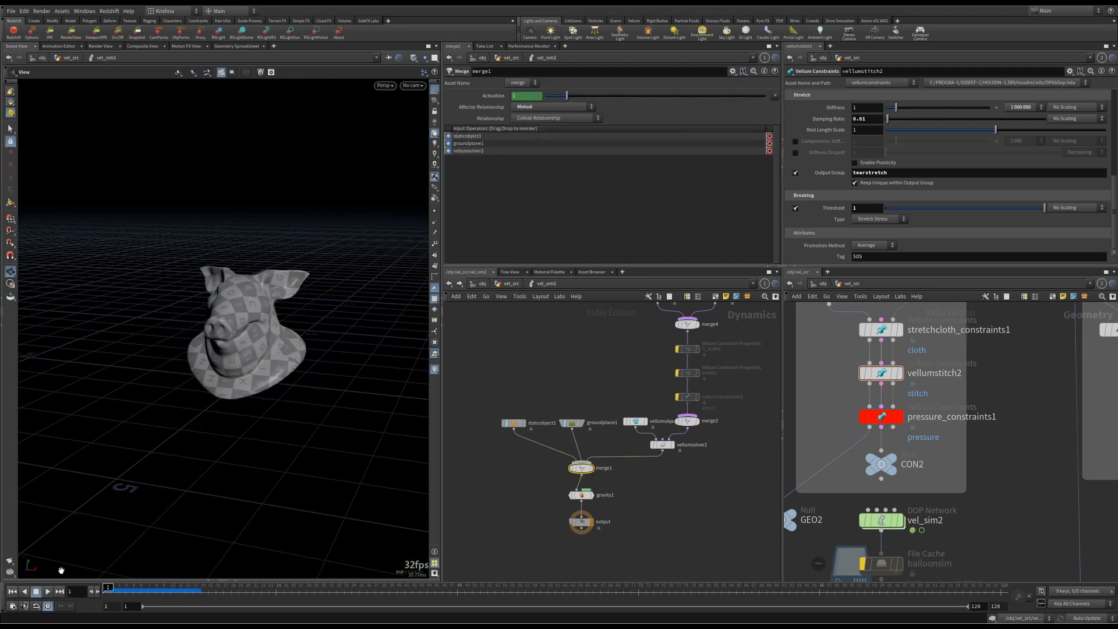
click(795, 208)
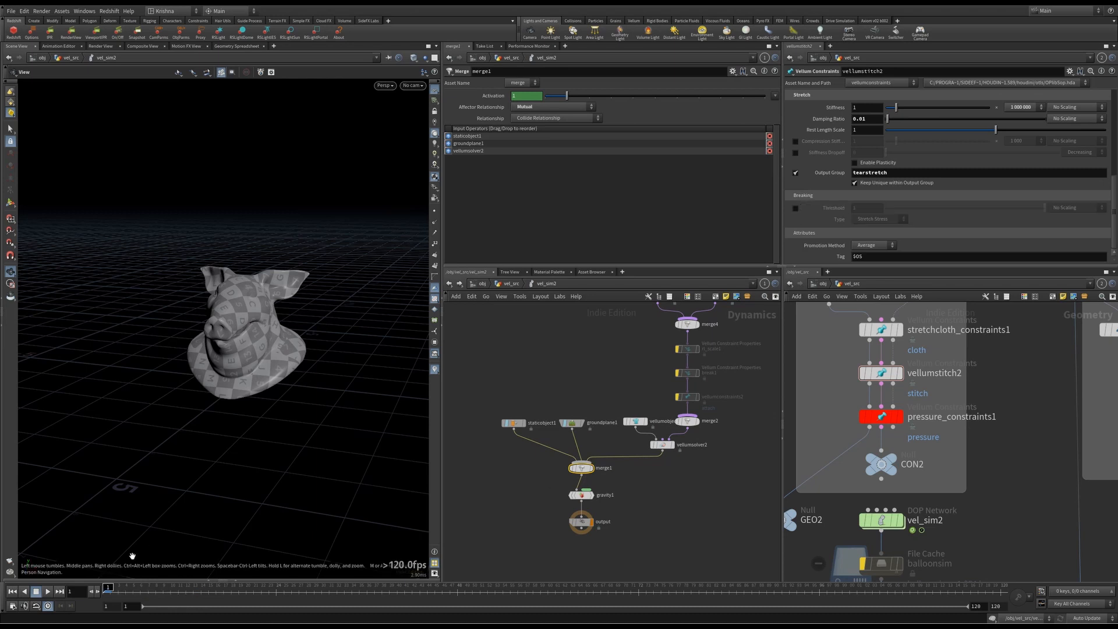
click(48, 591)
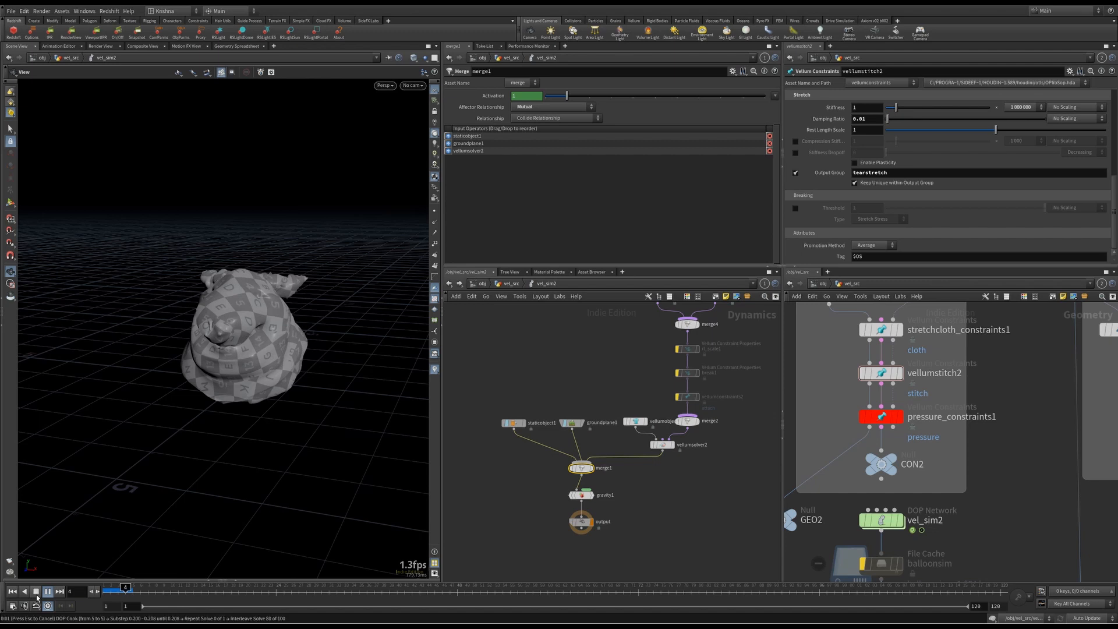
click(37, 592)
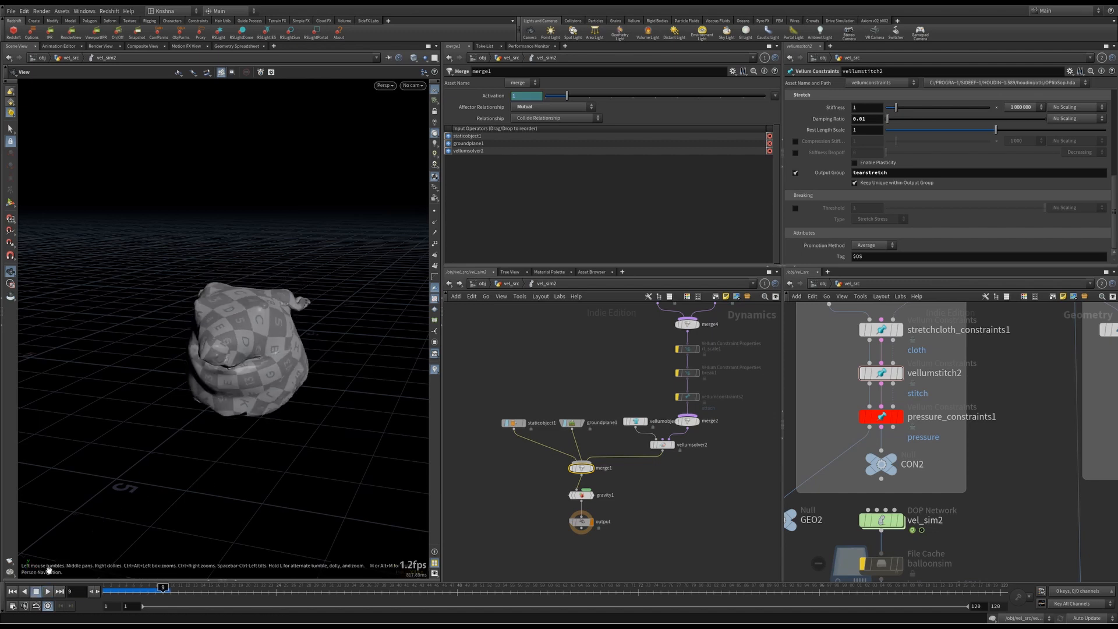
click(13, 592)
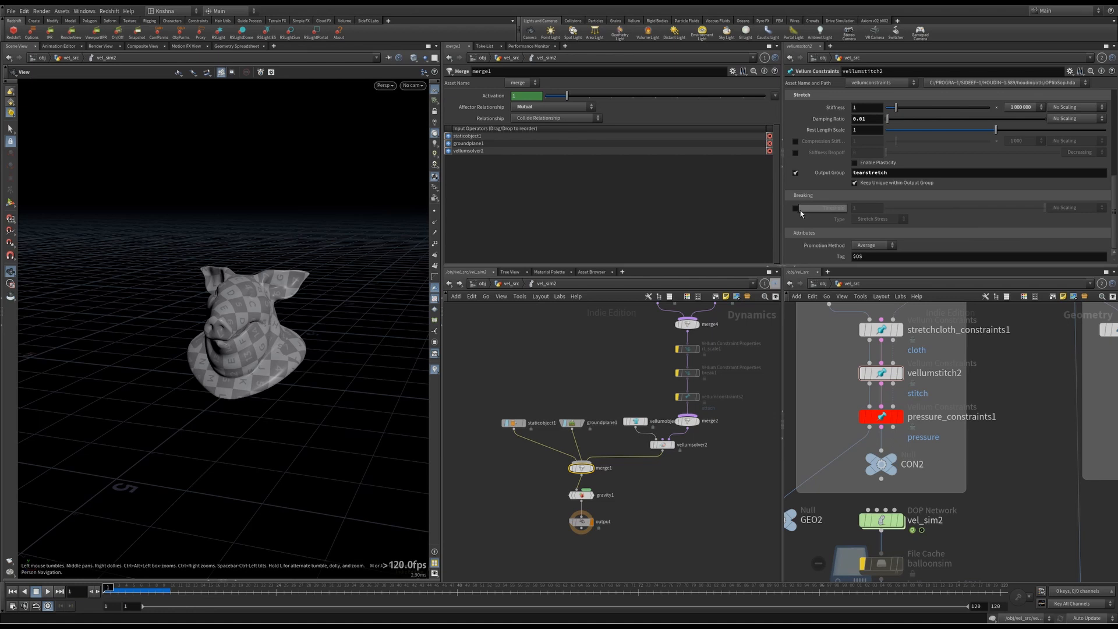
Activate the bypassed break1 node, play the simulation to frame 9, and return to frame 1
click(685, 372)
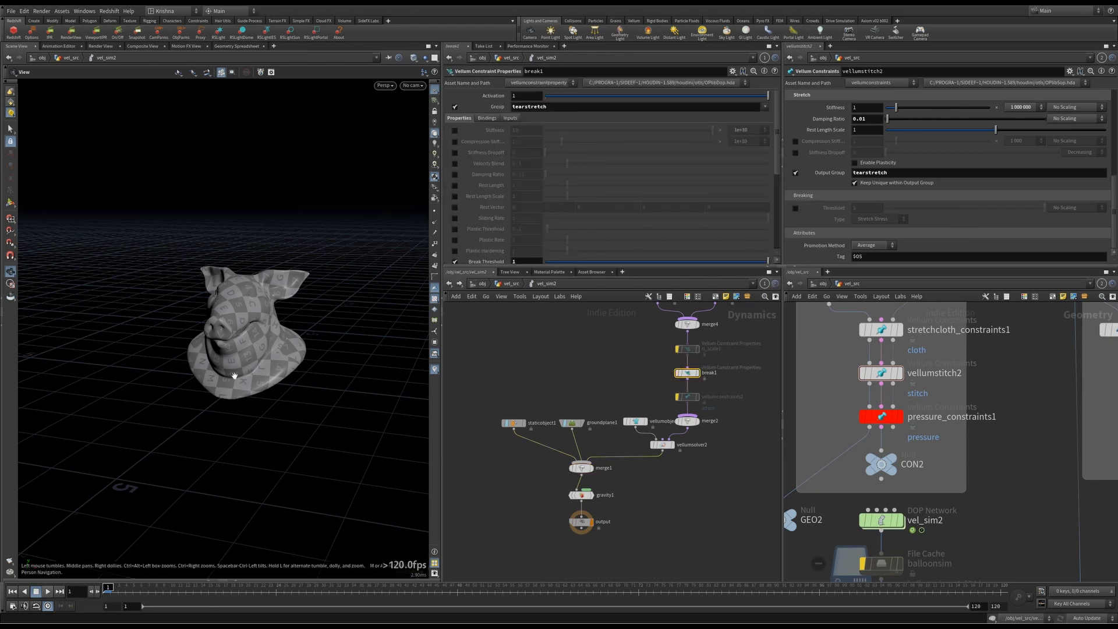
click(51, 591)
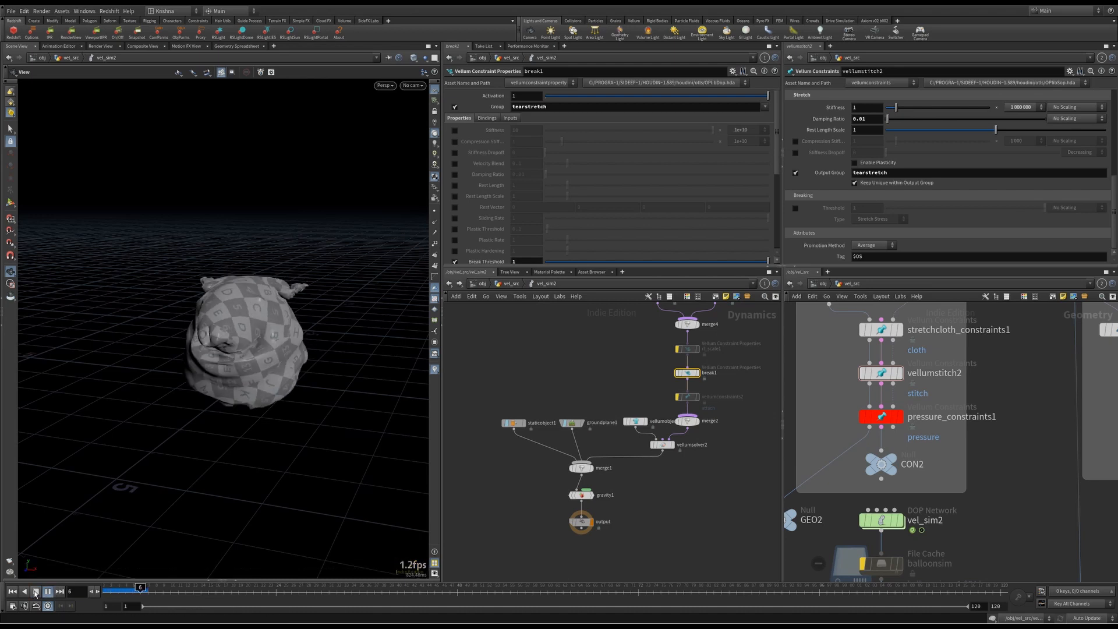
click(36, 591)
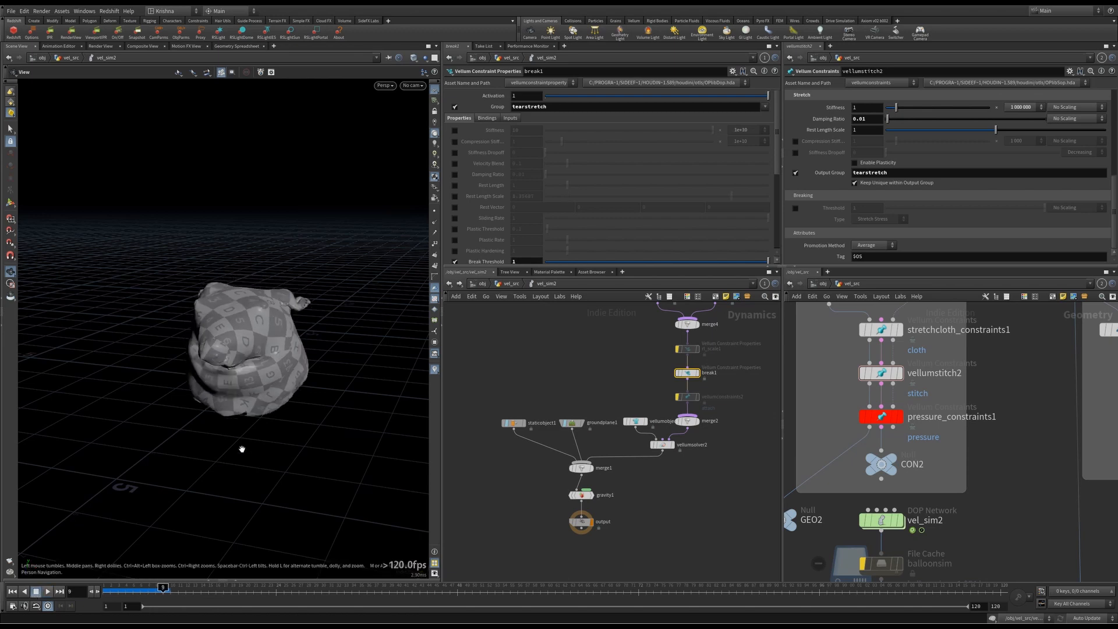
click(12, 591)
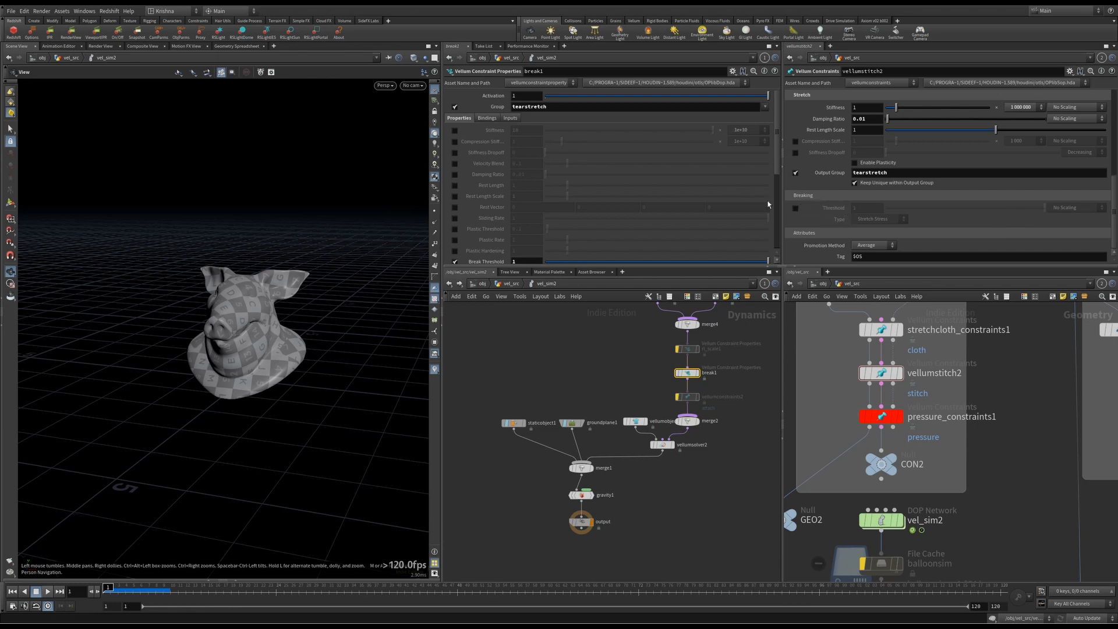
Turn vellumstitch2's breaking threshold back on and check its tearstretch output group against break1's group
click(795, 209)
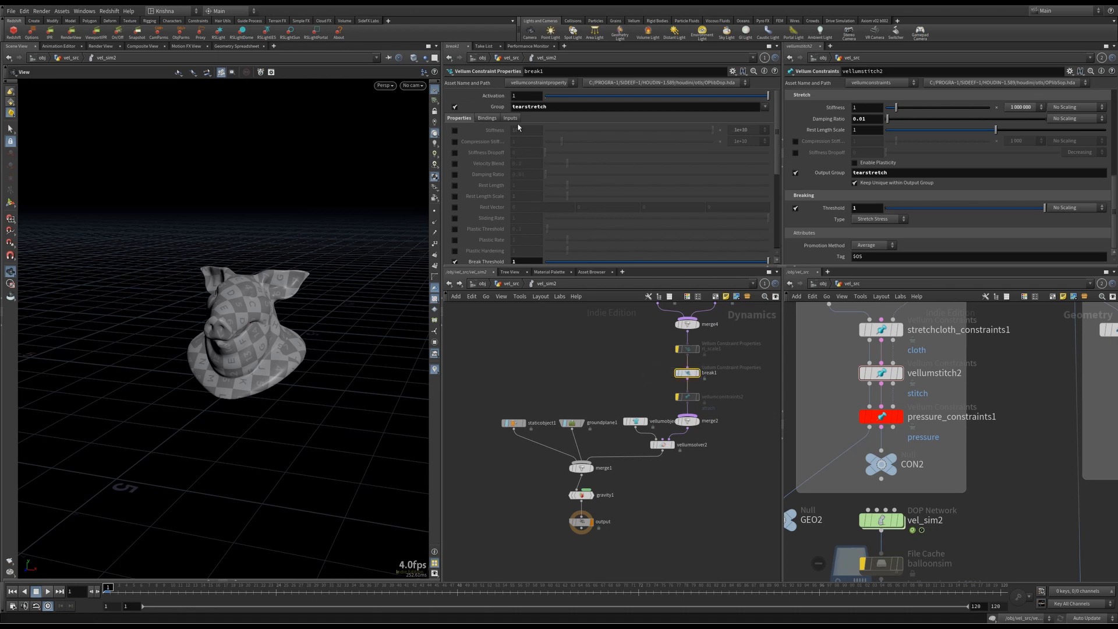
drag(564, 107, 511, 106)
click(881, 373)
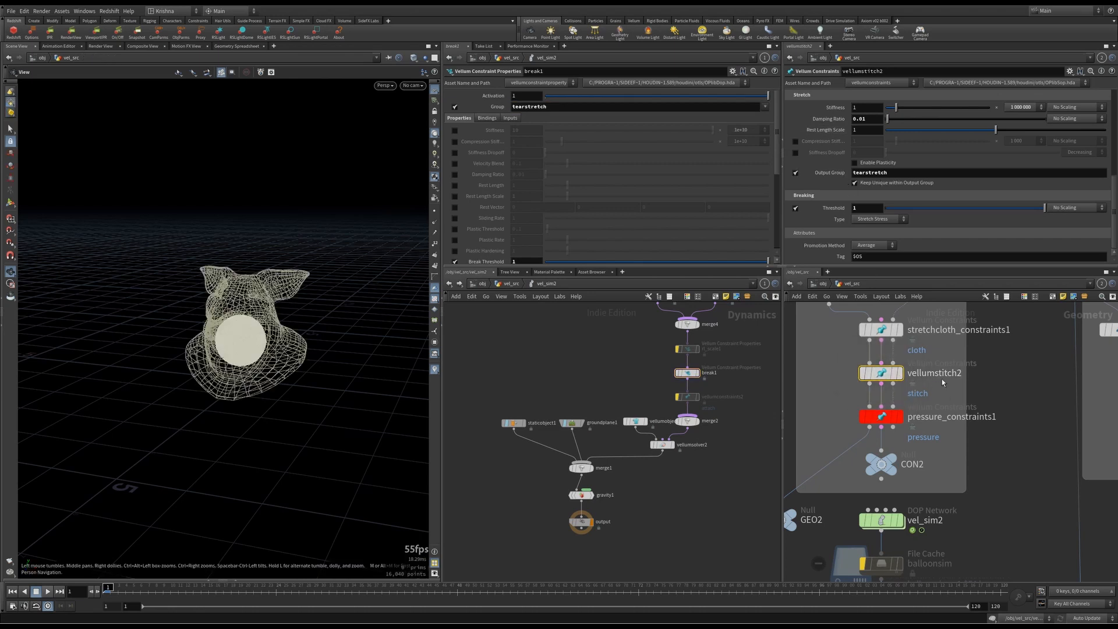
Examine break1's VEXpression, including the frame condition, the breakthreshold value of -1 and the else branch
scroll(477, 159, down, 5)
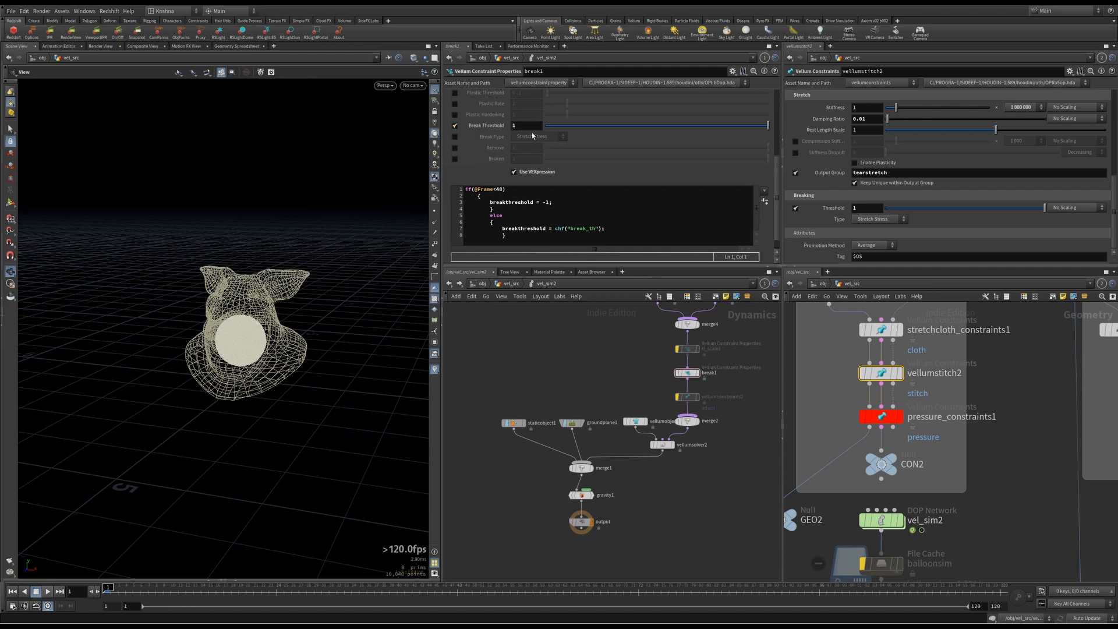
scroll(516, 139, down, 1)
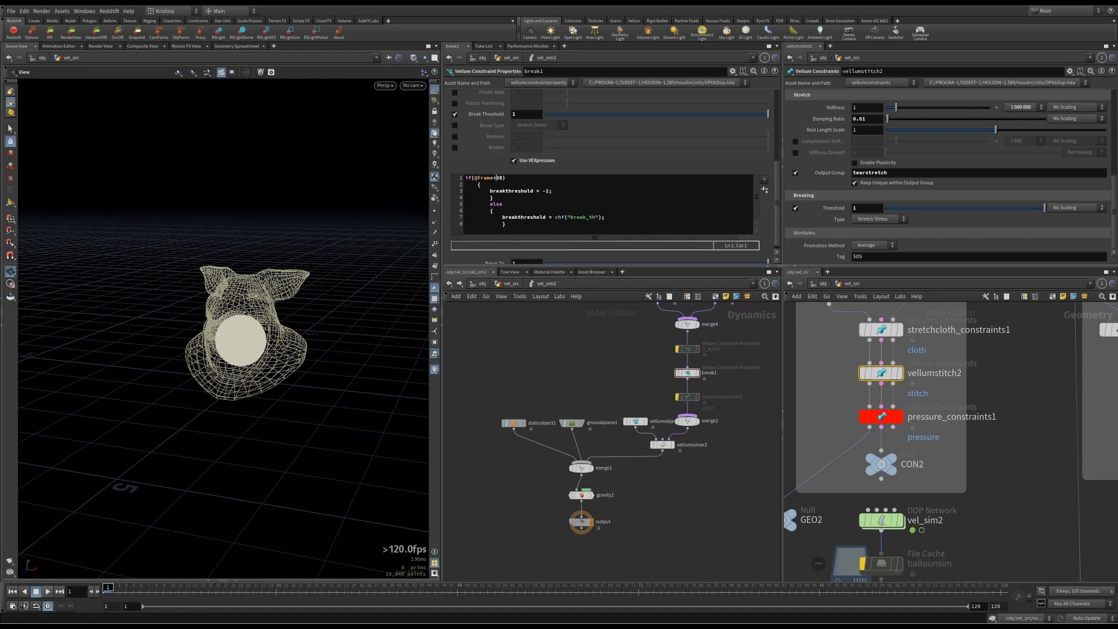
drag(491, 192, 548, 194)
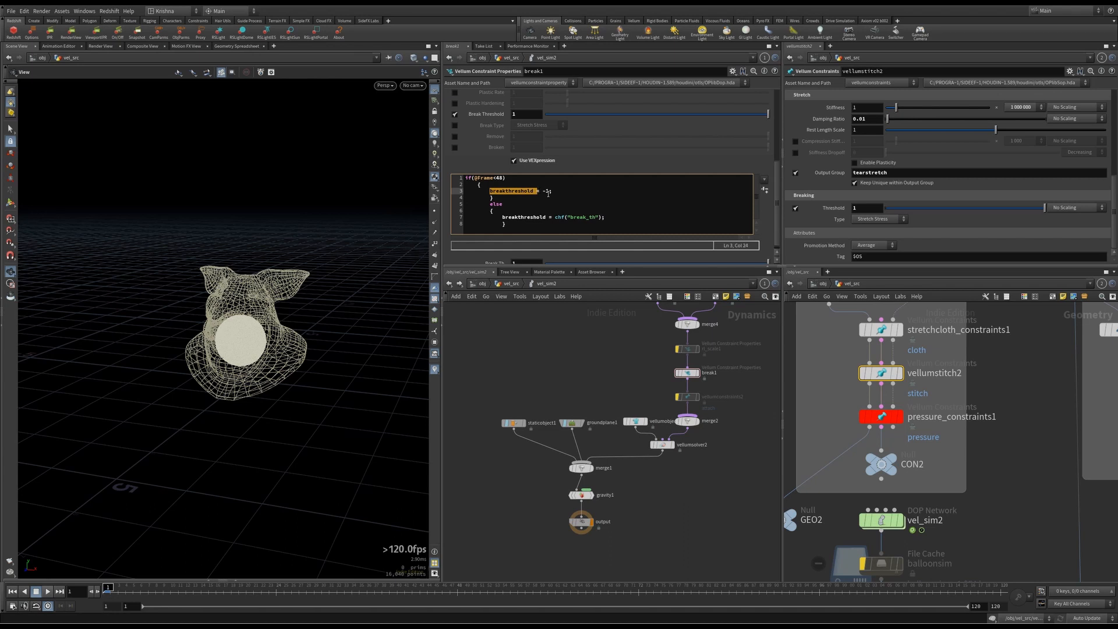
double_click(546, 191)
click(496, 204)
scroll(503, 253, down, 1)
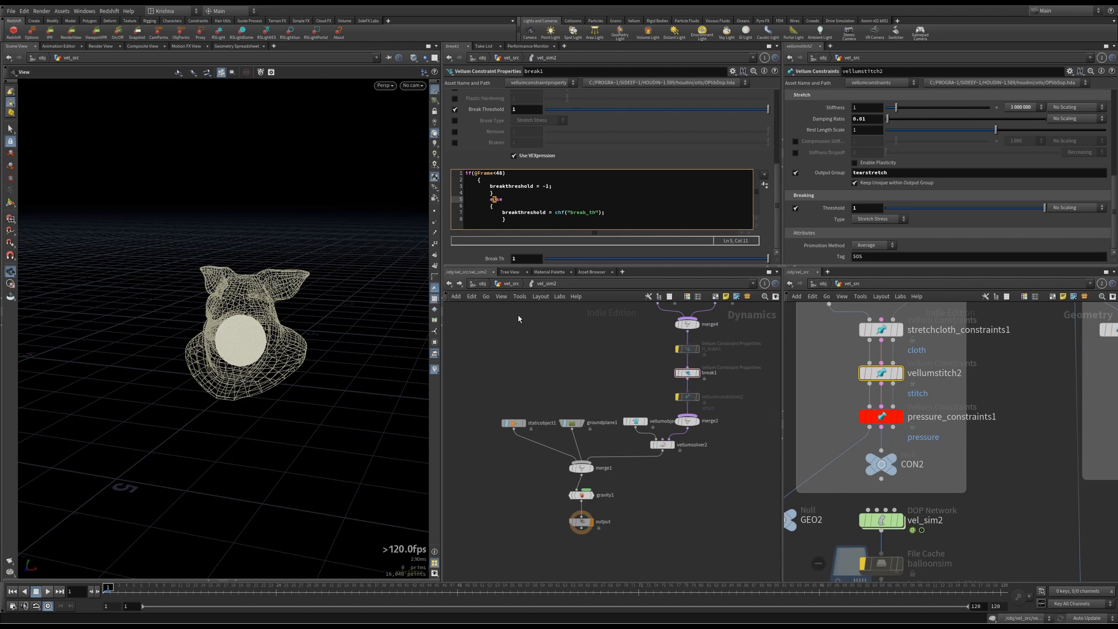
Check the output groups of stretchcloth_constraints1 and pressure_constraints1 alongside break1's expression
click(883, 329)
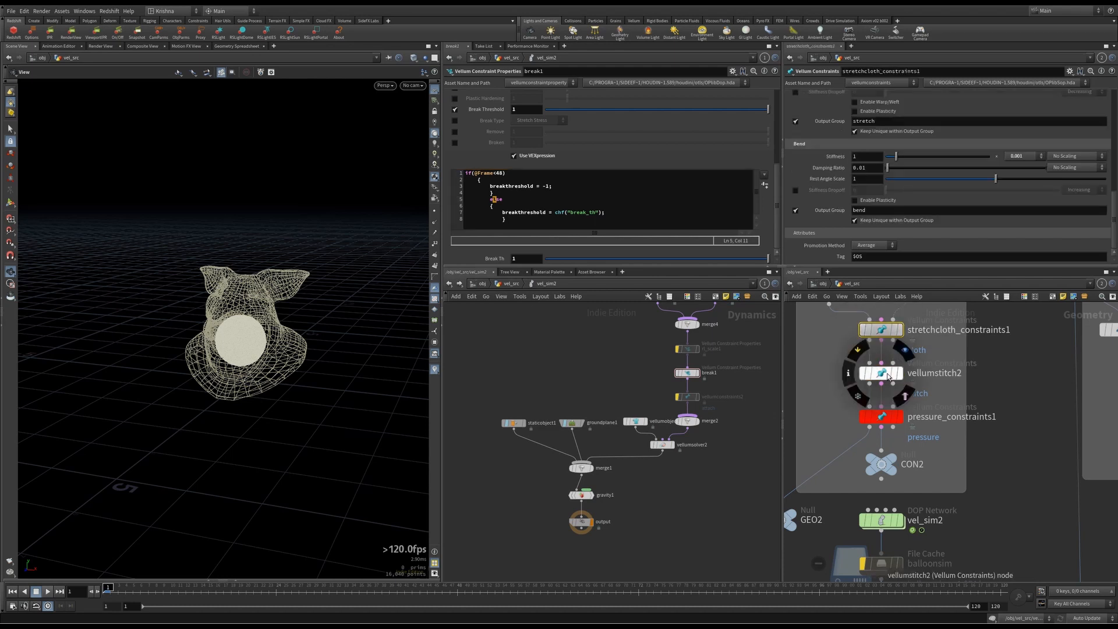
click(881, 416)
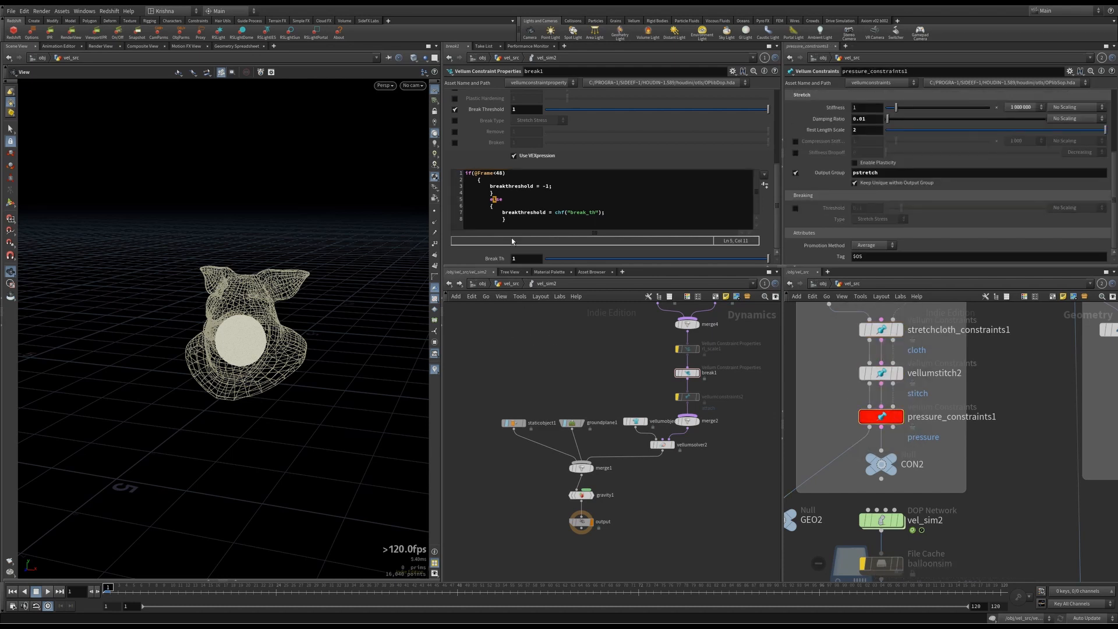
click(523, 205)
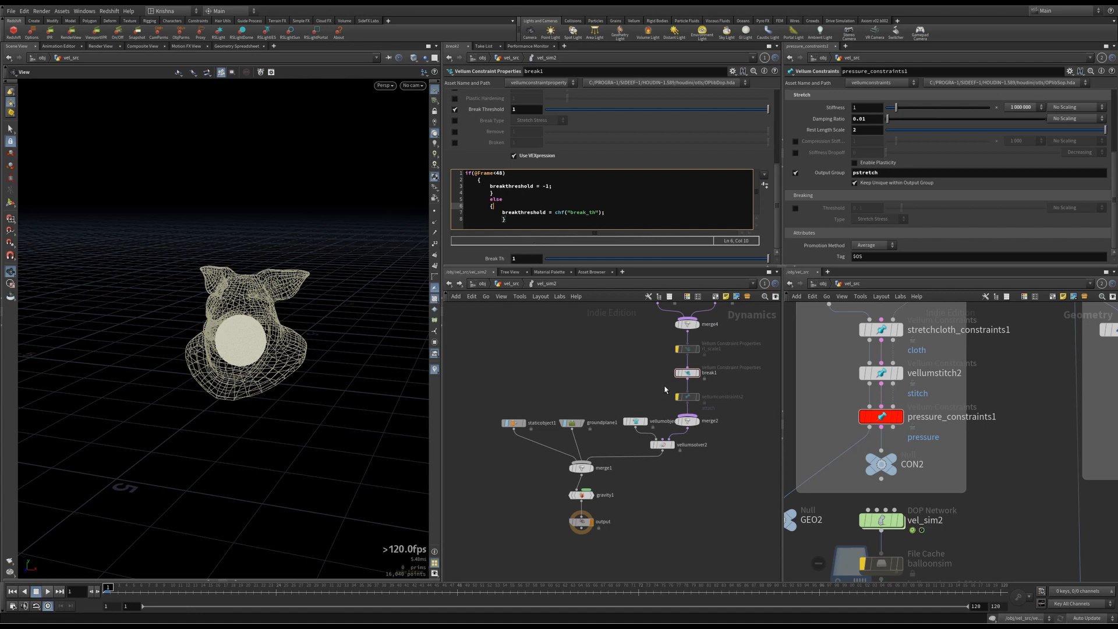
Bypass and reactivate break1, select vellumsolver2, and save the scene
click(675, 366)
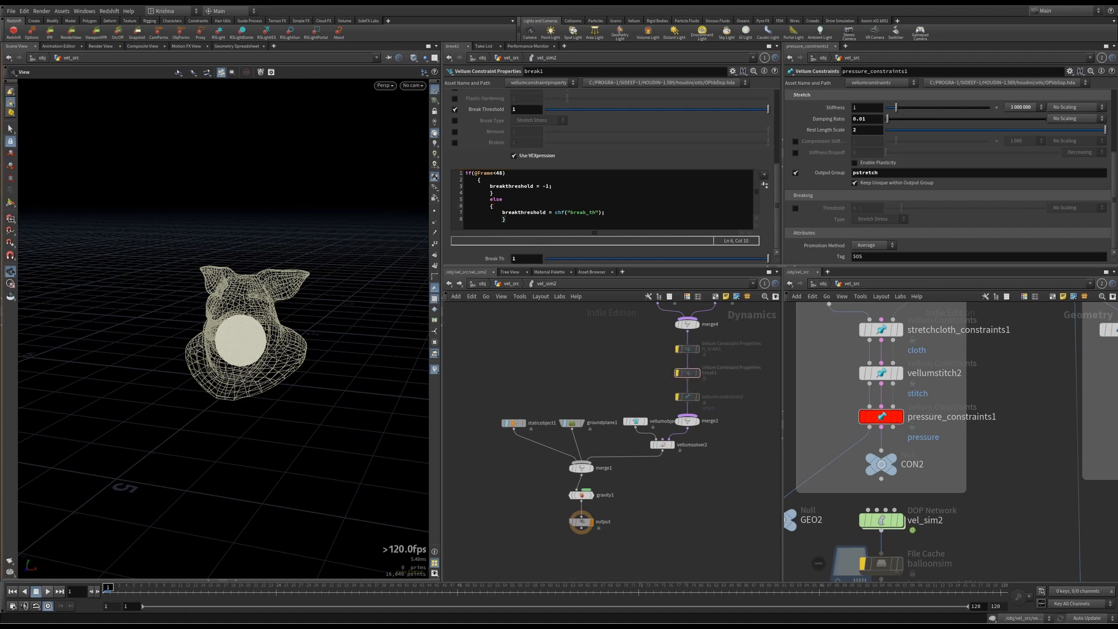
click(678, 373)
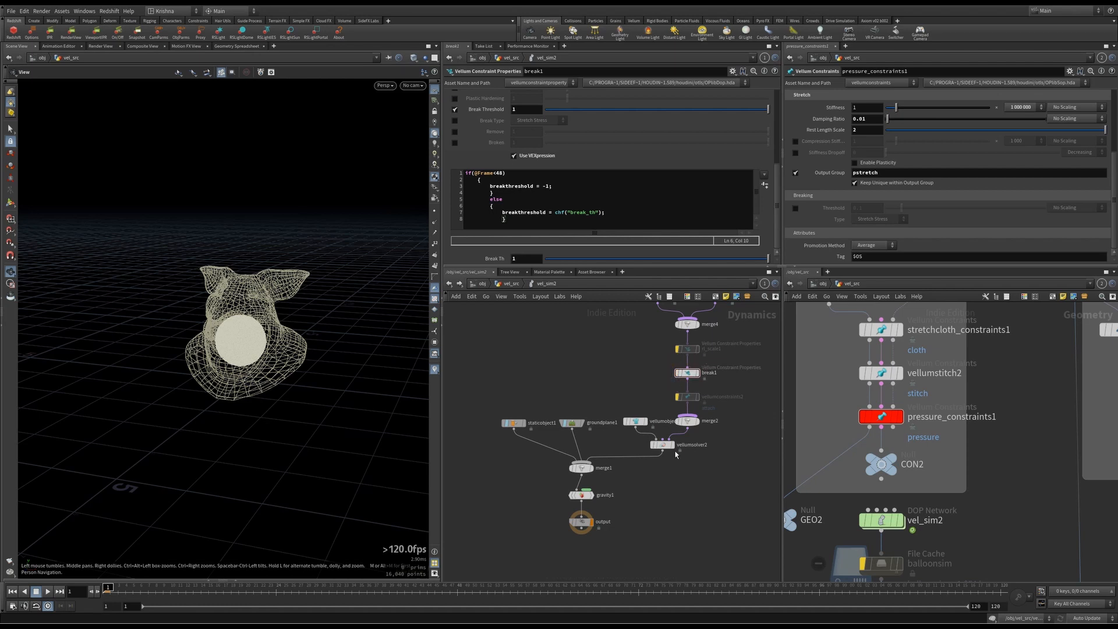
drag(680, 478, 664, 443)
key(ctrl+s)
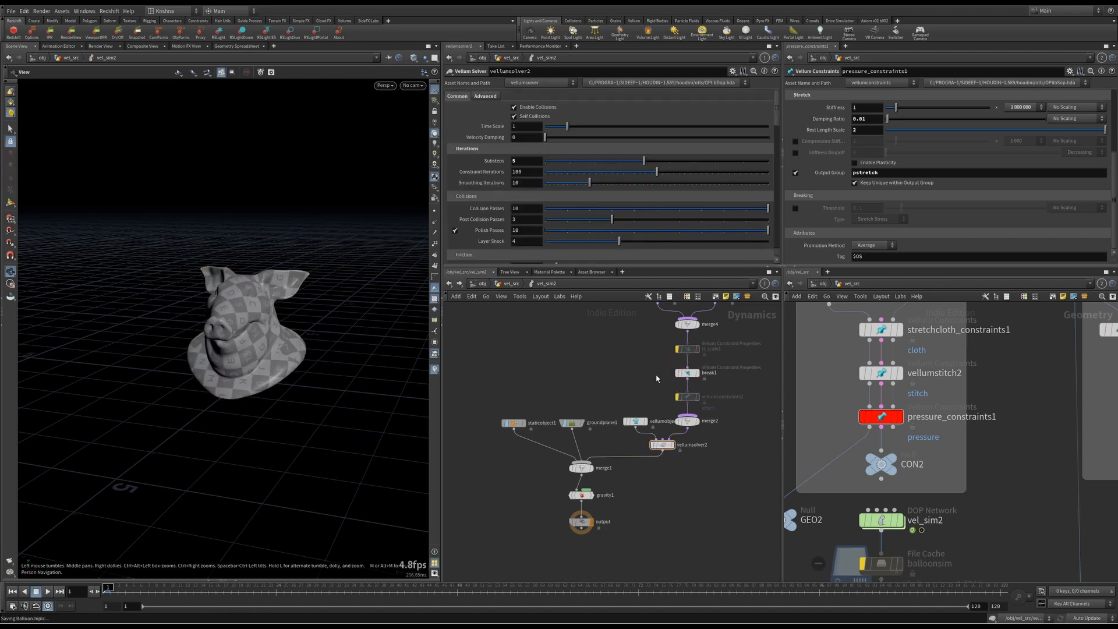
click(687, 372)
click(499, 173)
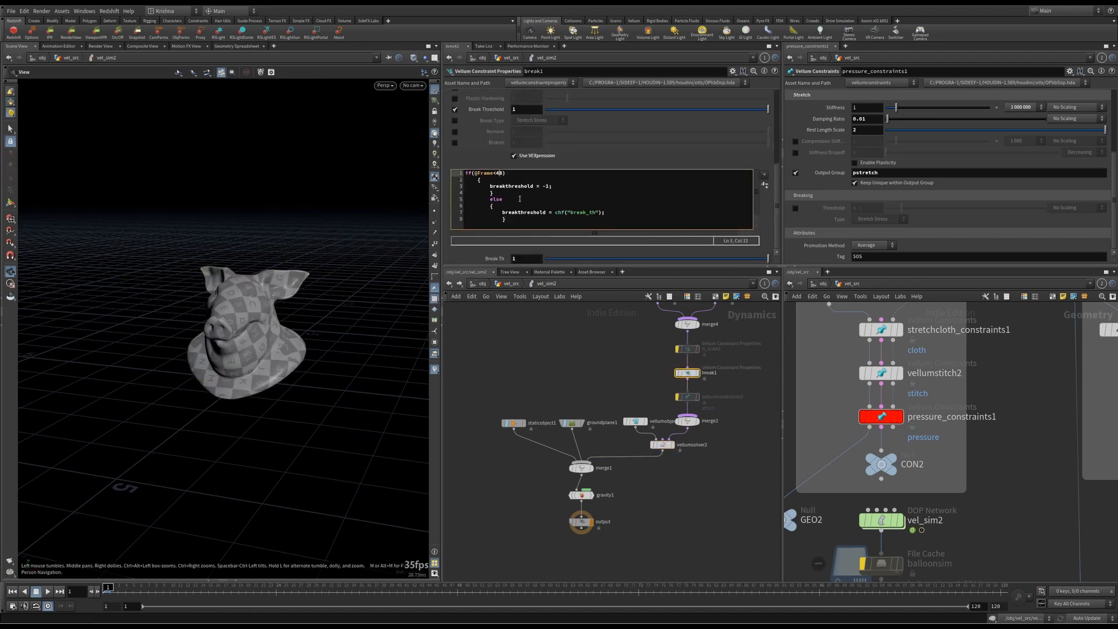
key(BackSpace)
text(10)
click(49, 592)
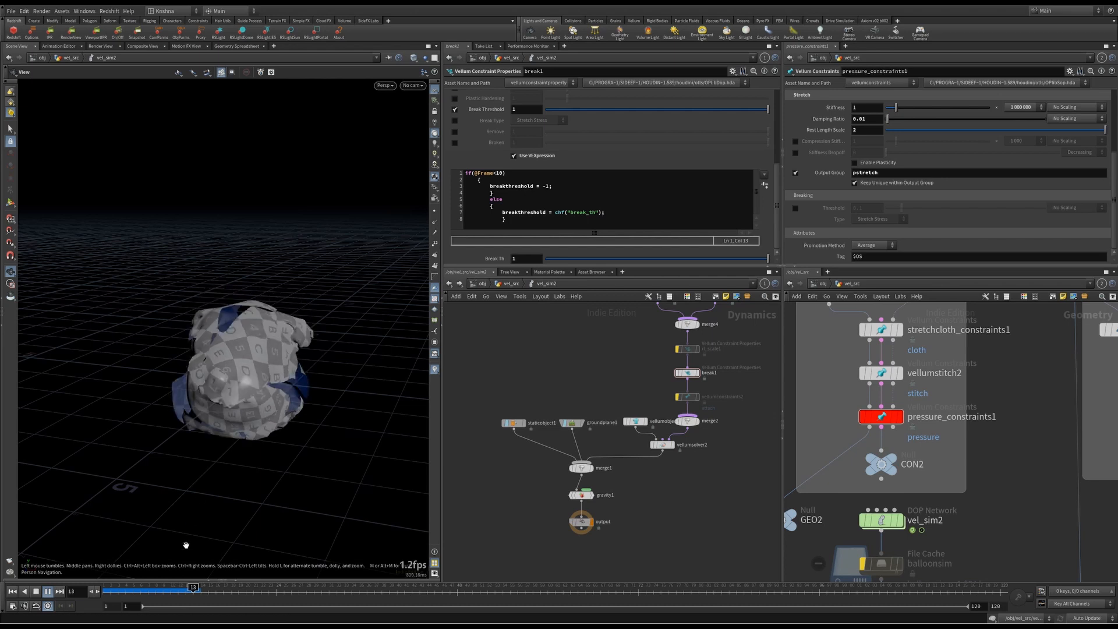
mouse_move(170, 594)
mouse_down()
mouse_move(209, 590)
mouse_move(109, 592)
mouse_up()
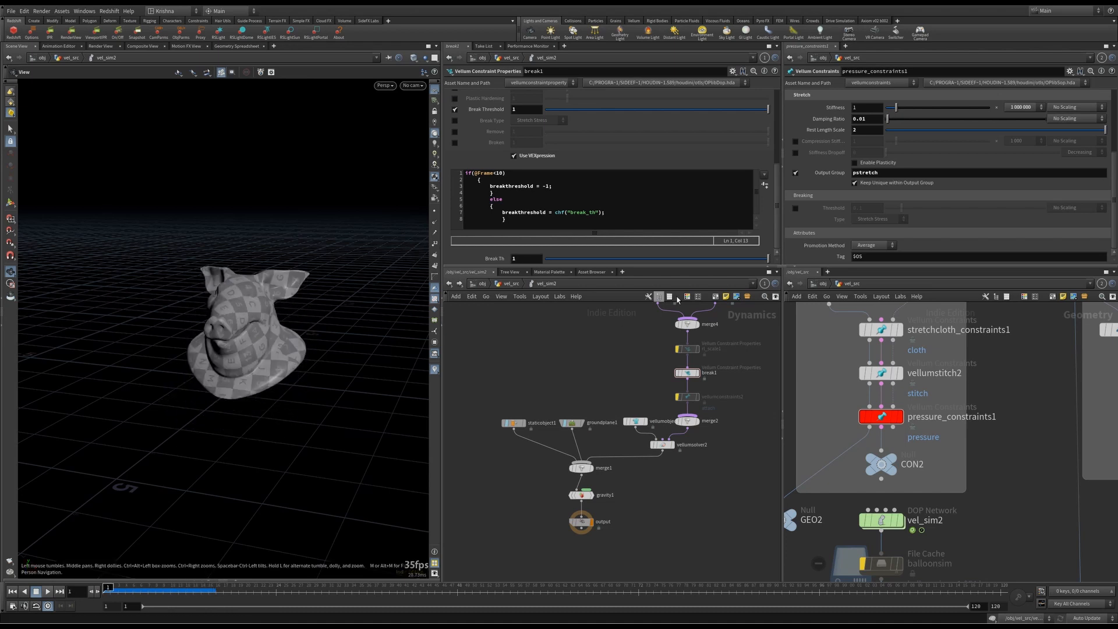
click(498, 173)
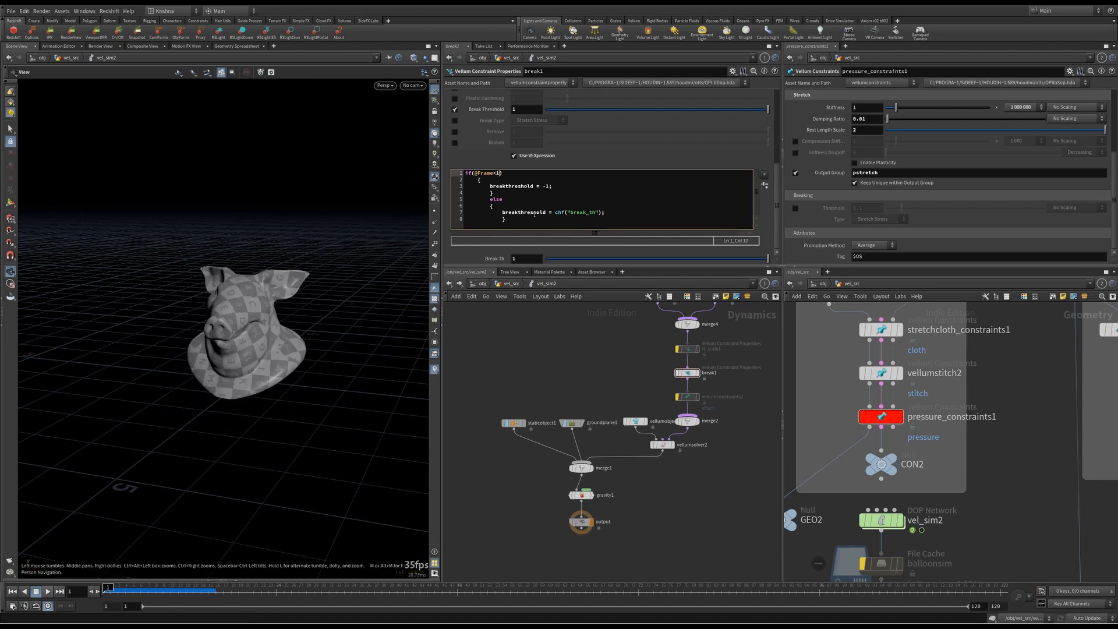
text(48)
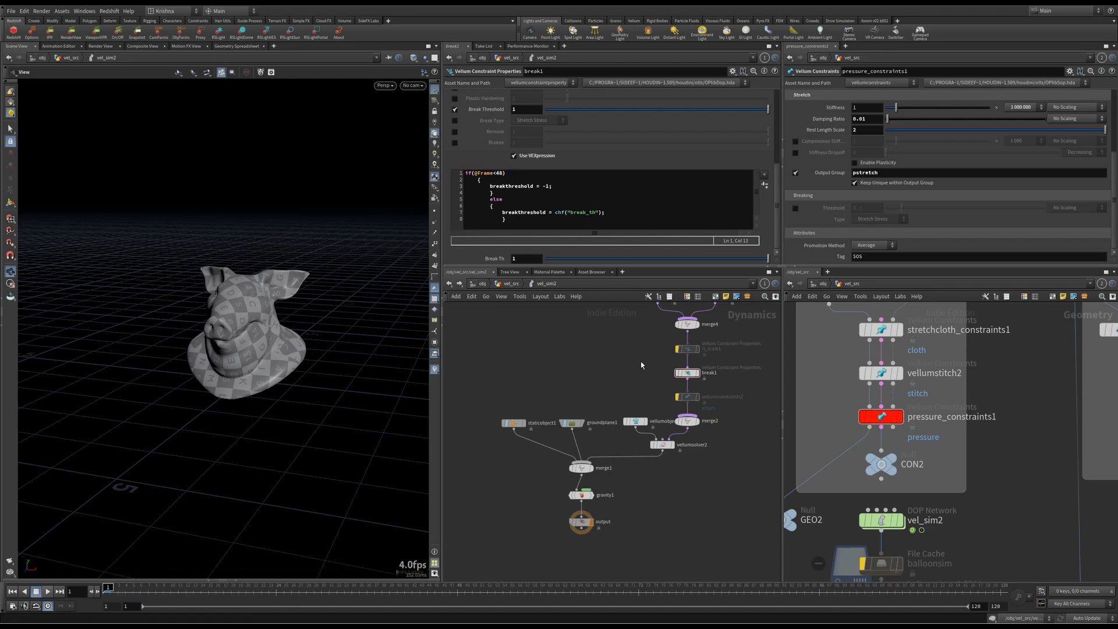
Inspect vellumconstraints2, then compare rl_scale1's group and Rest Length Scale with the settings of stretchcloth_constraints1 and pressure_constraints1
click(687, 396)
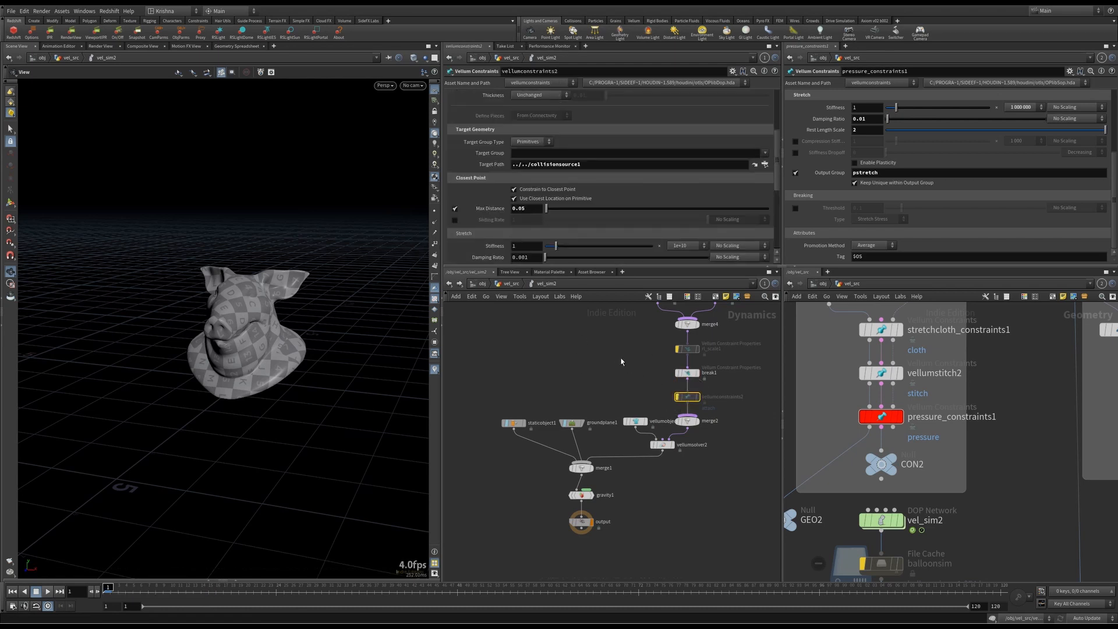
click(685, 348)
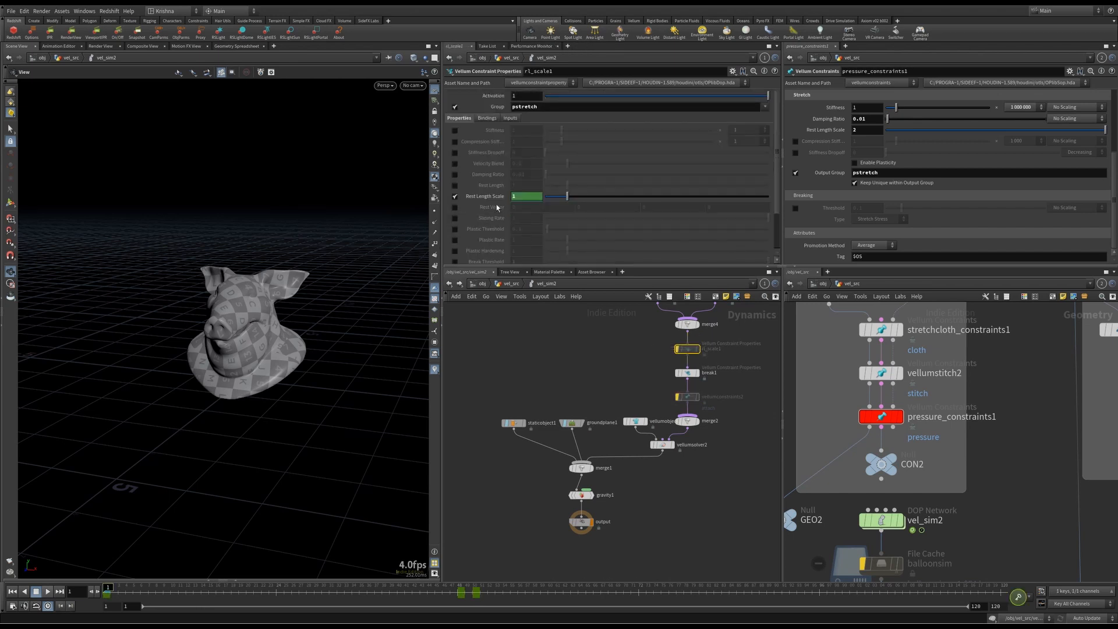
scroll(501, 215, down, 3)
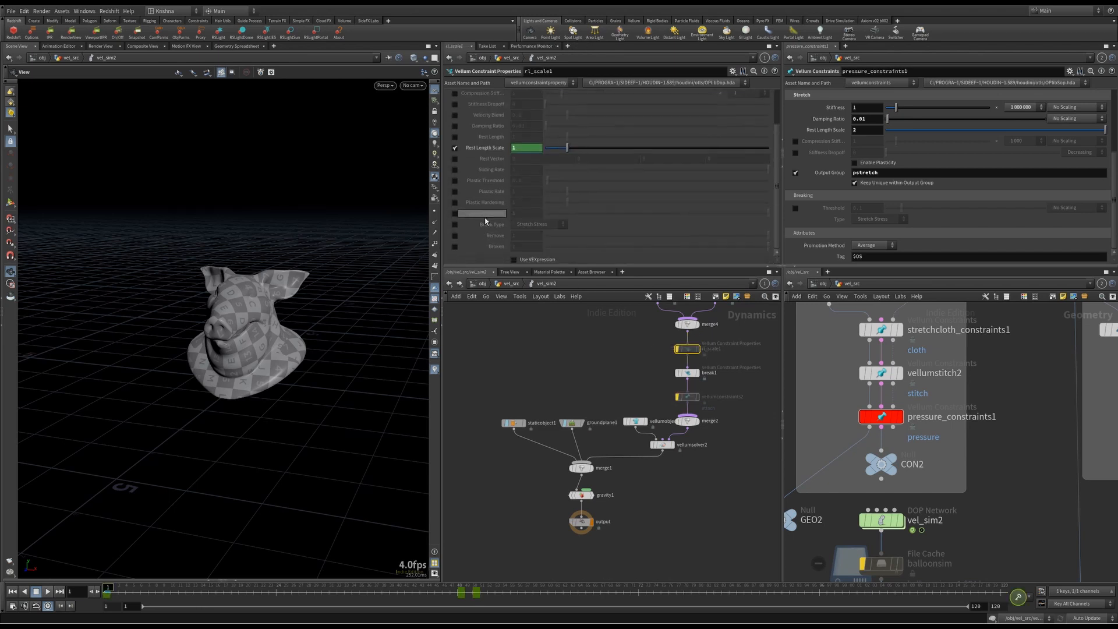
scroll(488, 228, up, 3)
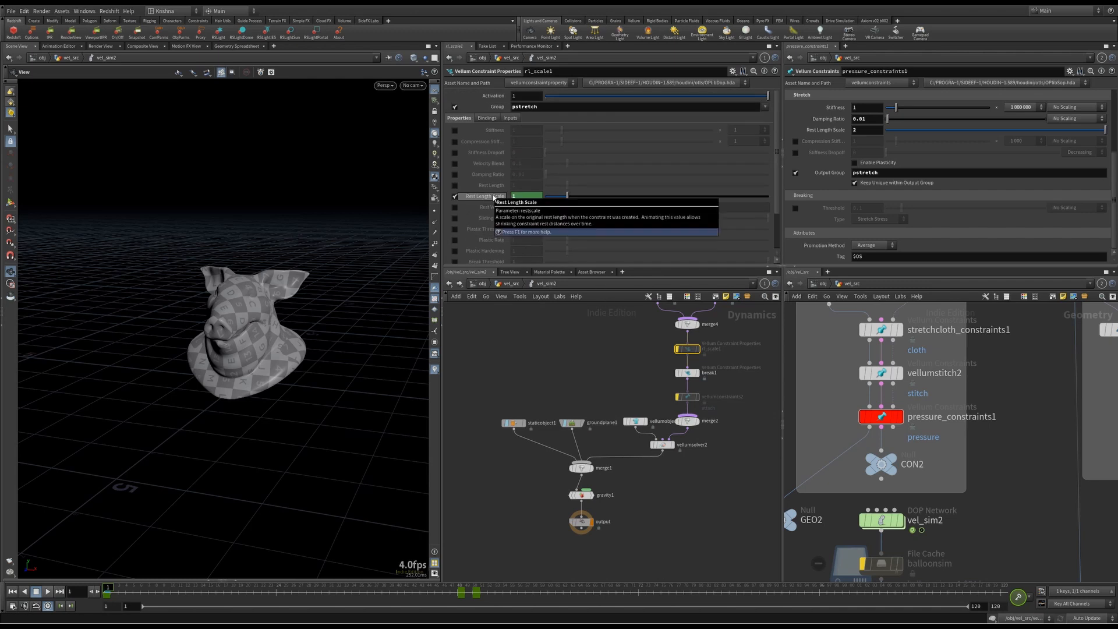
click(888, 330)
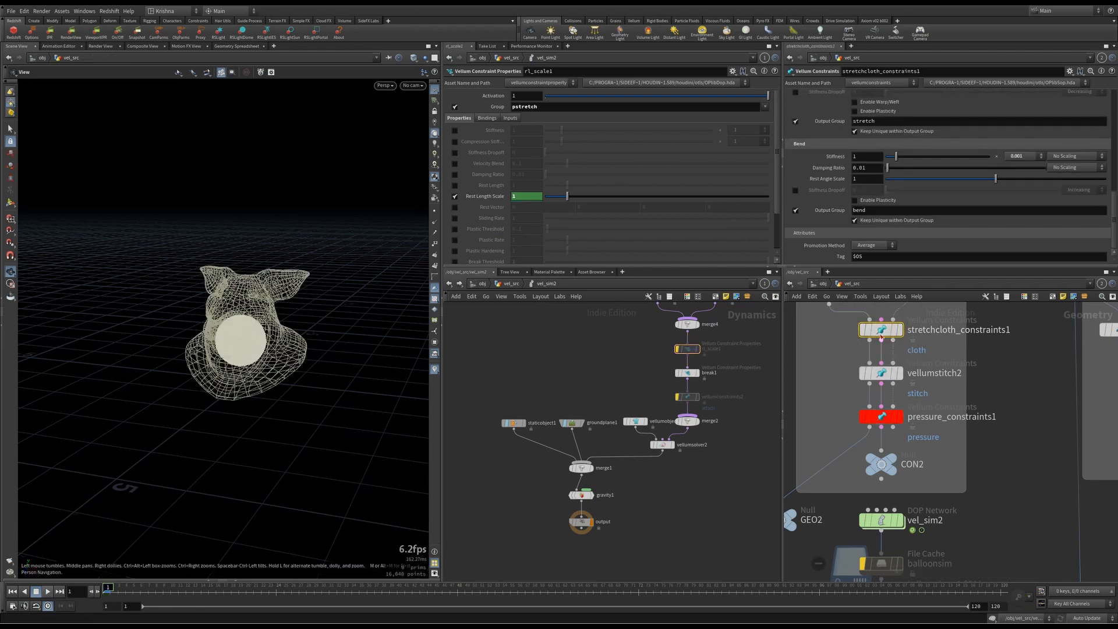
scroll(842, 213, up, 3)
click(884, 417)
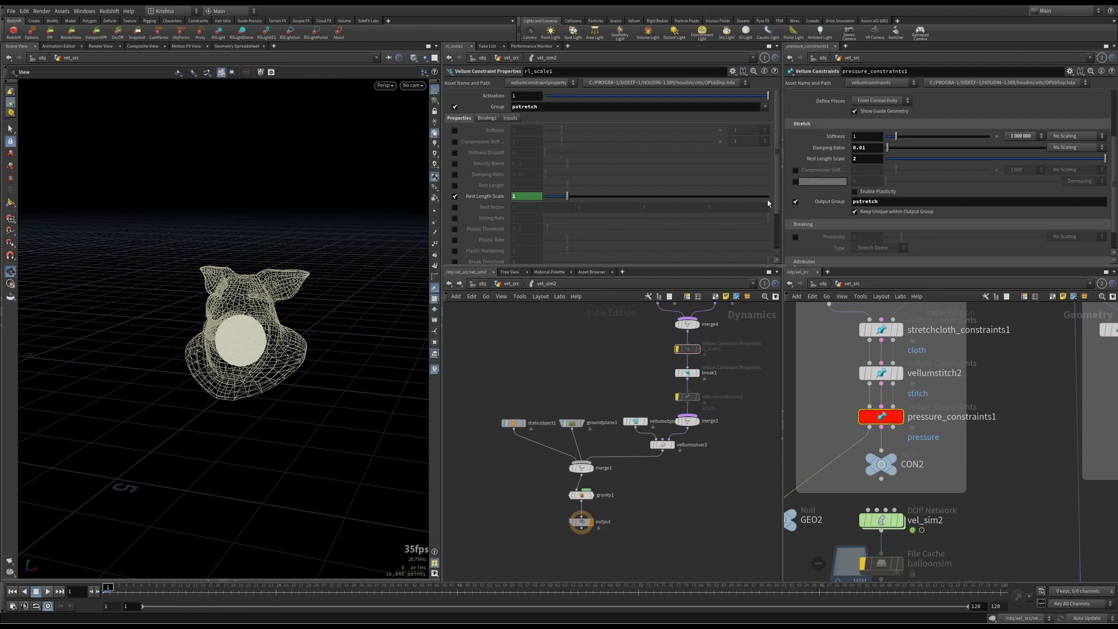
Select break1 and try a Rest Length Scale of 100 on pressure_constraints1 in playback
click(688, 373)
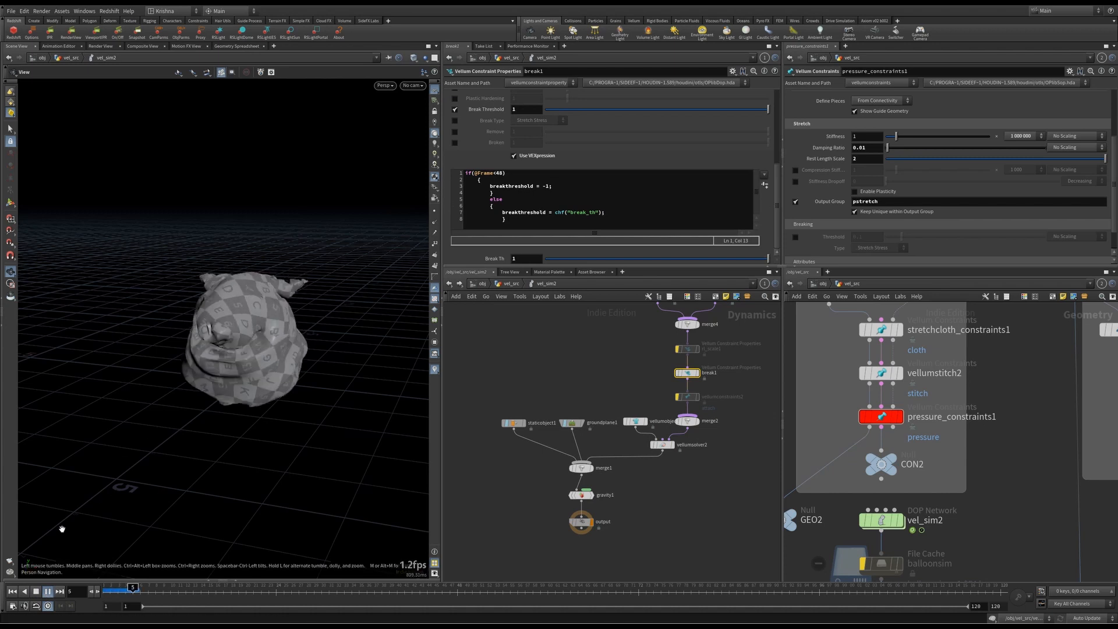
click(858, 159)
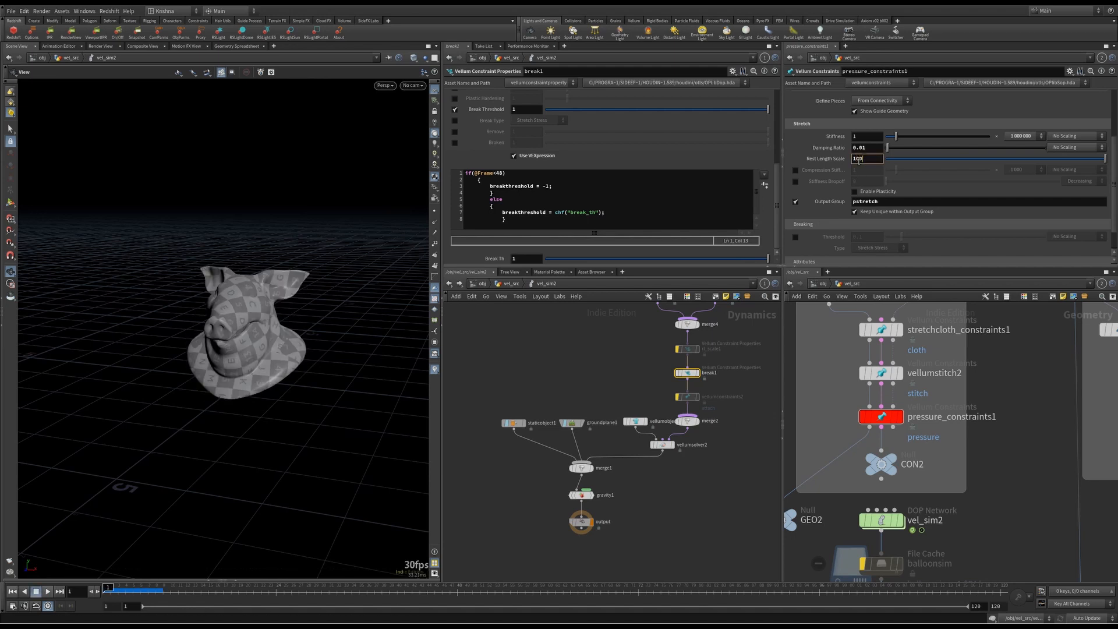
text(100)
key(Return)
key(Up)
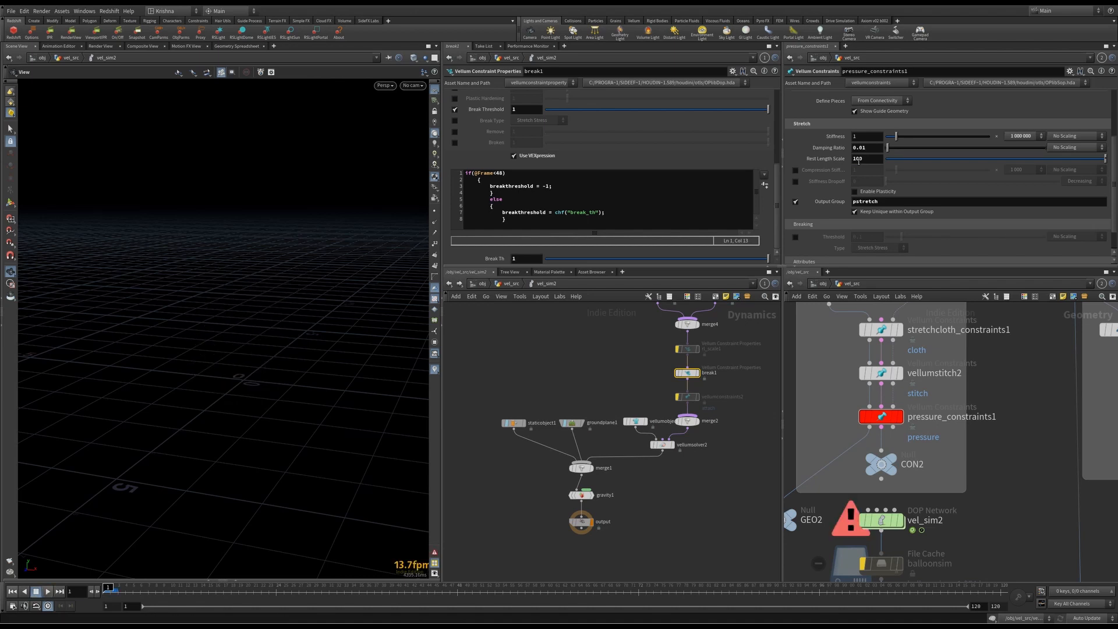
Try a Rest Length Scale of 40 on pressure_constraints1 in playback, return to frame 1, and restore the value to 2
double_click(858, 160)
text(40)
key(Return)
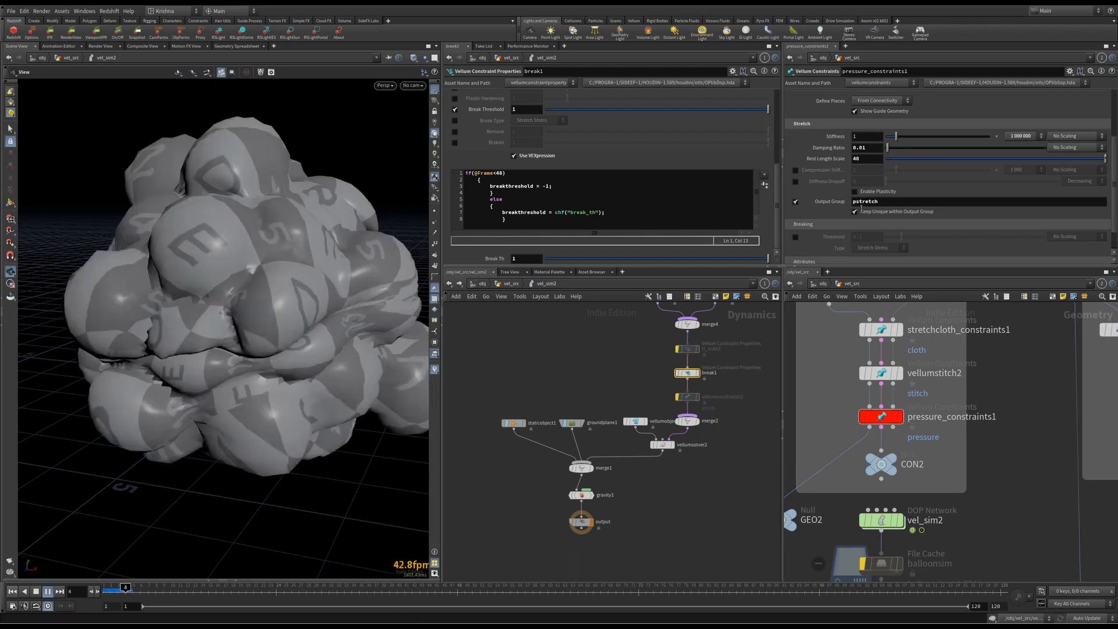
key(ctrl+Up)
double_click(867, 160)
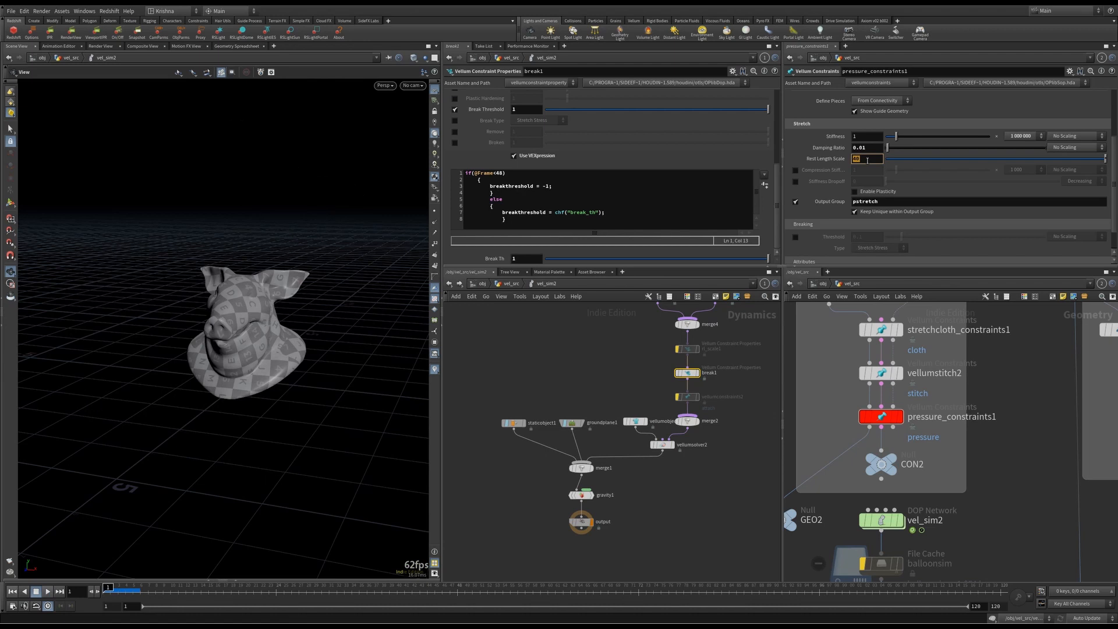
text(2)
Enable the bypassed rl_scale1 node and open its Rest Length Scale curve in the Animation Editor, framed in full
click(687, 349)
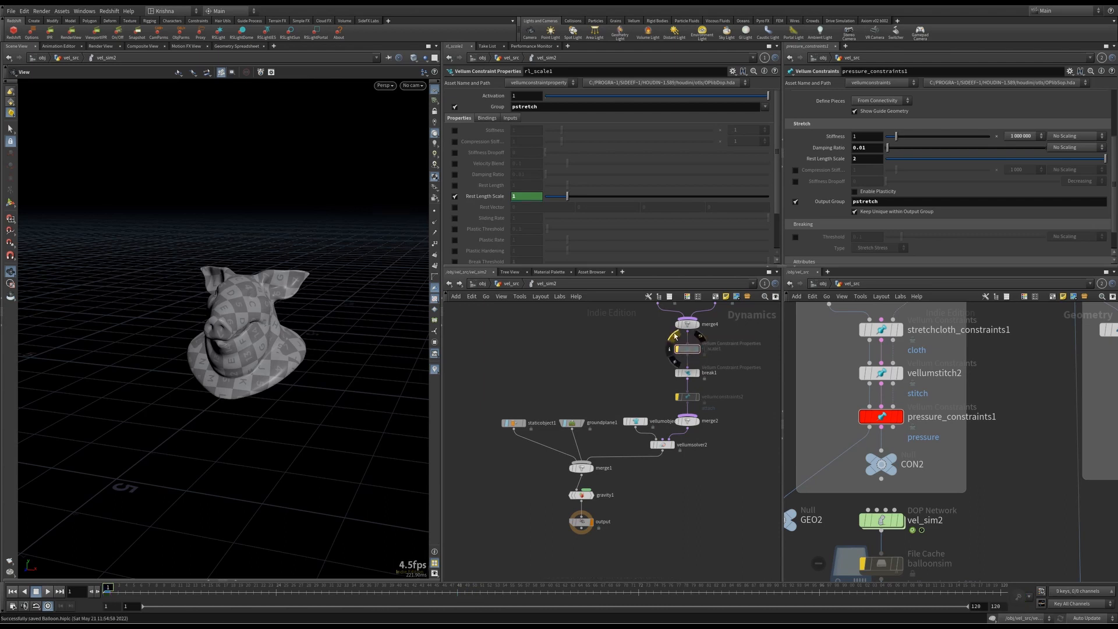
right_click(492, 201)
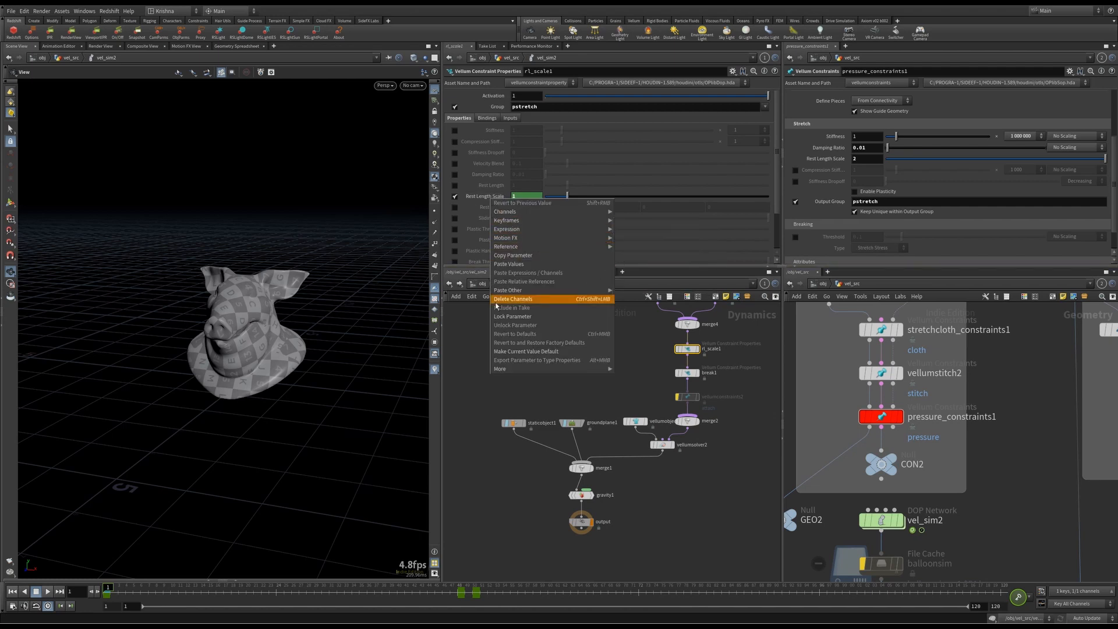
click(459, 334)
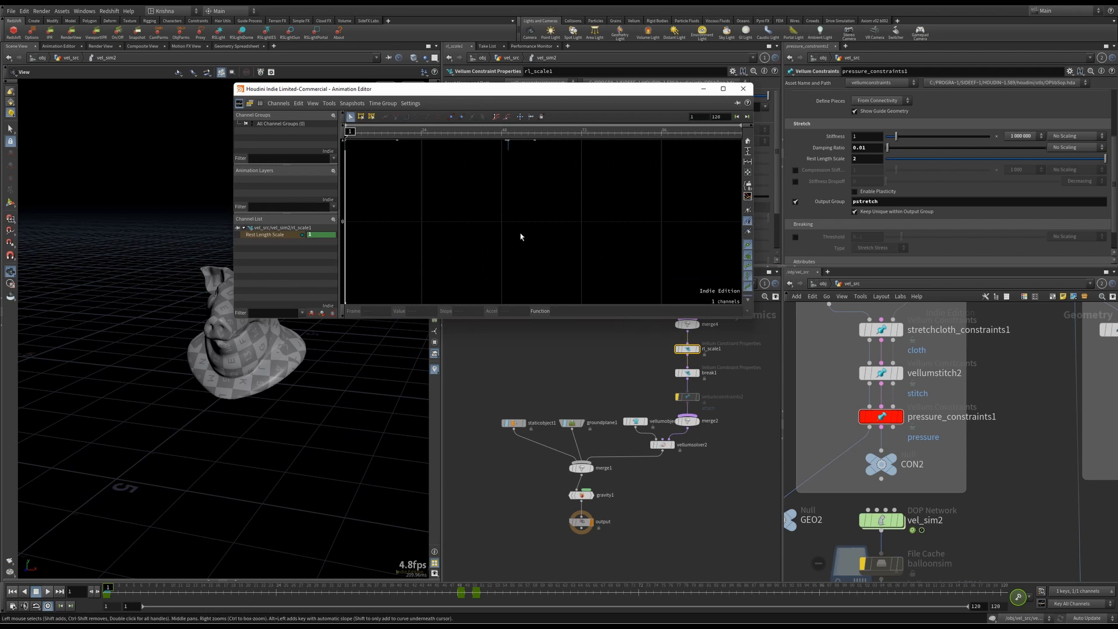
click(743, 88)
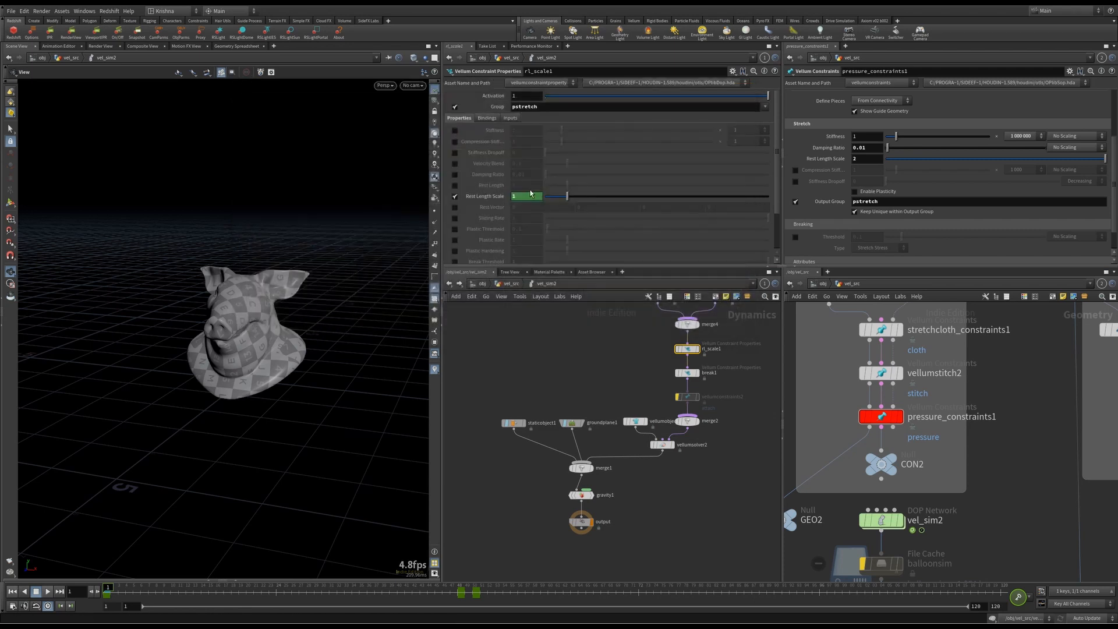
shift+click(494, 198)
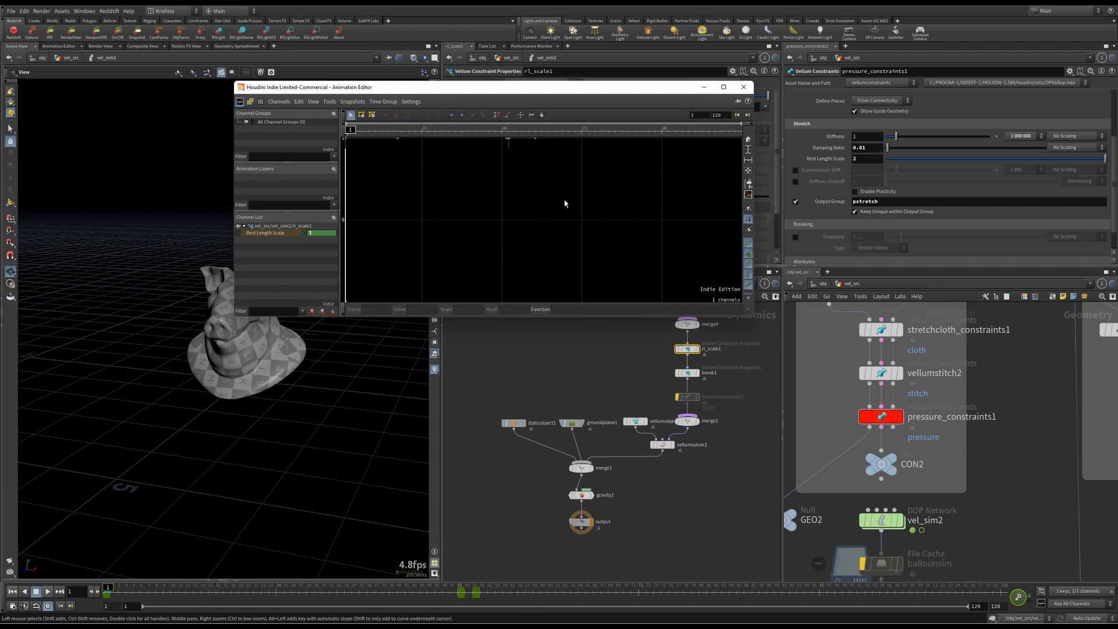
key(h)
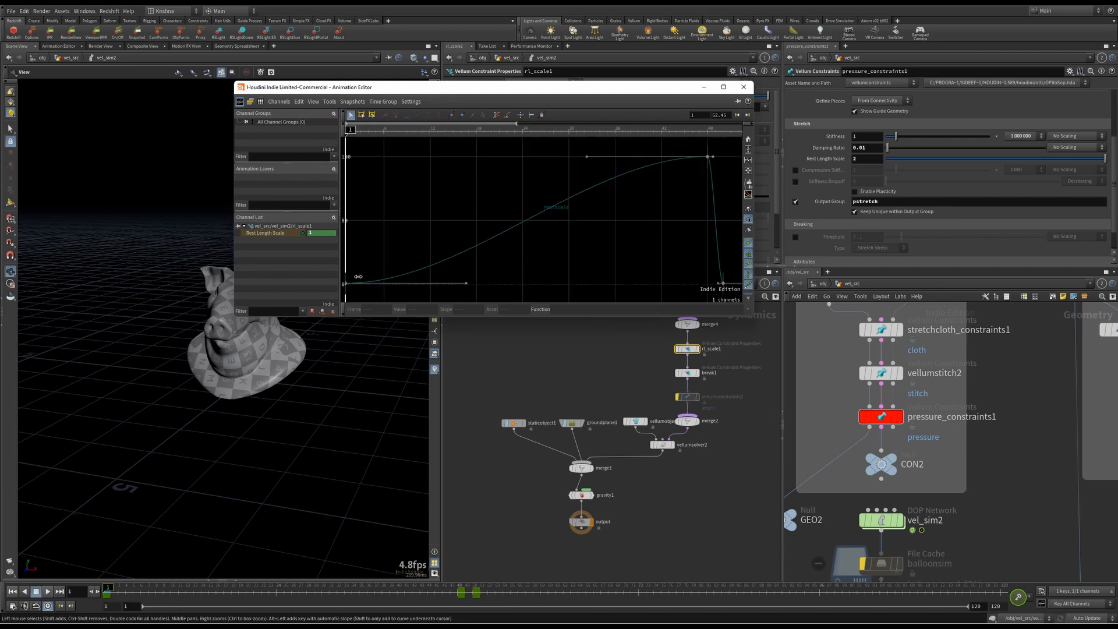
Inspect the Rest Length Scale keys at frames 1 and 48, including their values, and close the Animation Editor
drag(369, 270, 343, 289)
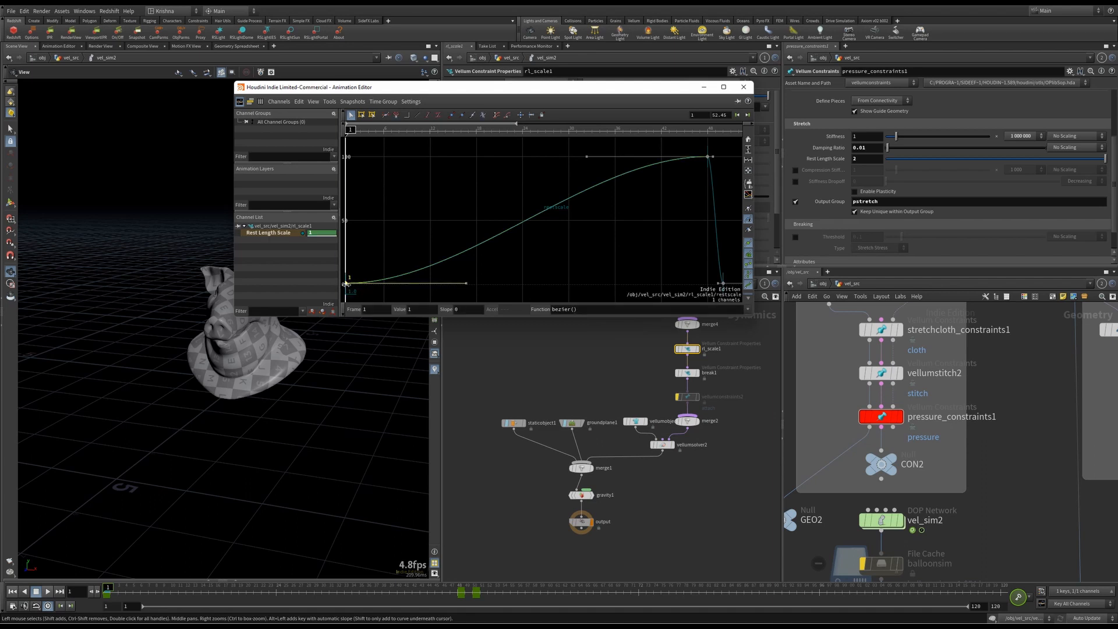
click(379, 270)
click(347, 283)
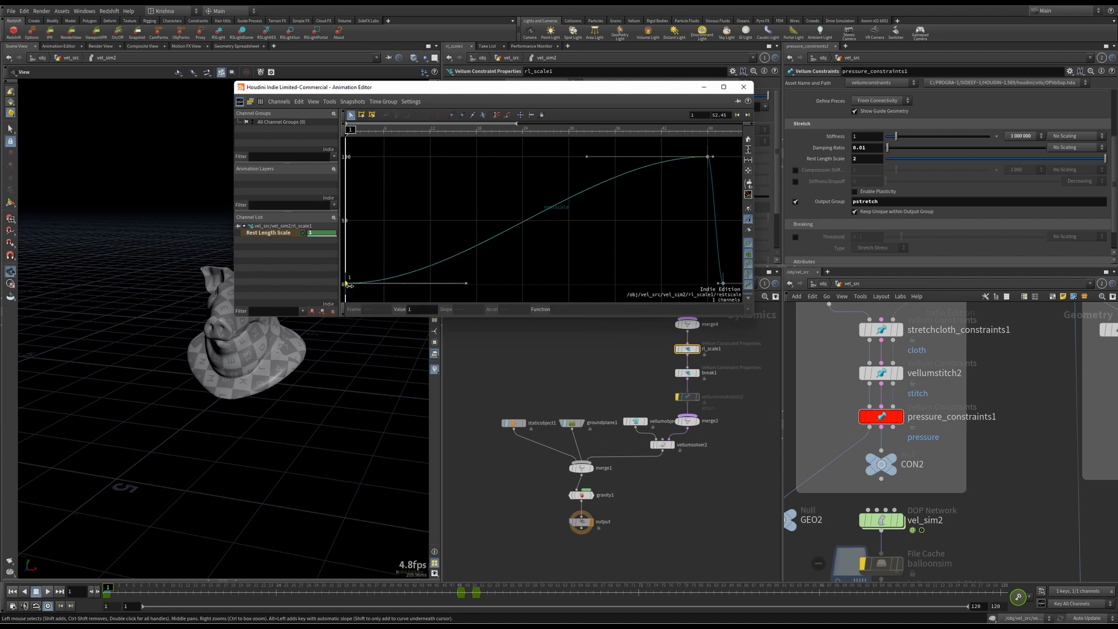
click(708, 156)
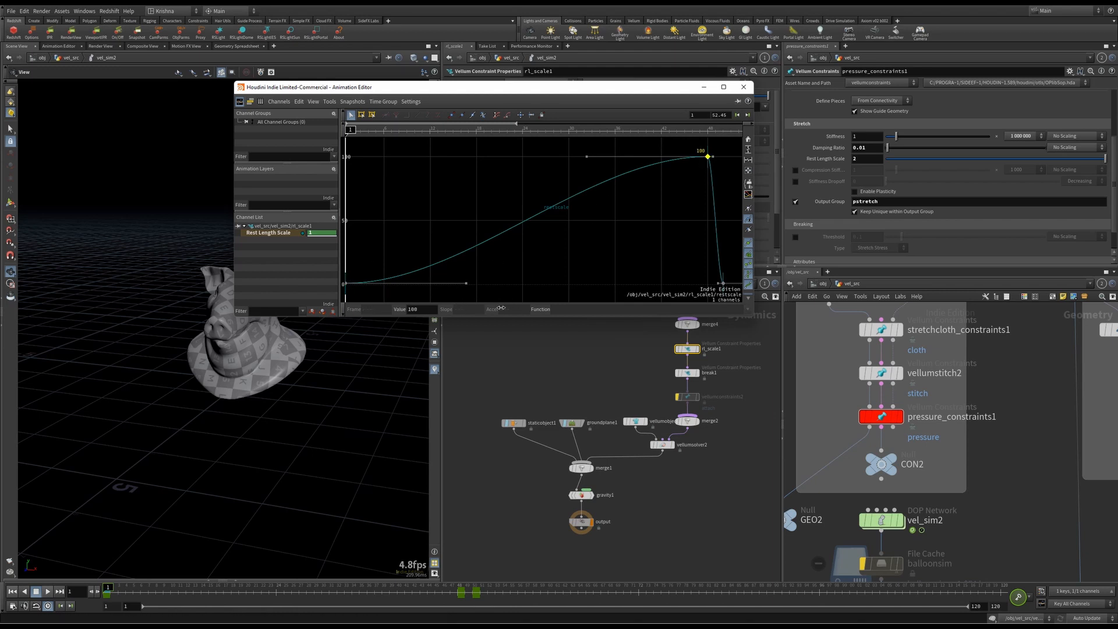
drag(685, 146, 722, 179)
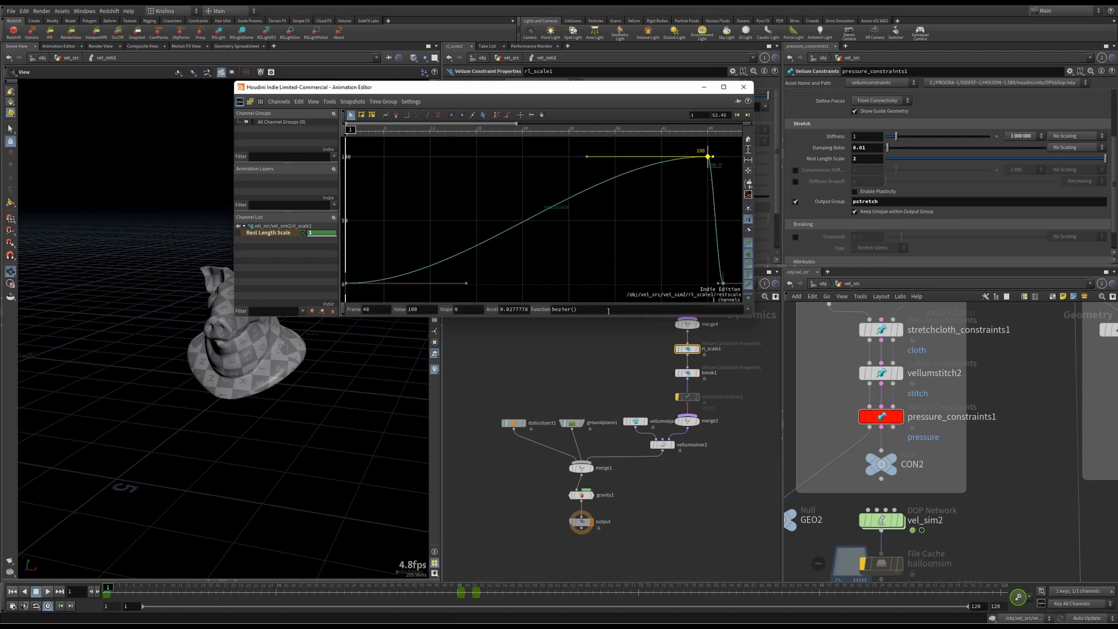
drag(374, 267, 343, 293)
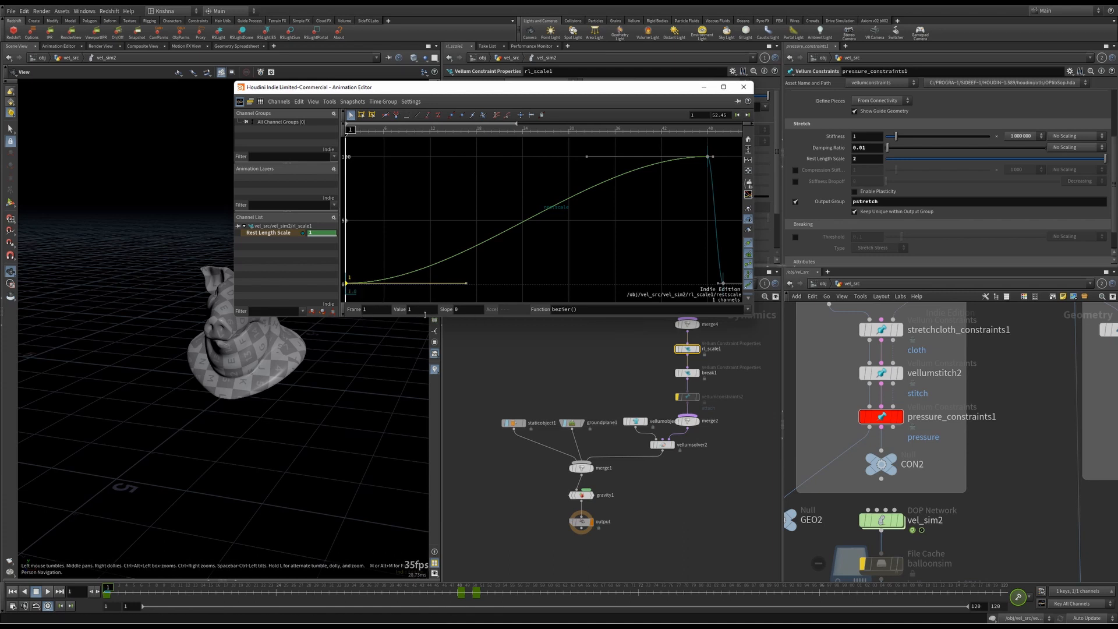
click(707, 156)
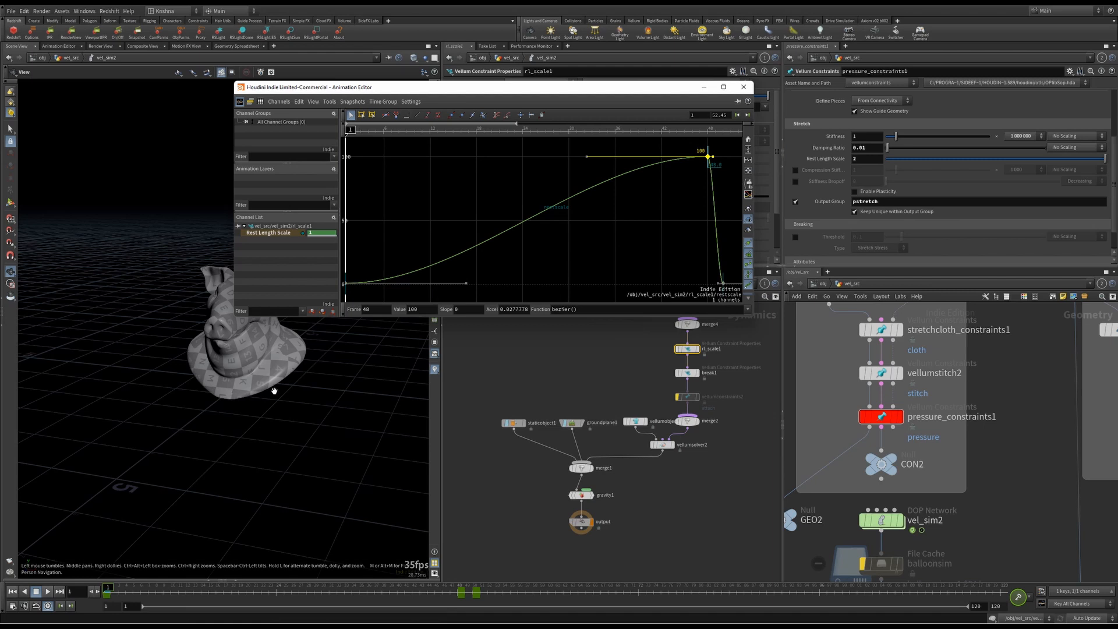
click(743, 88)
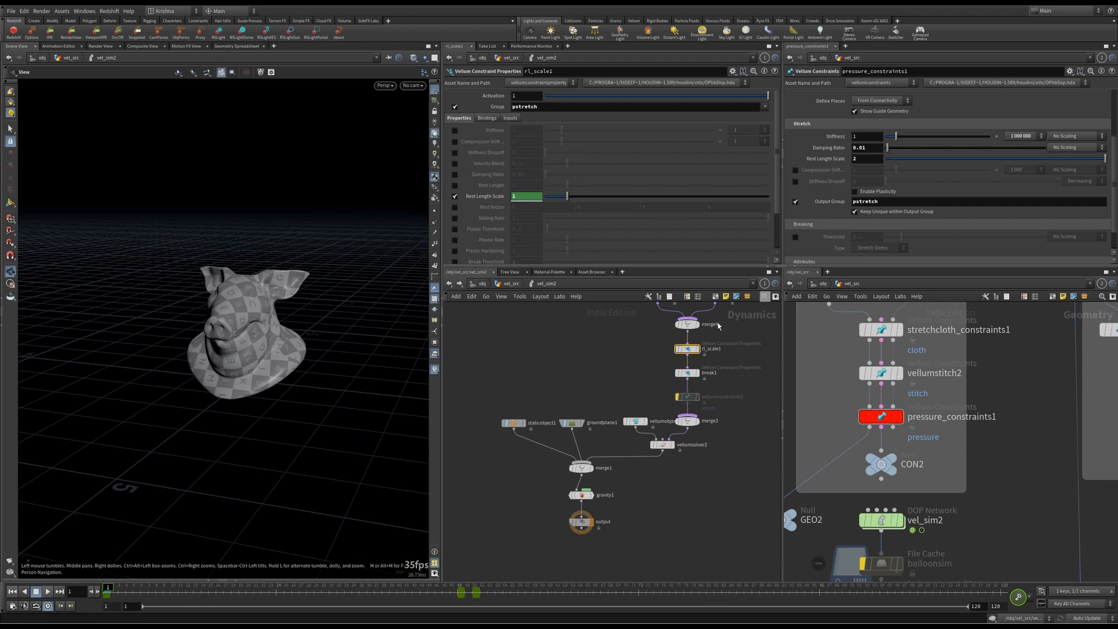
Review break1 and rl_scale1, play the balloon simulation through cam1 to frame 58, and rewind to frame 1
click(696, 375)
click(695, 349)
click(617, 354)
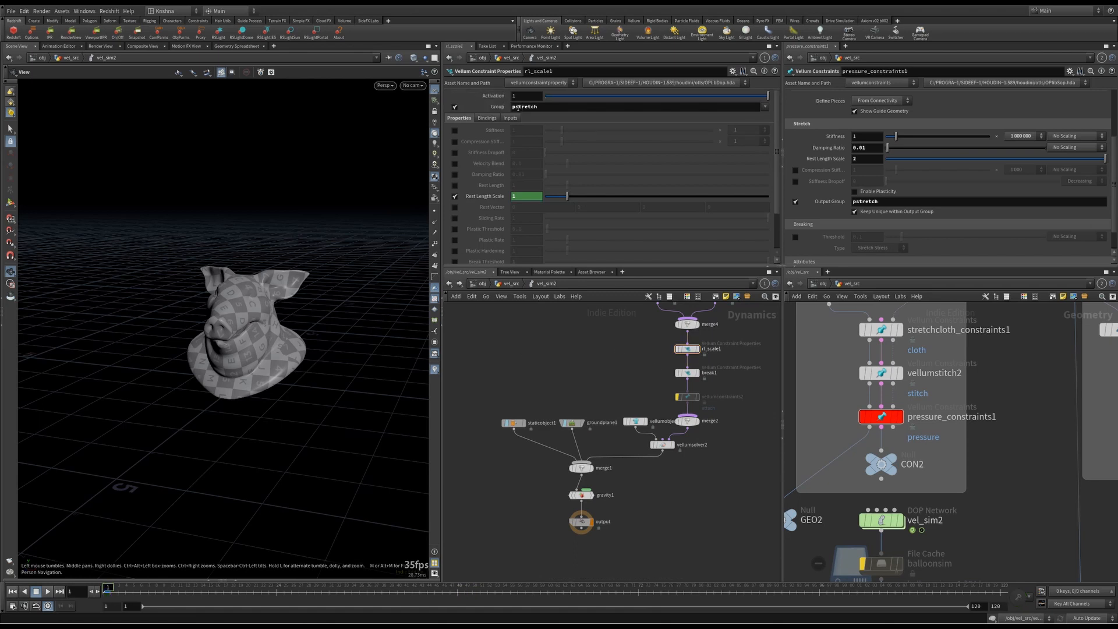
text(h)
key(Return)
click(49, 591)
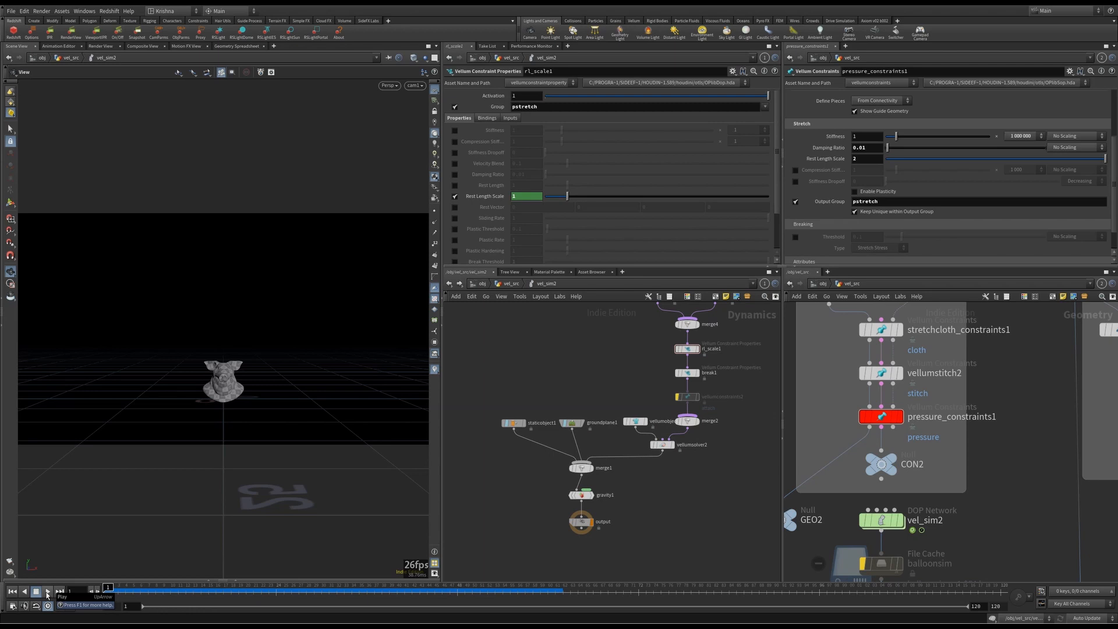
click(47, 592)
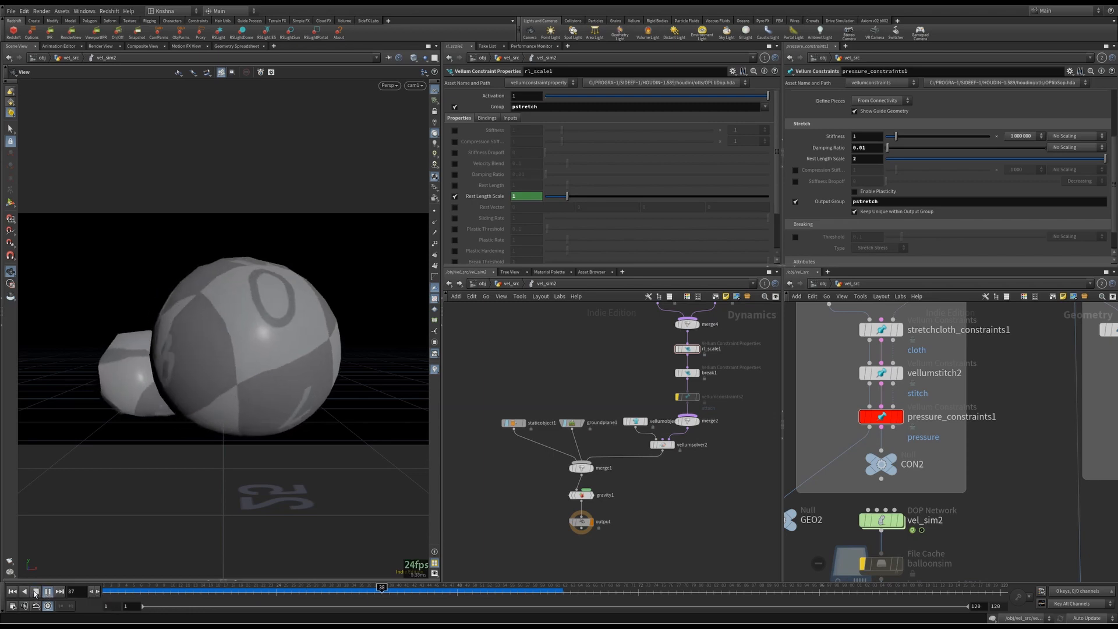
click(36, 592)
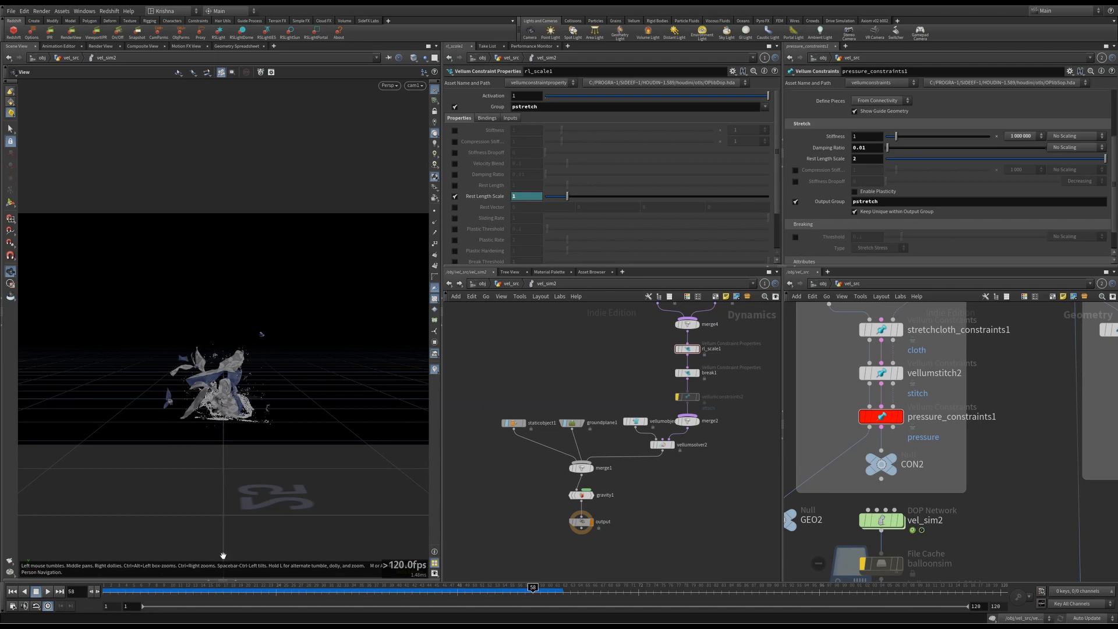
drag(442, 587, 103, 597)
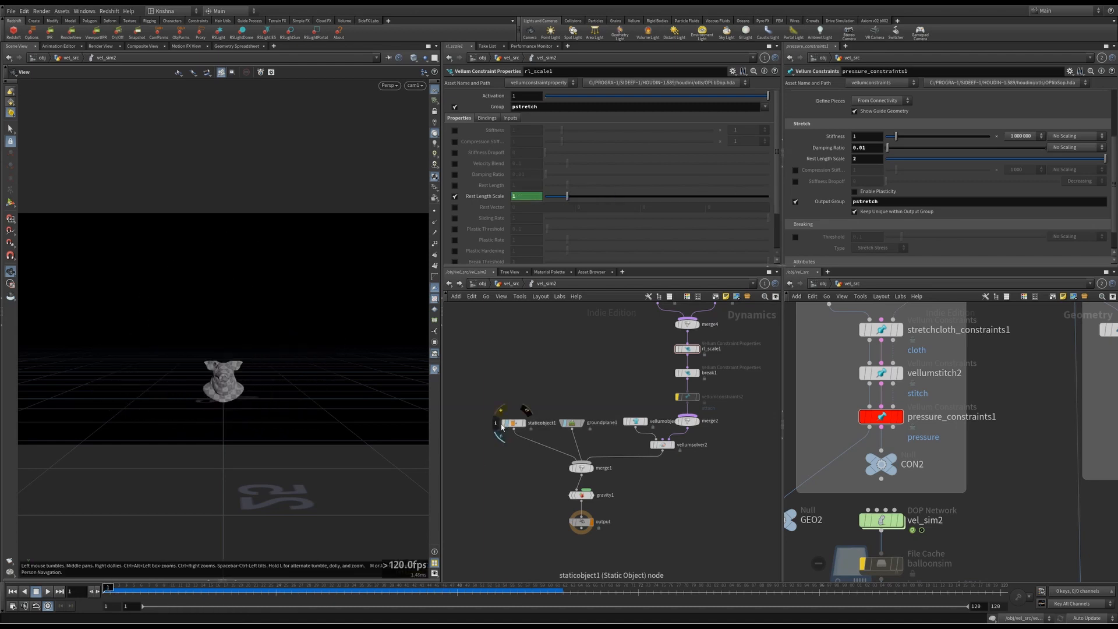
Go up to the vel_src network, display merge1 with the cage, scrub the opening frames, and return to frame 1
click(510, 283)
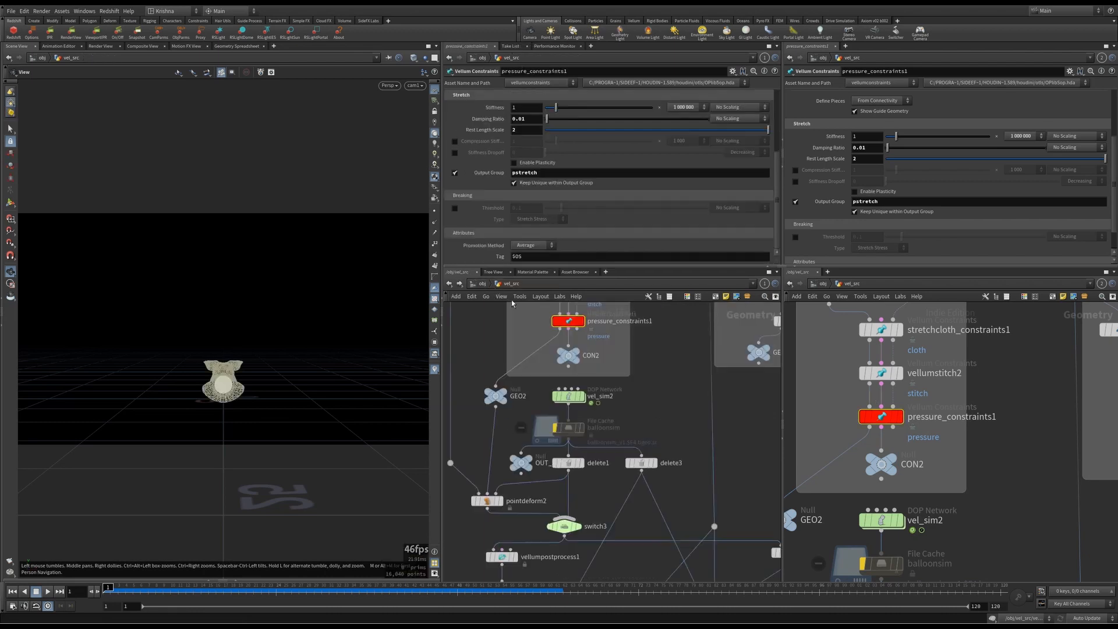
scroll(585, 368, down, 3)
middle_drag(572, 546, 576, 529)
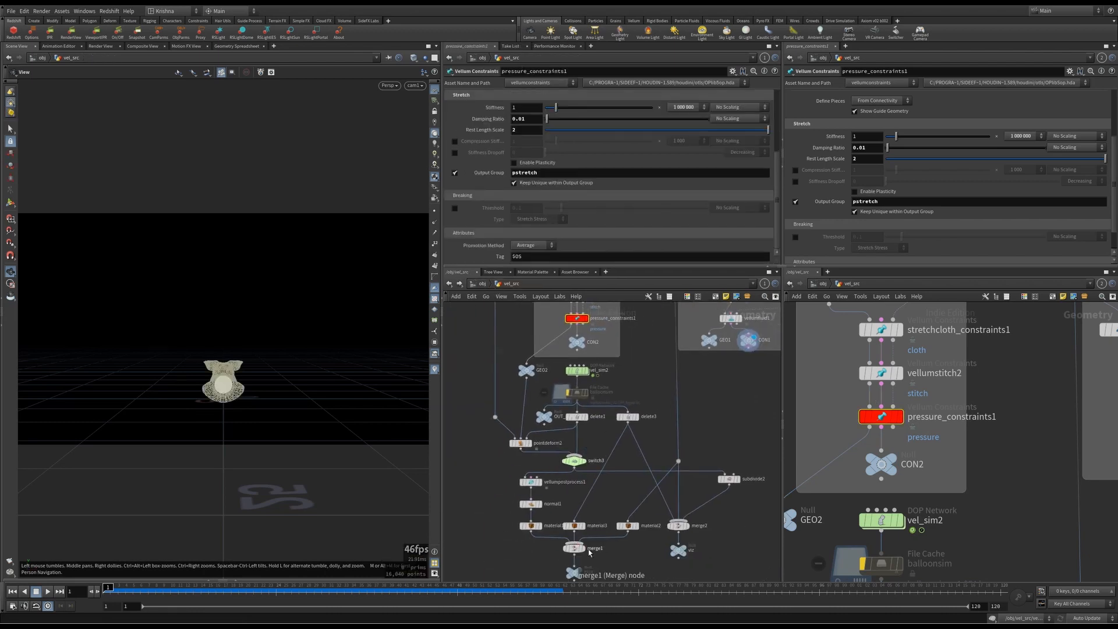
click(583, 548)
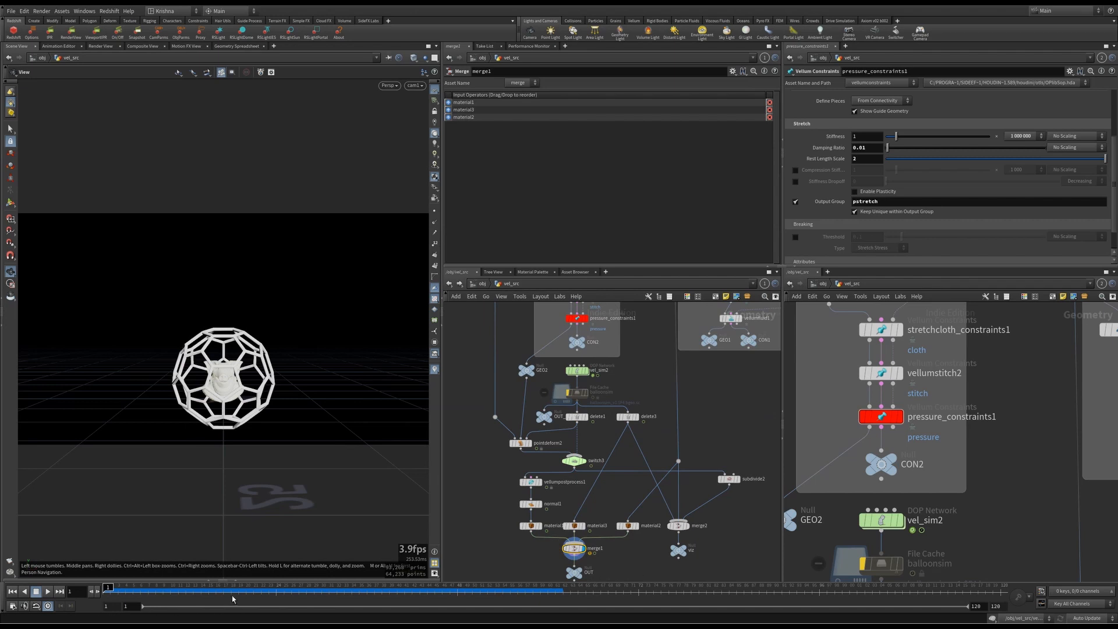
drag(210, 591, 112, 601)
click(25, 591)
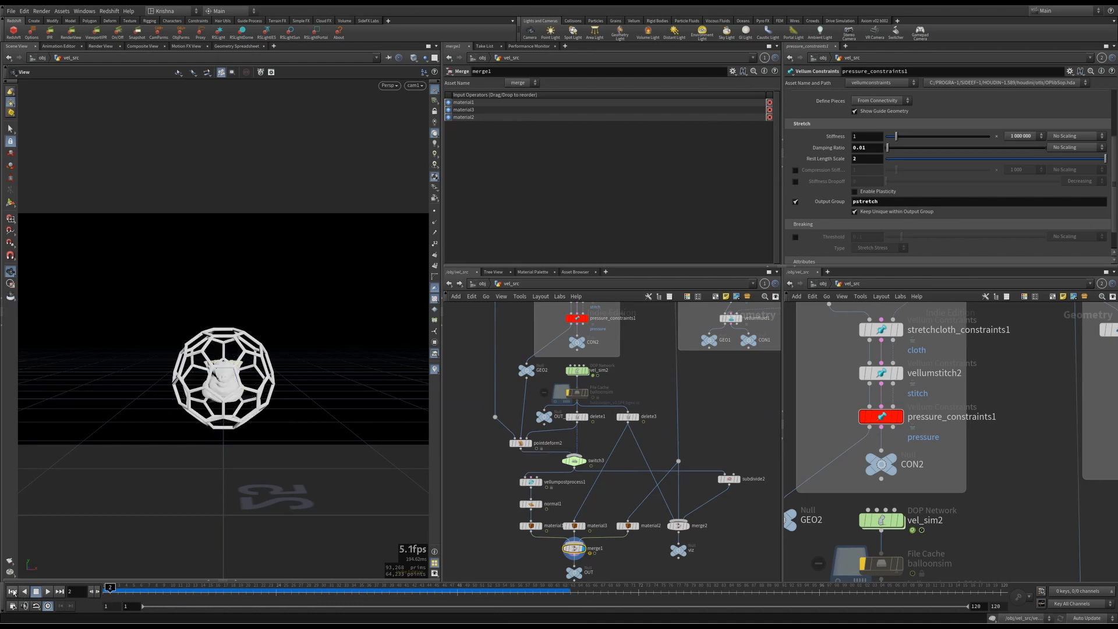
Inside vel_sim2, reopen rl_scale1's Rest Length Scale curve, check the keys at frames 48 and 50, and close the editor
double_click(579, 371)
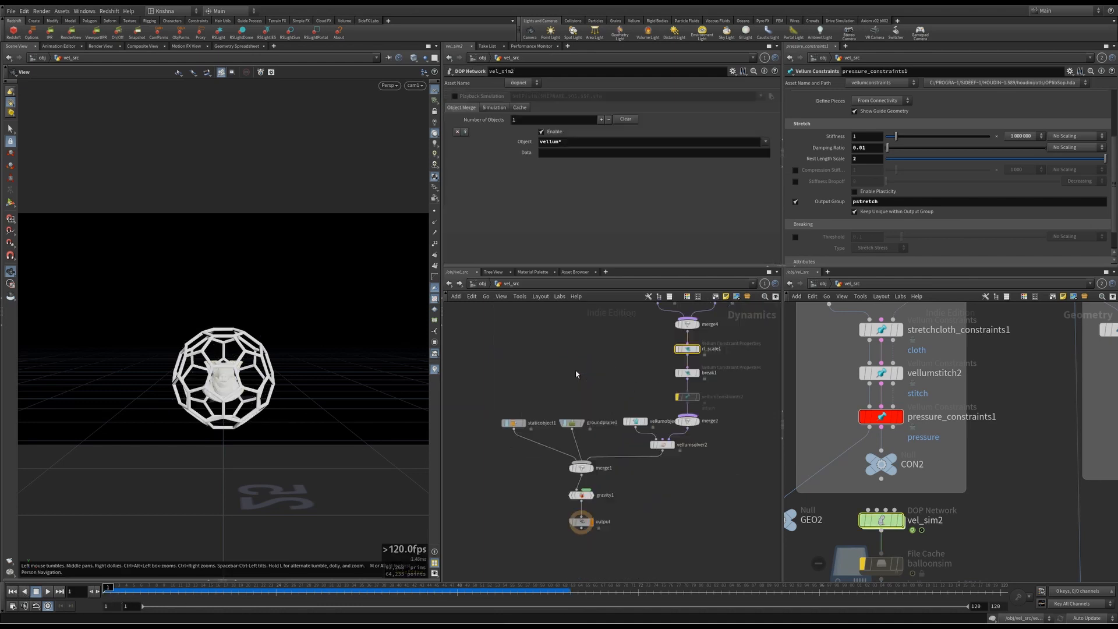
click(690, 374)
middle_drag(664, 377, 645, 404)
click(670, 375)
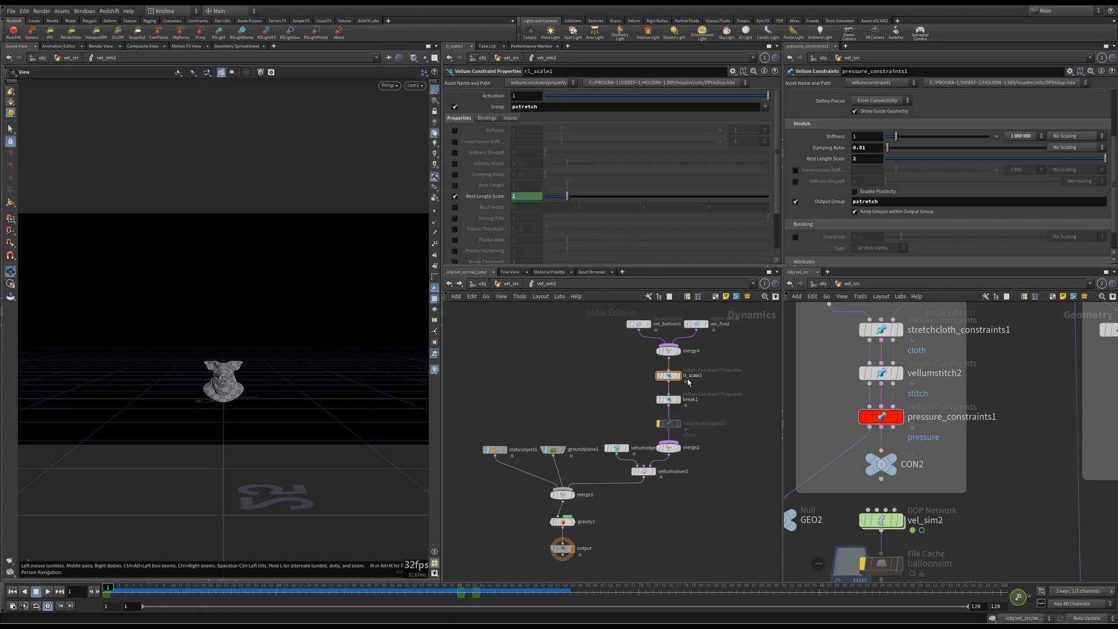
shift+click(490, 198)
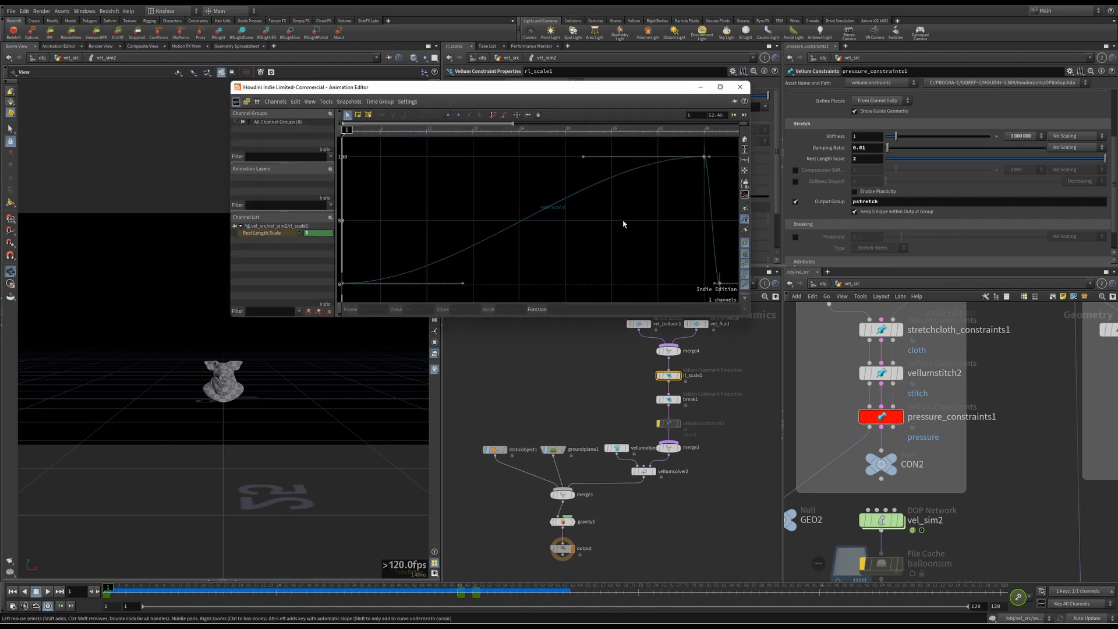
click(704, 157)
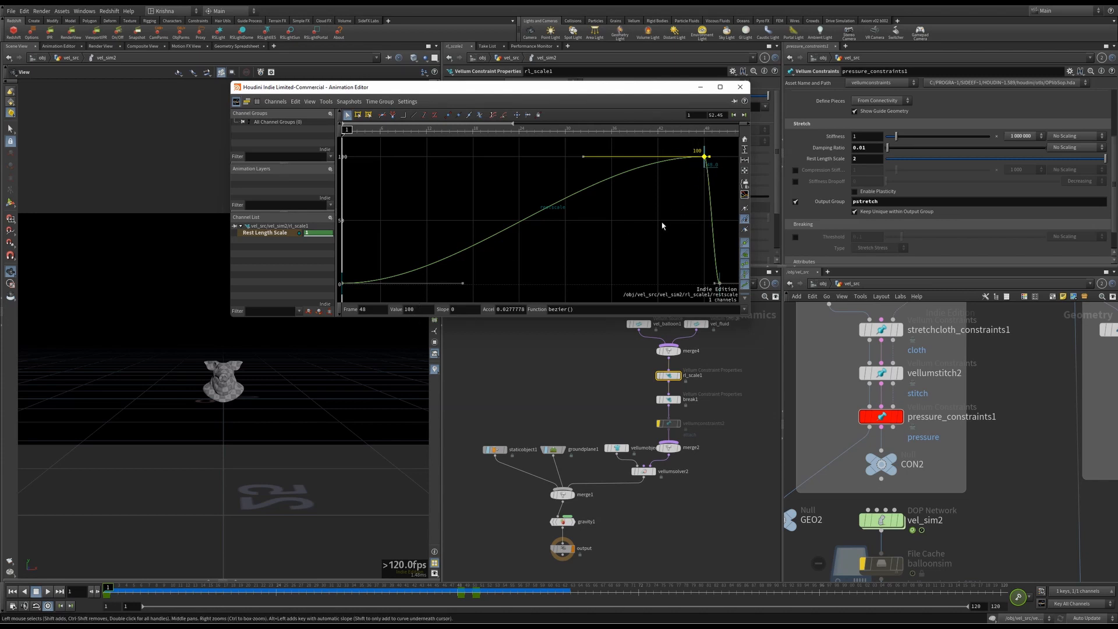
drag(681, 261, 728, 291)
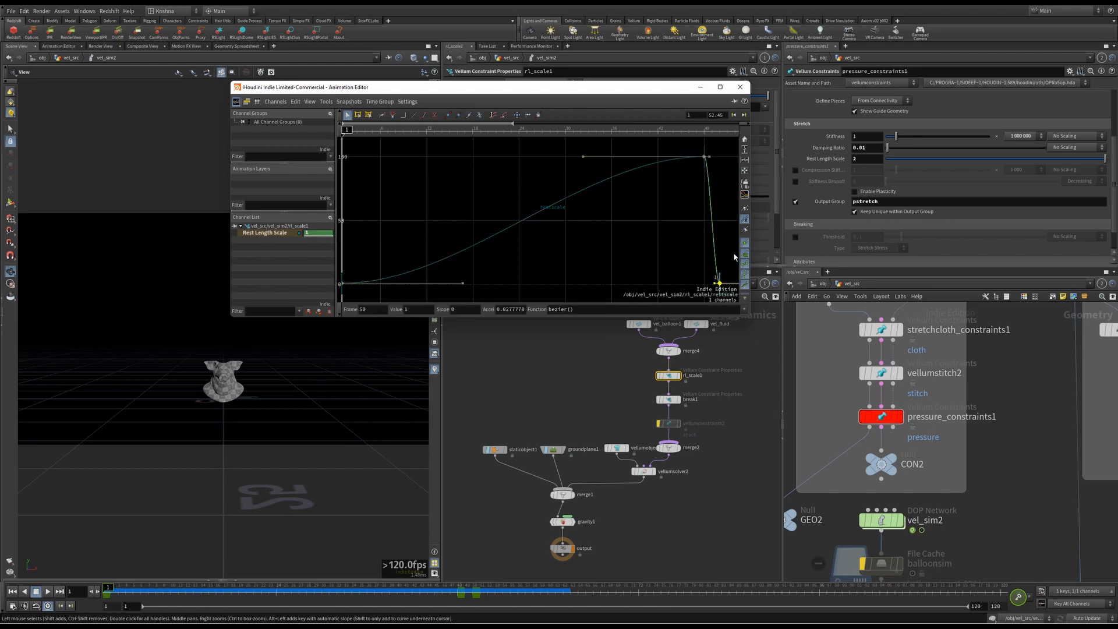
click(740, 86)
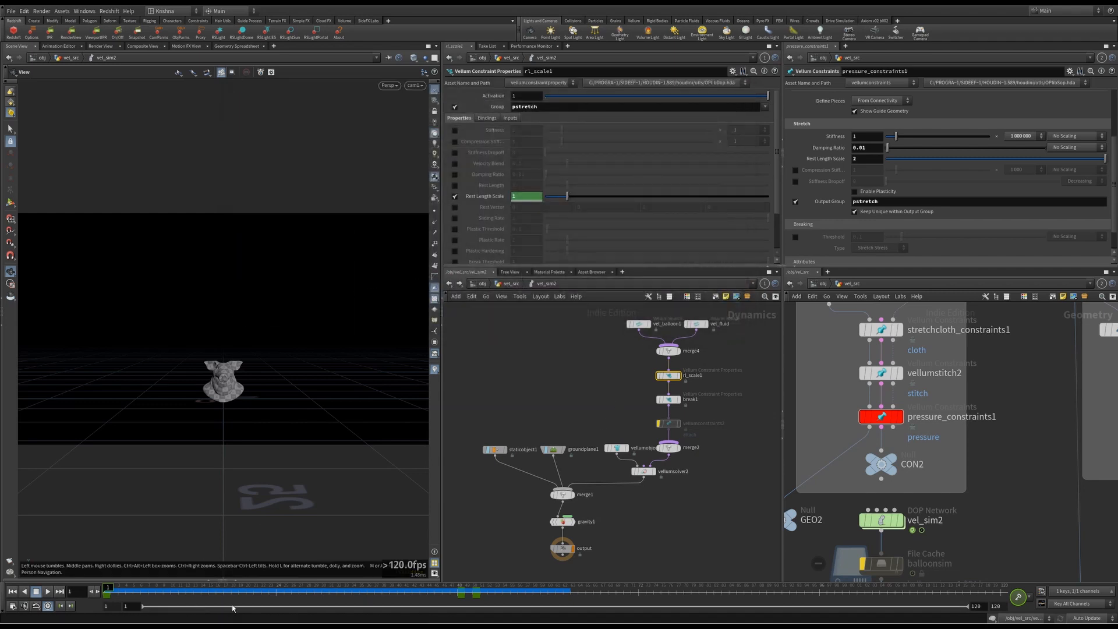
Scrub the simulation to frame 53 and examine the torn balloon pieces and fluid up close from another angle
click(336, 589)
drag(336, 589, 493, 592)
right_drag(196, 371, 229, 366)
drag(230, 365, 220, 375)
right_drag(220, 374, 201, 364)
drag(200, 364, 205, 378)
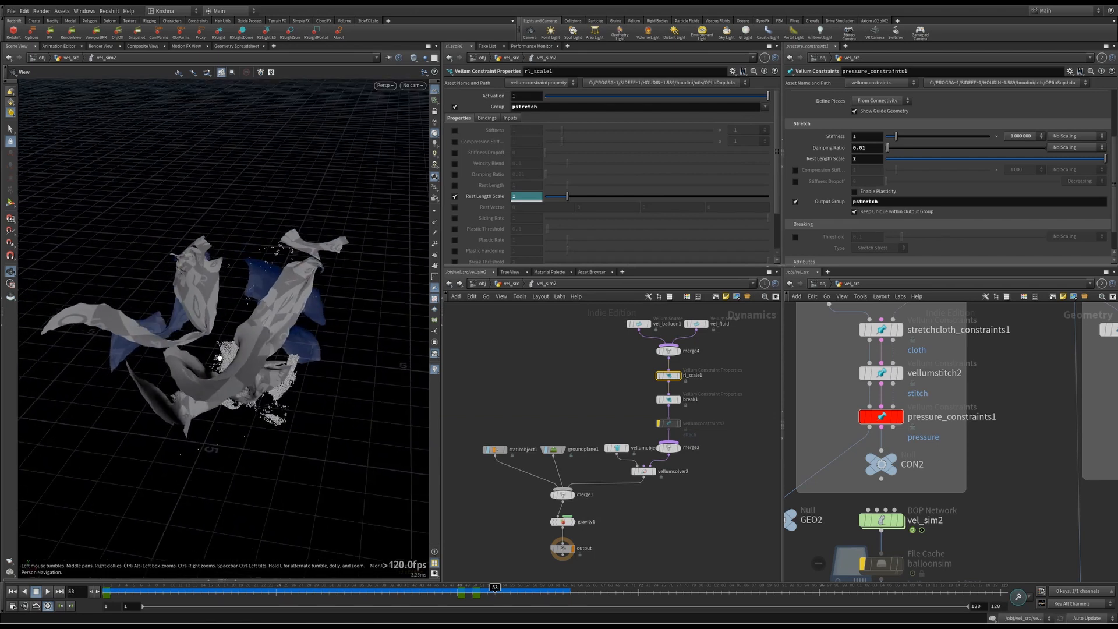
Scrub the simulation to frame 62, inspect the burst pieces from another angle, and return to the first frame
drag(495, 588, 563, 589)
drag(271, 398, 276, 354)
scroll(242, 339, up, 2)
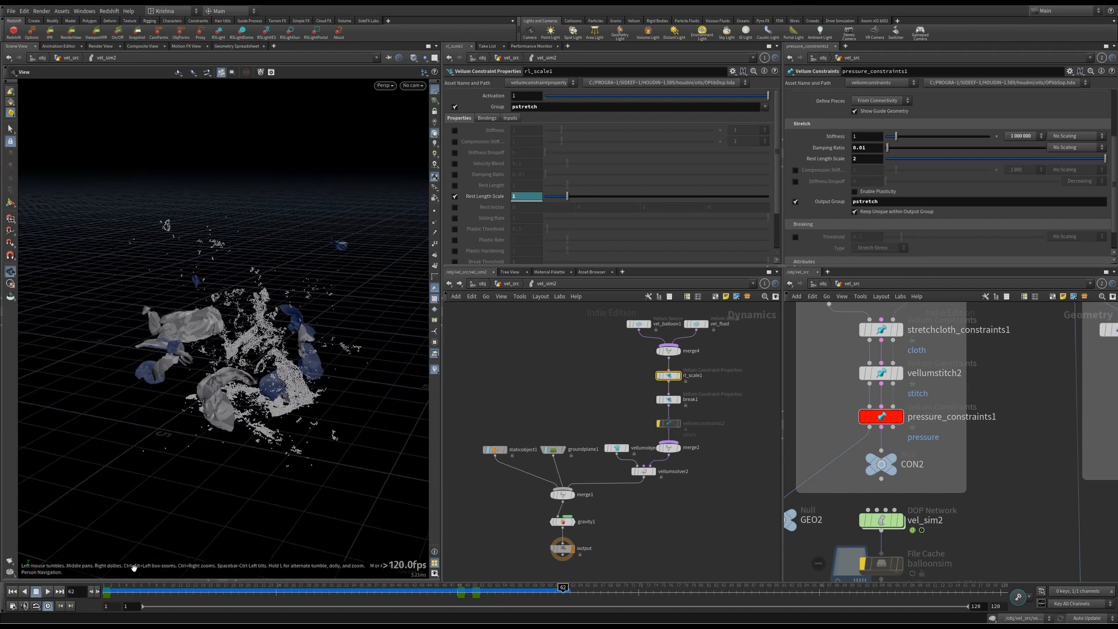
click(19, 591)
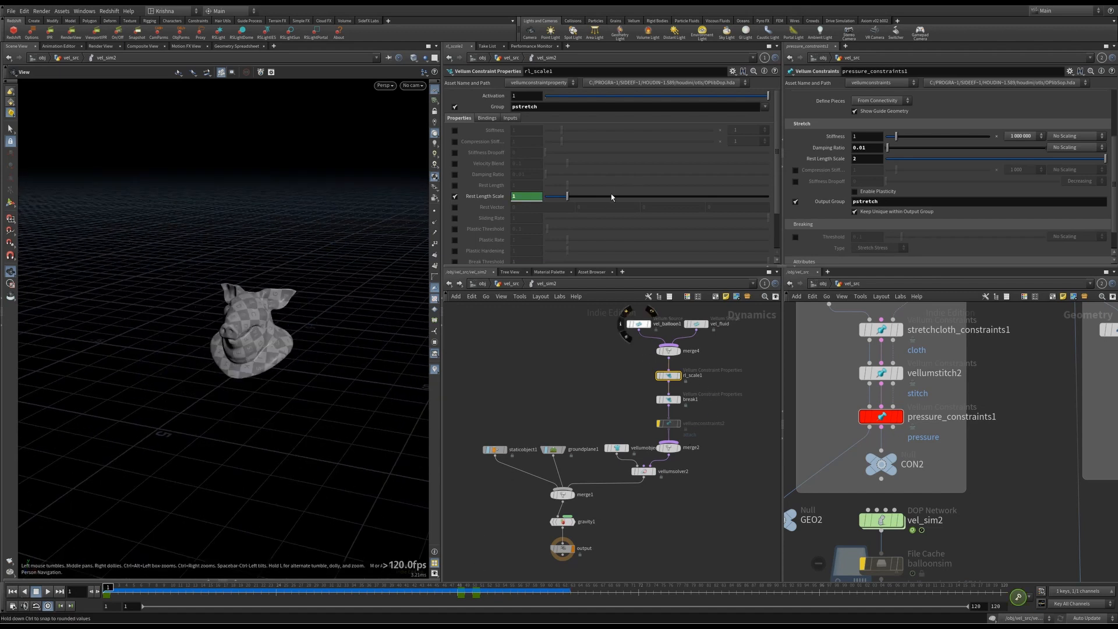
Open the Rest Length Scale animation curve of rl_scale1, delete its keyframe at frame 50, and close the Animation Editor
alt+click(484, 197)
right_click(482, 198)
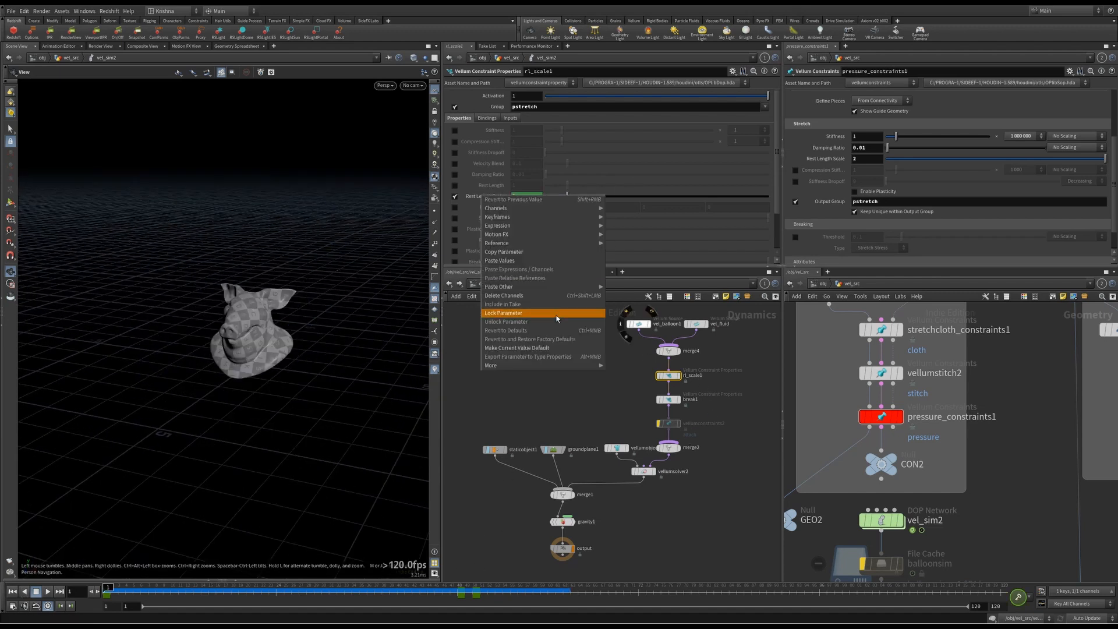
click(469, 339)
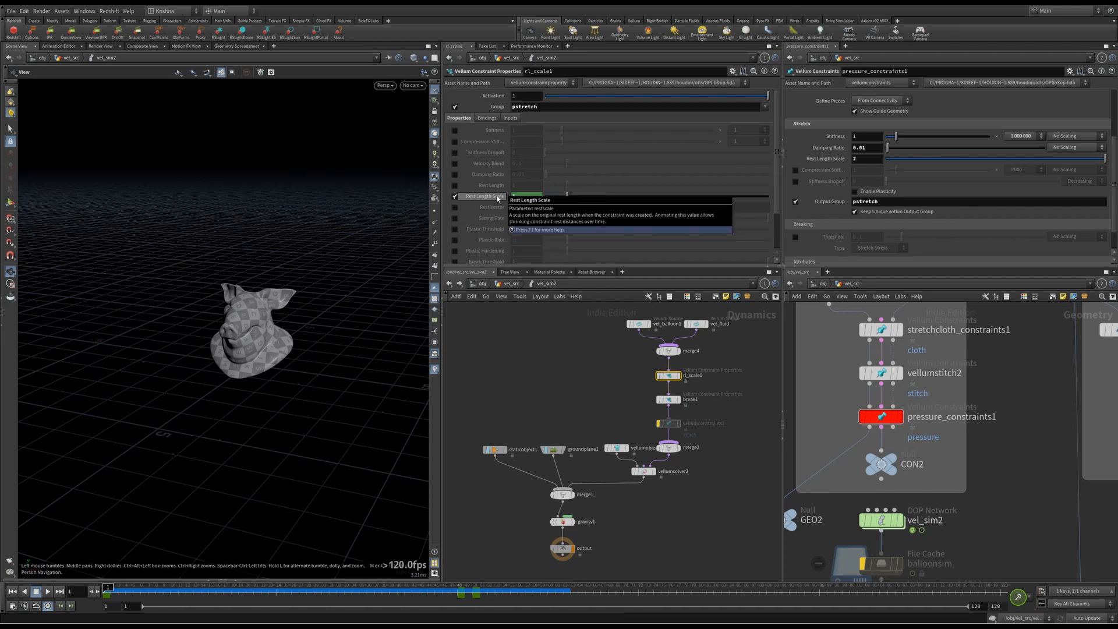
shift+click(498, 198)
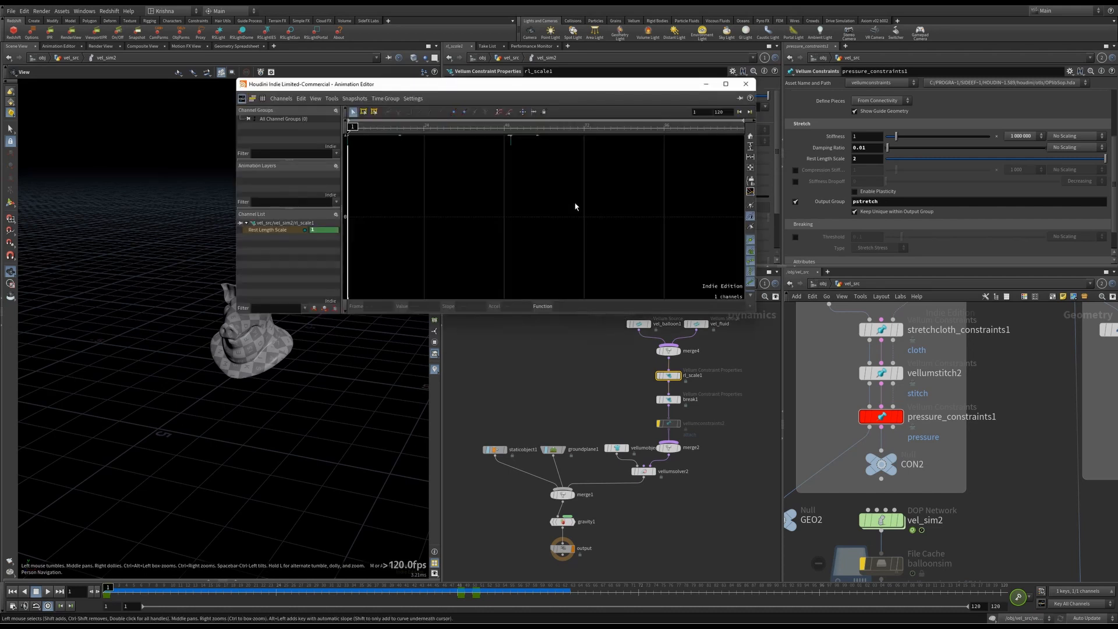
key(h)
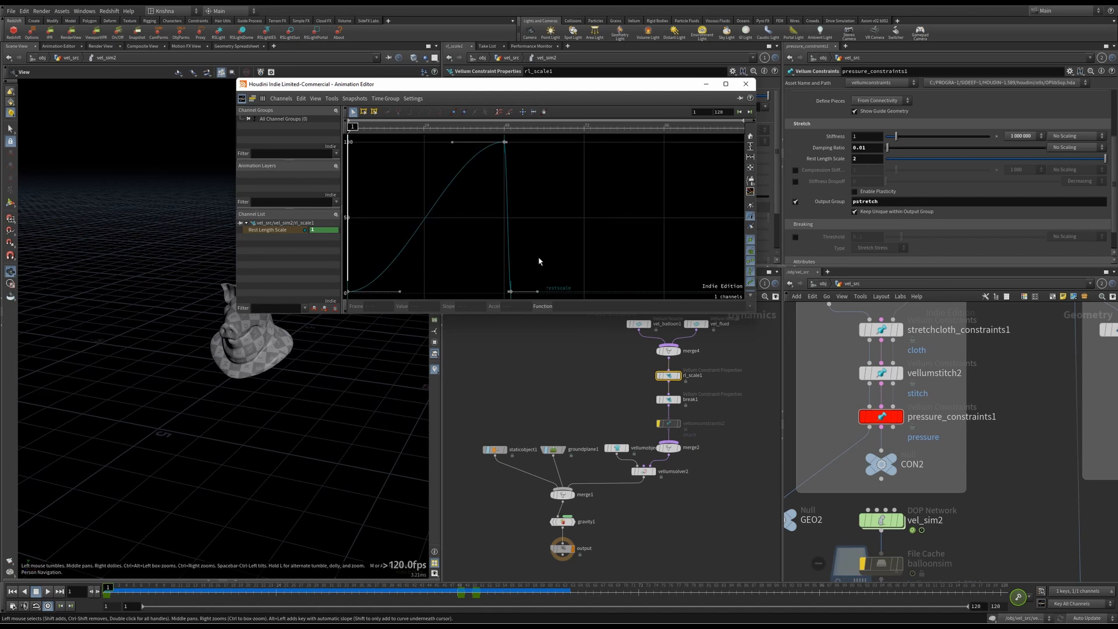
drag(539, 259, 499, 300)
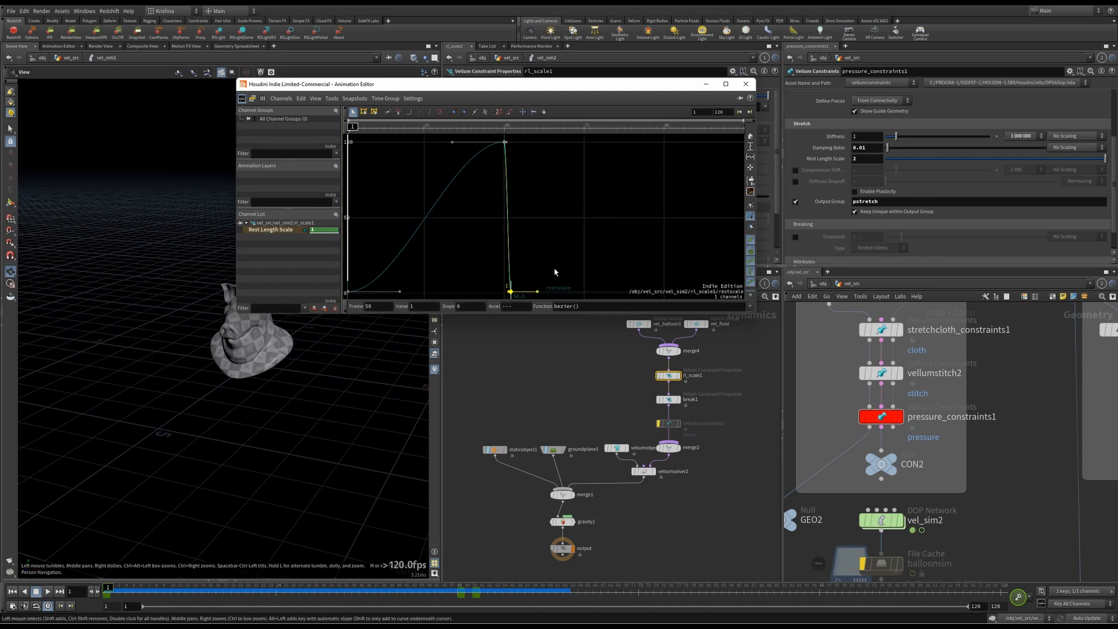
key(Delete)
click(746, 84)
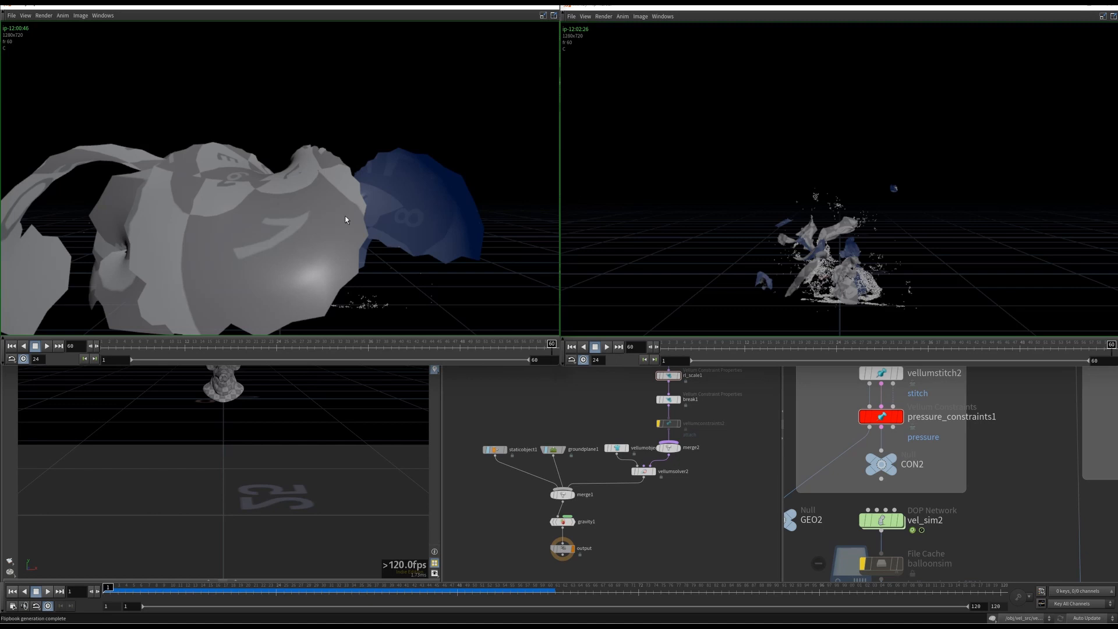
Play and scrub both flipbooks to compare how the balloon expands and bursts in each, finishing back at the network
click(49, 347)
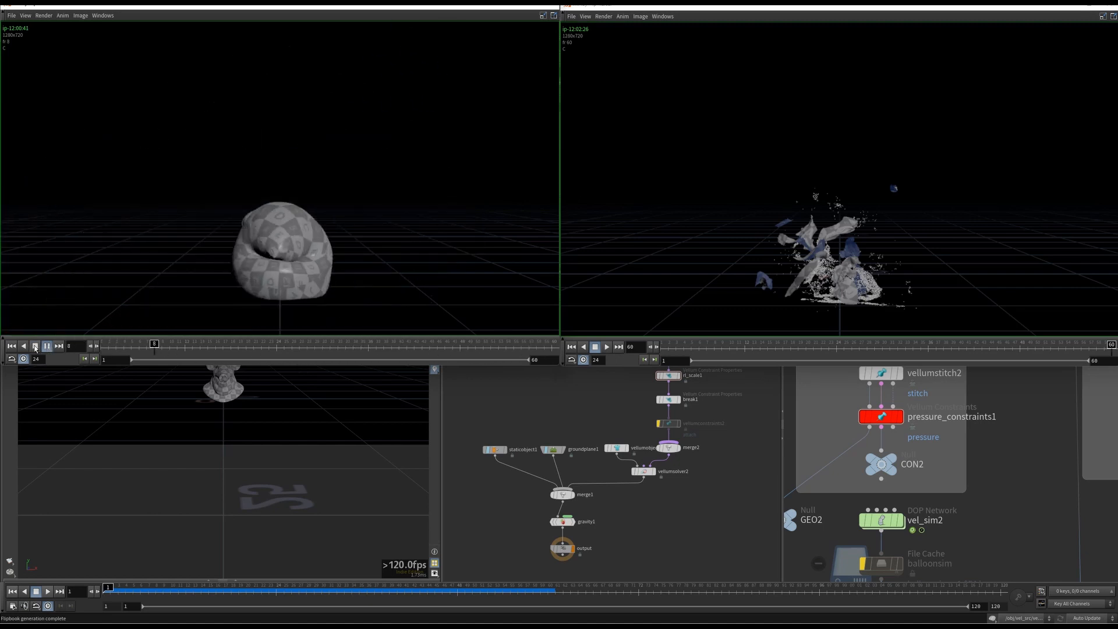
click(35, 347)
mouse_move(471, 351)
mouse_down()
mouse_move(550, 344)
mouse_move(492, 347)
mouse_move(541, 350)
mouse_up()
click(607, 347)
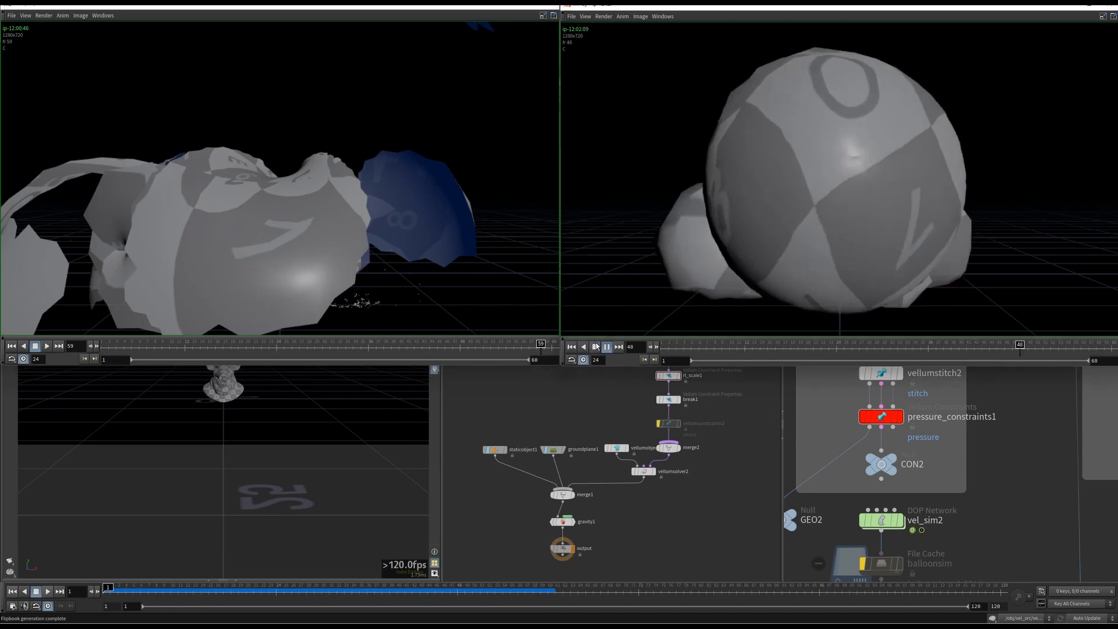
click(595, 347)
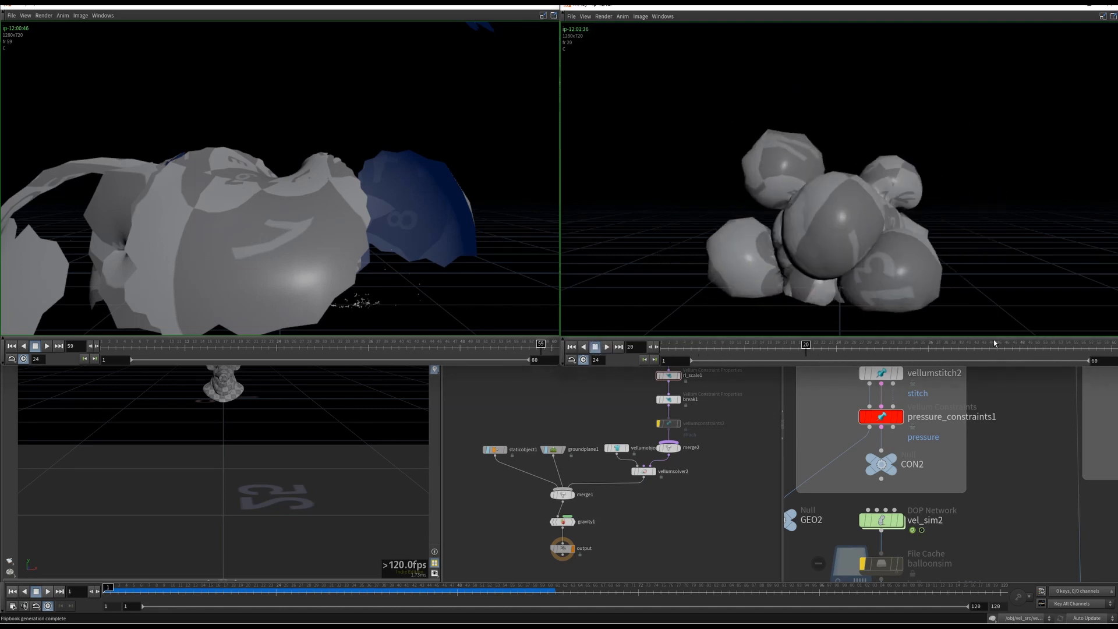
drag(1000, 355, 1110, 349)
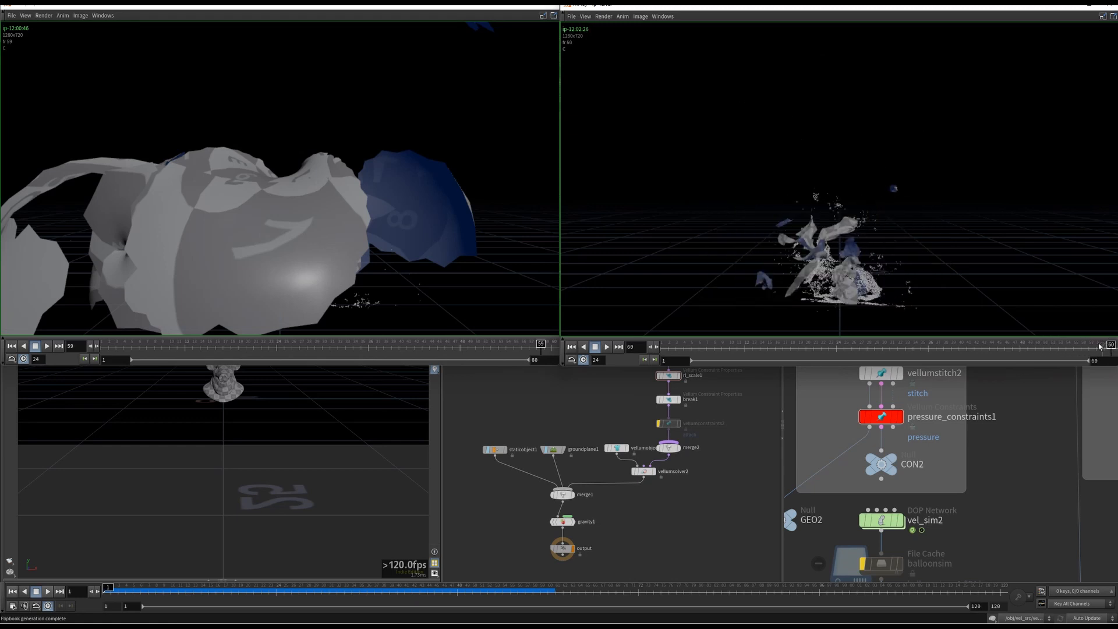
click(541, 430)
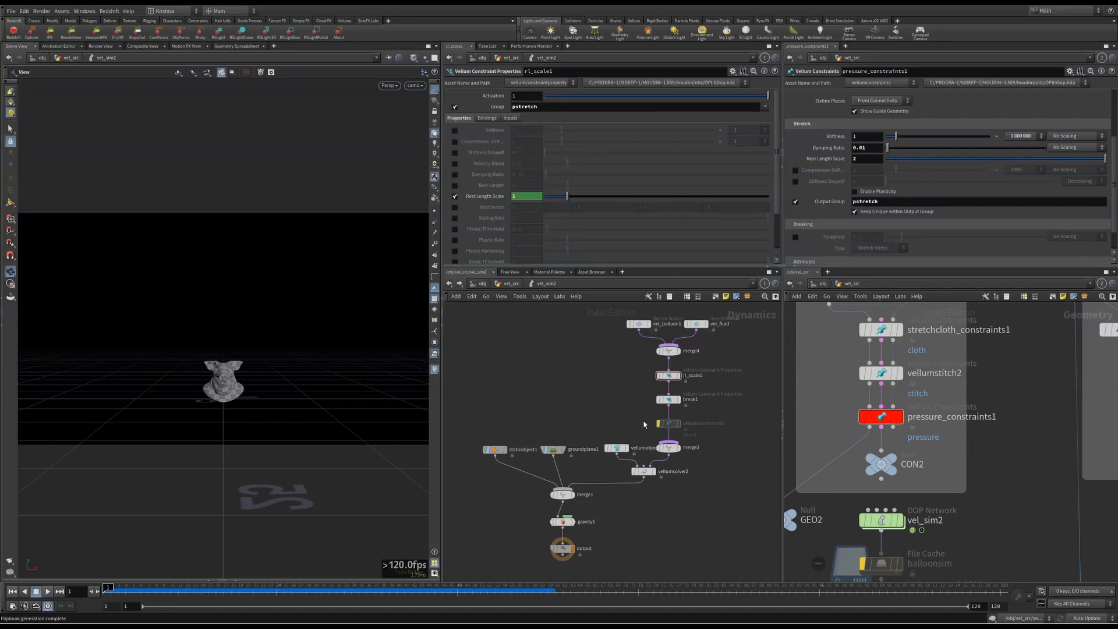
Remove the bypass from the vellumconstraints2 attach node in the DOP network
click(669, 423)
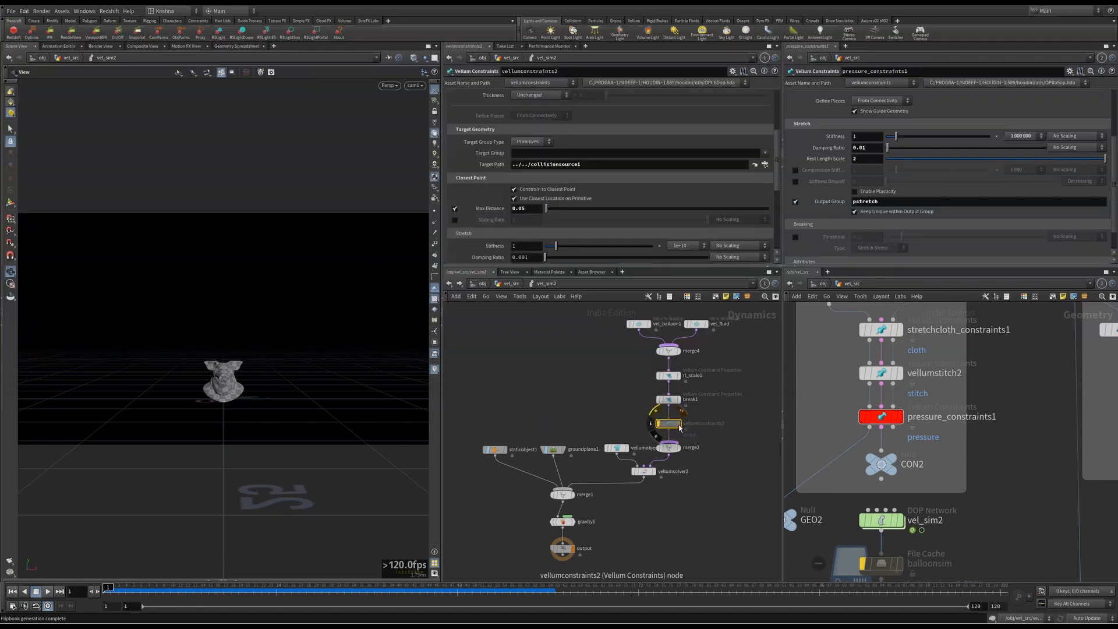
scroll(676, 423, up, 3)
scroll(658, 419, down, 3)
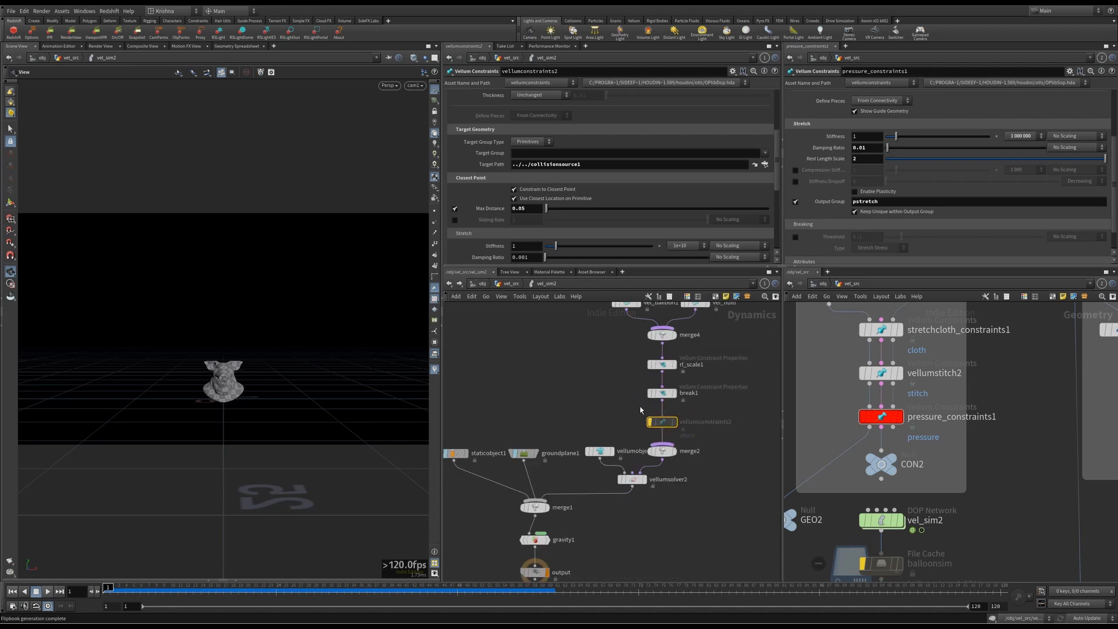
click(650, 422)
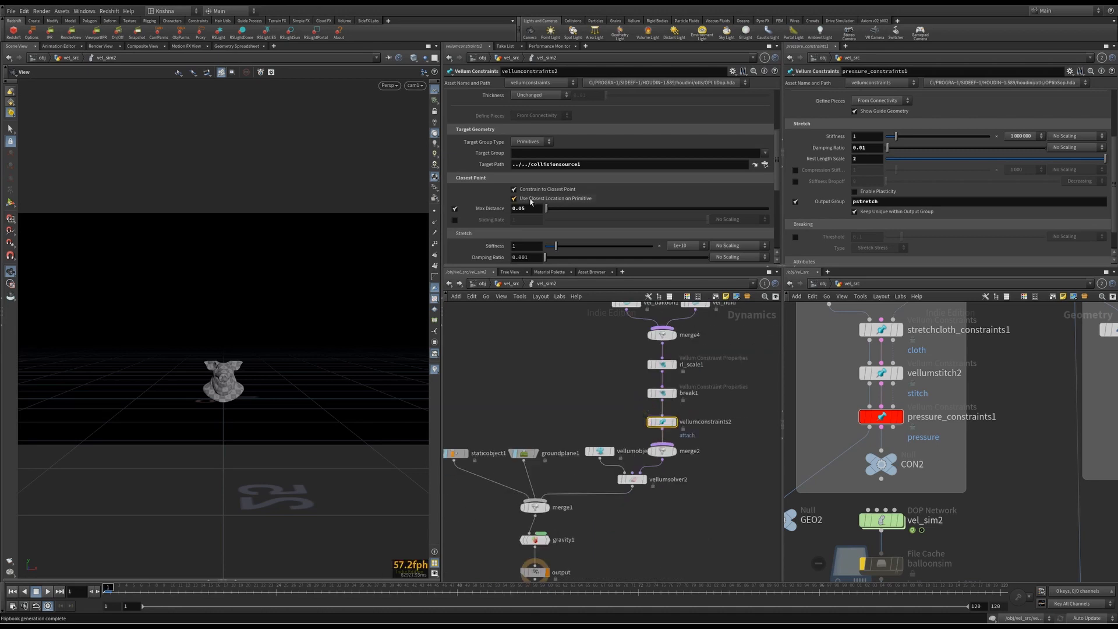
Examine the vellumconstraints2 point group stream_vel_fluid together with the vel_fluid source node it refers to
scroll(513, 192, up, 4)
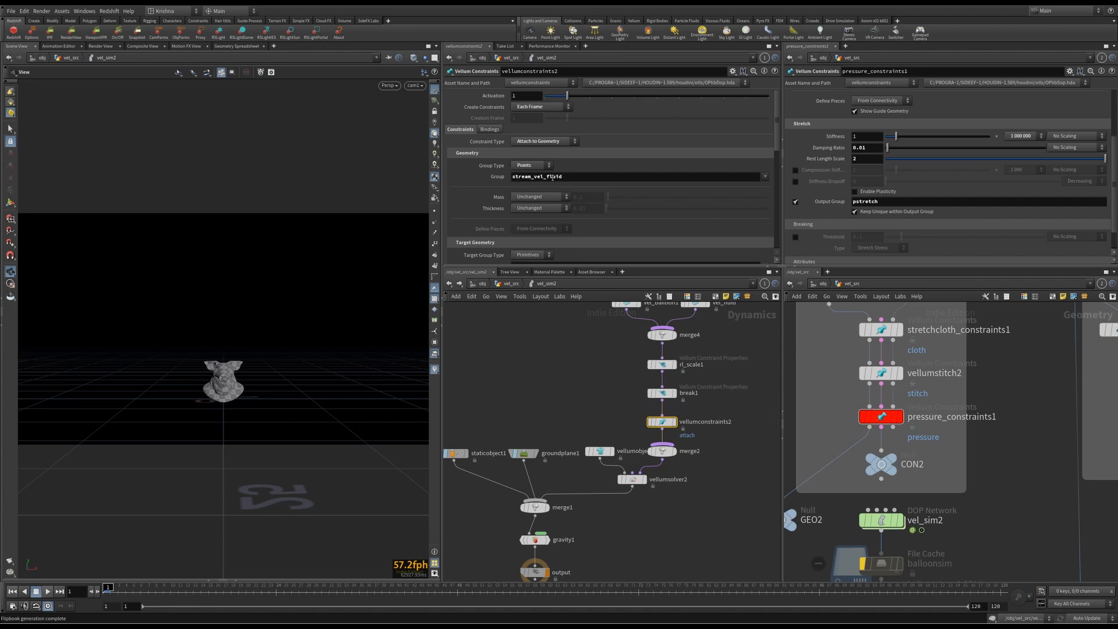
middle_drag(720, 339, 713, 357)
click(687, 319)
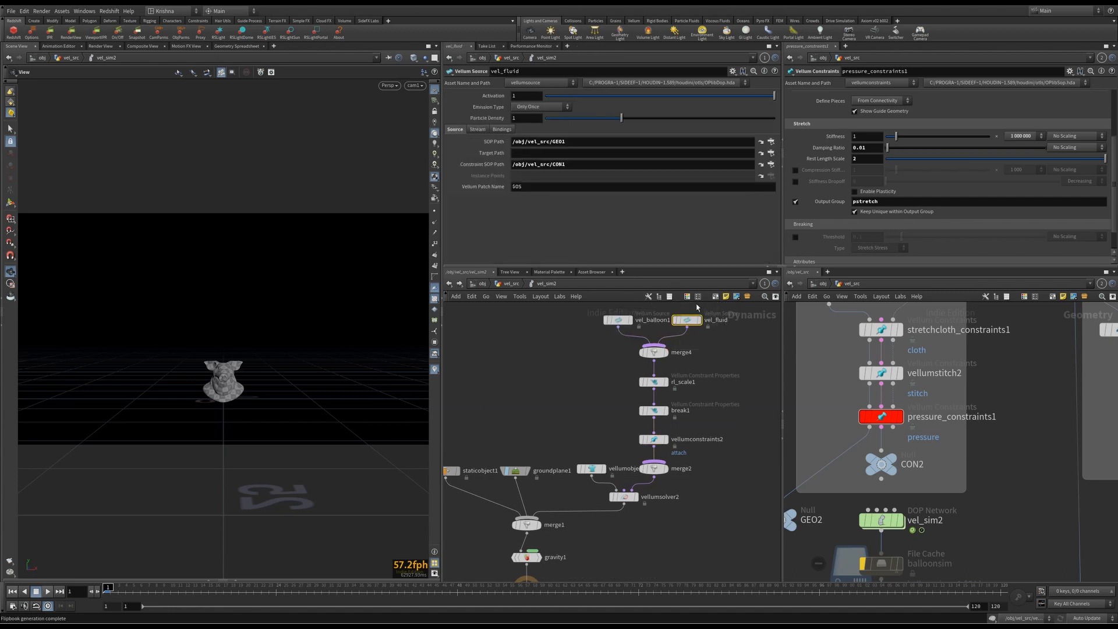
click(653, 439)
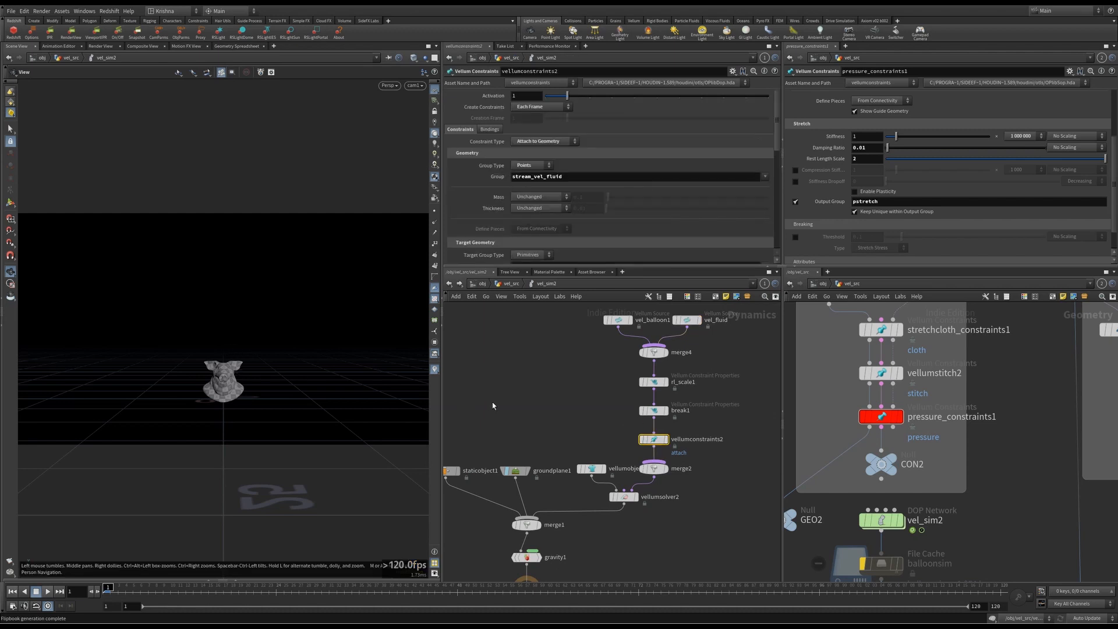
drag(583, 176, 507, 180)
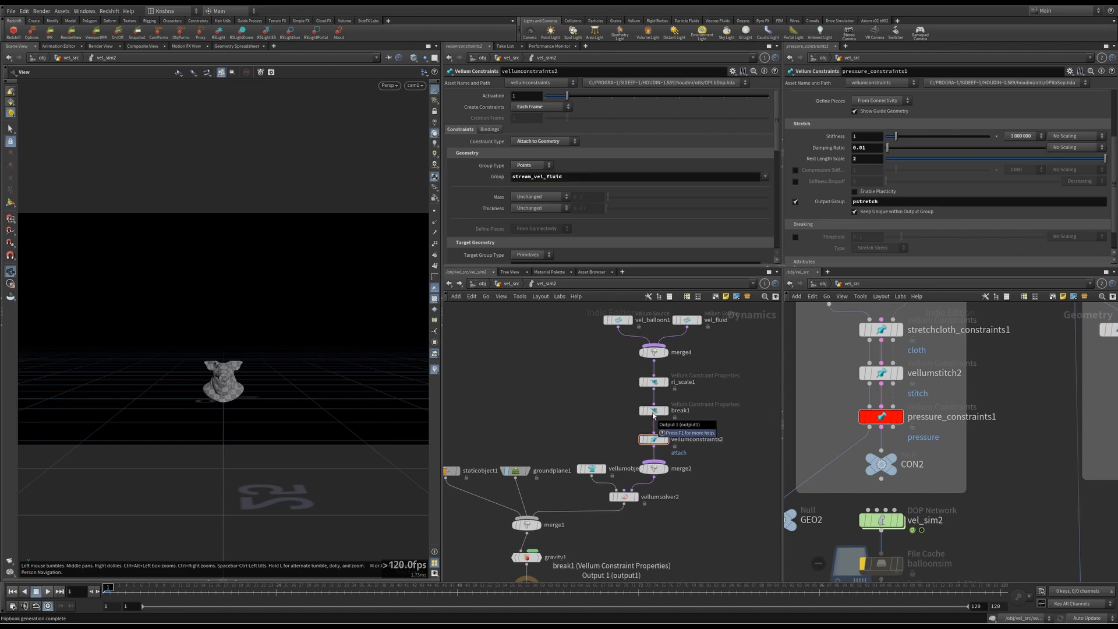
mouse_move(663, 418)
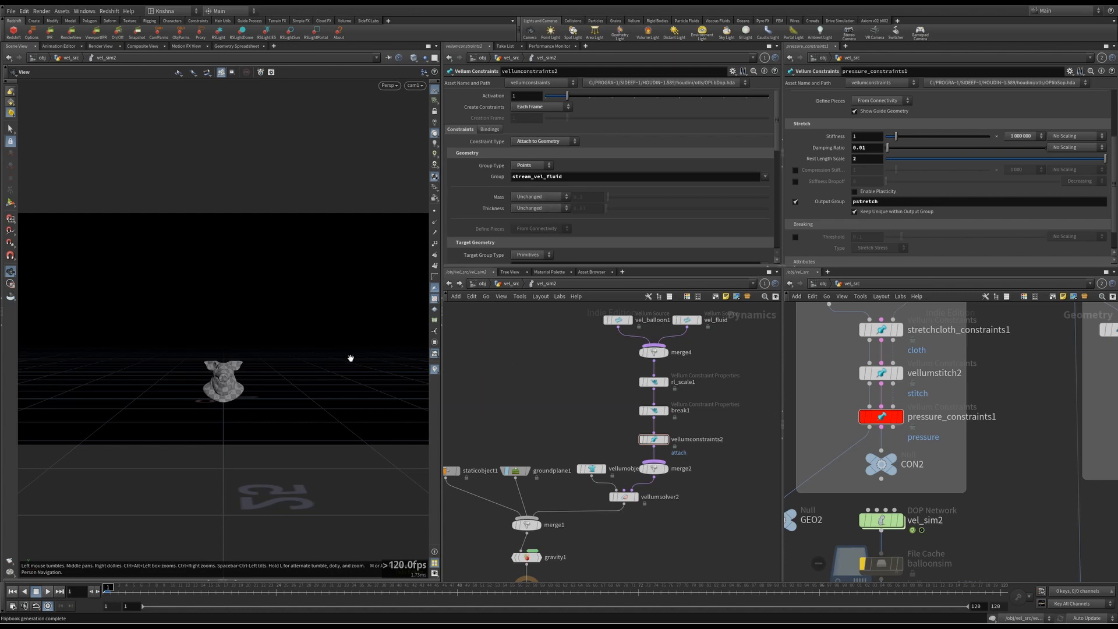
Show the staticobject1 collision cage in the viewport and review the target geometry and closest-point settings of vellumconstraints2
middle_drag(481, 445, 515, 416)
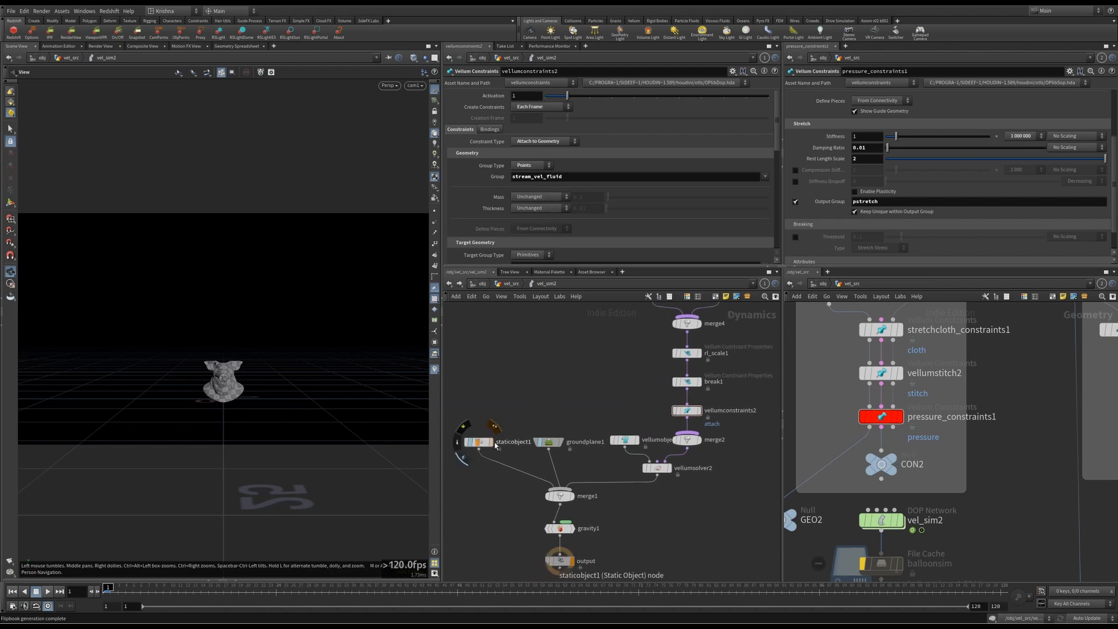
click(466, 460)
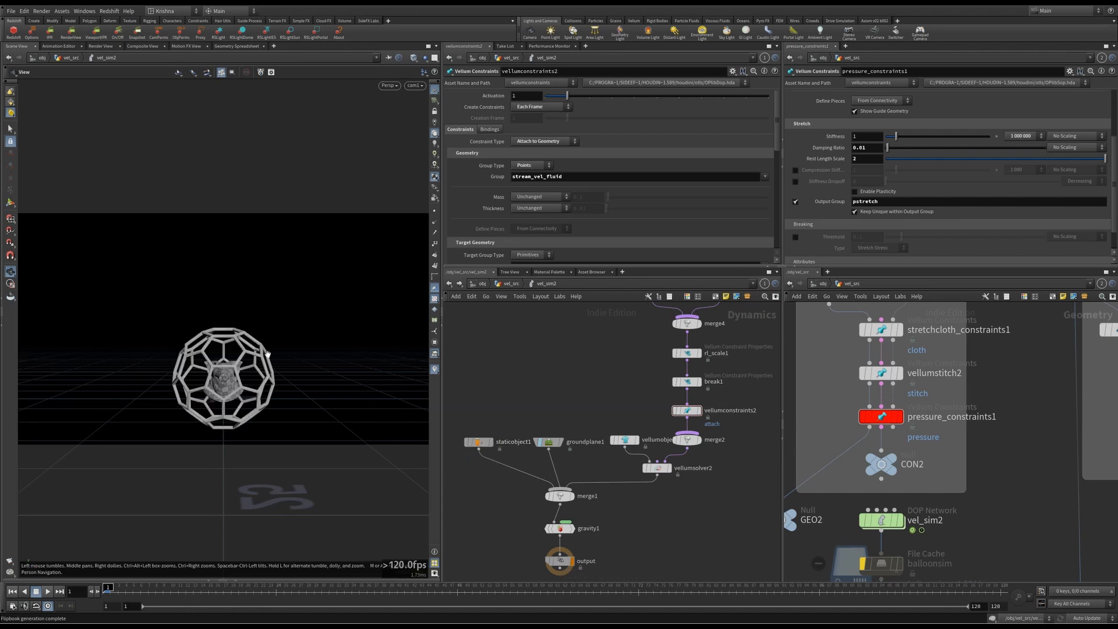
scroll(541, 250, down, 3)
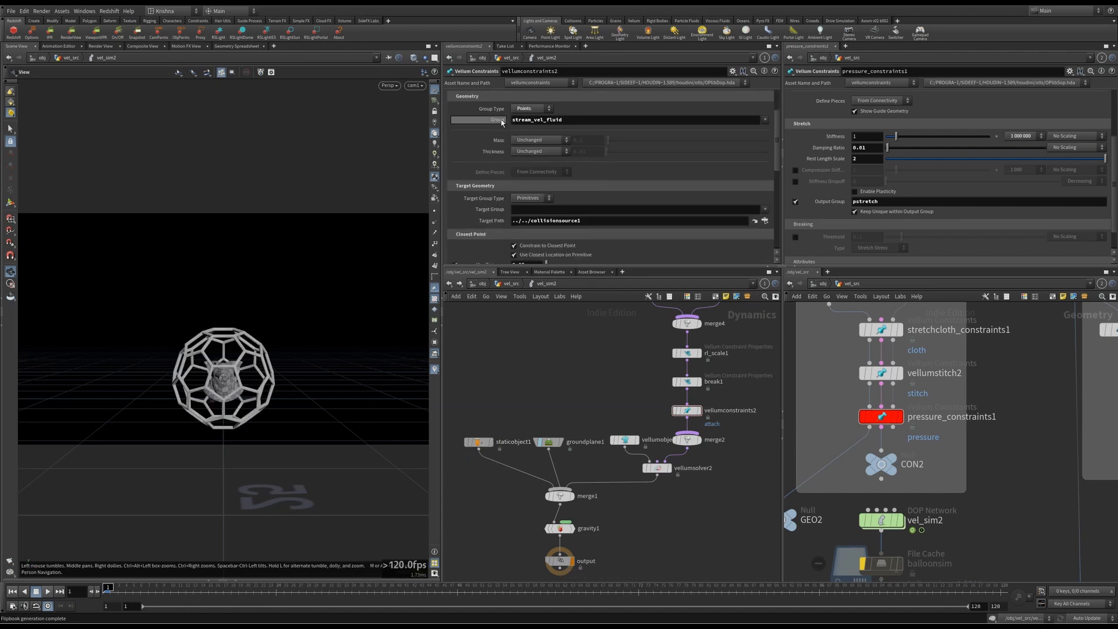
scroll(517, 156, down, 2)
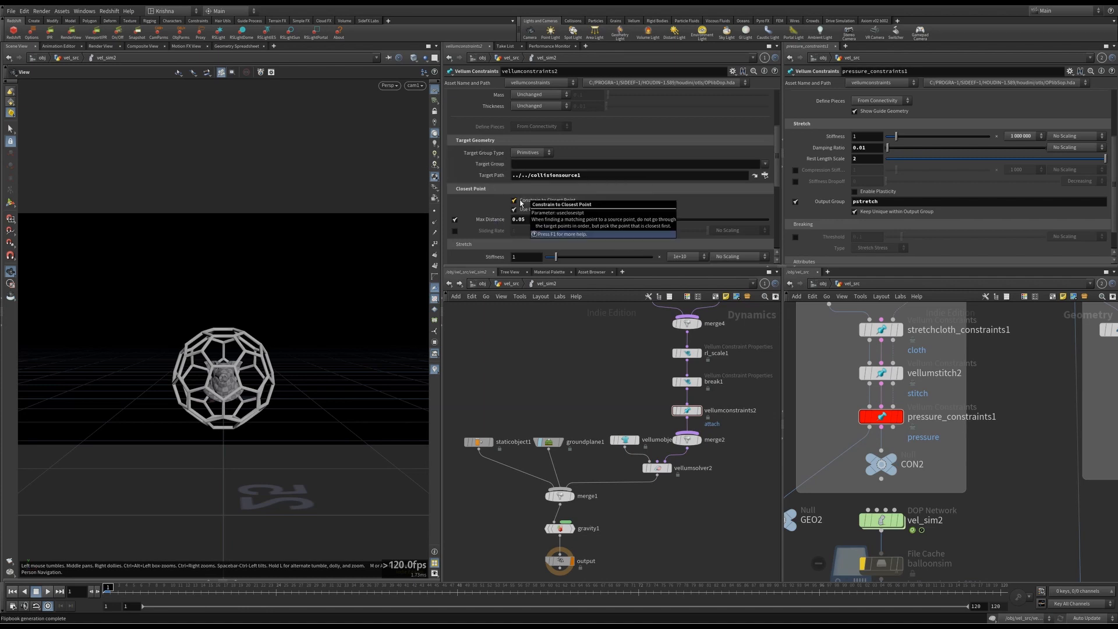
Find the collisionsource1 node above the FLUID setup and select it to check the geometry used as the attach target
key(h)
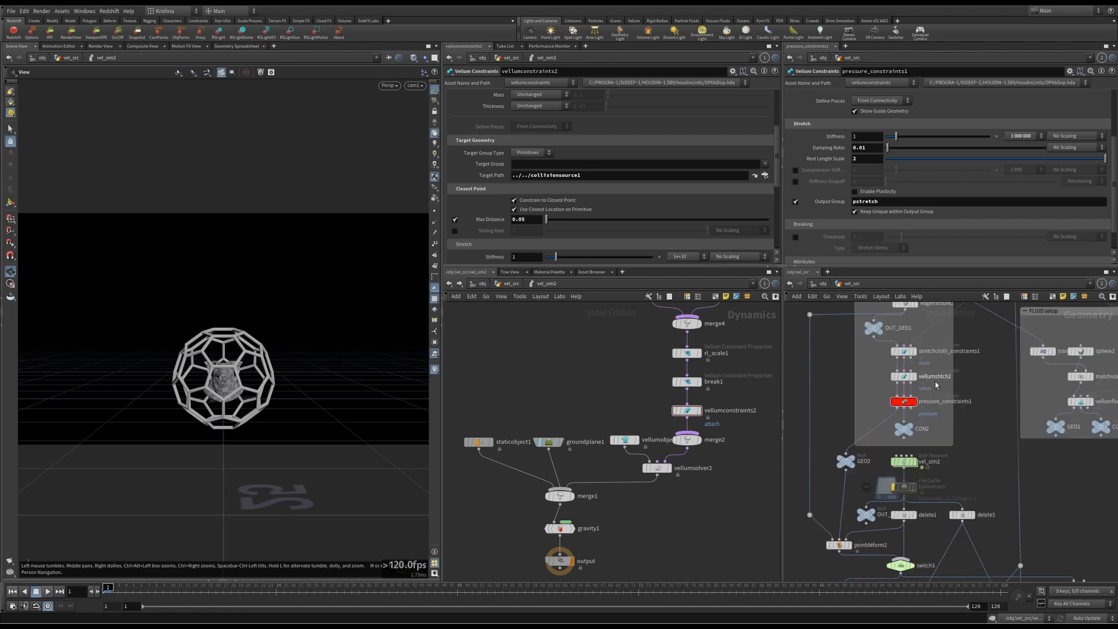
scroll(1022, 364, up, 6)
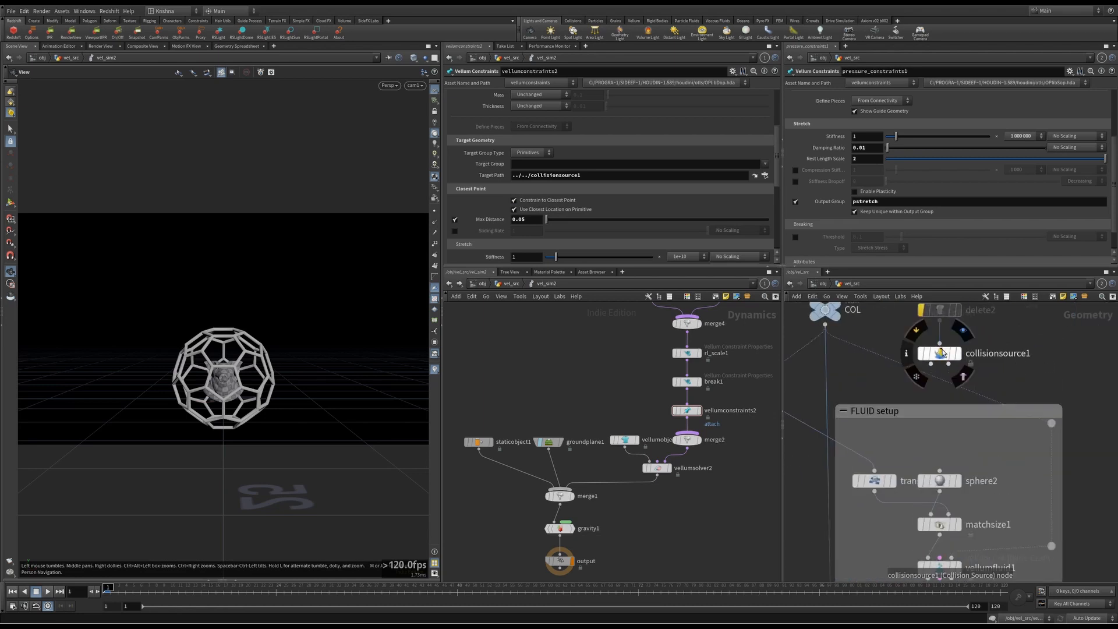
click(949, 356)
key(Escape)
click(940, 352)
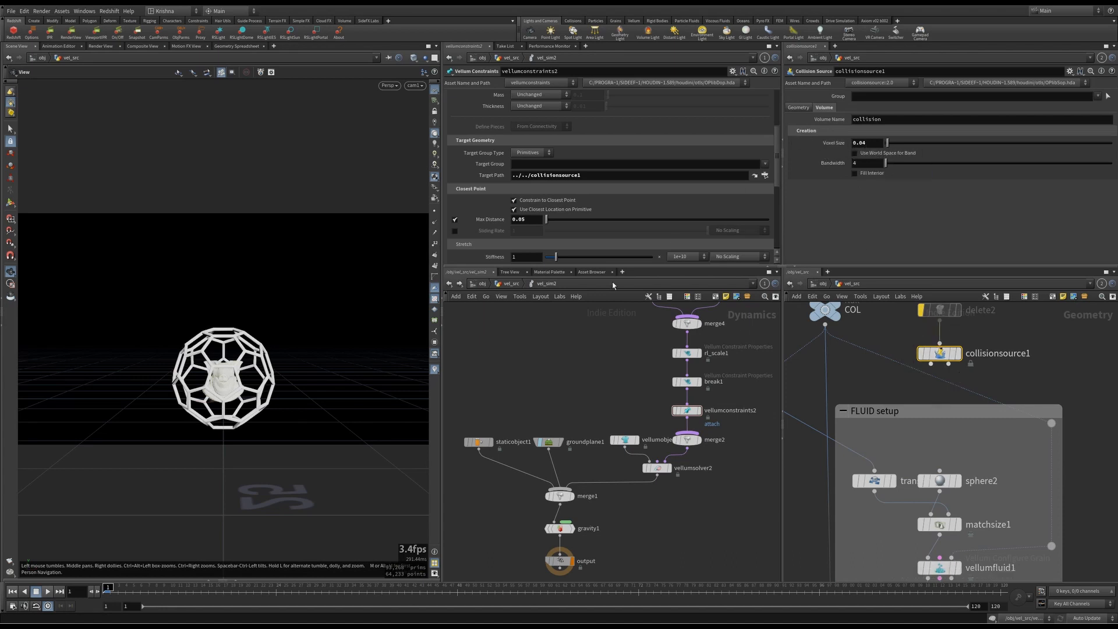
scroll(497, 227, down, 1)
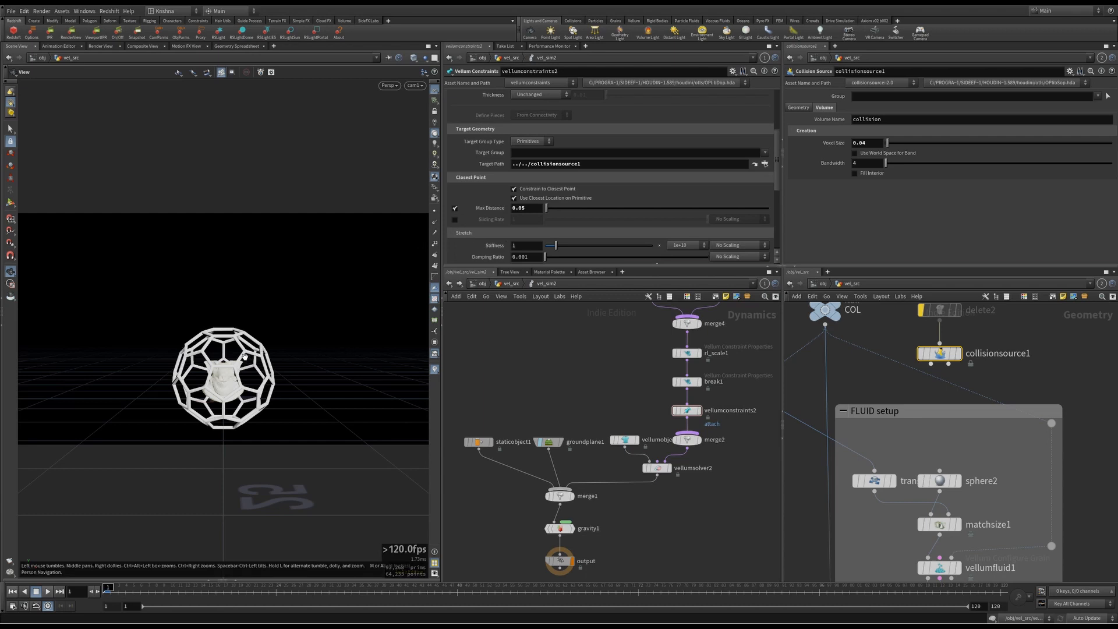
Add a Vellum attach constraint node beside pressure_constraints1, wire it to that node's output, and display its constraints on the cage
scroll(955, 391, down, 5)
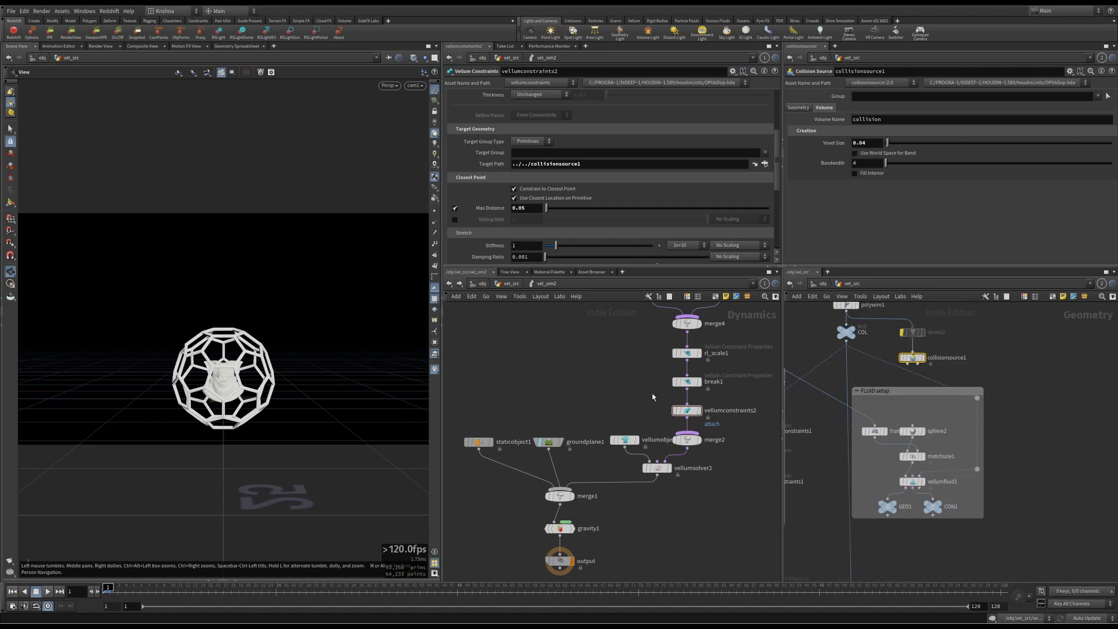
key(Tab)
text(attac)
key(Down)
key(Return)
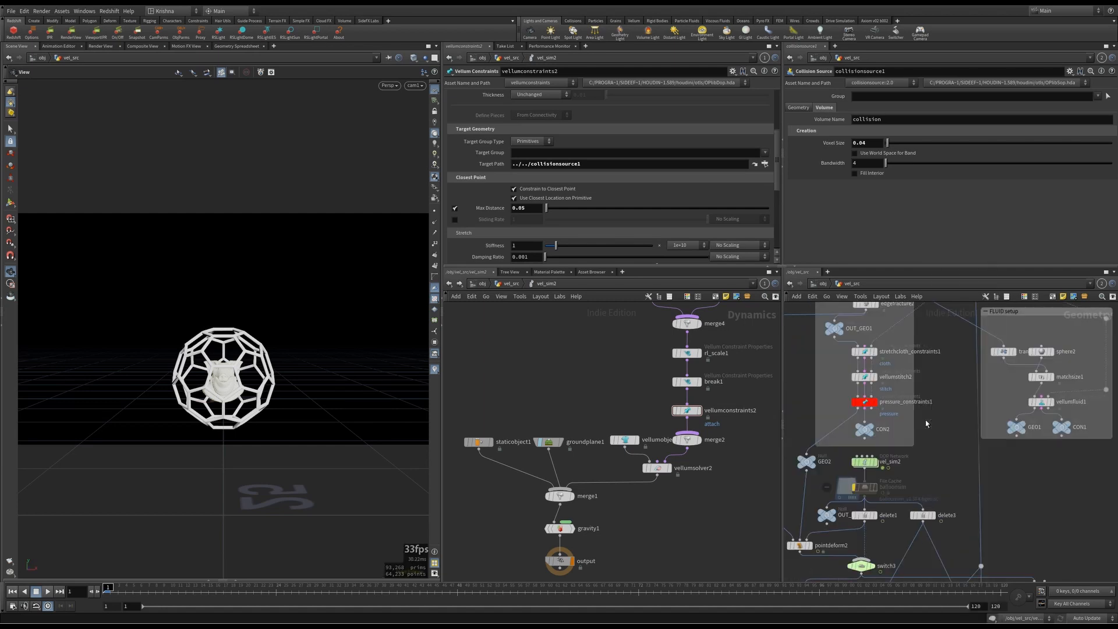
click(926, 420)
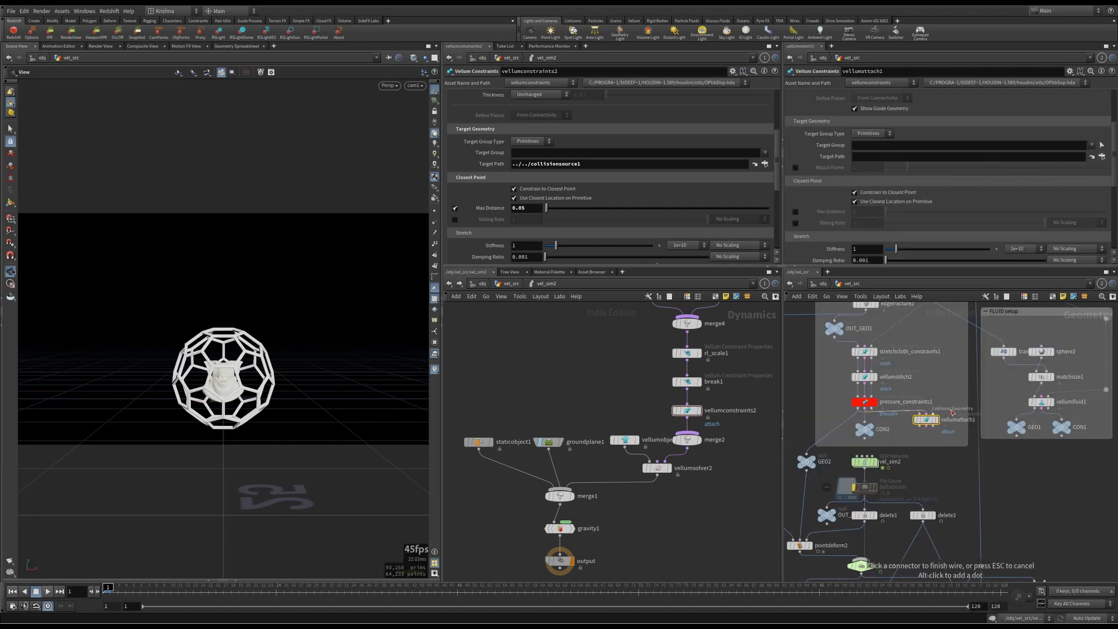
click(937, 419)
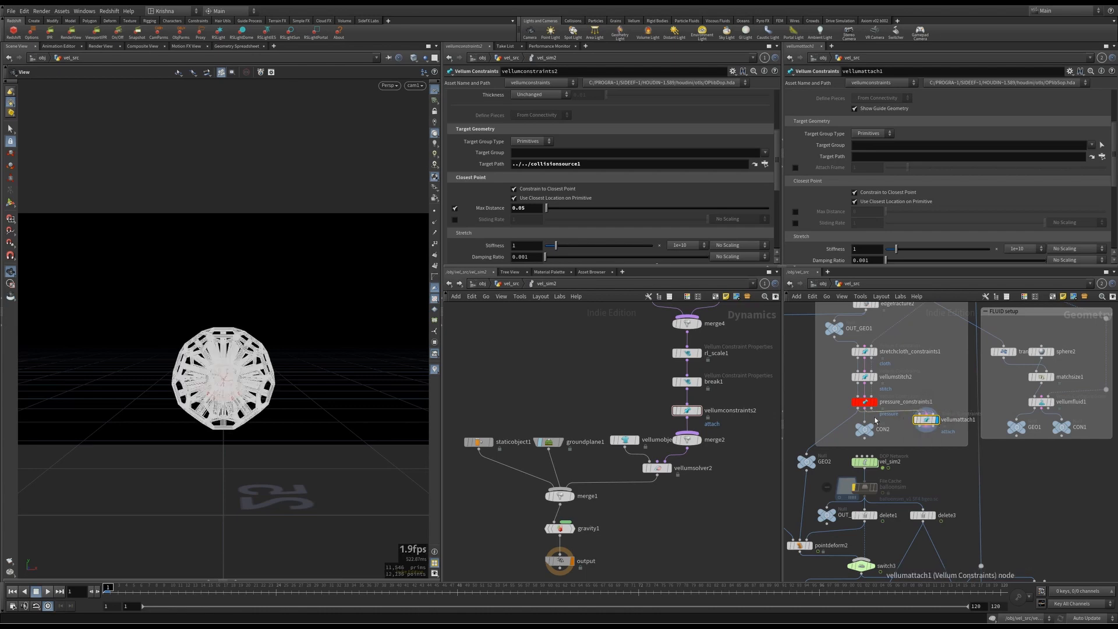
scroll(226, 375, up, 6)
scroll(226, 375, up, 3)
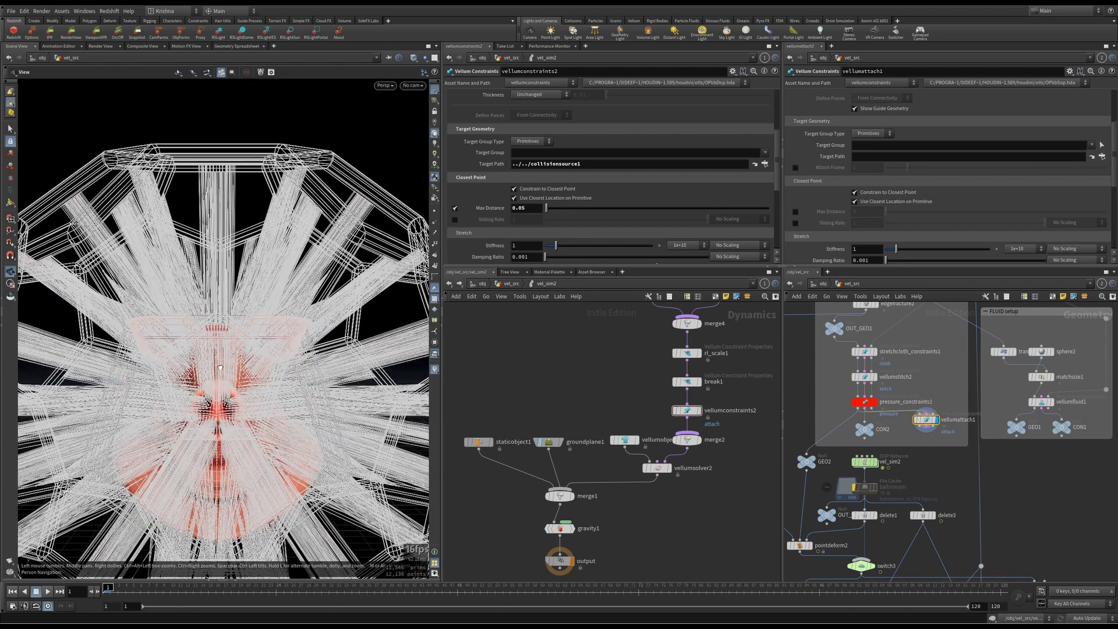
drag(227, 376, 262, 322)
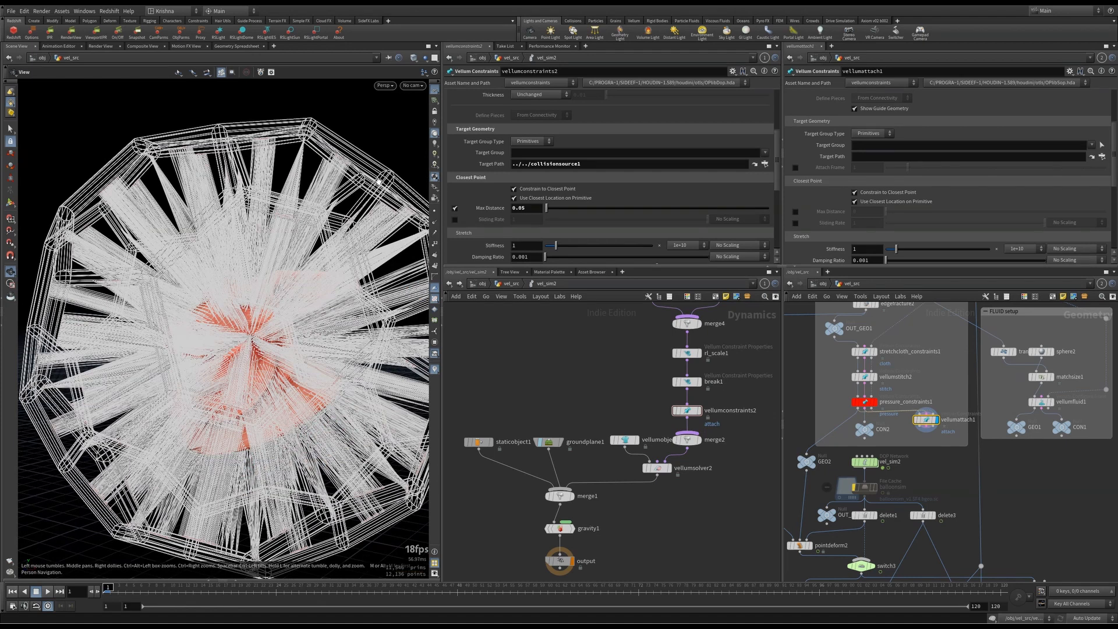
Enable the maximum distance on vellumattach1 and set it to 0.05
drag(313, 222, 332, 229)
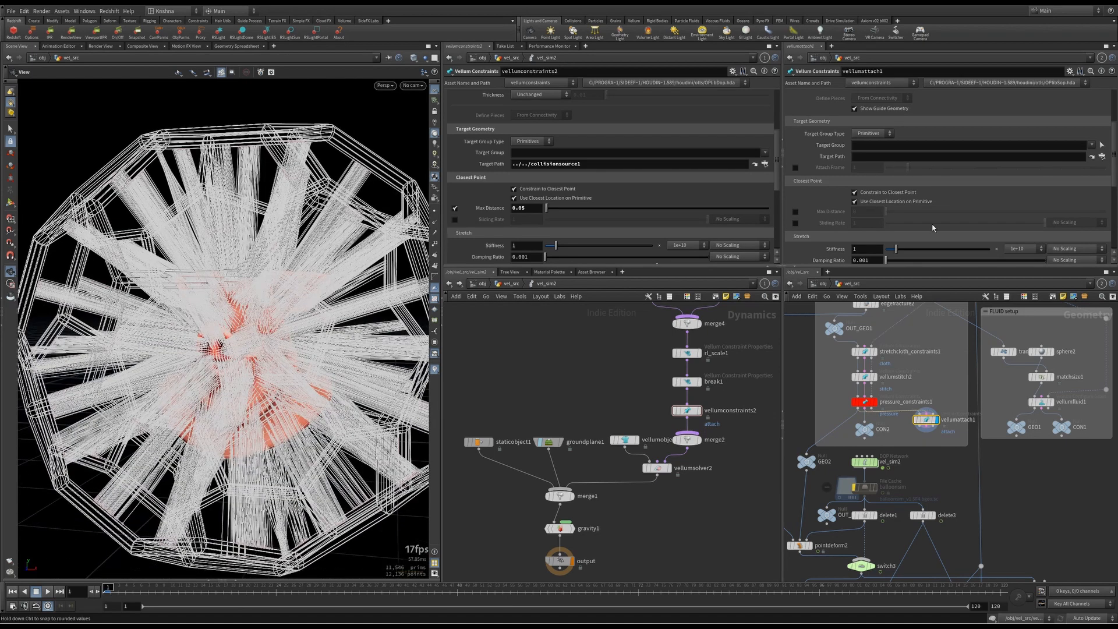
scroll(840, 228, down, 2)
scroll(840, 228, down, 1)
click(795, 178)
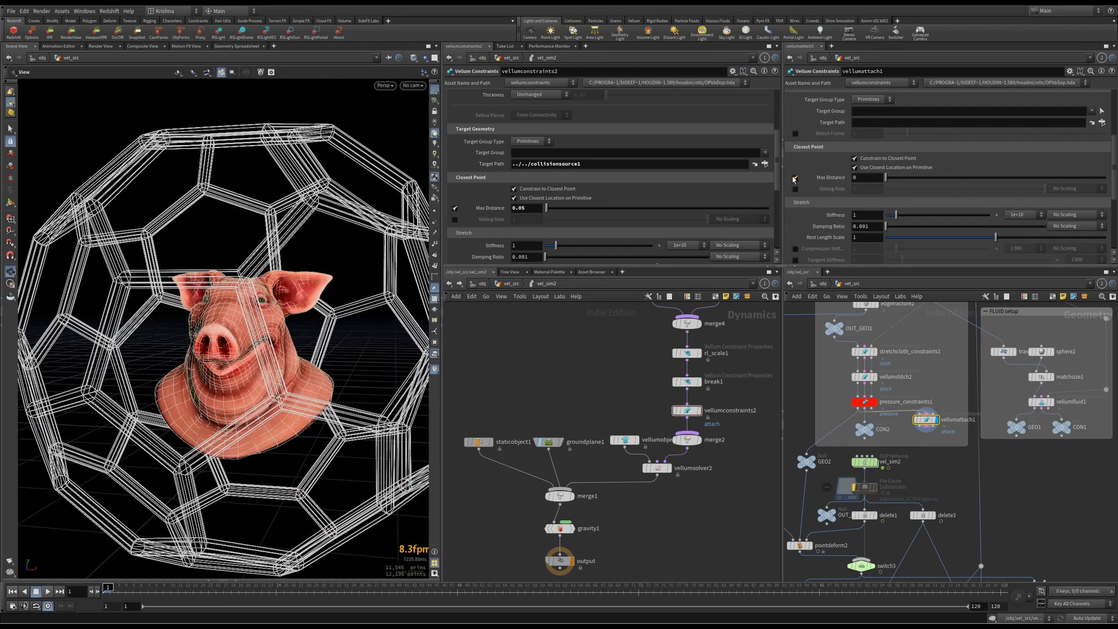
click(865, 175)
key(Return)
middle_drag(865, 175, 896, 184)
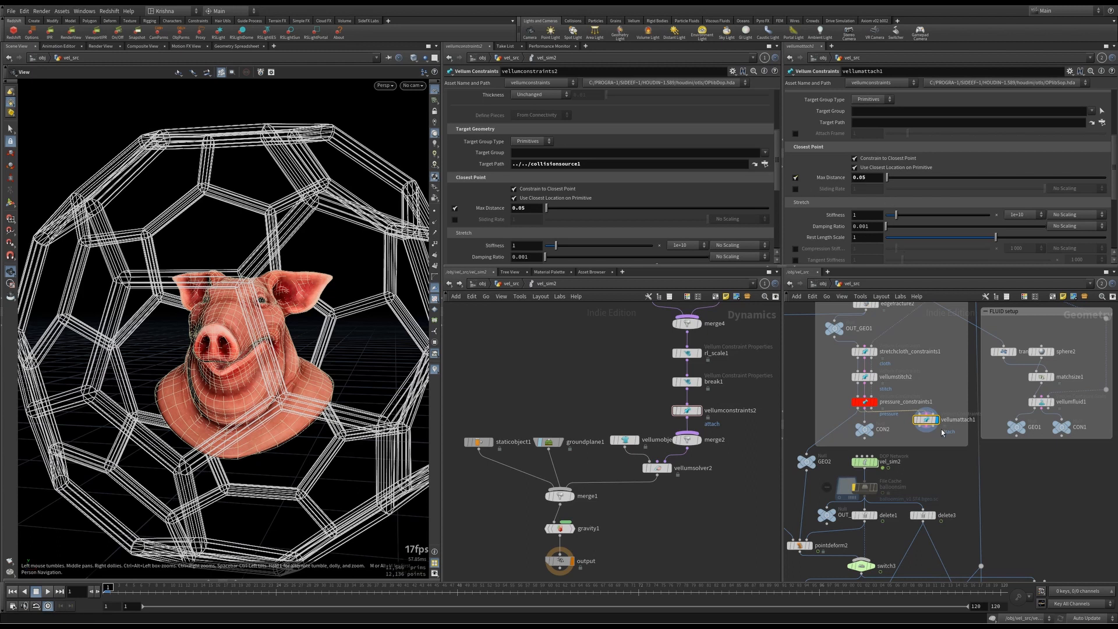
Undo the maximum distance change, the wiring and the creation of vellumattach1 beside pressure_constraints1
key(ctrl+z)
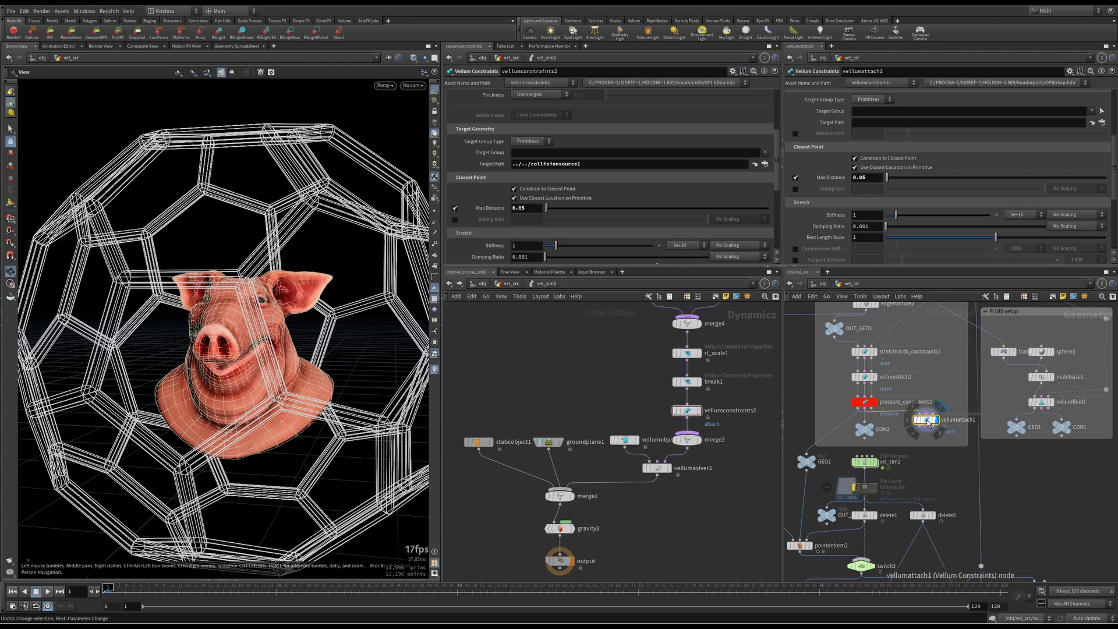
key(ctrl+z)
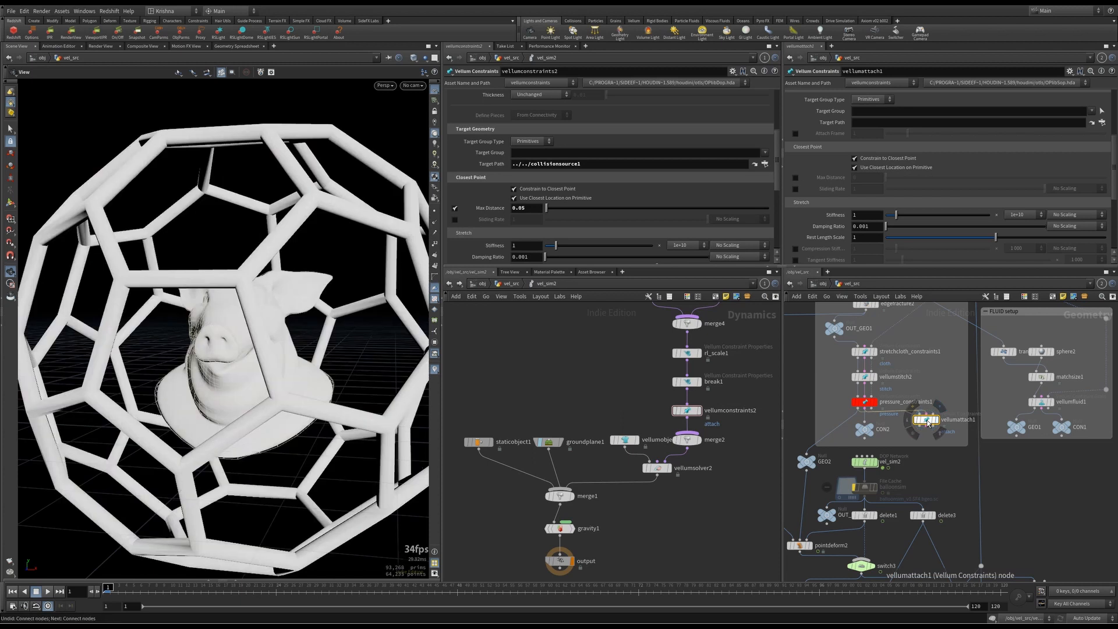
key(ctrl+z)
key(ctrl+z)
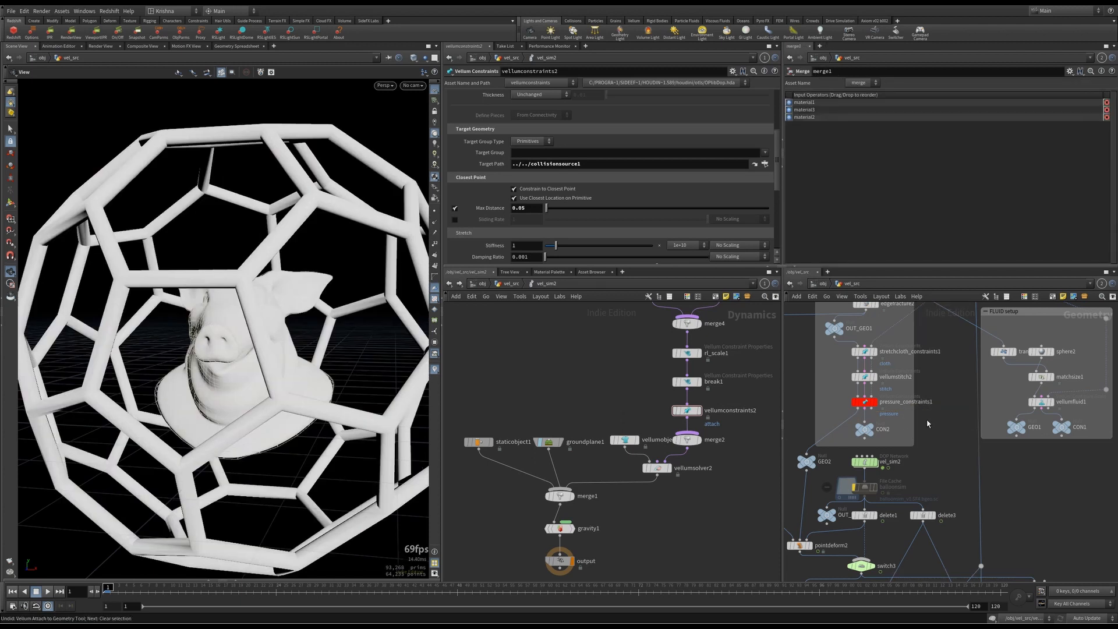
Review the stretch, breaking and constraint creation settings of vellumconstraints2, and check the break1 and rl_scale1 nodes above it
click(687, 410)
scroll(475, 197, down, 4)
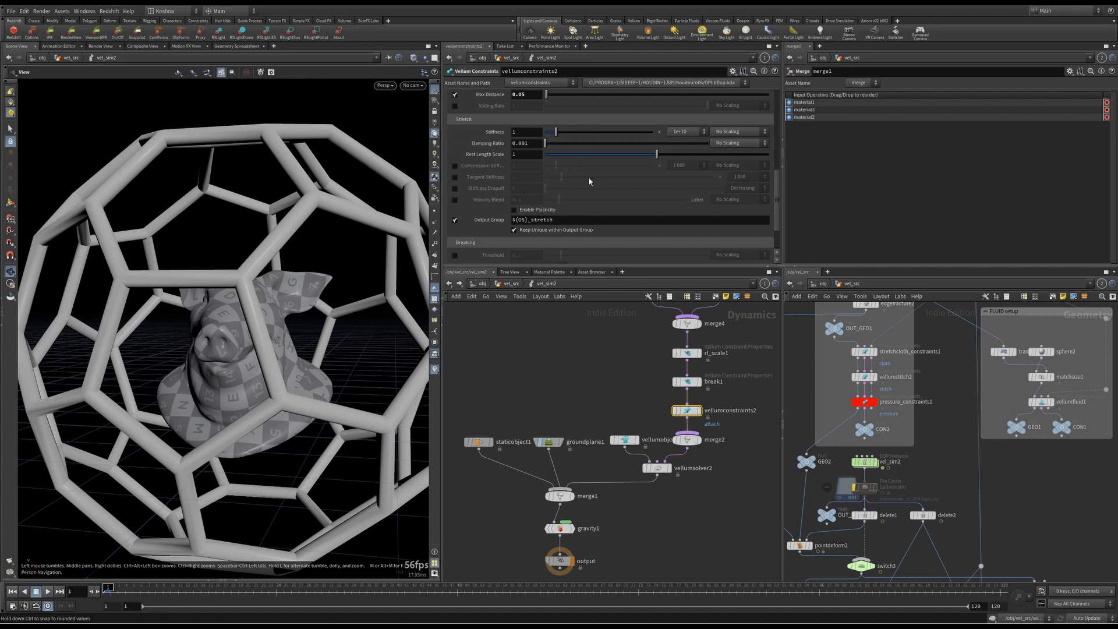
scroll(466, 190, down, 2)
scroll(481, 219, up, 8)
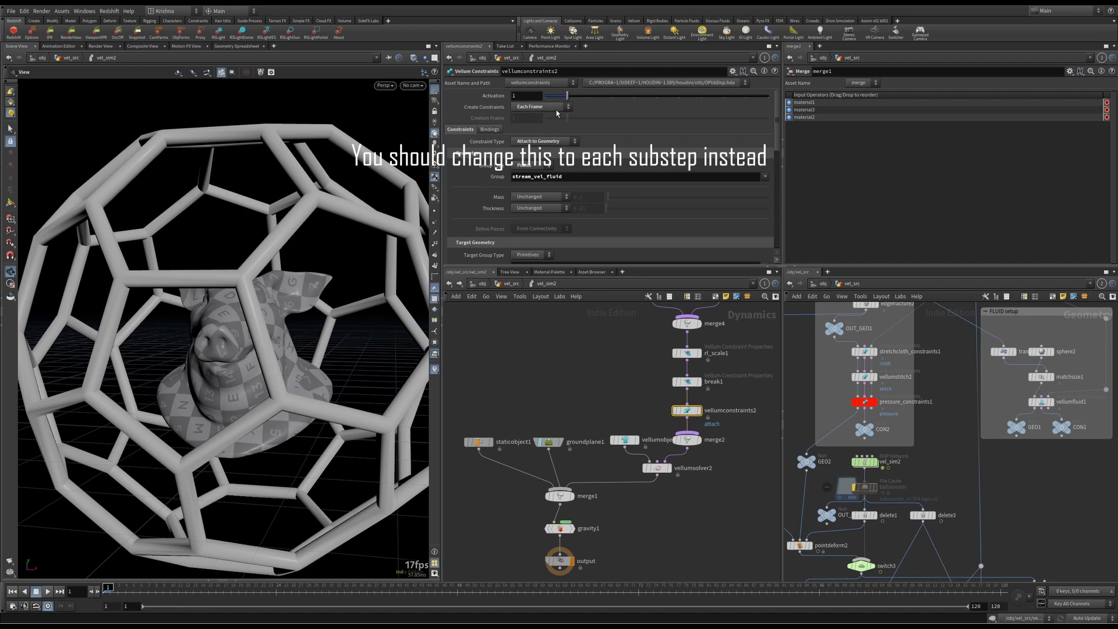
drag(400, 332, 282, 280)
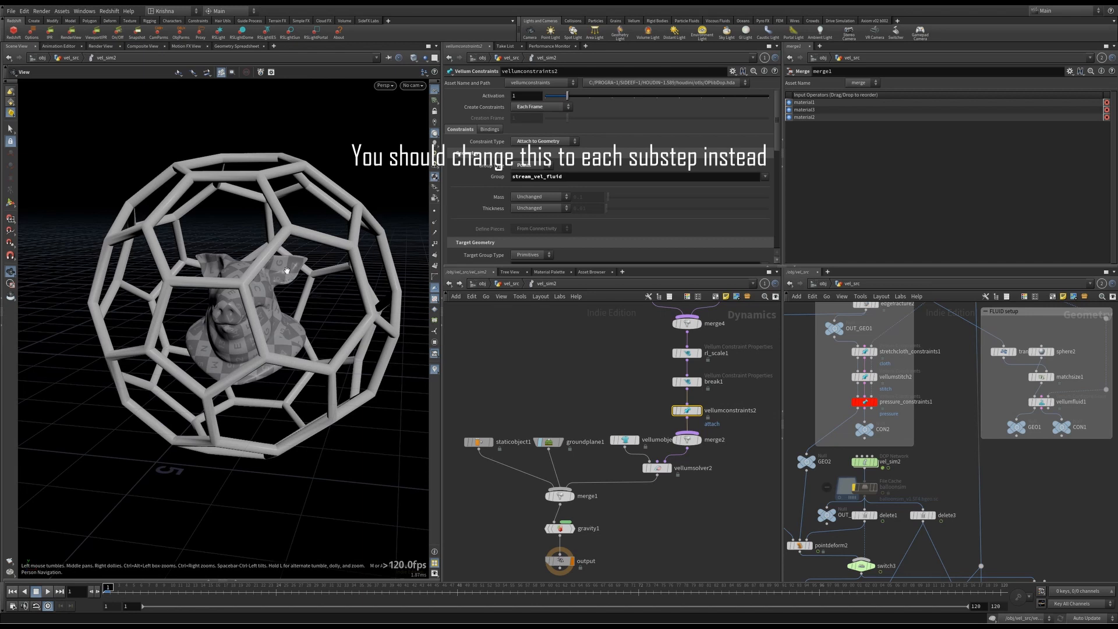
click(687, 381)
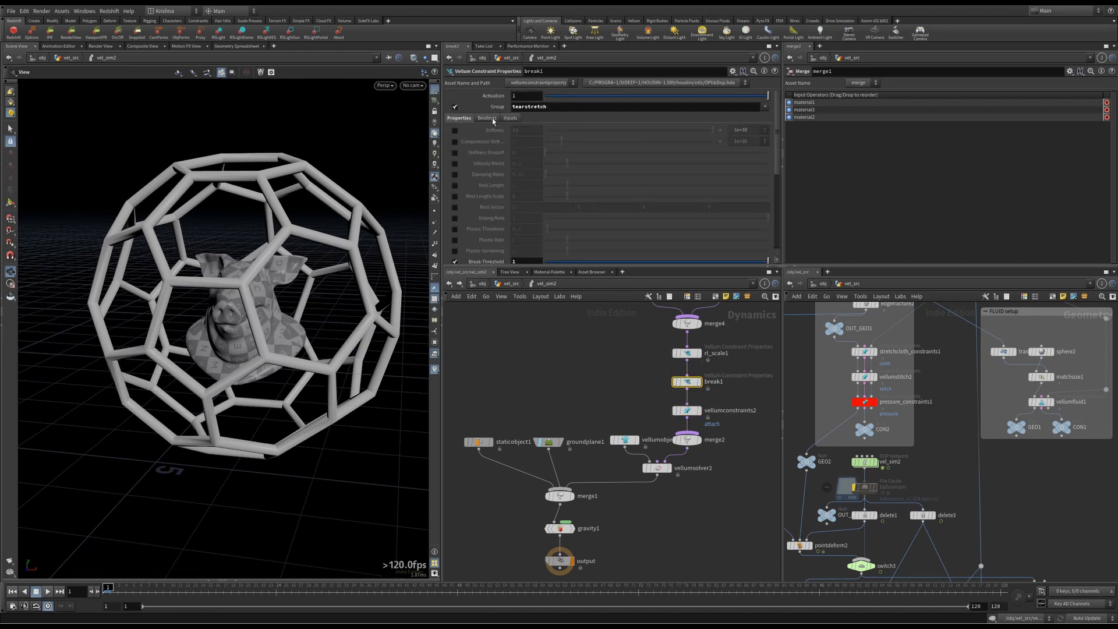
click(687, 353)
click(692, 409)
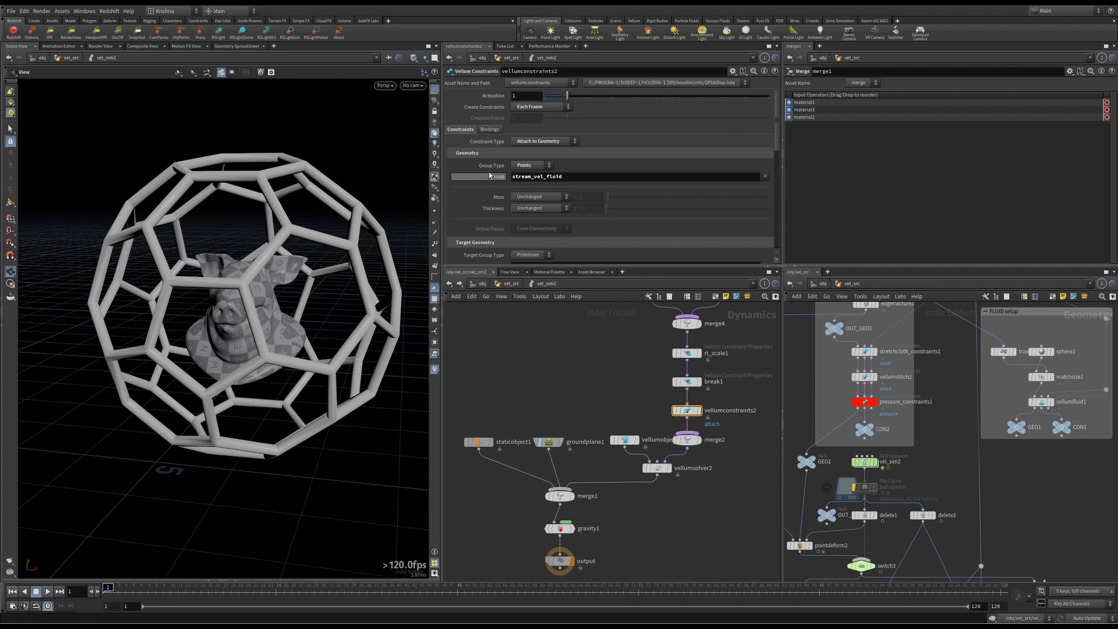
Select vellumsolver2, frame the whole collision cage and play the simulation from frame 1 to about frame 75
scroll(667, 446, down, 3)
click(669, 414)
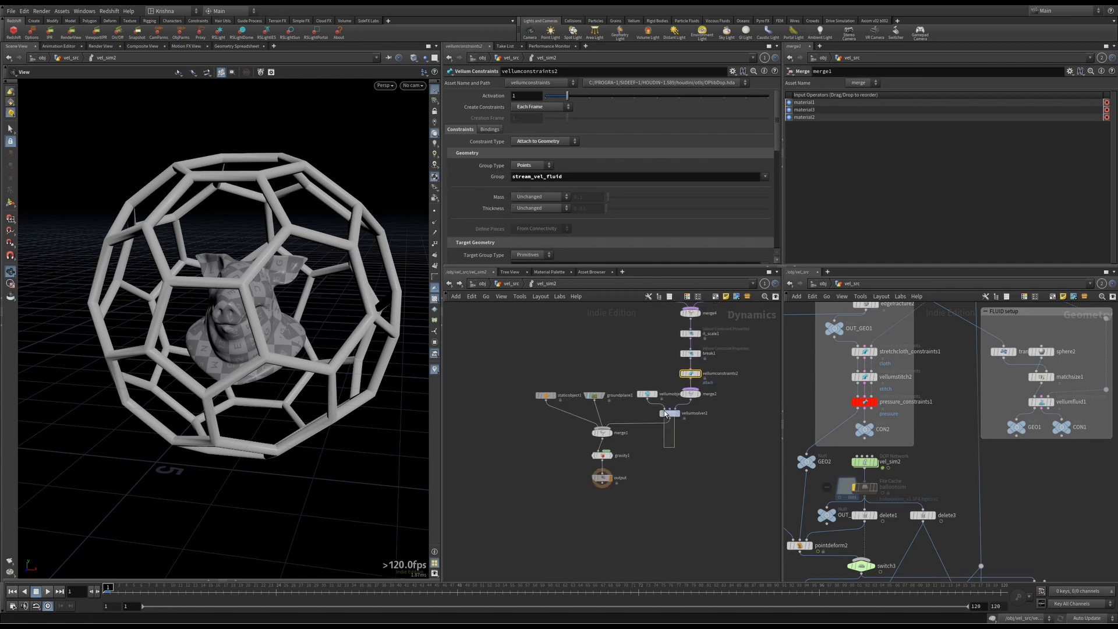
scroll(258, 294, down, 5)
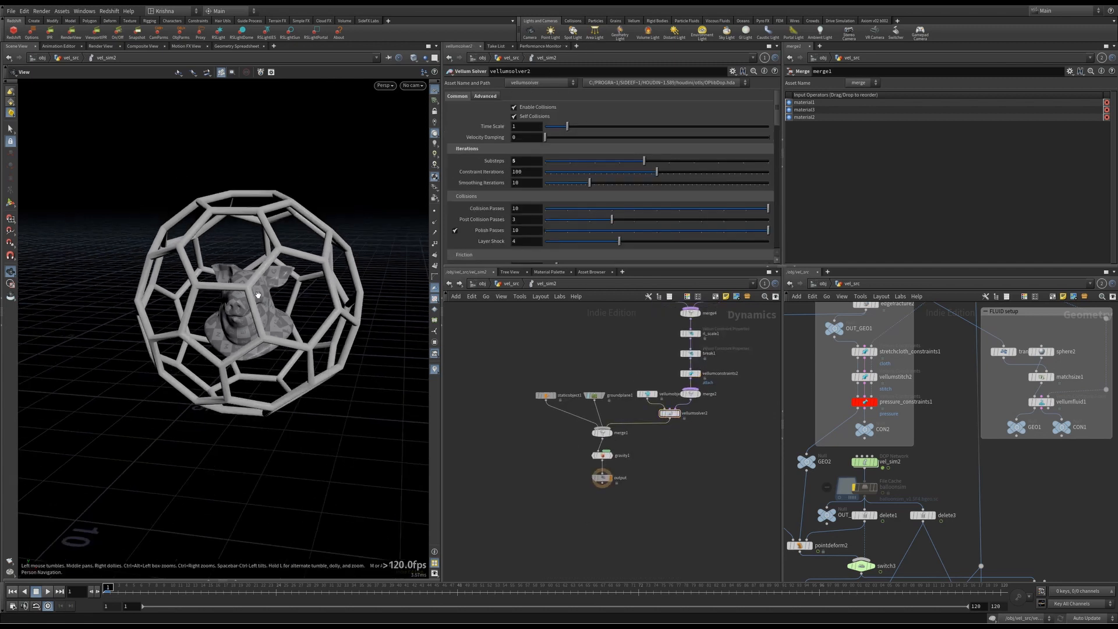
drag(262, 326, 116, 532)
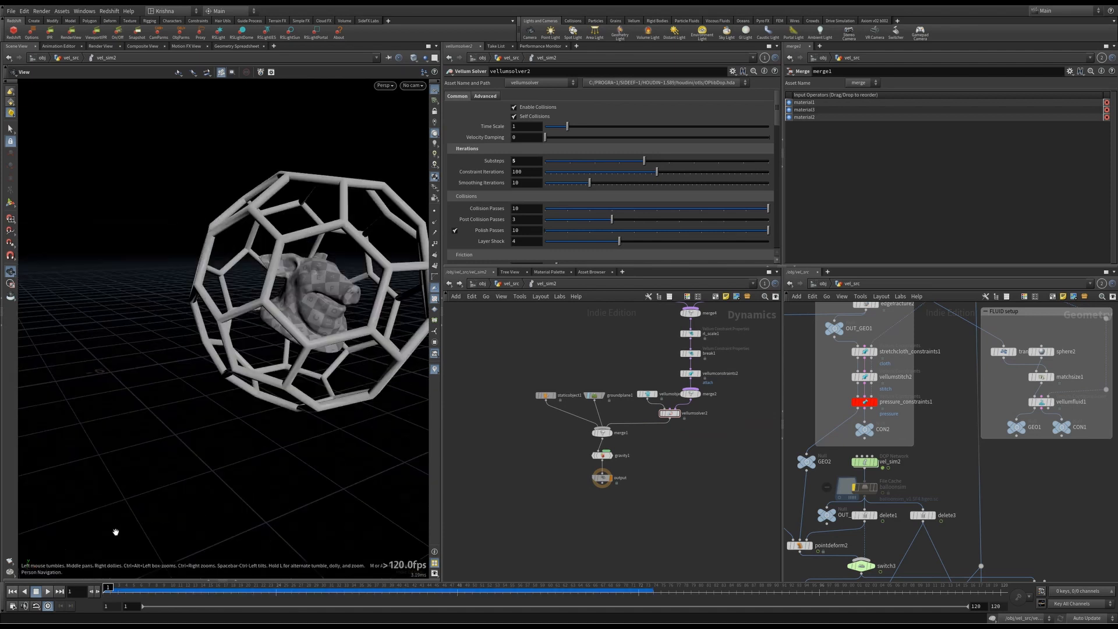
scroll(285, 340, down, 2)
middle_drag(293, 336, 262, 371)
scroll(252, 327, up, 5)
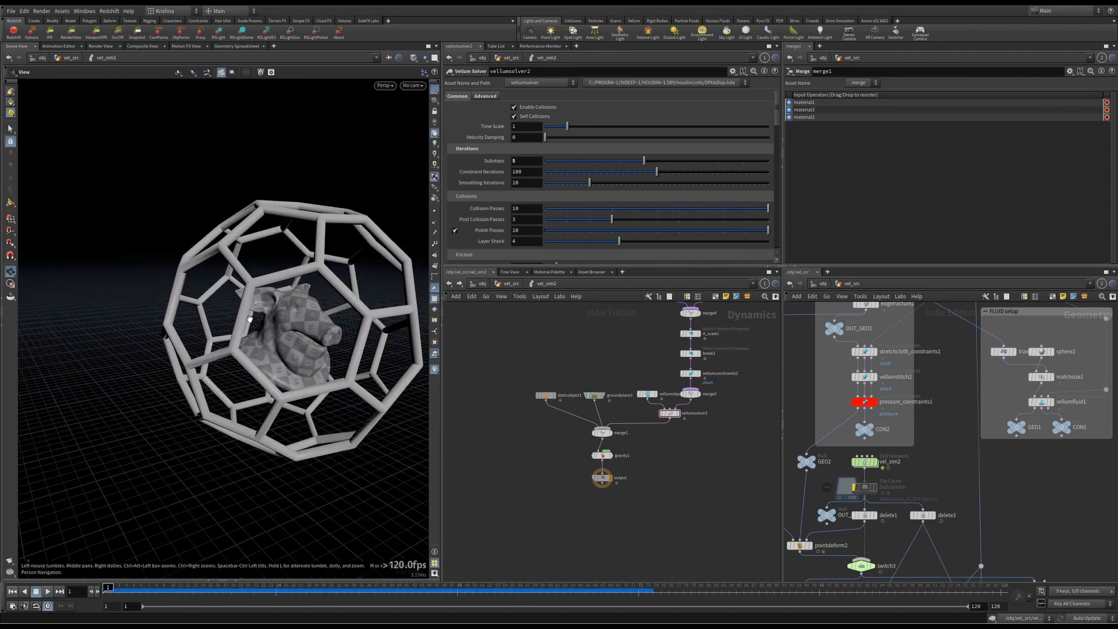
drag(254, 319, 227, 349)
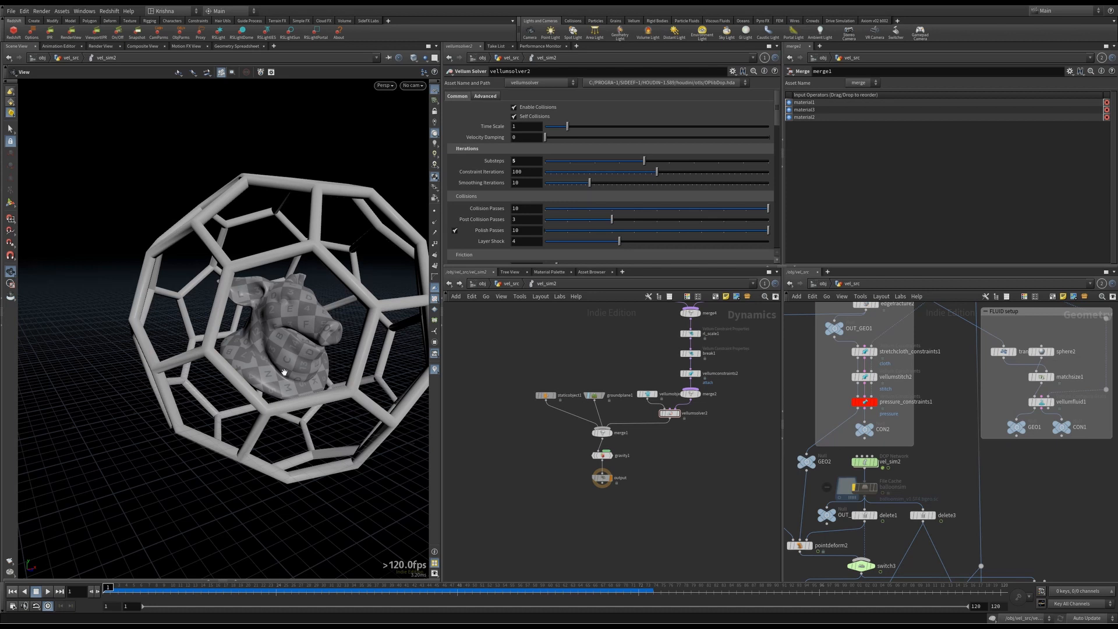
click(49, 592)
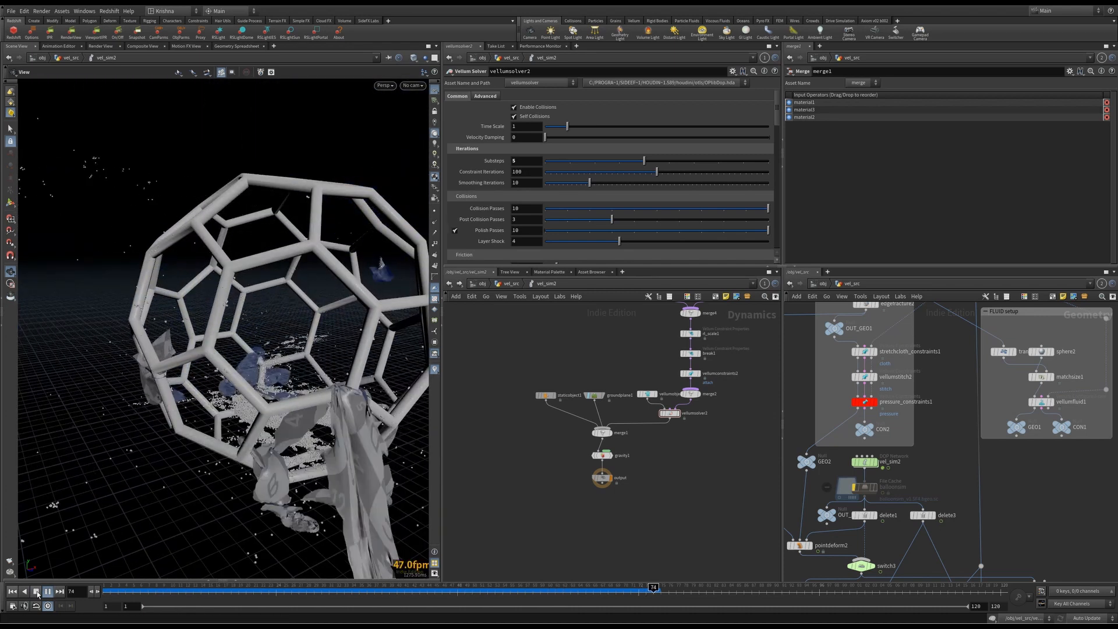
click(36, 592)
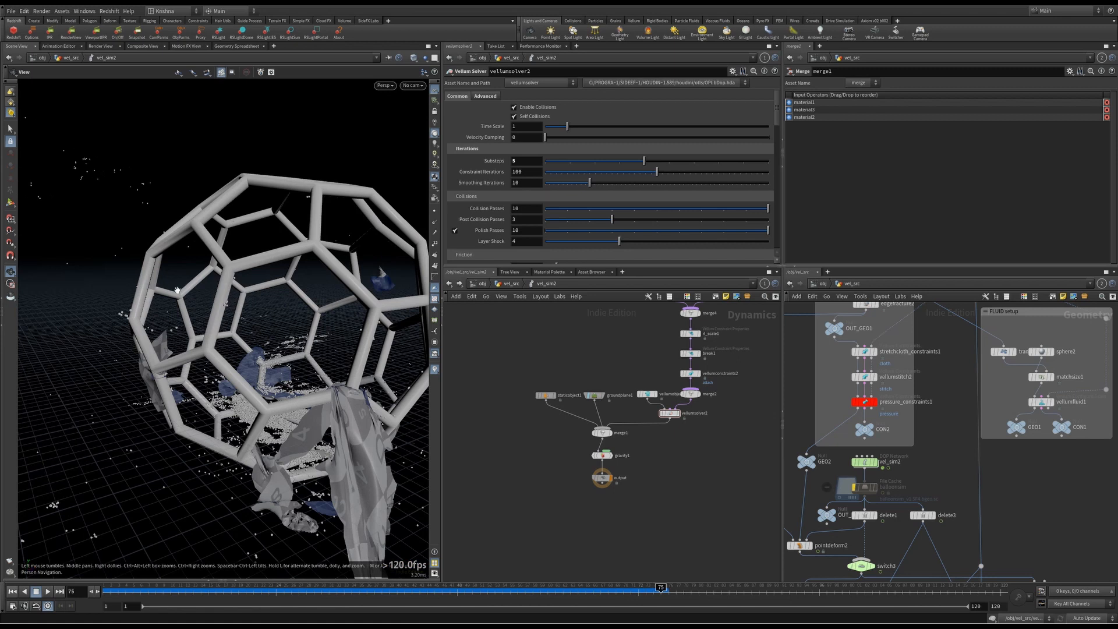
Scrub the simulation between about frames 62 and 74 and examine up close how the fluid particles stick to the cage bars
scroll(228, 311, up, 5)
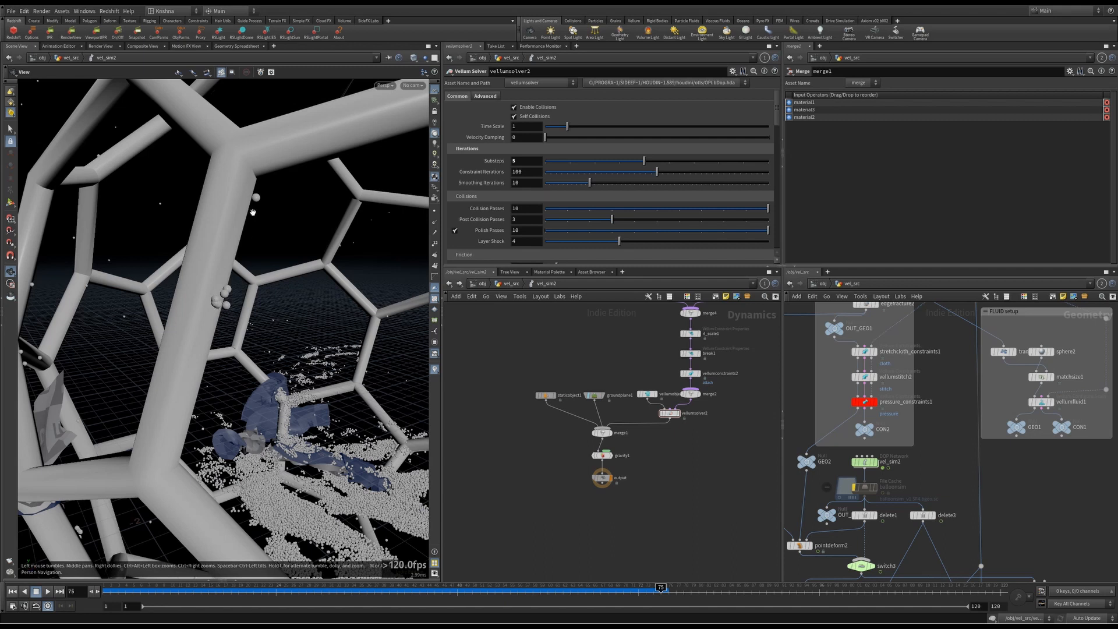
click(563, 589)
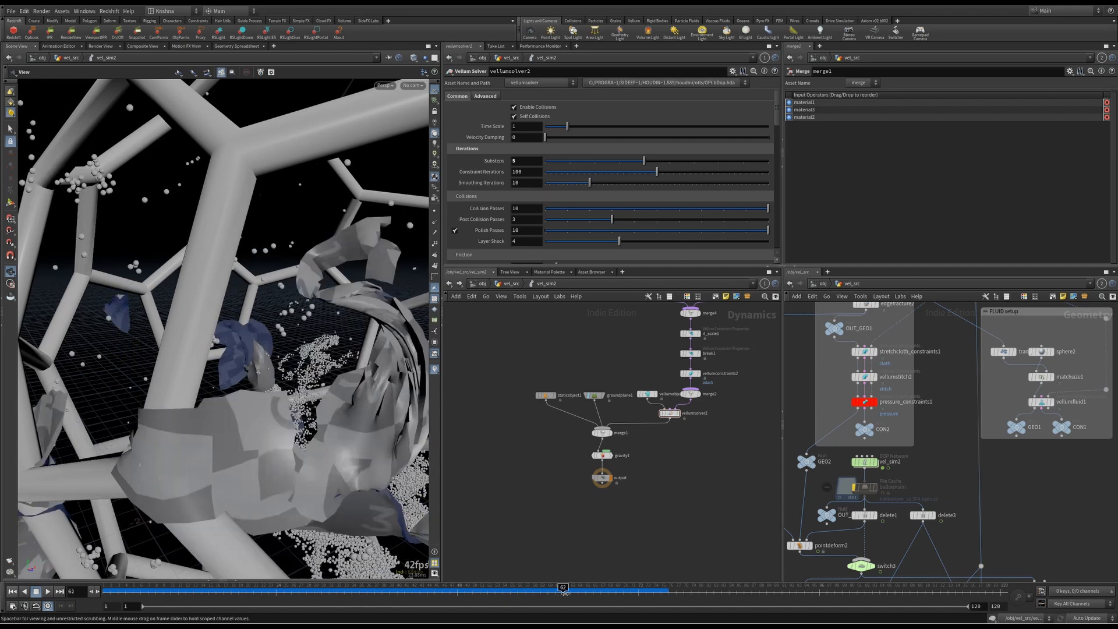
drag(563, 589, 638, 596)
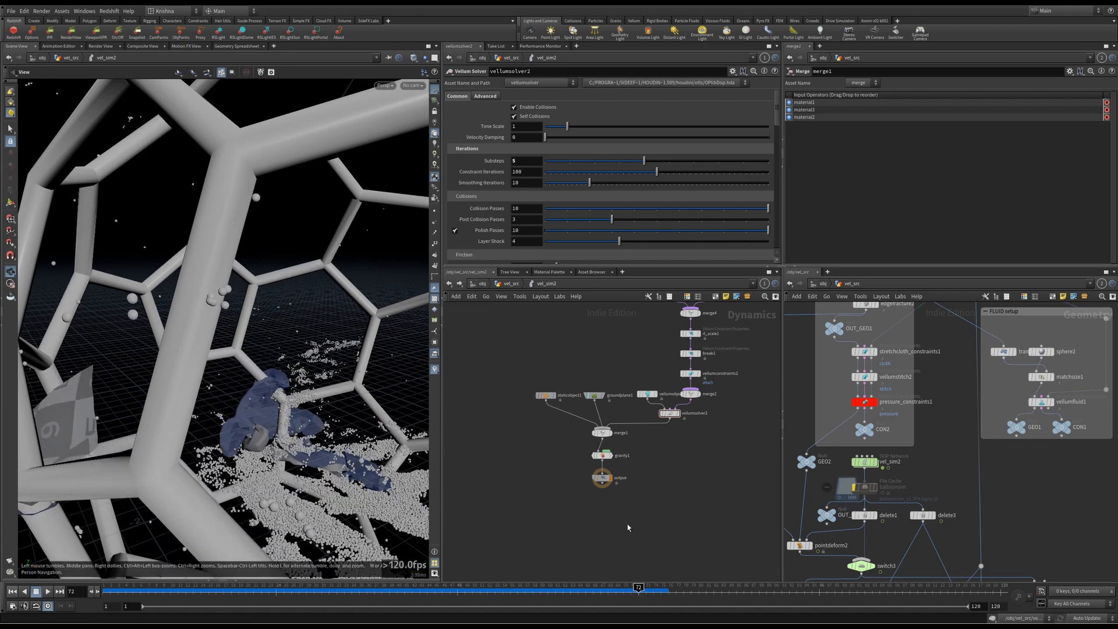
drag(640, 589, 654, 589)
scroll(273, 355, down, 3)
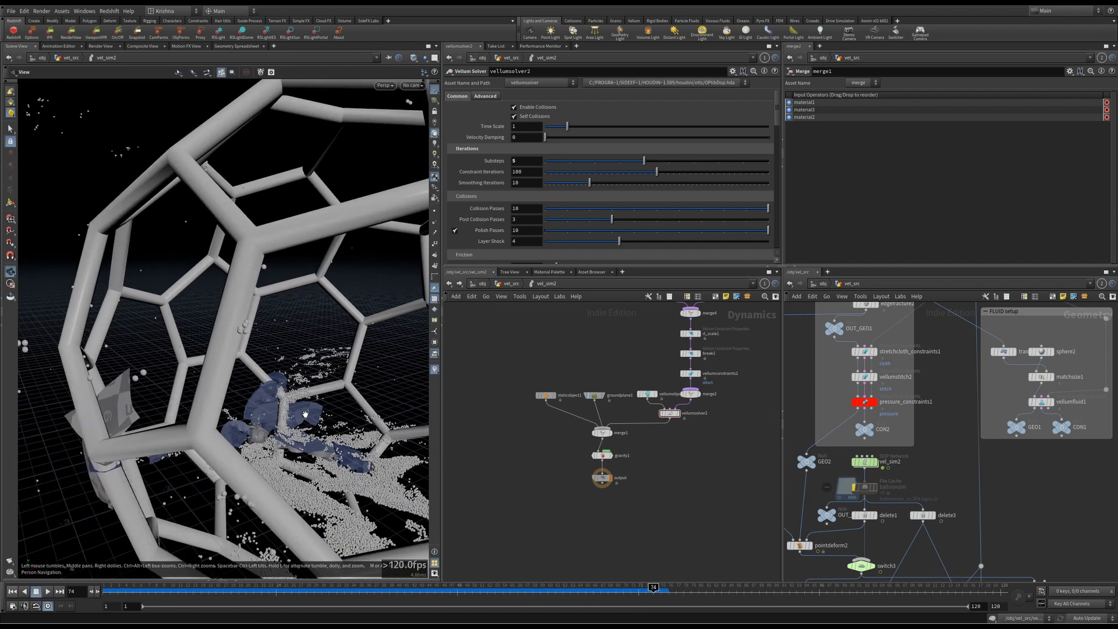
scroll(305, 413, up, 10)
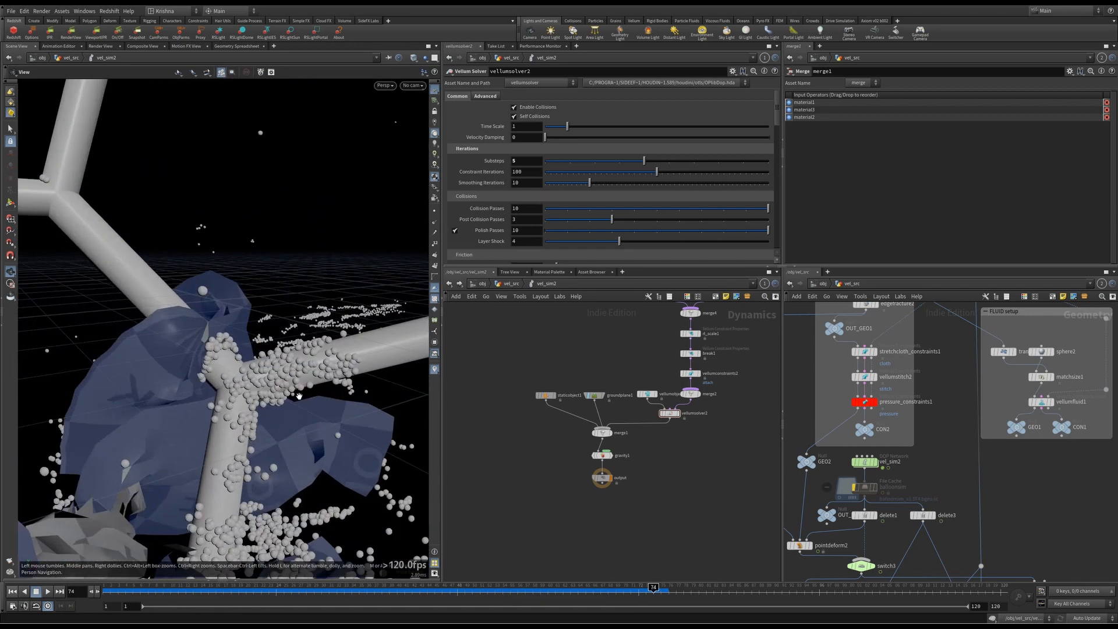
scroll(299, 396, down, 8)
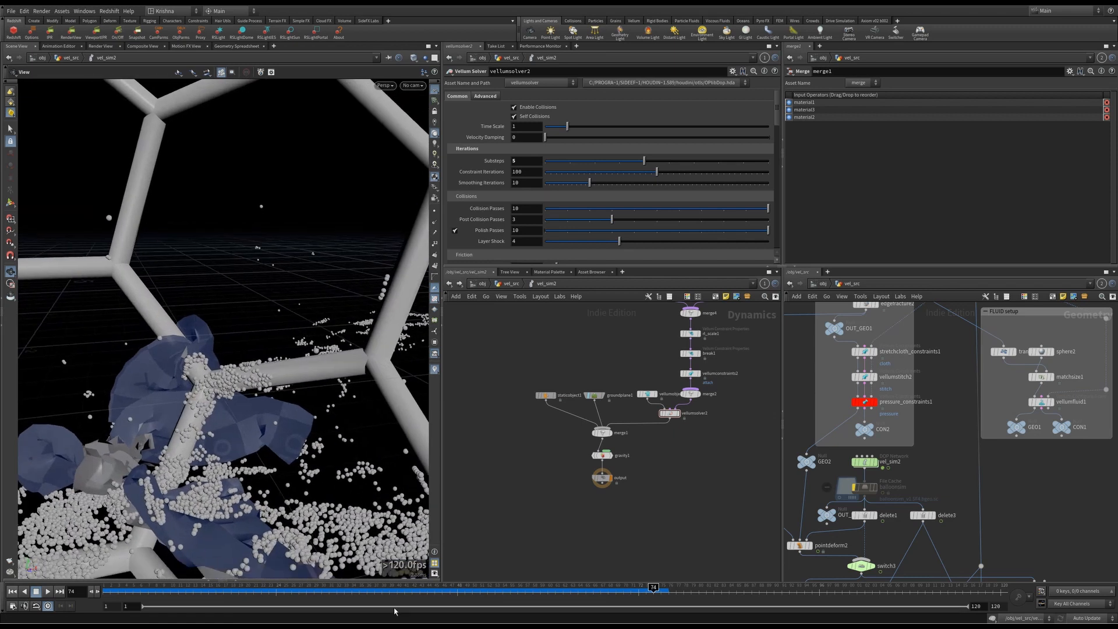
drag(399, 592, 632, 601)
scroll(239, 356, down, 10)
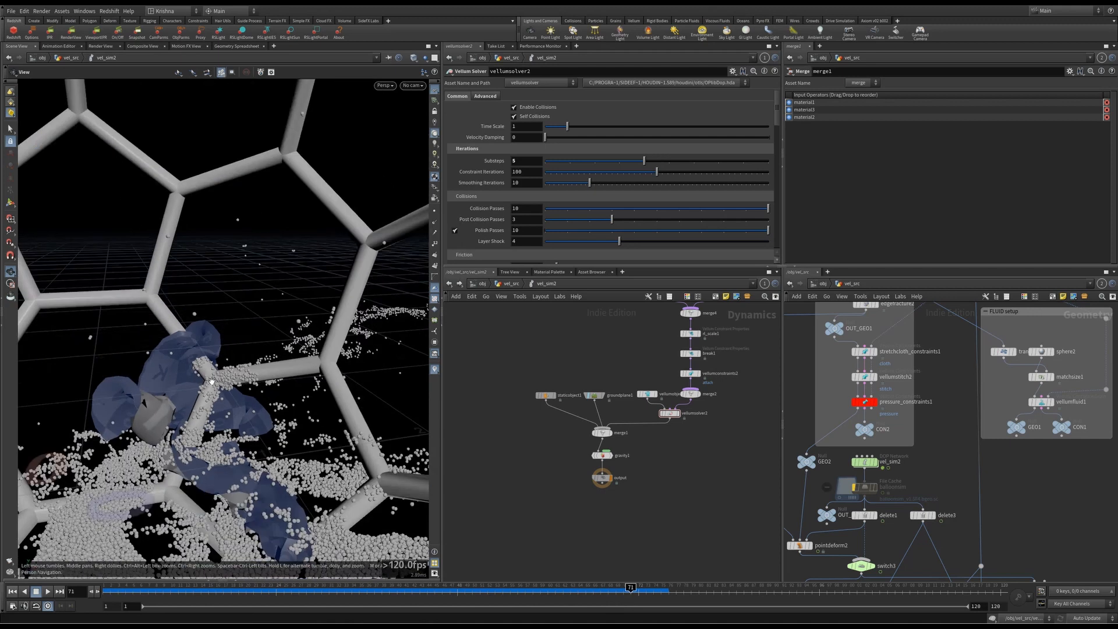
scroll(239, 357, down, 1)
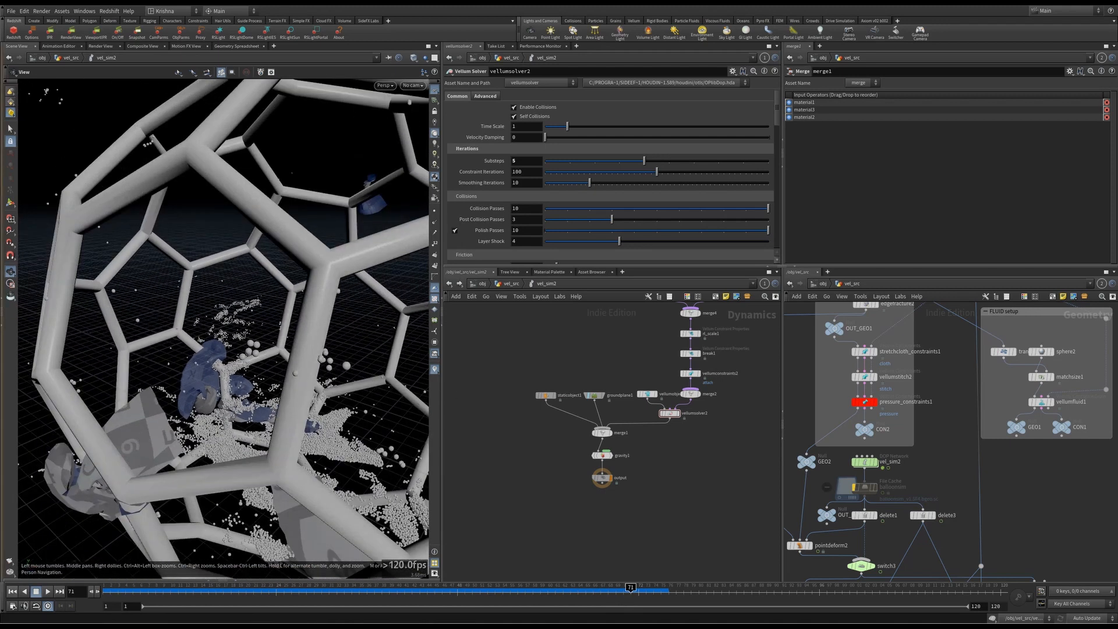
Return to frame 1 and add a displayed Vellum Attach to Geometry node beside CON1, wired to vellumfluid1
click(12, 592)
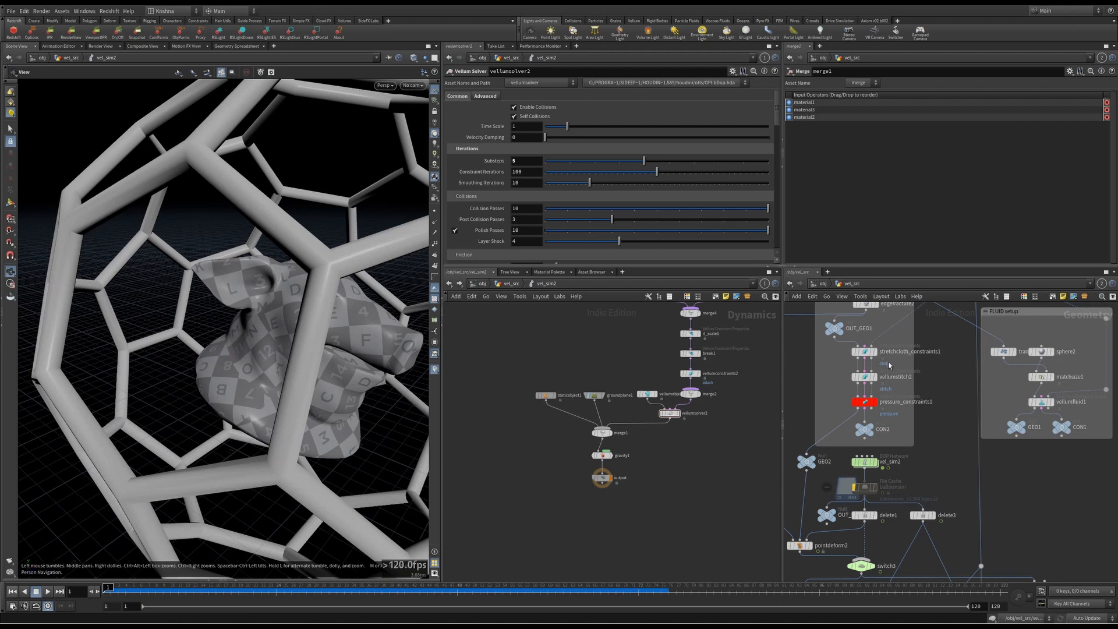
key(h)
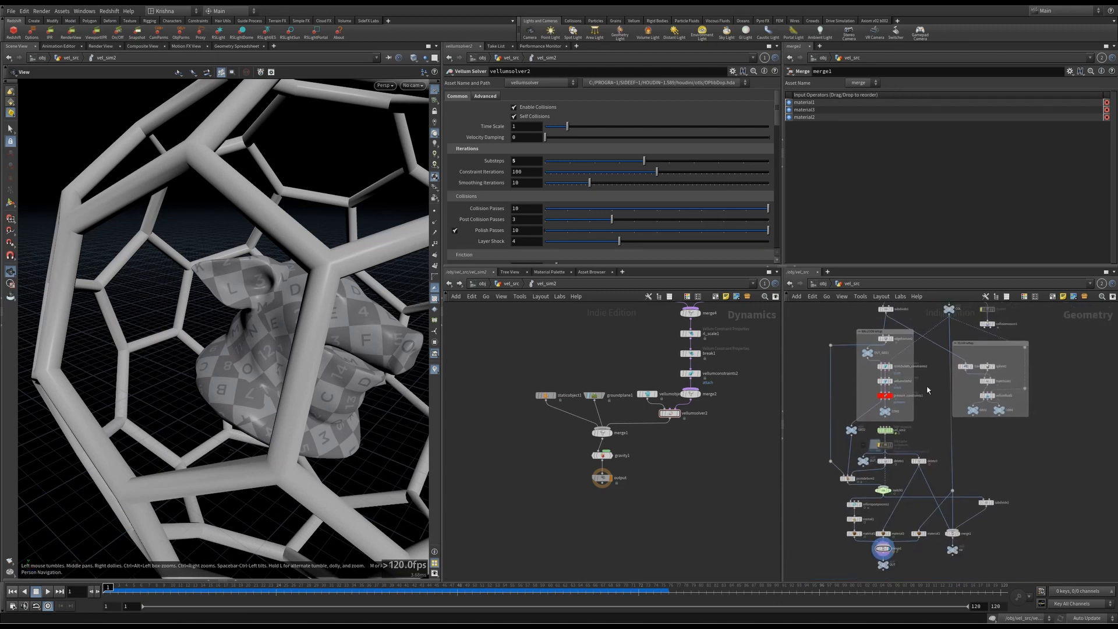
scroll(896, 374, up, 3)
scroll(1006, 410, down, 2)
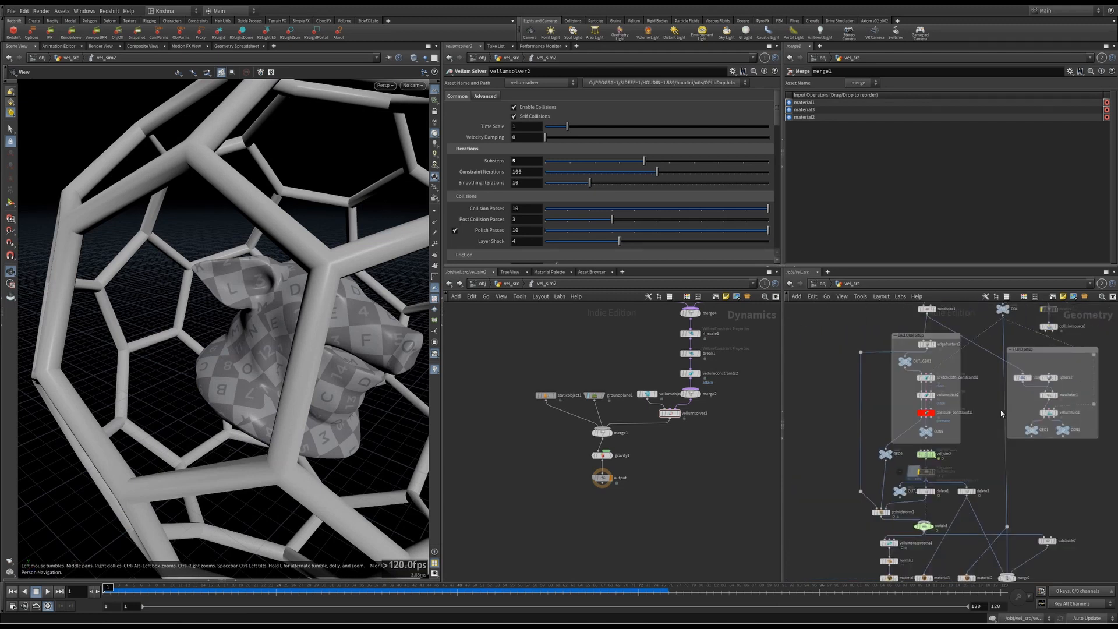
middle_drag(1056, 461, 951, 449)
scroll(977, 410, up, 3)
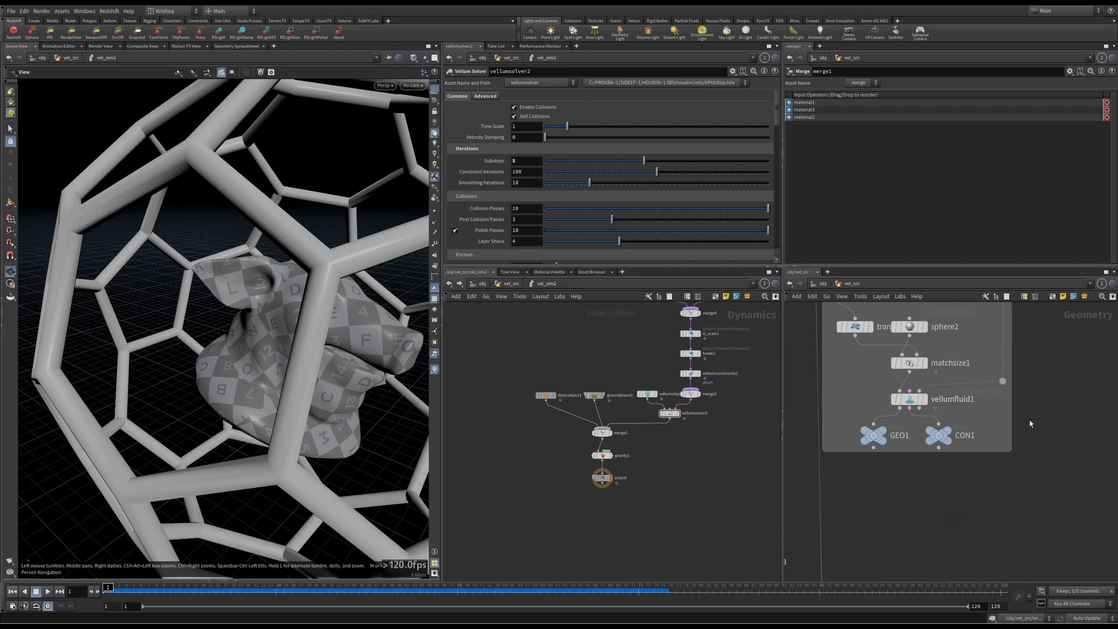
key(Tab)
text(vellum a)
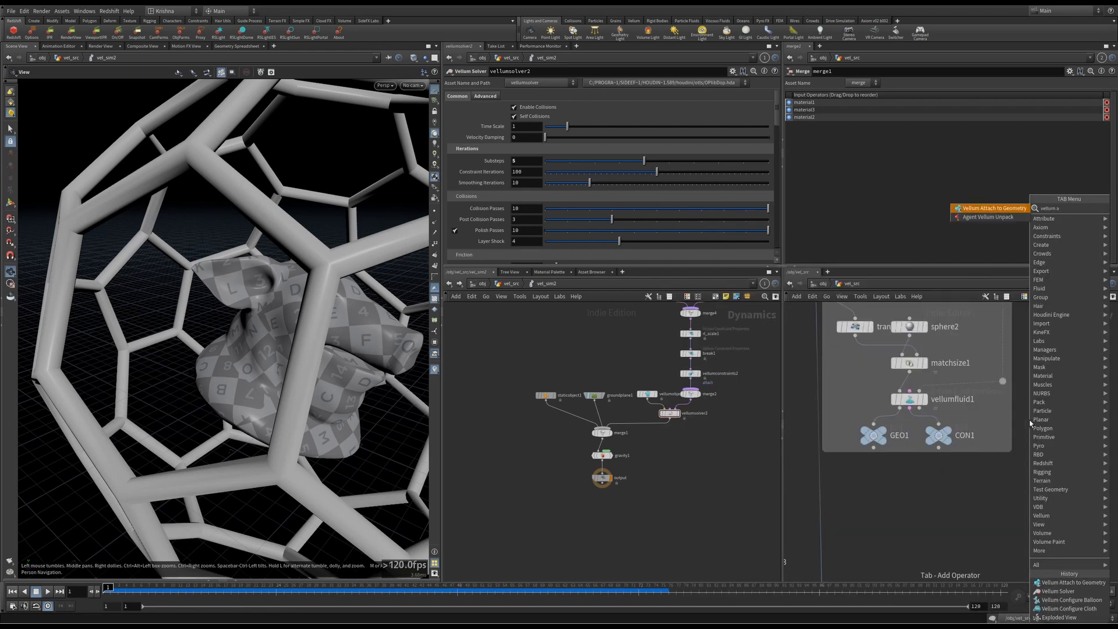
key(Return)
click(1038, 434)
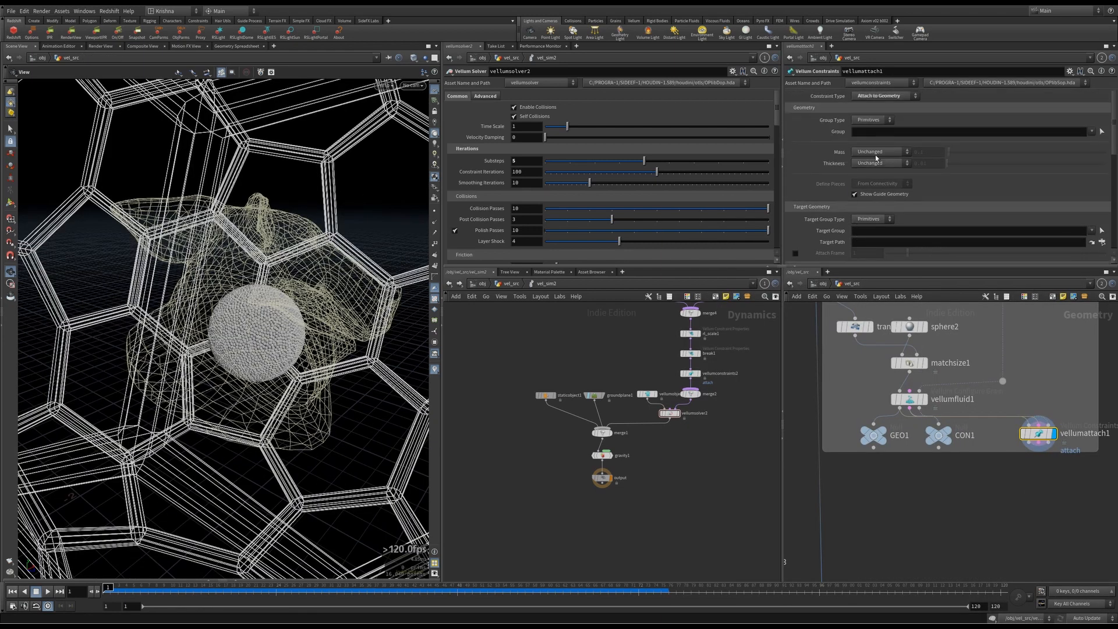
Set both the group type and the target group type of vellumattach1 to Points and inspect the constraints
click(871, 120)
click(868, 124)
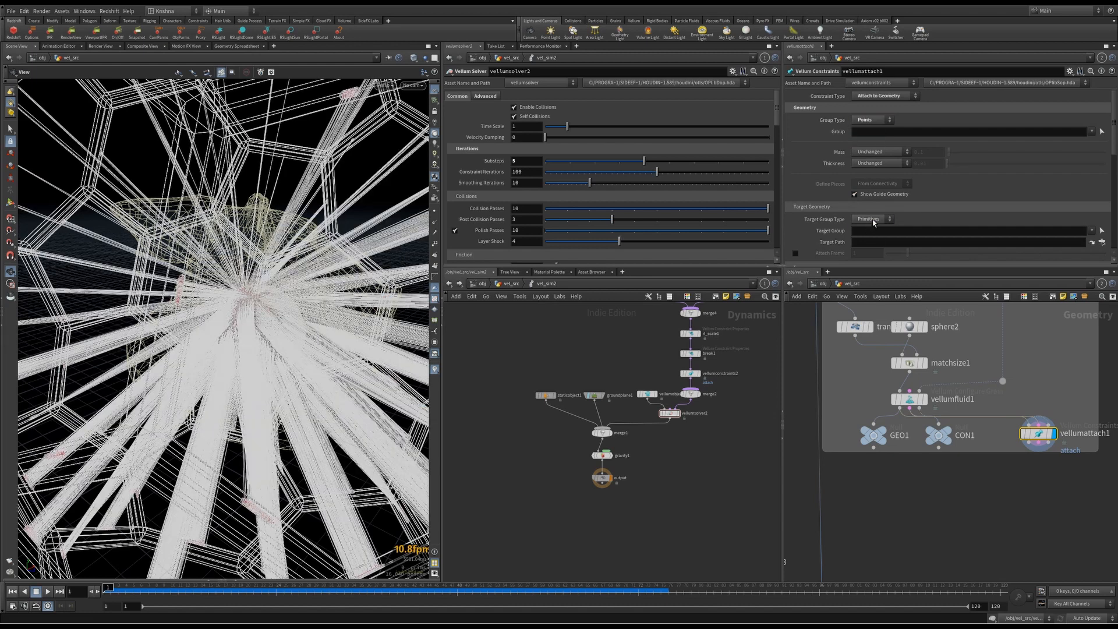
click(873, 220)
click(868, 225)
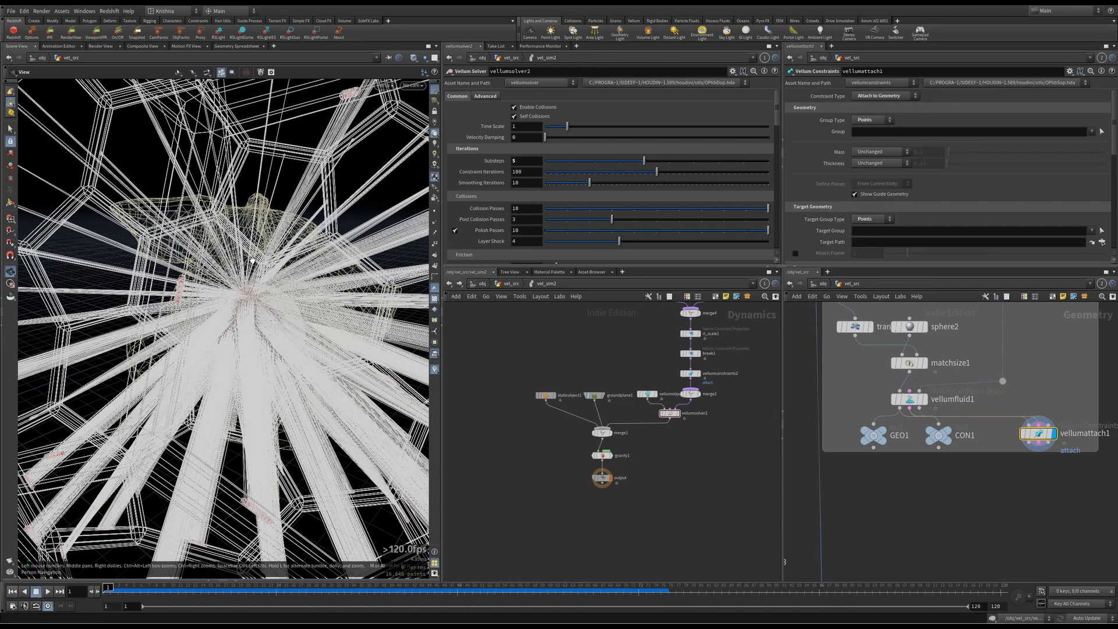
scroll(251, 270, down, 2)
mouse_move(251, 271)
mouse_down()
mouse_move(294, 272)
mouse_move(251, 276)
mouse_up()
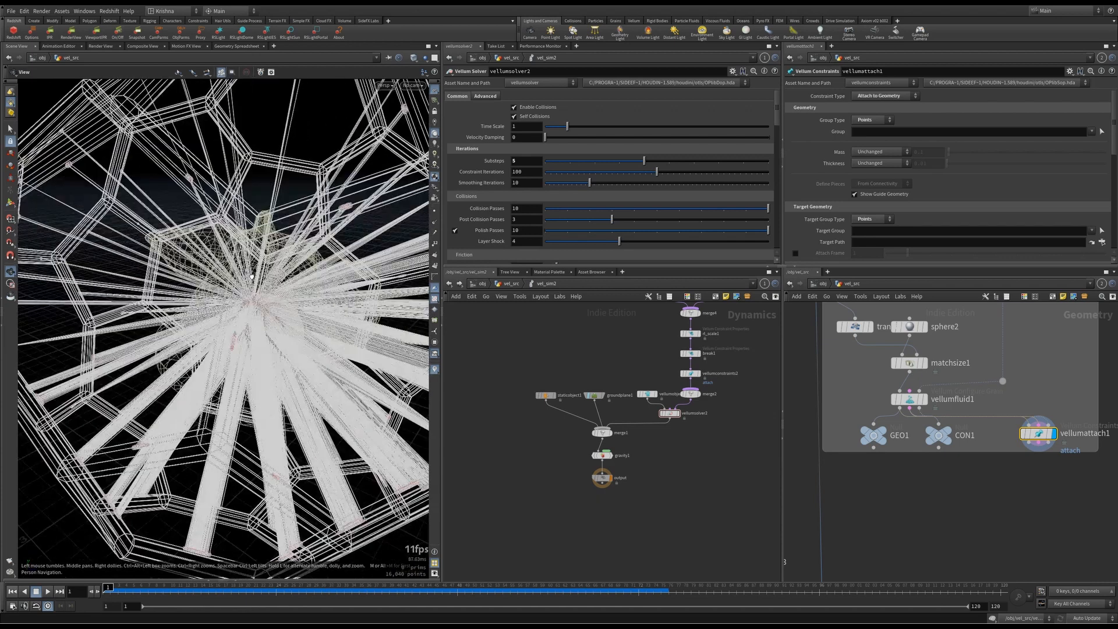
Enable the closest-point Max Distance on vellumattach1 and set it to 0.05
scroll(251, 276, down, 4)
scroll(824, 217, down, 3)
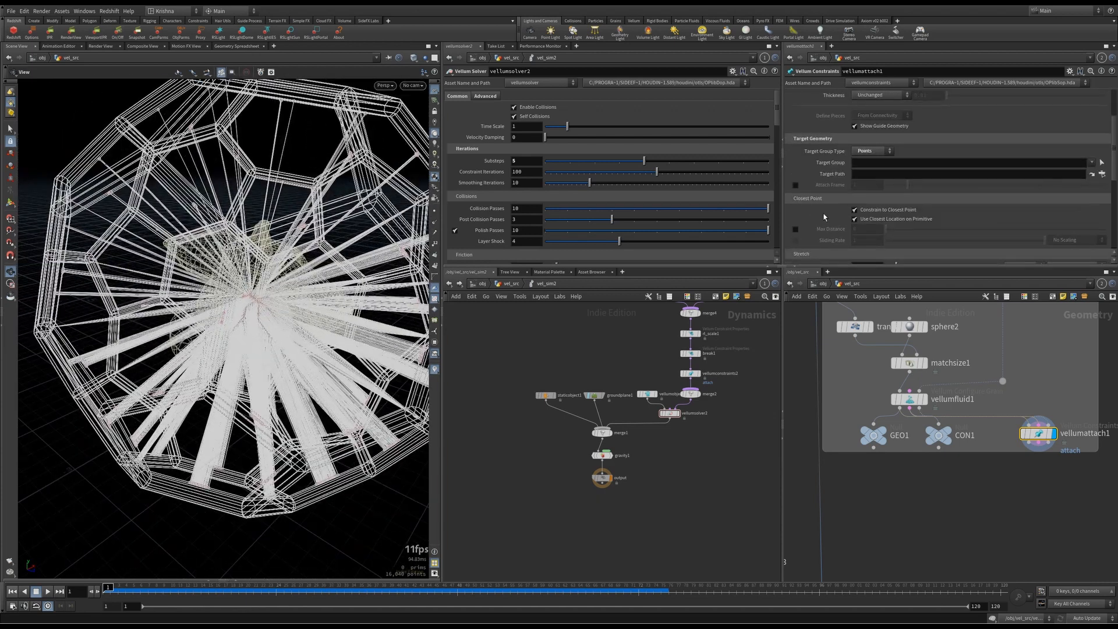
scroll(824, 217, down, 2)
click(796, 172)
click(879, 172)
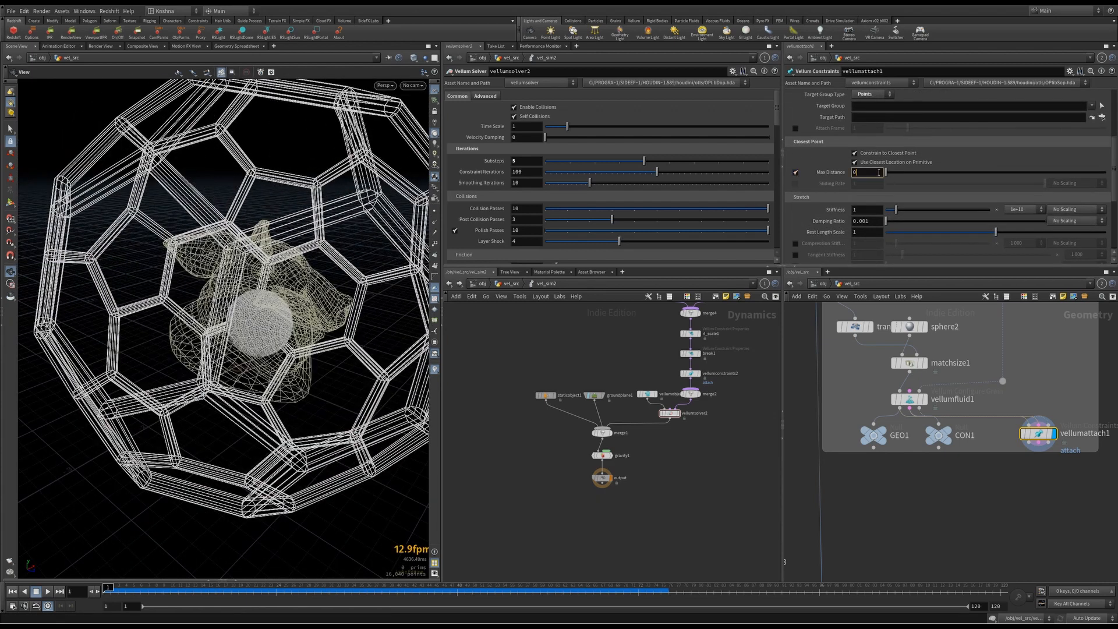
key(Return)
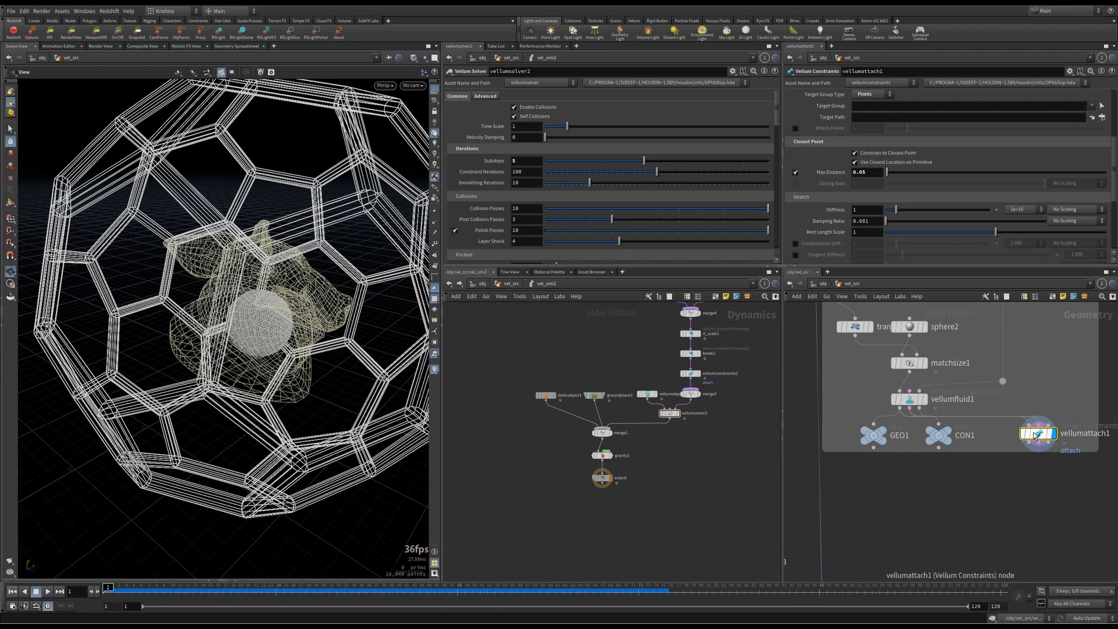
Delete vellumattach1, and inspect staticobject1 and the vellumconstraints2 attach settings in the vel_sim2 network
key(Delete)
drag(686, 452, 665, 403)
scroll(658, 418, down, 2)
middle_drag(705, 448, 665, 481)
scroll(633, 400, up, 2)
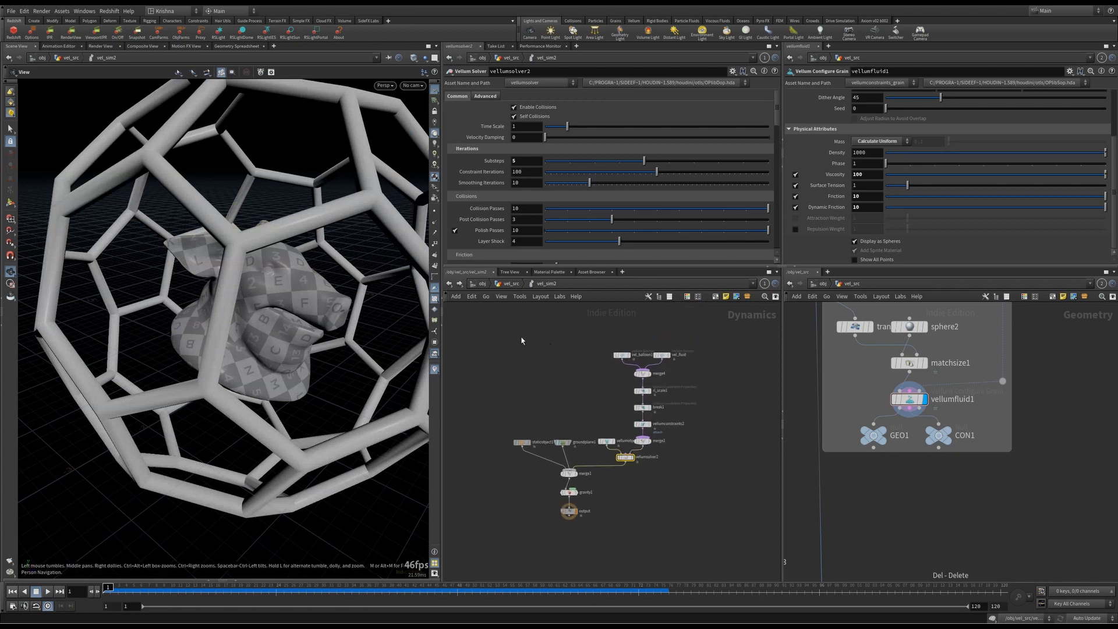
drag(522, 337, 718, 508)
click(600, 366)
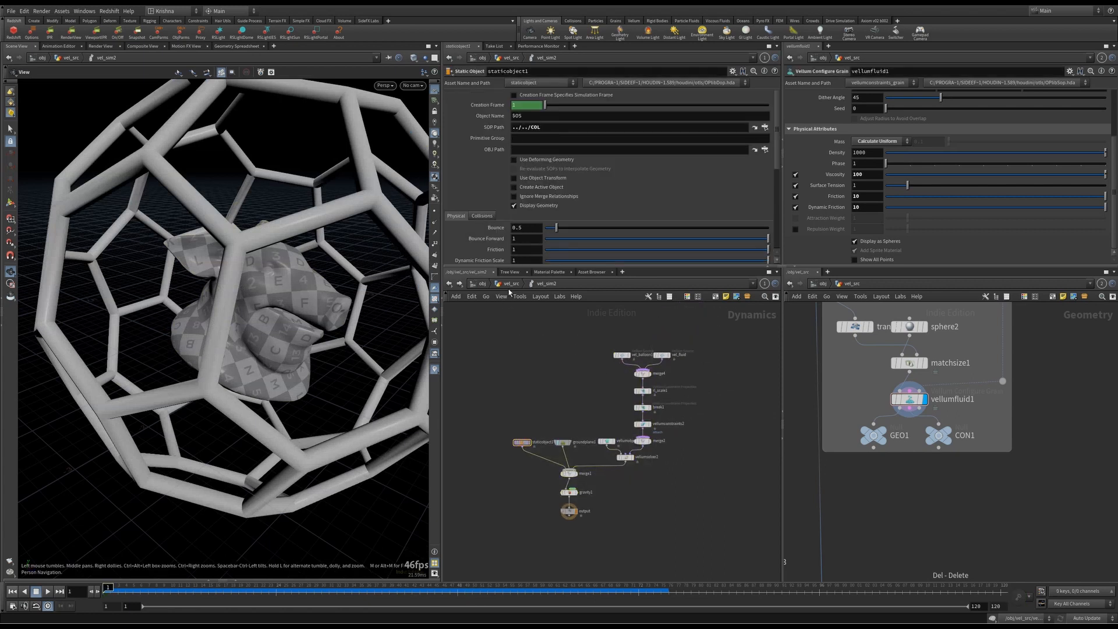
click(643, 424)
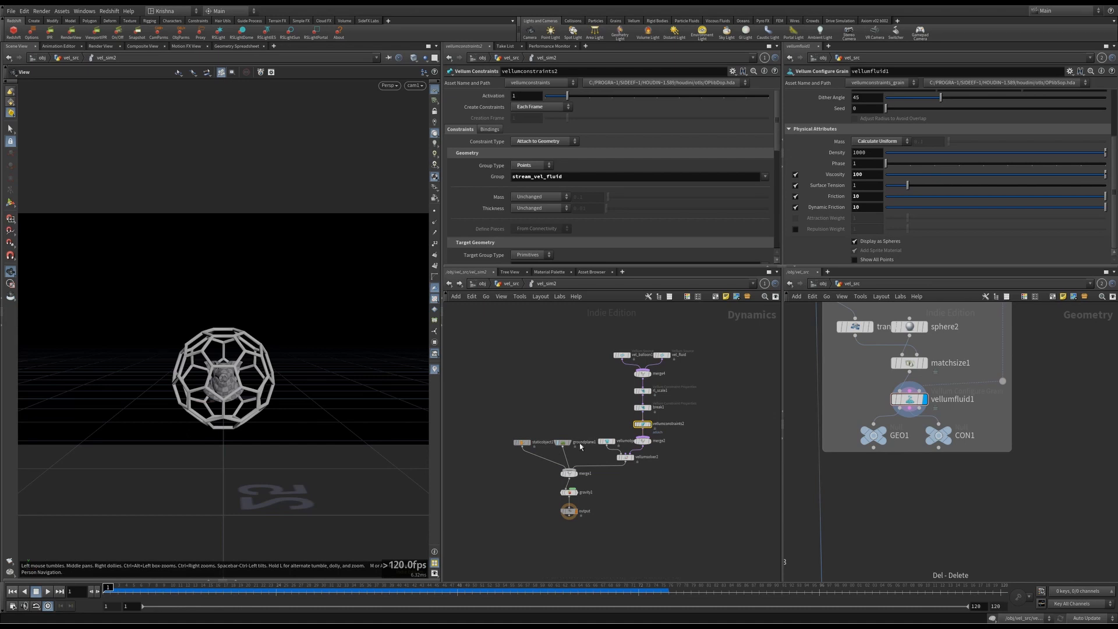
Return to the geometry network above vel_sim2 and display delete3 to isolate the stream_vel_fluid points
click(512, 284)
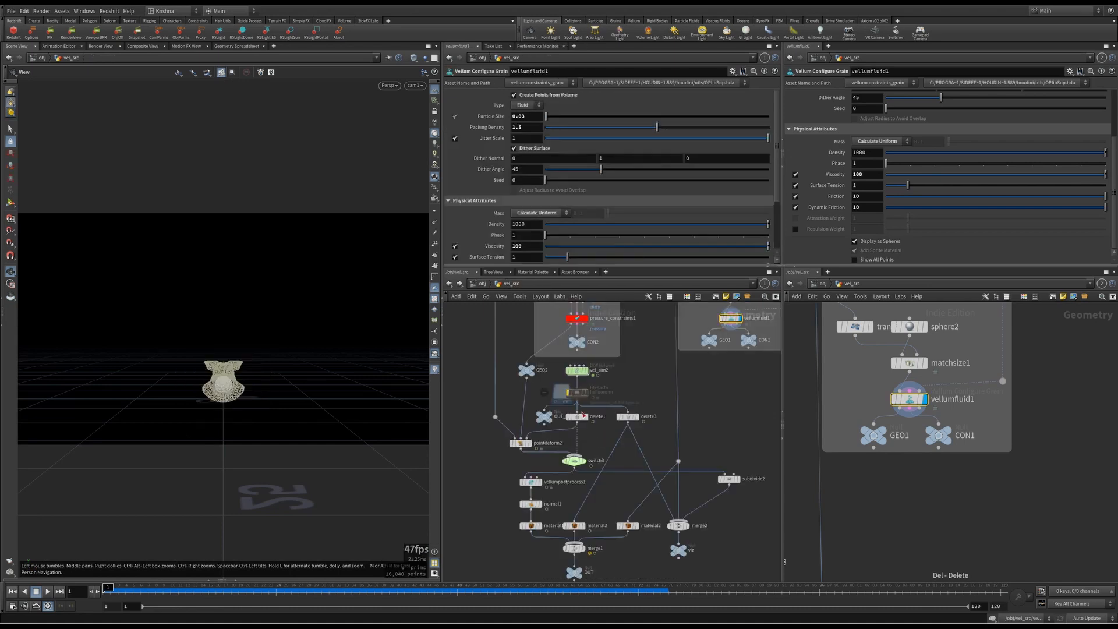
middle_drag(644, 484, 621, 434)
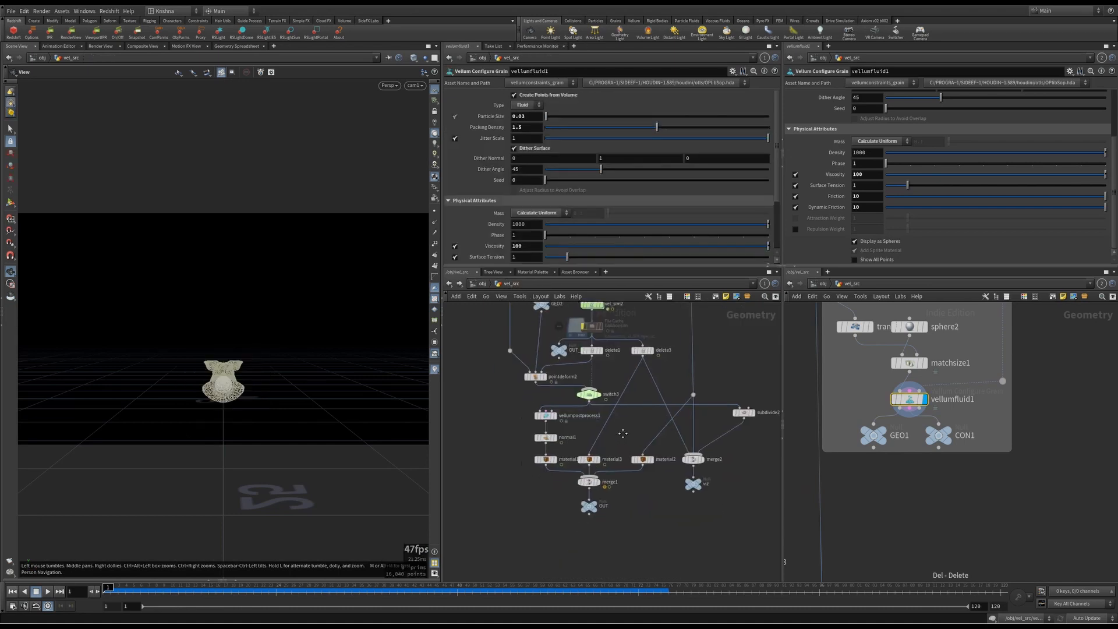
click(647, 351)
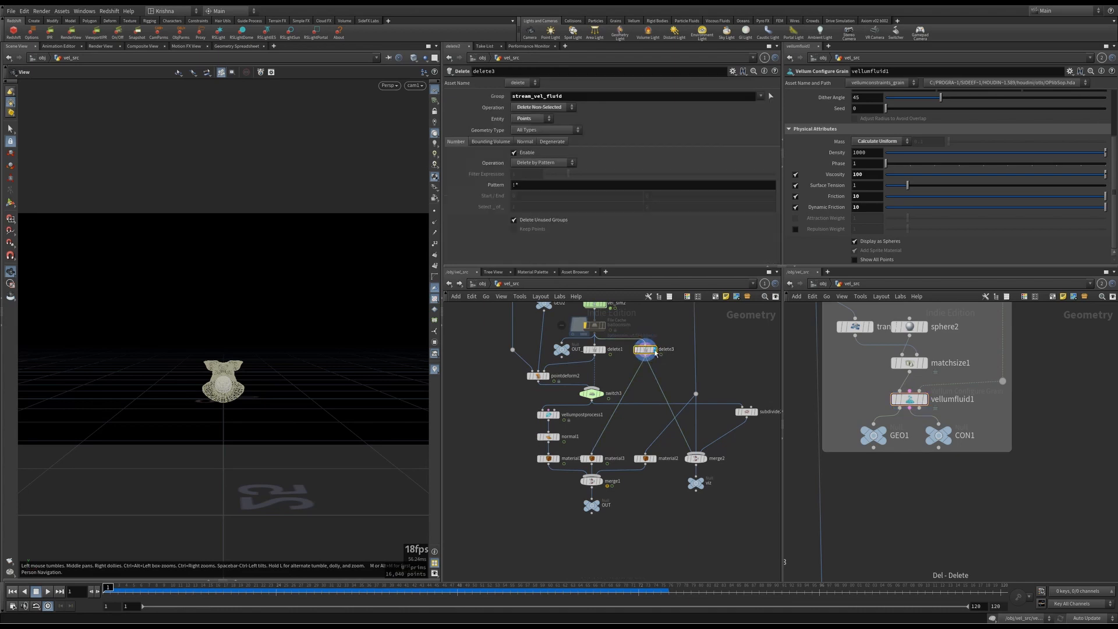
click(658, 363)
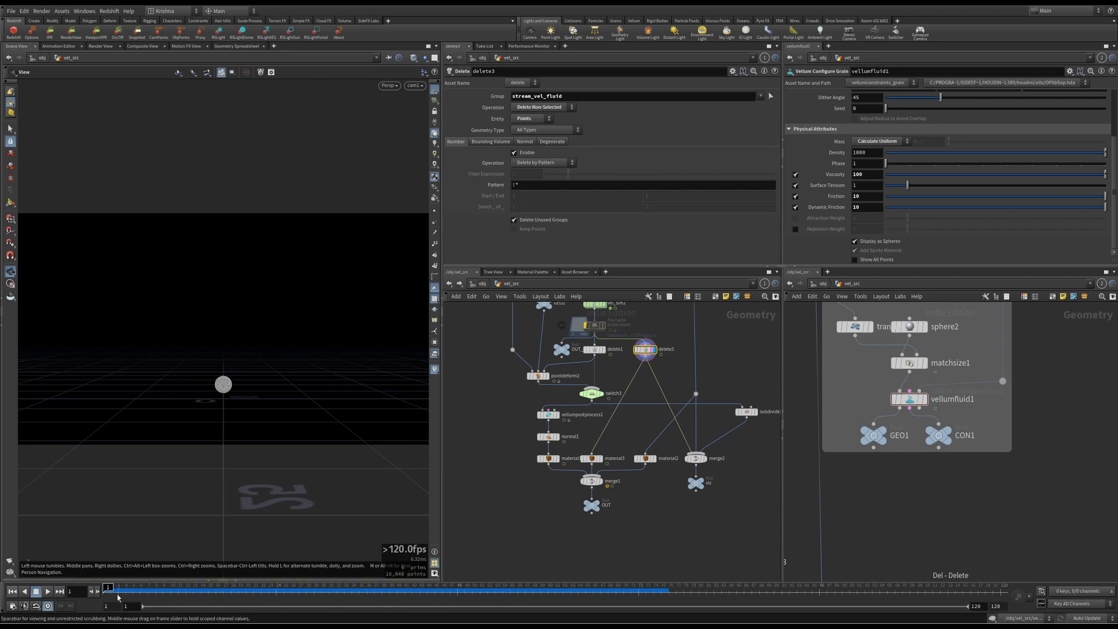
Scrub the isolated fluid from frame 1 through frames 50 and 60, examine the particles up close and select vellumfluid1
drag(111, 588, 471, 591)
scroll(237, 428, up, 6)
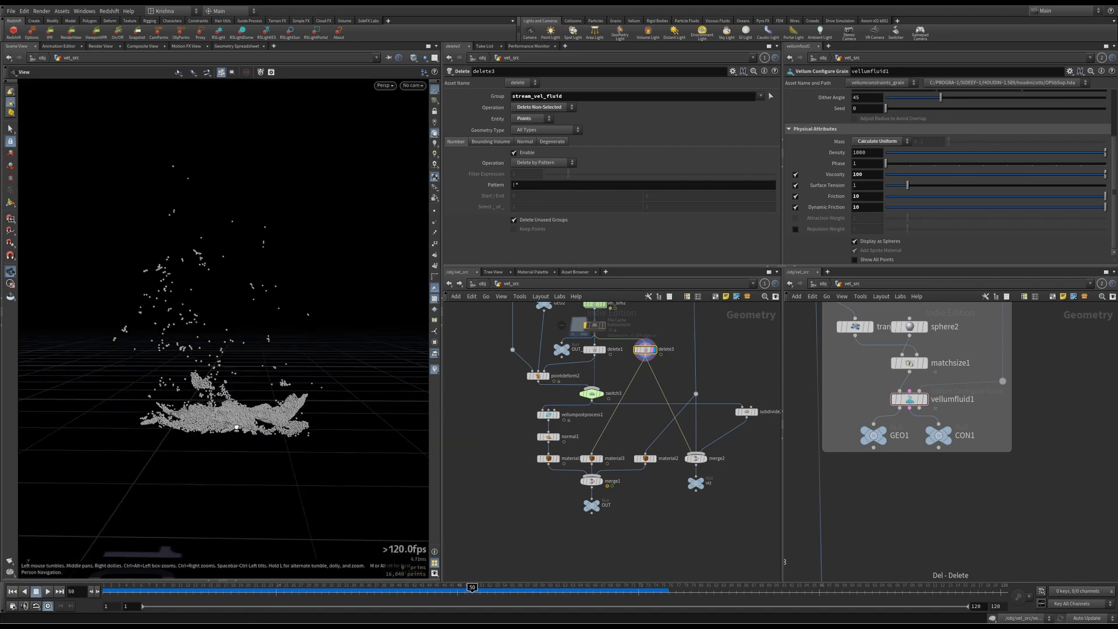
drag(236, 428, 188, 441)
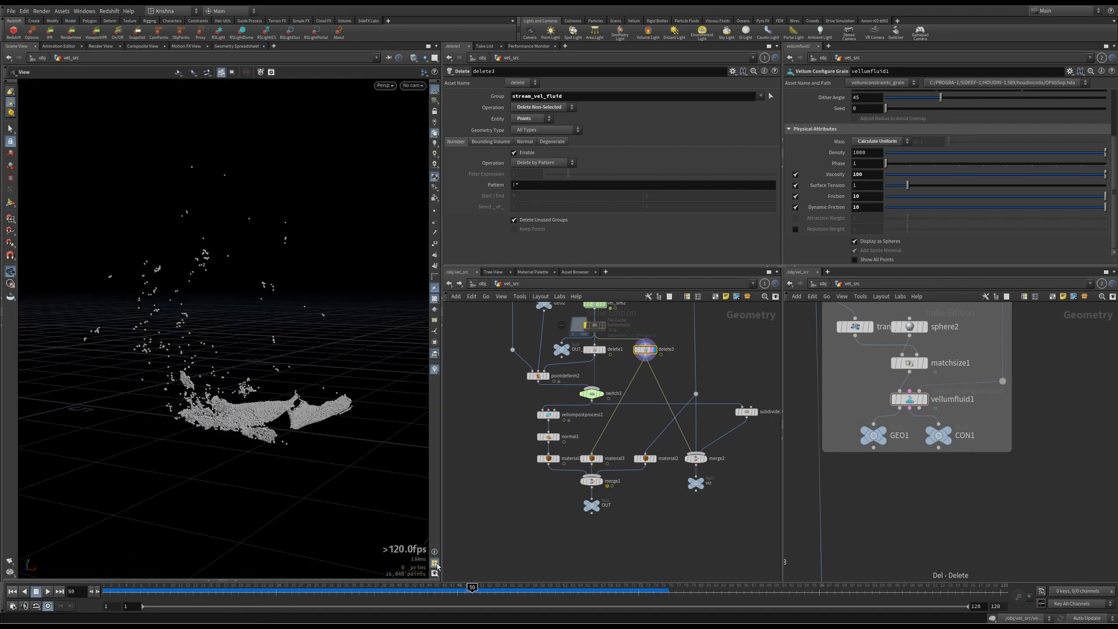
mouse_move(472, 588)
mouse_down()
mouse_move(596, 599)
mouse_move(513, 594)
mouse_move(565, 593)
mouse_move(553, 589)
mouse_up()
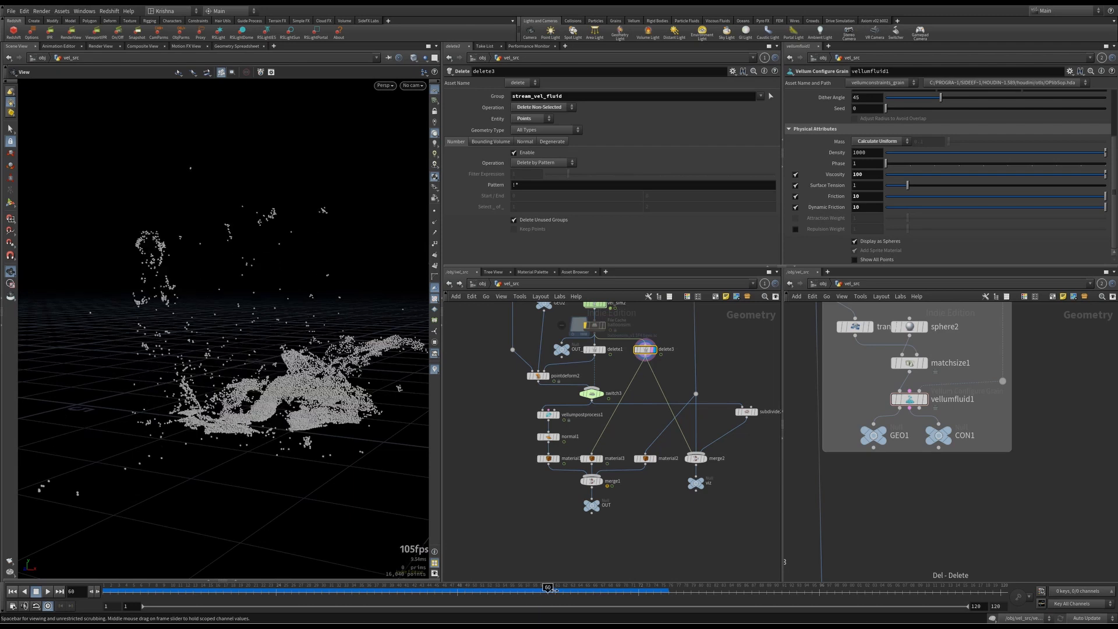
scroll(918, 383, down, 3)
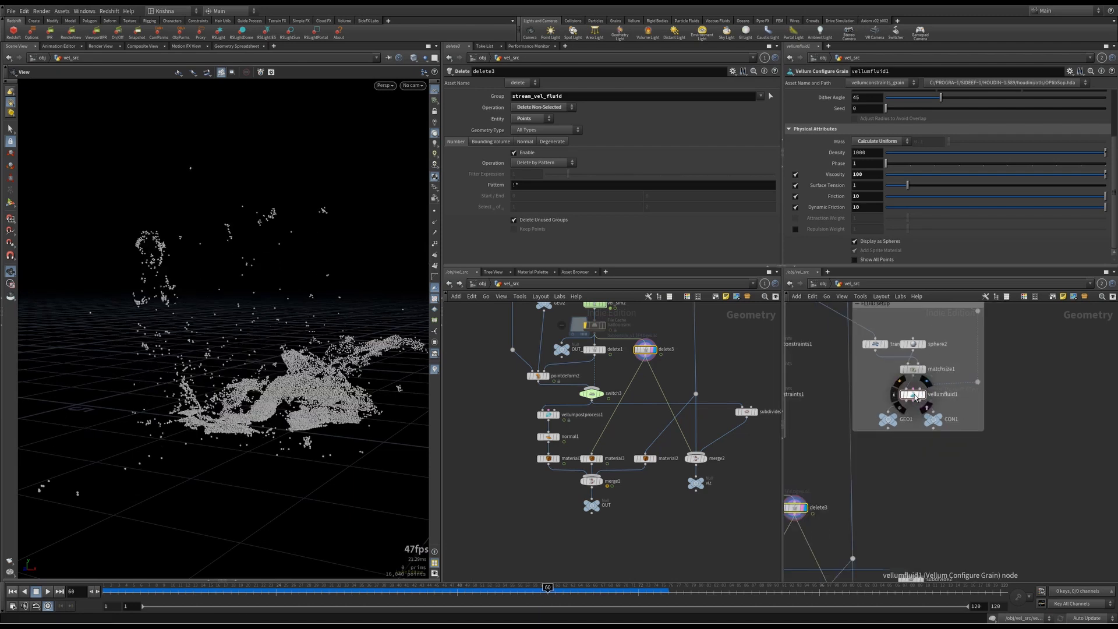
click(913, 394)
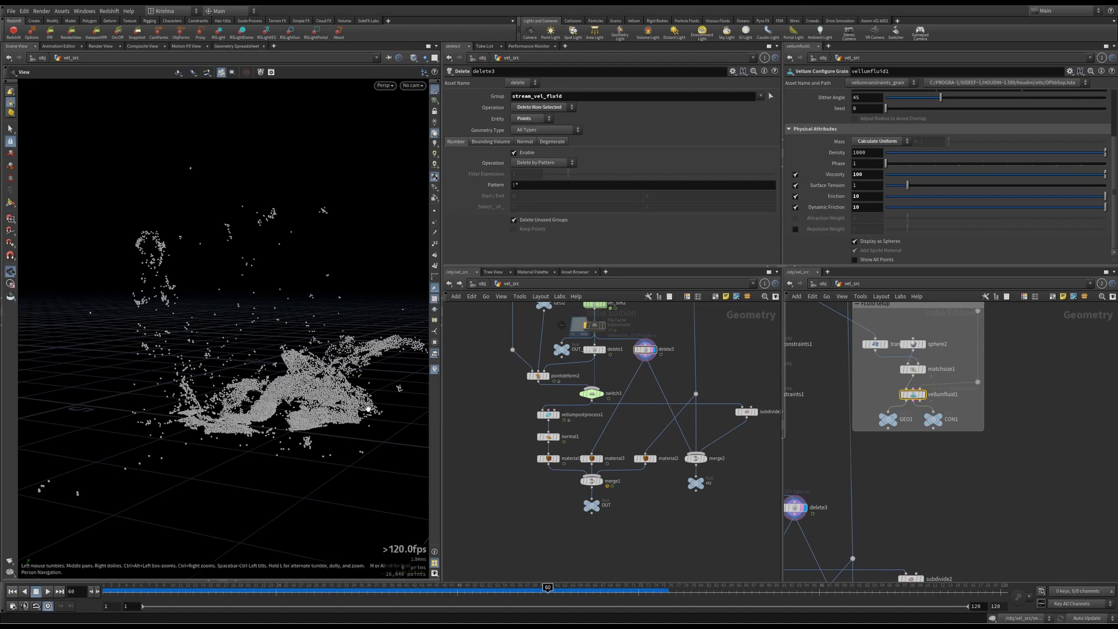
drag(550, 593, 632, 598)
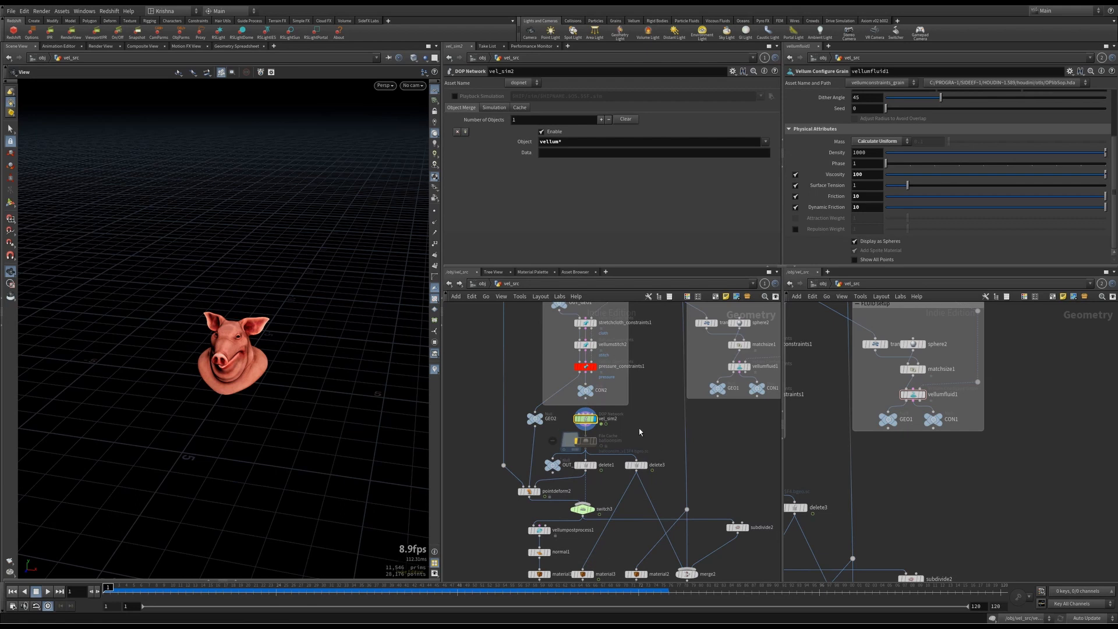
Display delete1 and delete3 in turn to compare the balloon and fluid streams split out of vel_sim2
middle_drag(634, 429, 656, 391)
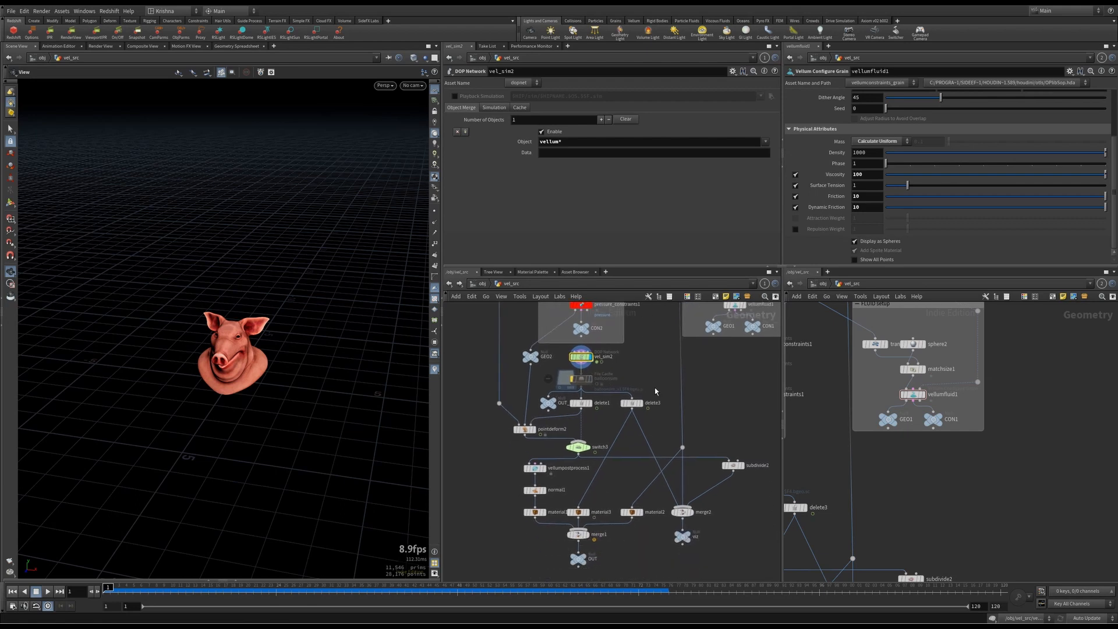
click(581, 403)
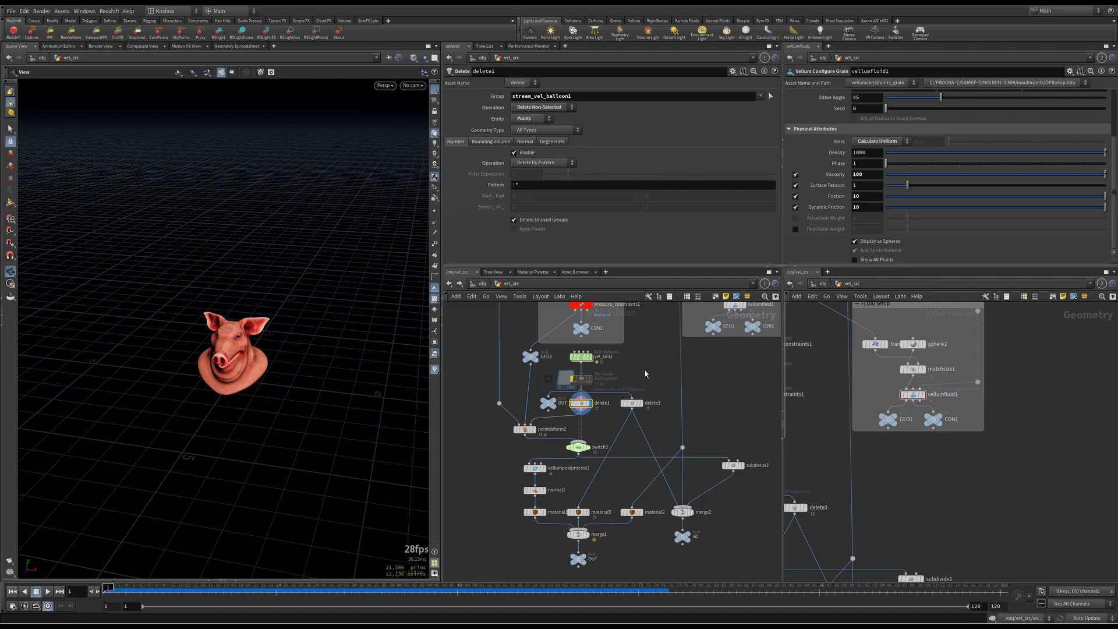
click(641, 406)
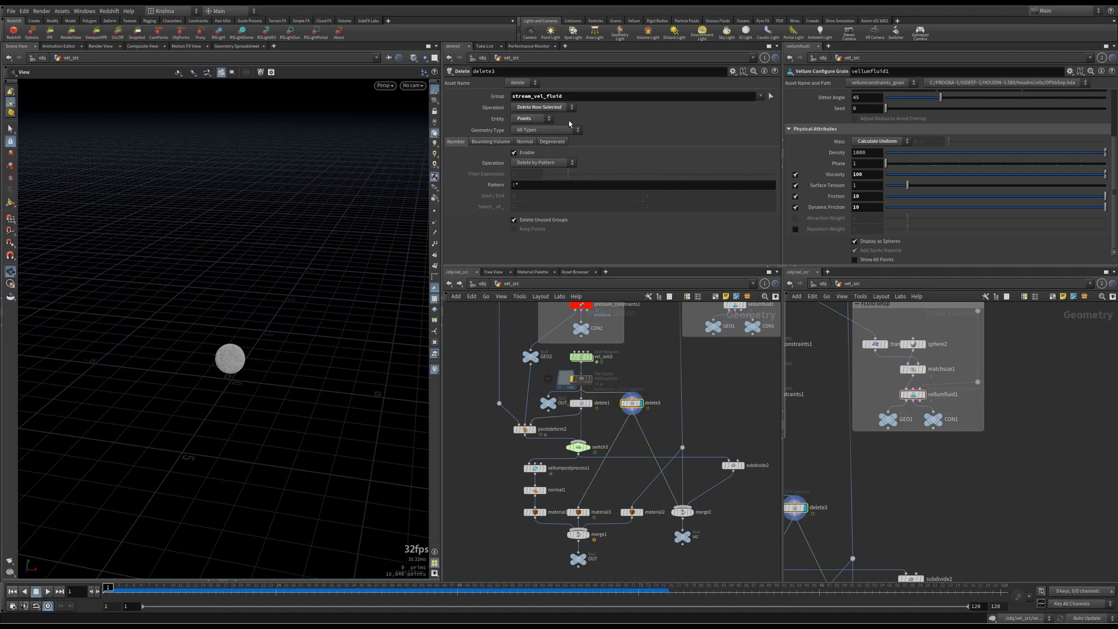
click(589, 403)
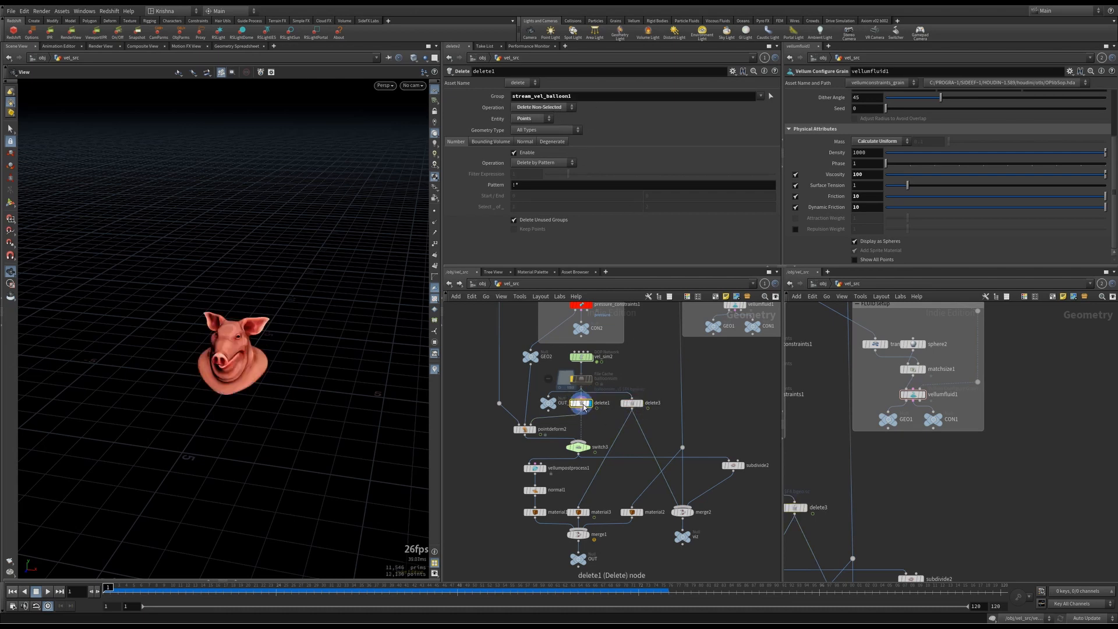
Display pointdeform2 and examine the deformed pig mesh up close at frame 59
click(526, 431)
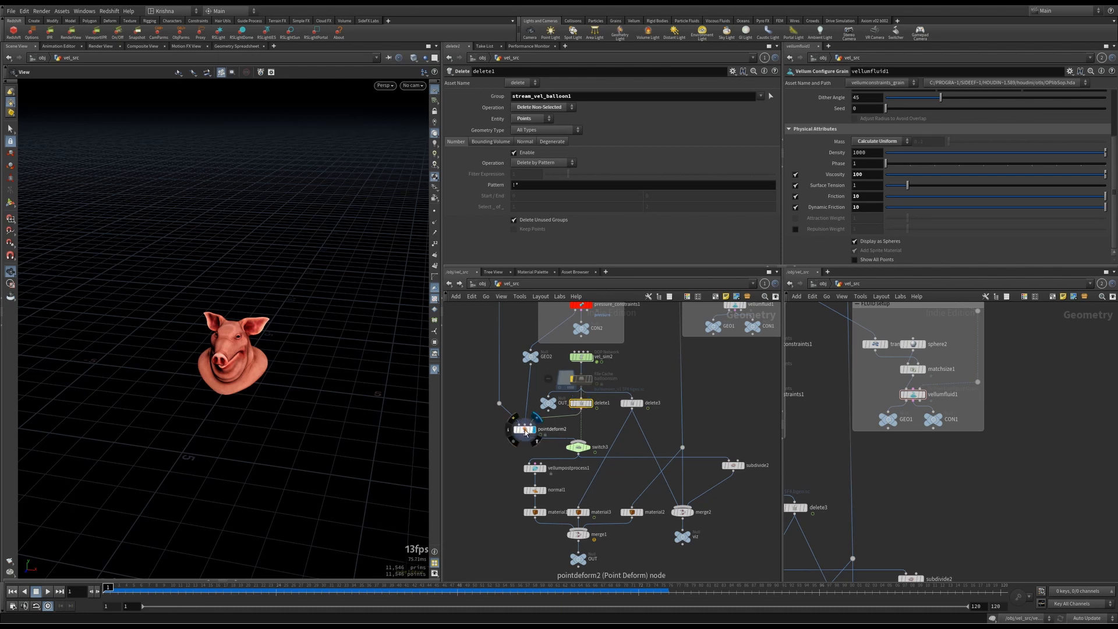
key(Up)
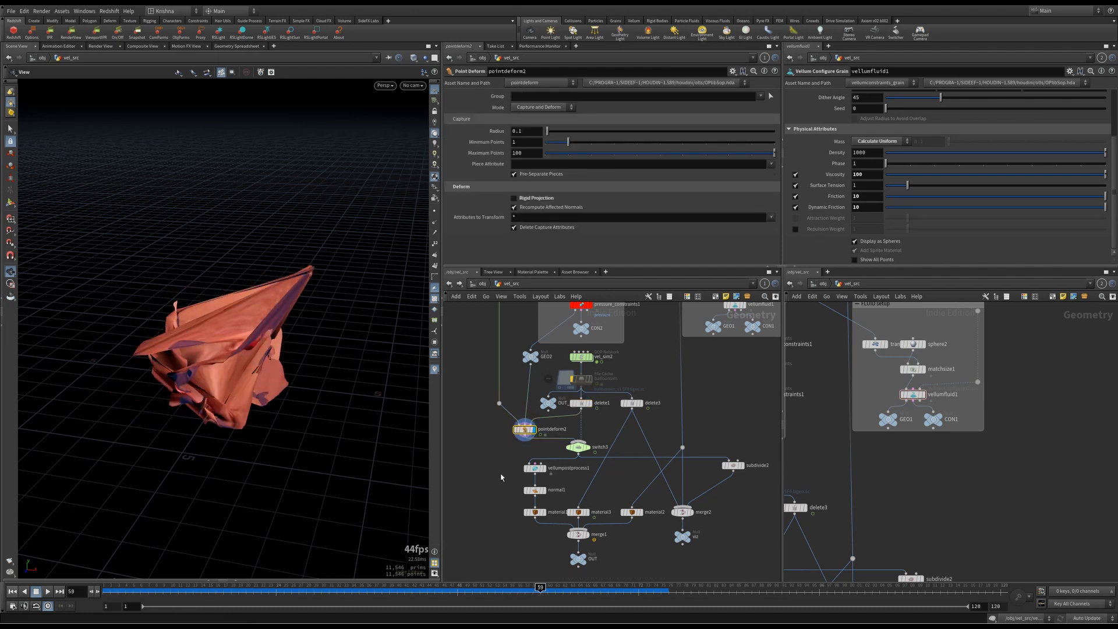
scroll(502, 460, down, 3)
scroll(532, 400, down, 4)
middle_drag(496, 481, 499, 437)
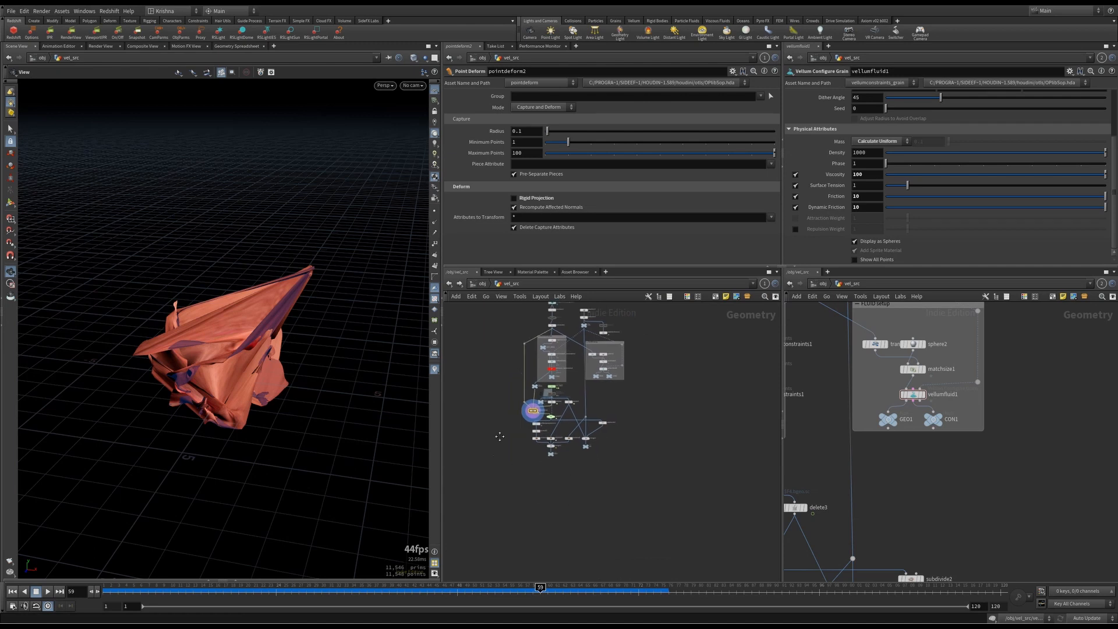
scroll(527, 417, up, 4)
scroll(239, 352, up, 4)
mouse_move(204, 344)
mouse_down()
mouse_move(172, 329)
mouse_move(224, 345)
mouse_up()
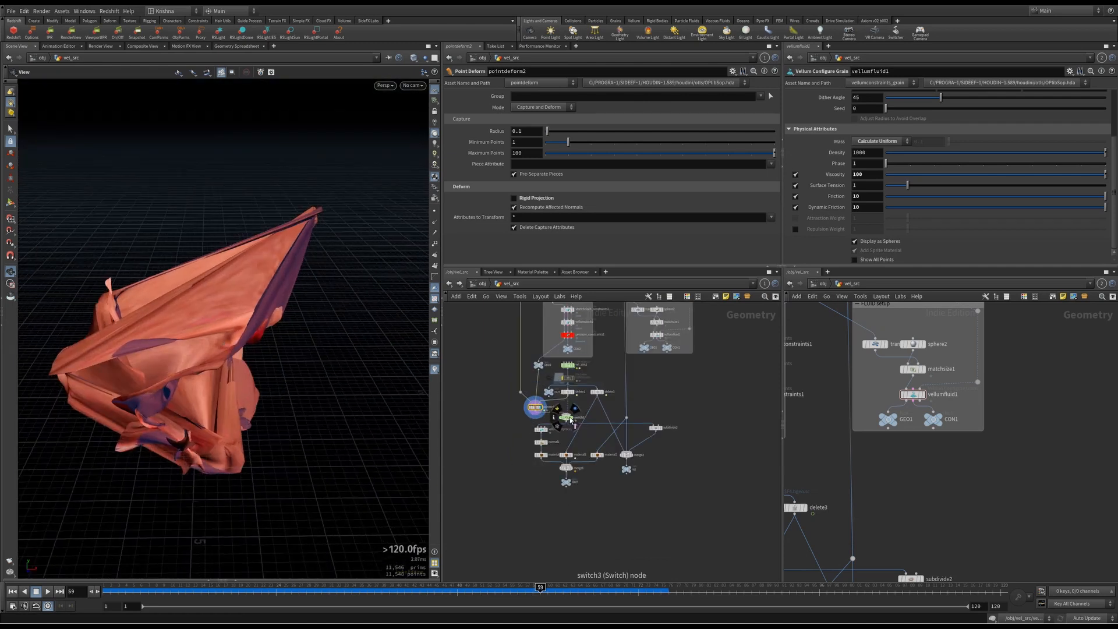
Display switch3 to inspect its frame-based input expression, and display vellumpostprocess1 below it
click(574, 410)
click(567, 420)
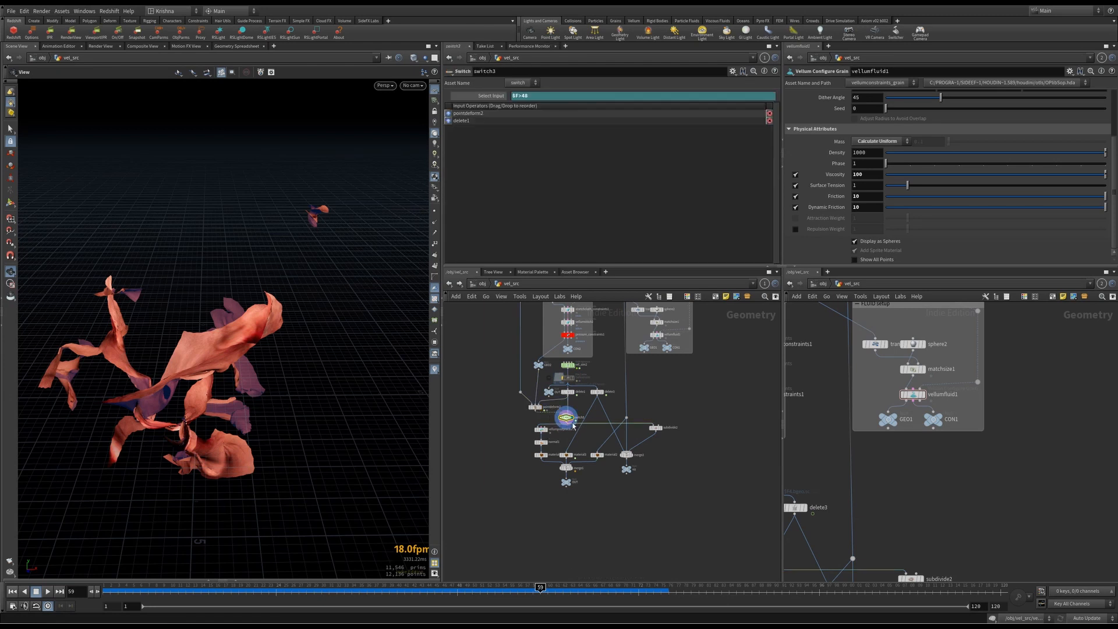
scroll(574, 426, up, 3)
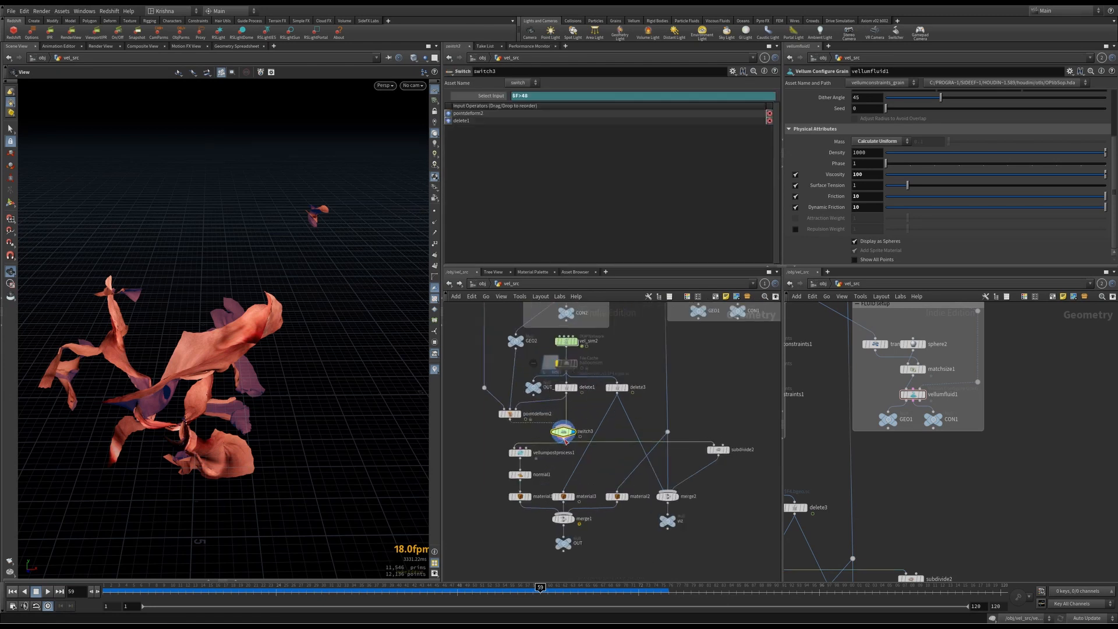
click(521, 454)
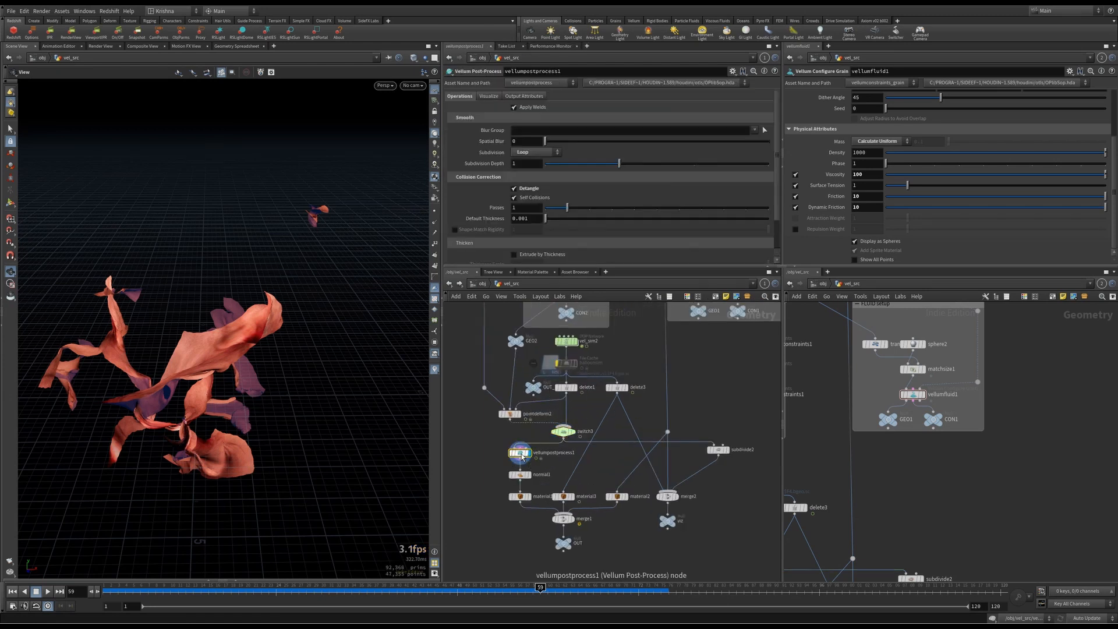
Scrub back to frame 11 and examine the post-processed inflated pig face up close
drag(292, 590, 179, 599)
drag(233, 433, 245, 367)
scroll(254, 367, up, 5)
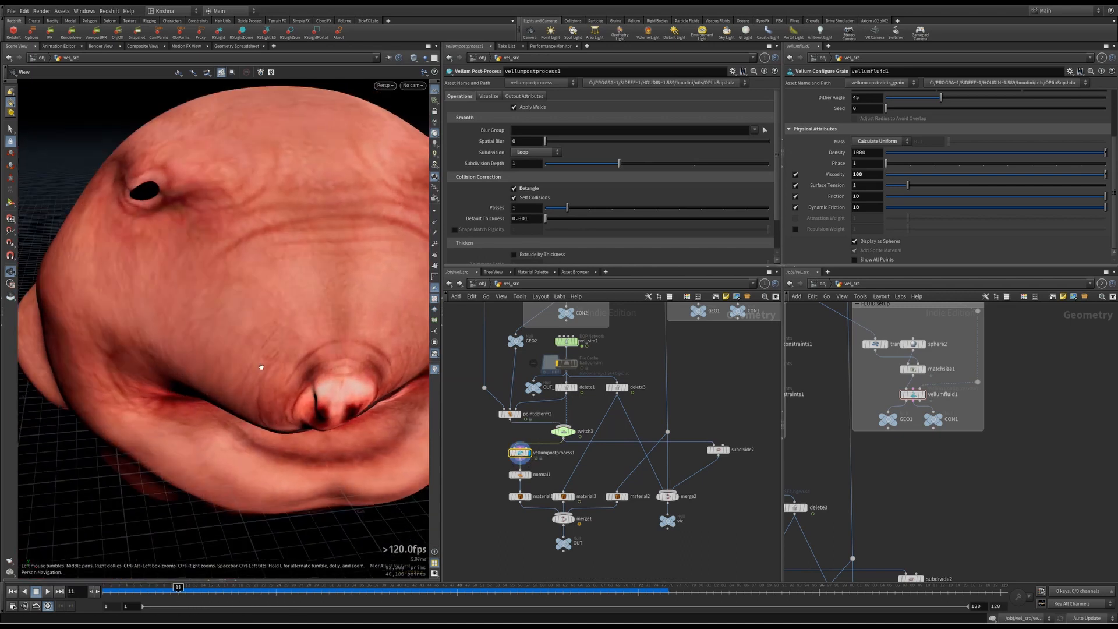
middle_drag(321, 371, 296, 356)
drag(296, 357, 270, 356)
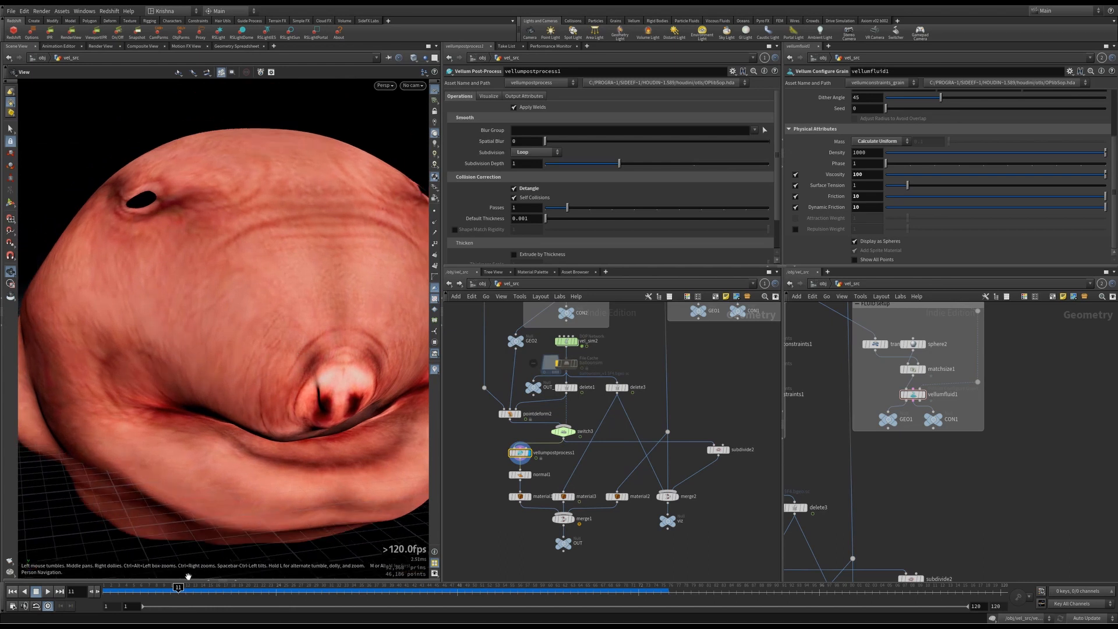
Compare delete1 with vellumpostprocess1 and review the post-process subdivision, Detangle and thickness settings
click(570, 389)
click(569, 389)
drag(326, 373, 277, 300)
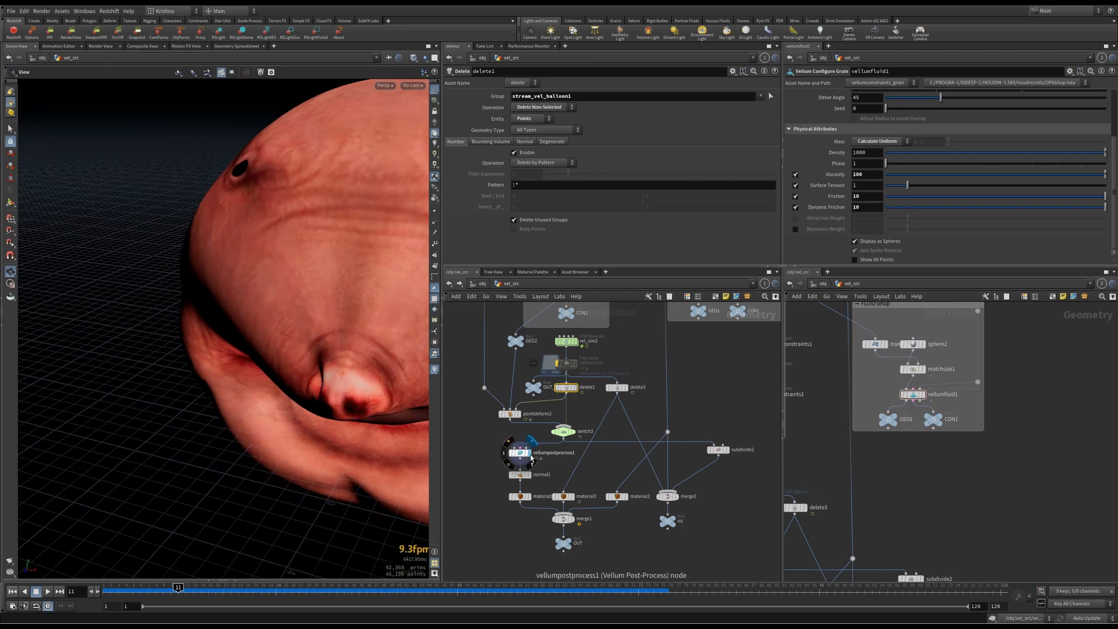
click(522, 454)
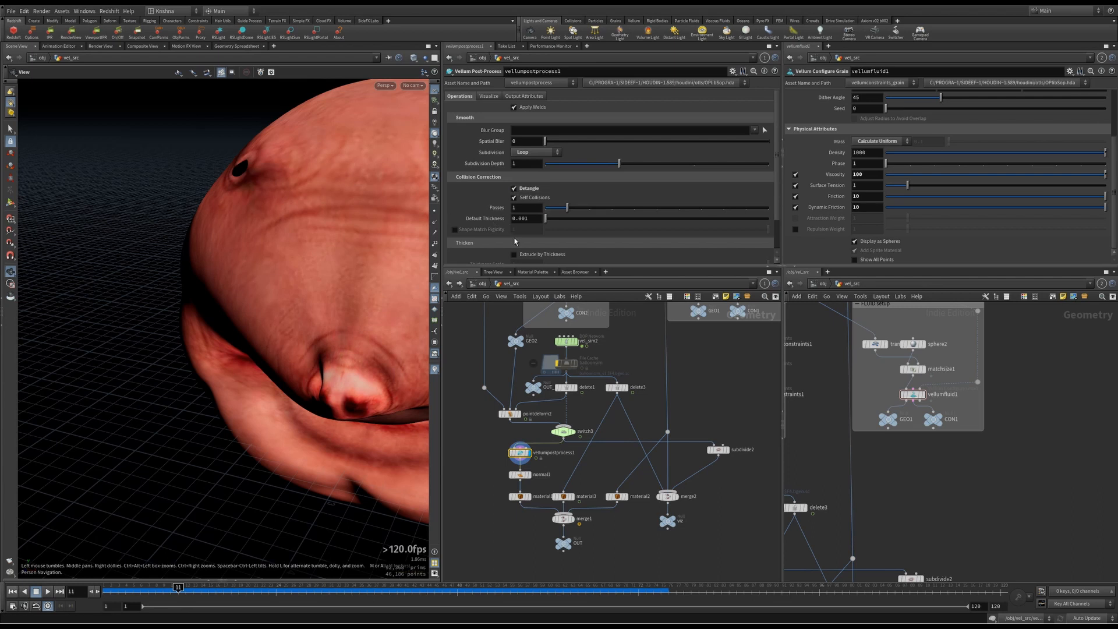
scroll(515, 241, down, 2)
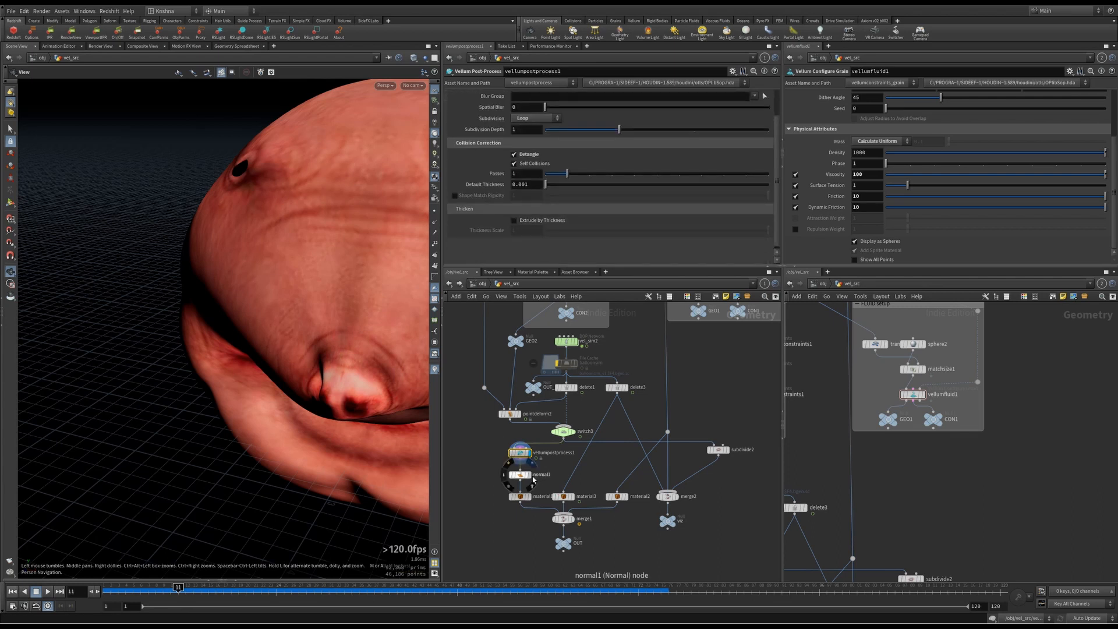
Display normal1 and material1 in turn and inspect the pig material assignment
click(529, 476)
click(521, 476)
click(528, 498)
click(527, 498)
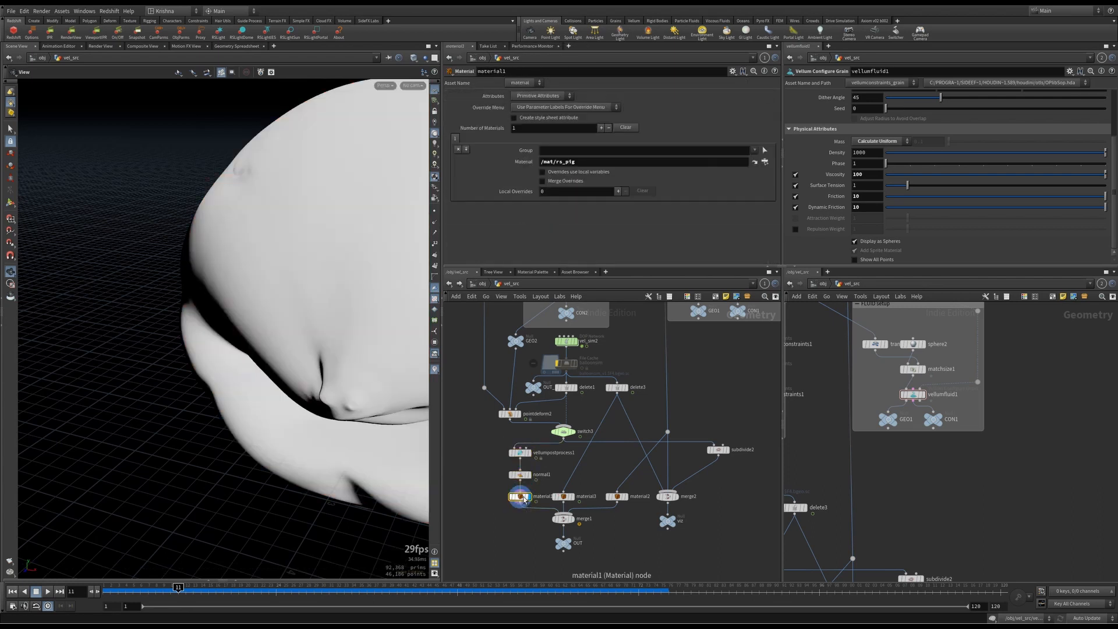
Select and display delete3, and frame the fluid particle sphere at frame 11
click(626, 388)
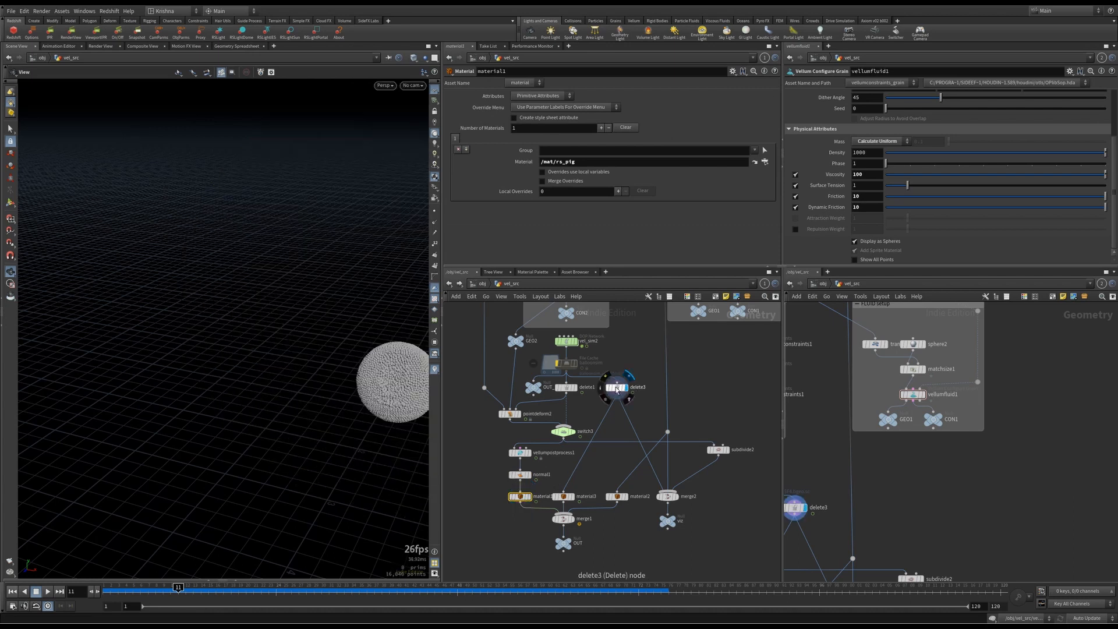
click(618, 389)
middle_drag(306, 377, 236, 335)
scroll(278, 345, up, 1)
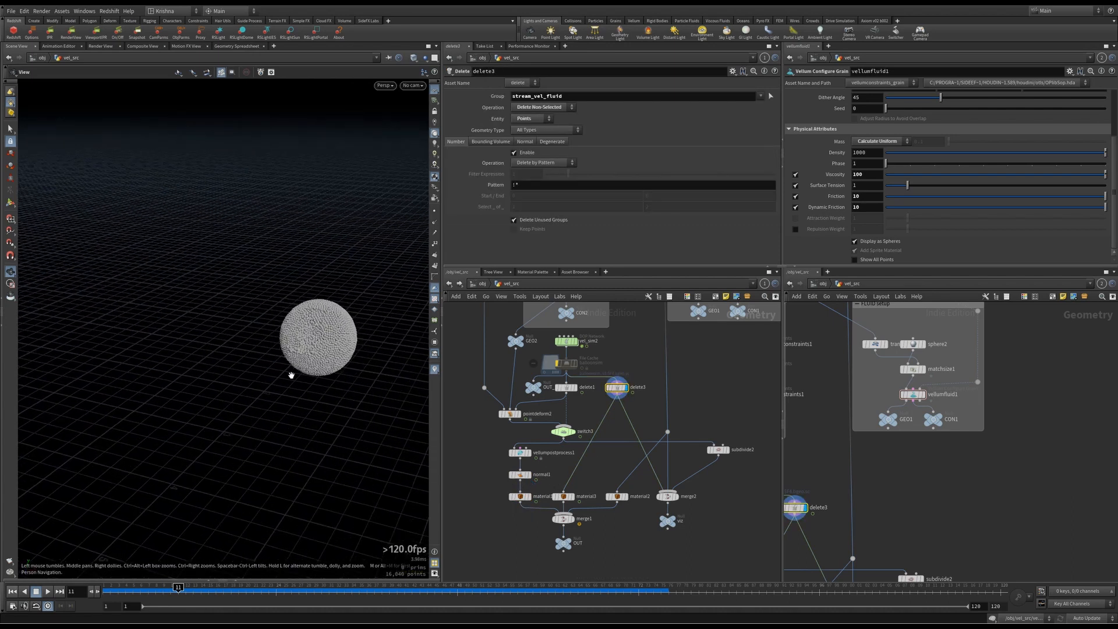
Display material3 and compare its material assignment with that of material2
middle_drag(290, 375, 268, 349)
click(572, 498)
click(563, 497)
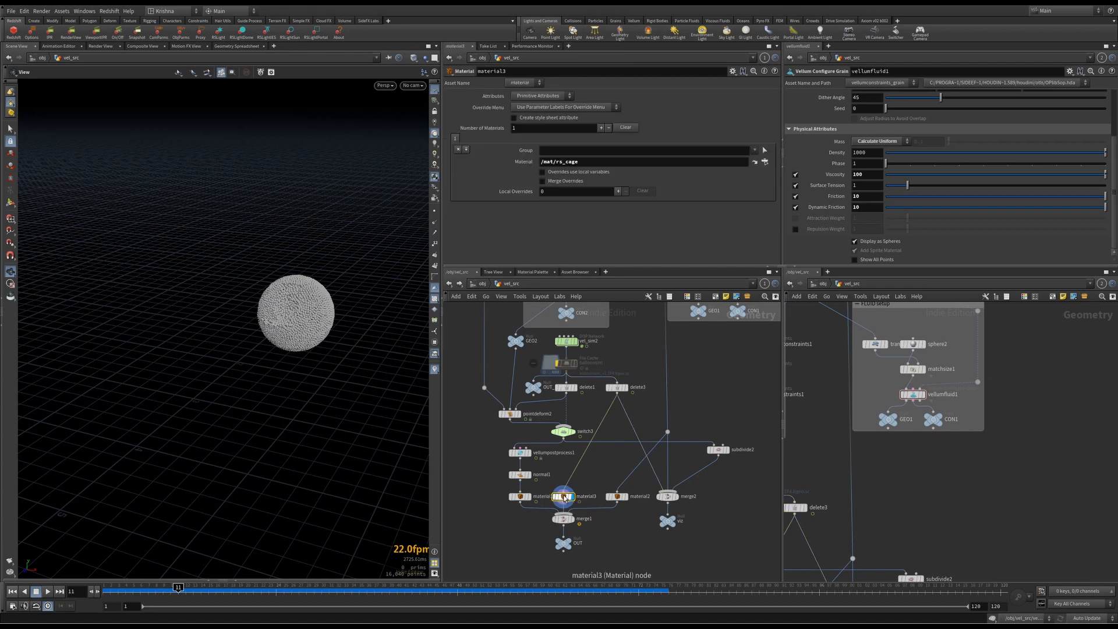
click(626, 497)
click(618, 497)
click(573, 497)
click(563, 498)
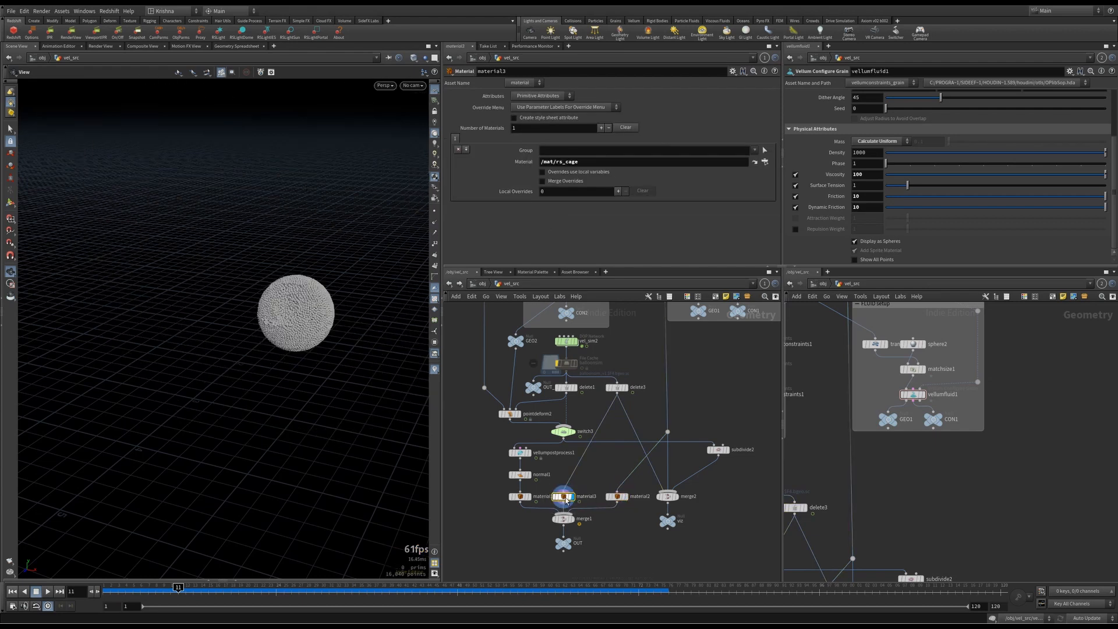
Open the material network beside vel_src and assign the rs_fuid material to material3
click(823, 284)
click(823, 284)
click(842, 313)
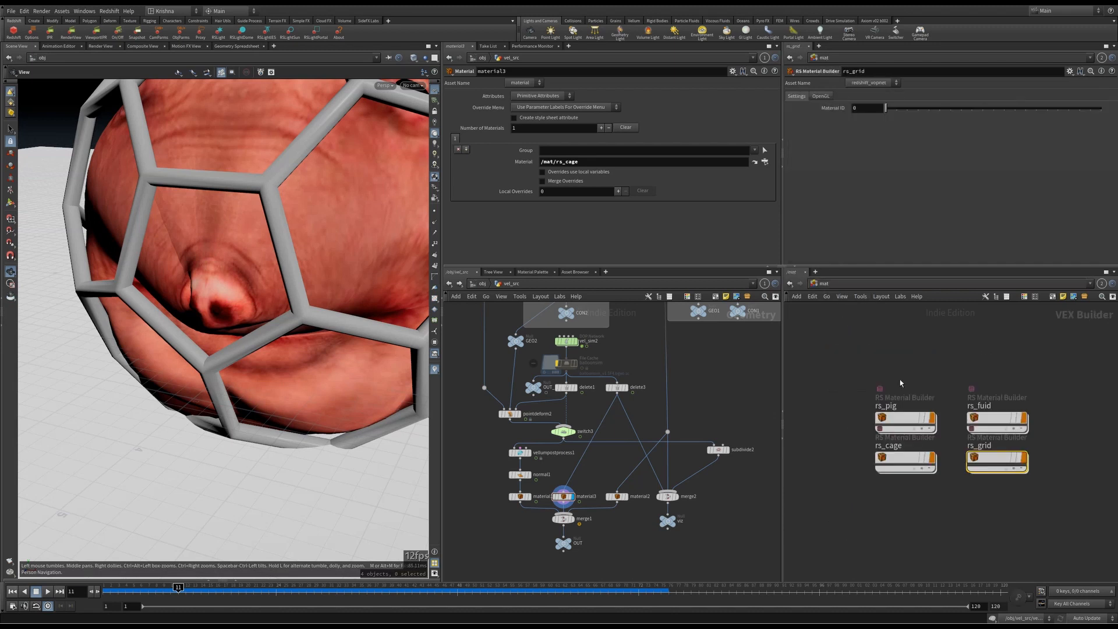
click(976, 461)
mouse_move(994, 424)
drag(994, 424, 580, 163)
Display material2 and the viz null in turn, and examine the inflated pig inside the full cage
click(623, 497)
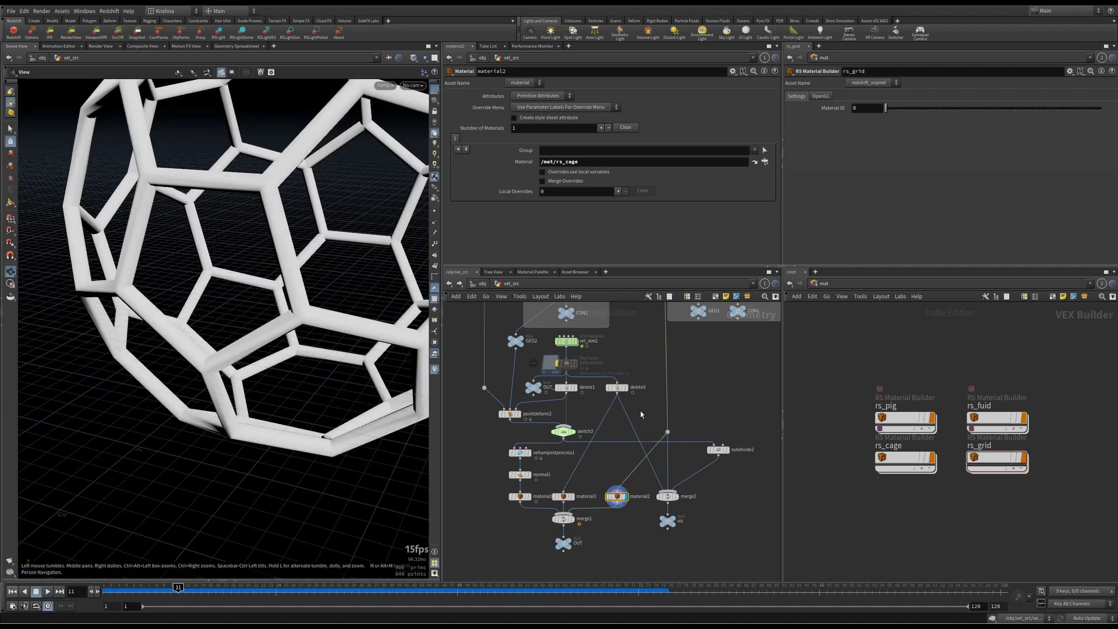
click(672, 522)
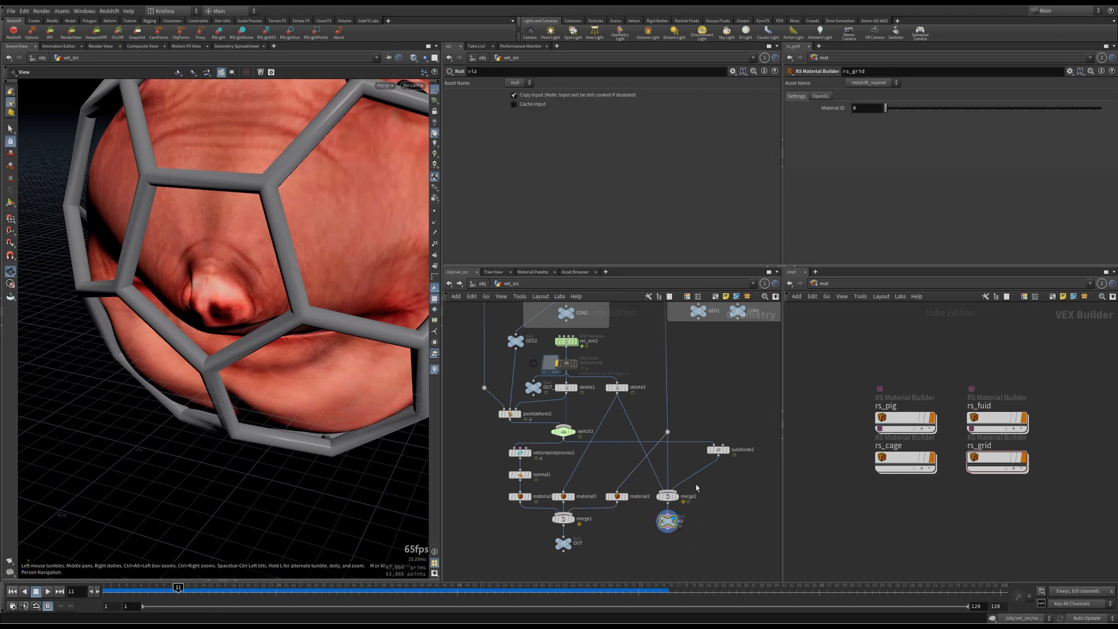
right_drag(294, 393, 261, 304)
middle_drag(385, 280, 333, 324)
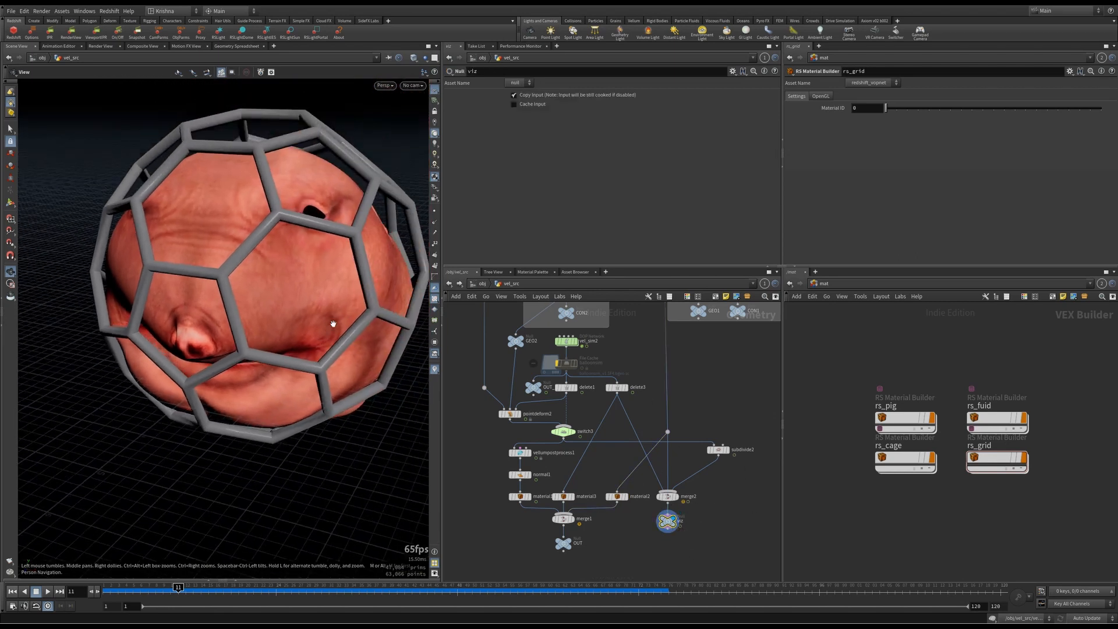
mouse_move(333, 324)
mouse_down()
mouse_move(318, 328)
mouse_move(349, 311)
mouse_move(341, 316)
mouse_up()
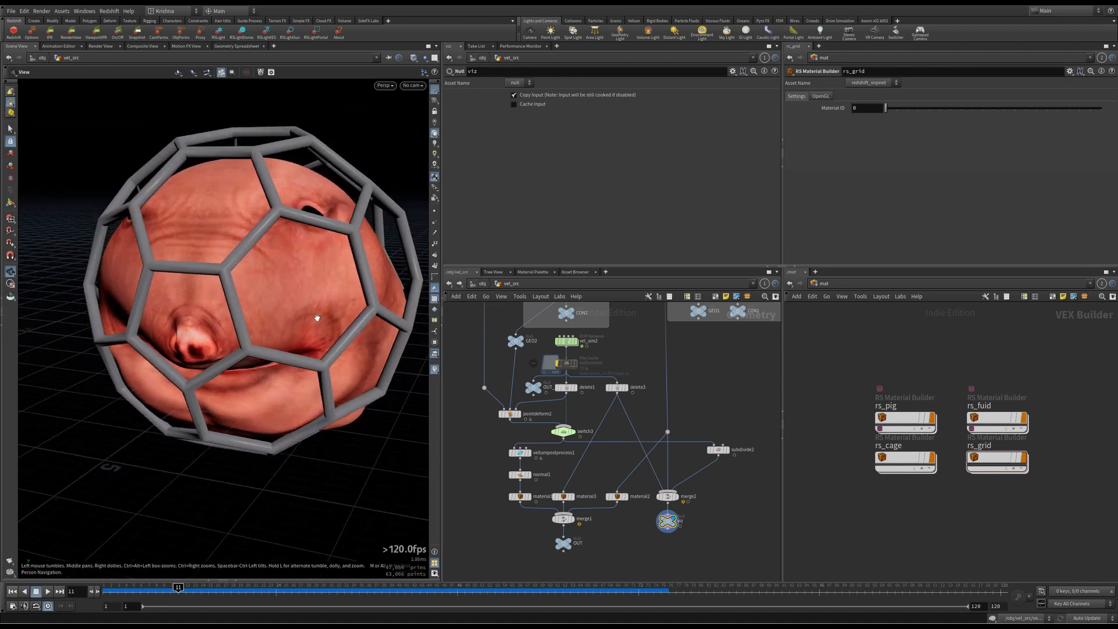
scroll(676, 486, down, 2)
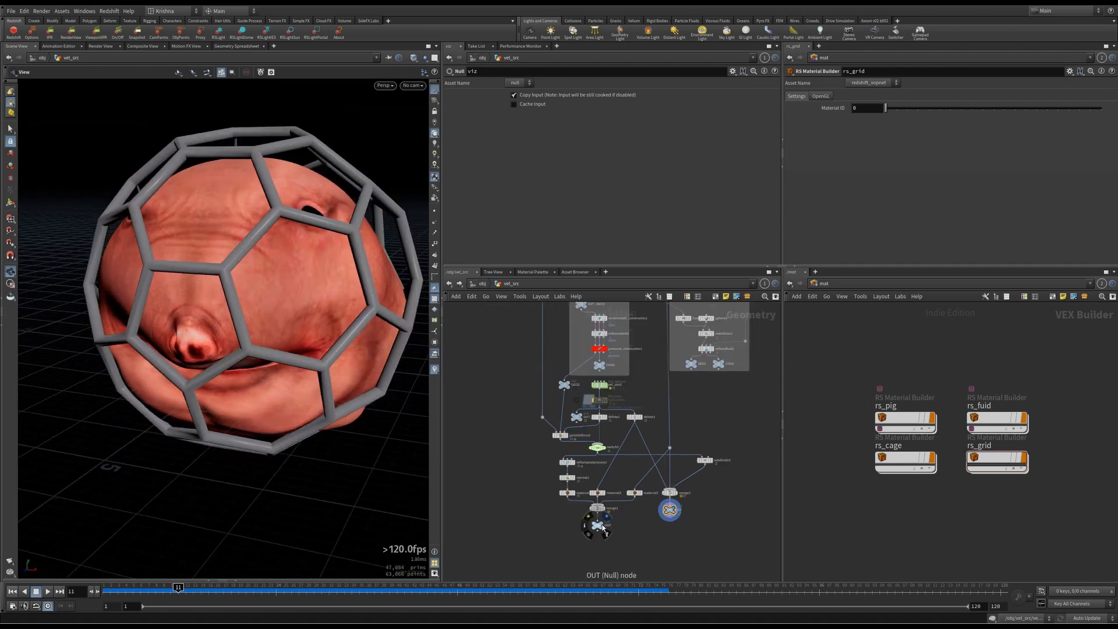
Display the OUT null of vel_src, return to frame 1 and save the scene
click(603, 527)
drag(315, 303, 337, 320)
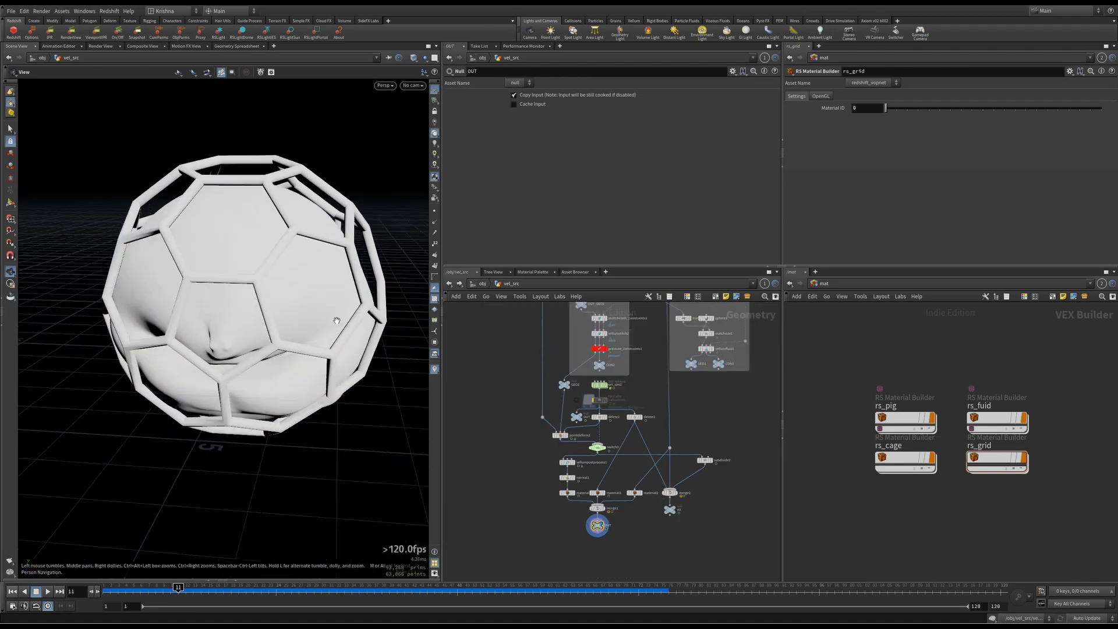
click(13, 592)
key(ctrl+s)
Go up to the object level and review the rndr_vb, rndr_vfd and rndr_grid render objects
key(u)
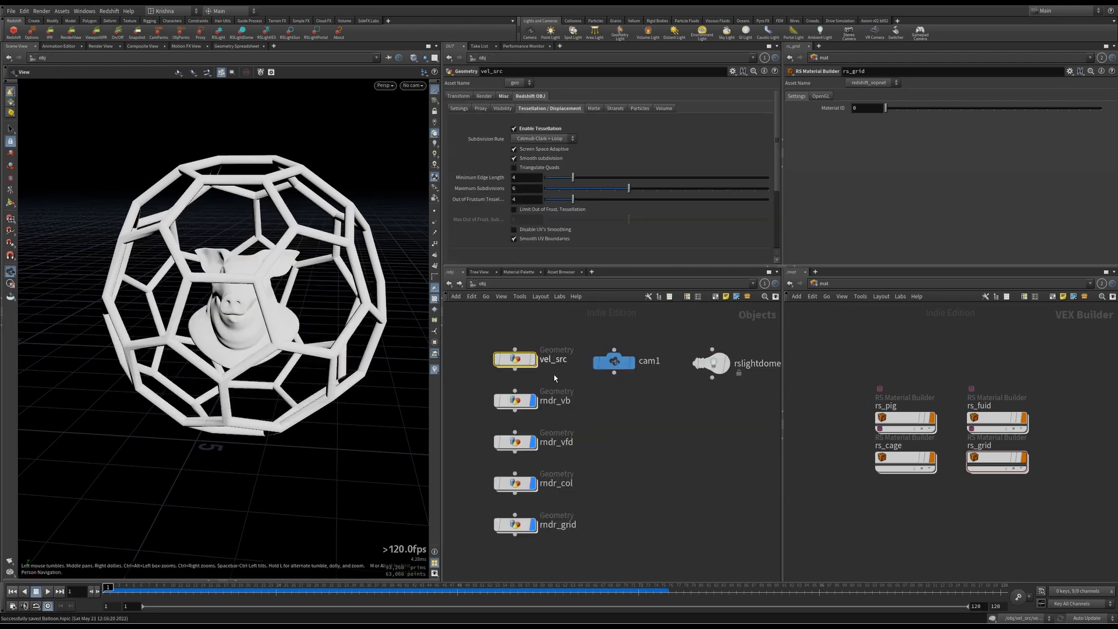
click(515, 400)
click(516, 441)
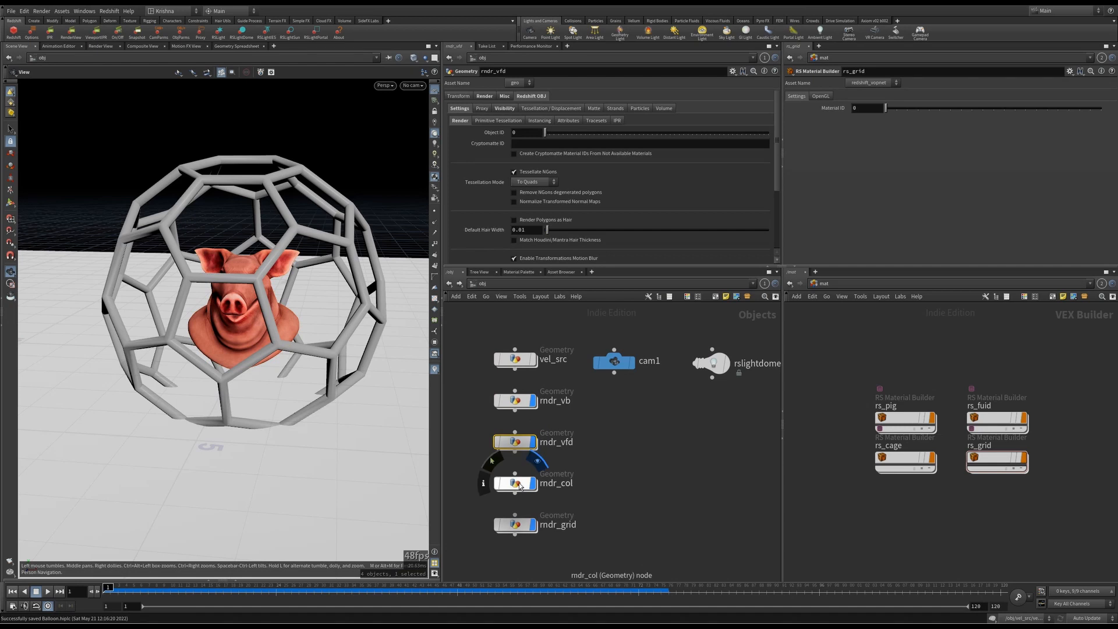
click(515, 524)
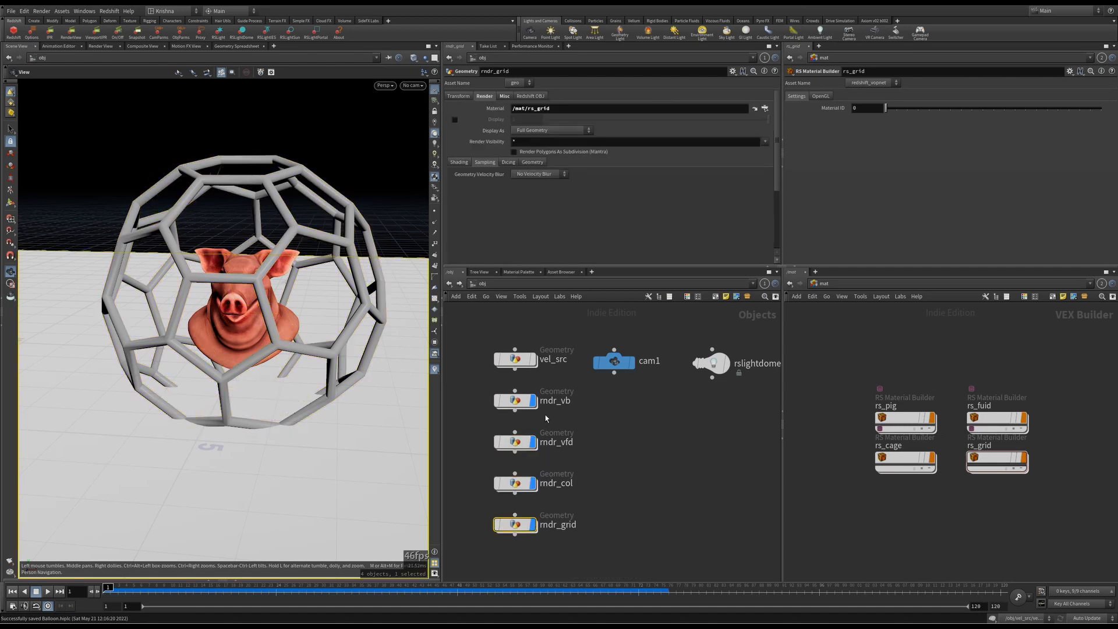
Open rndr_vb and review its object_merge1 and vel_balloon nodes
double_click(524, 400)
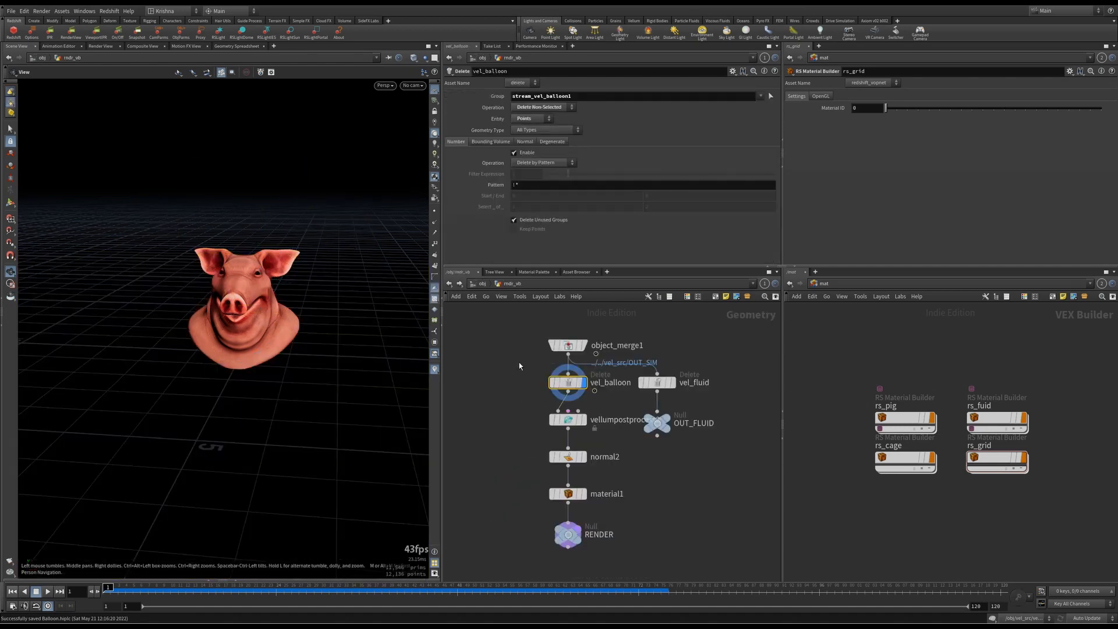
click(572, 346)
click(573, 382)
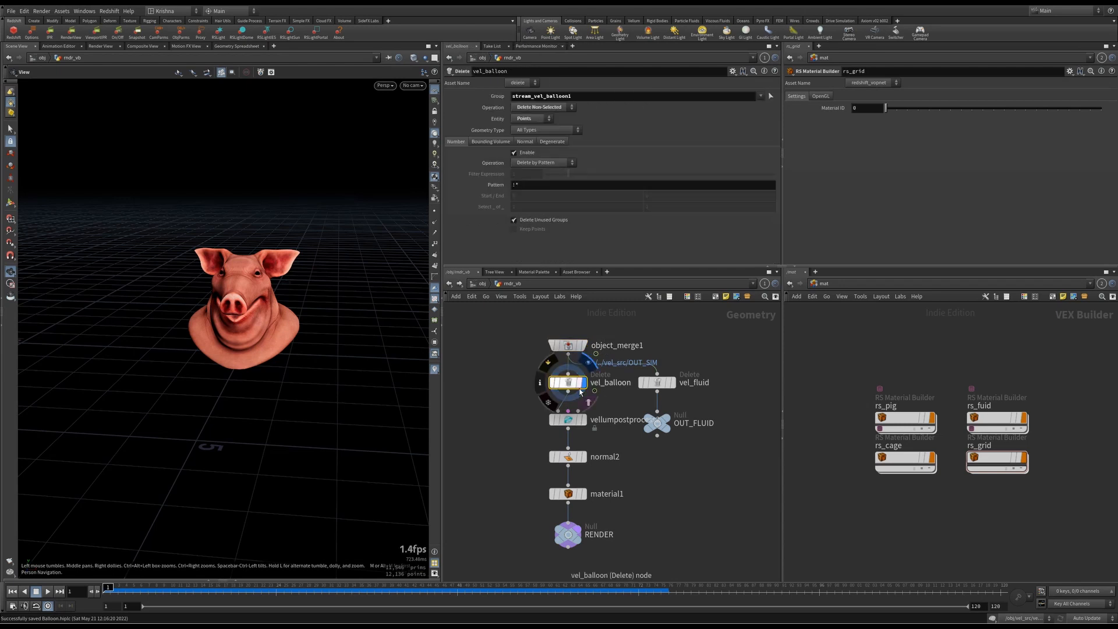
Show the vel_src network beside object_merge1 and move the OUT_SIM null to the far side of delete3
click(568, 345)
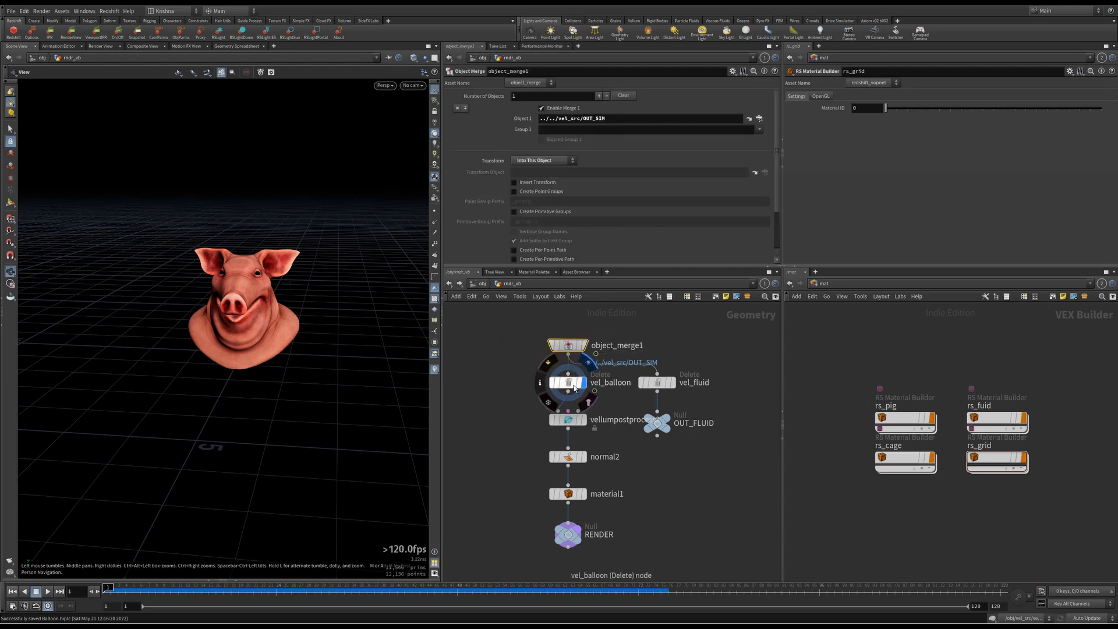
key(1)
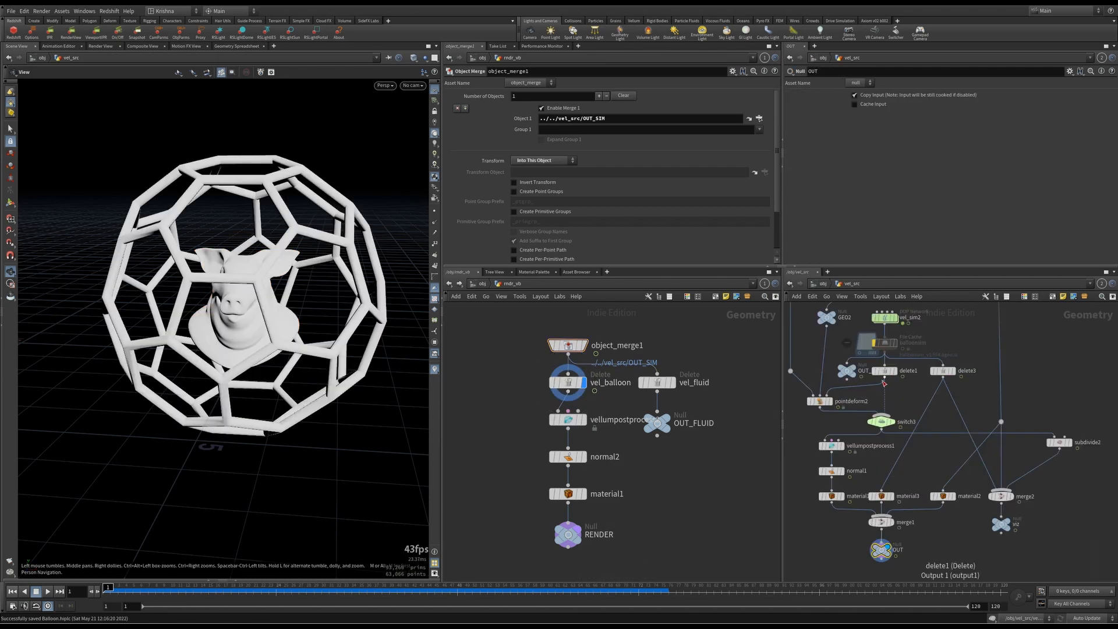
drag(849, 374, 1017, 375)
Review the vel_balloon group filter and display vellumpostprocess2 in rndr_vb
click(567, 382)
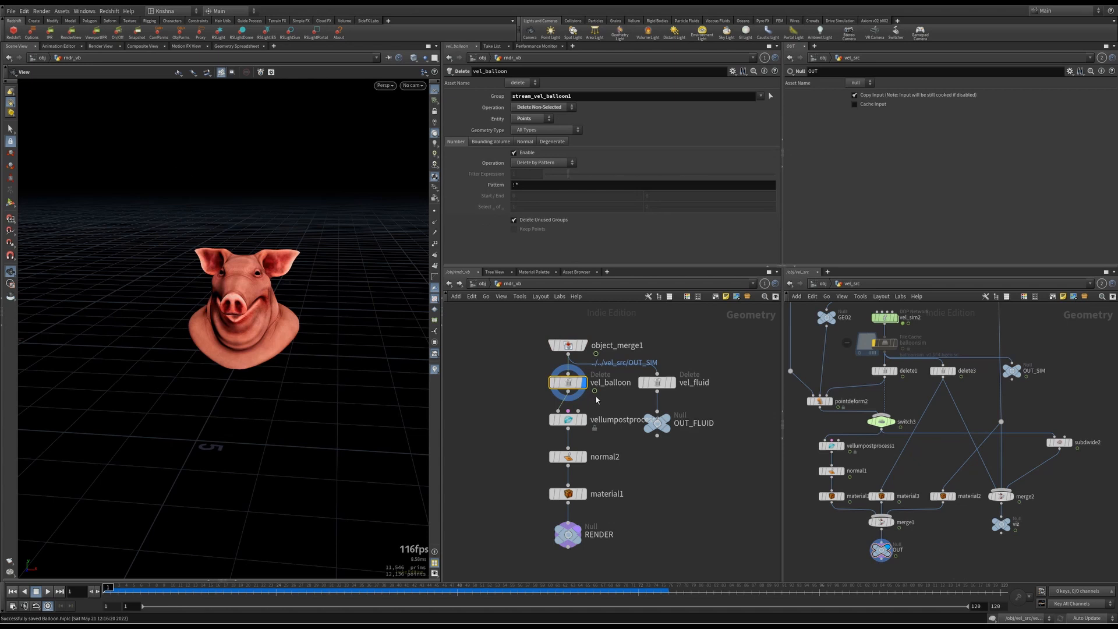
middle_drag(951, 398, 939, 350)
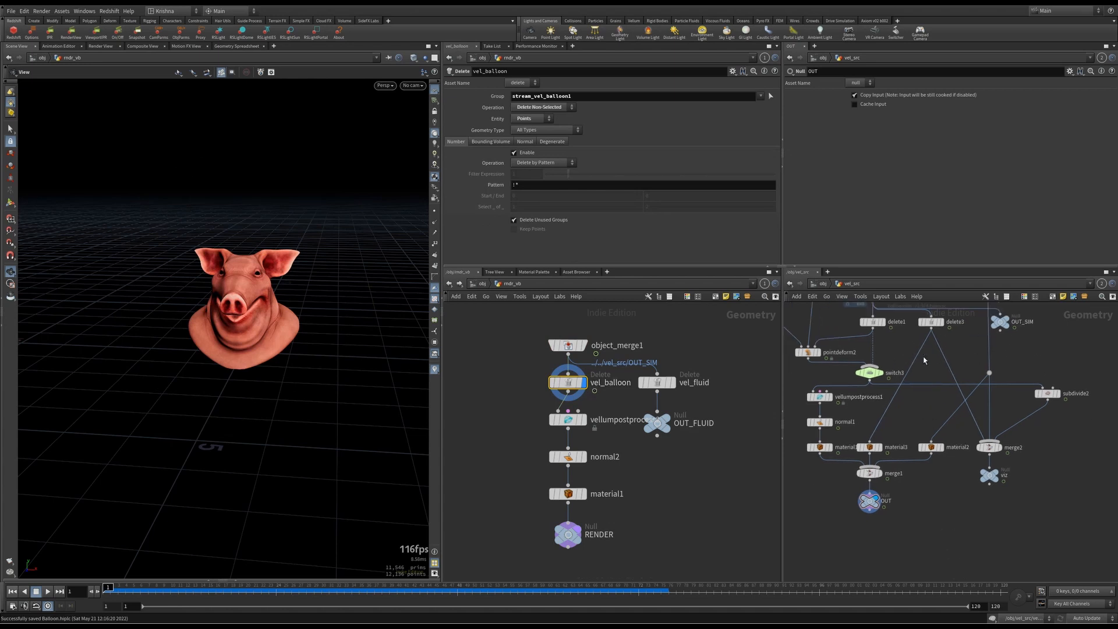
click(568, 422)
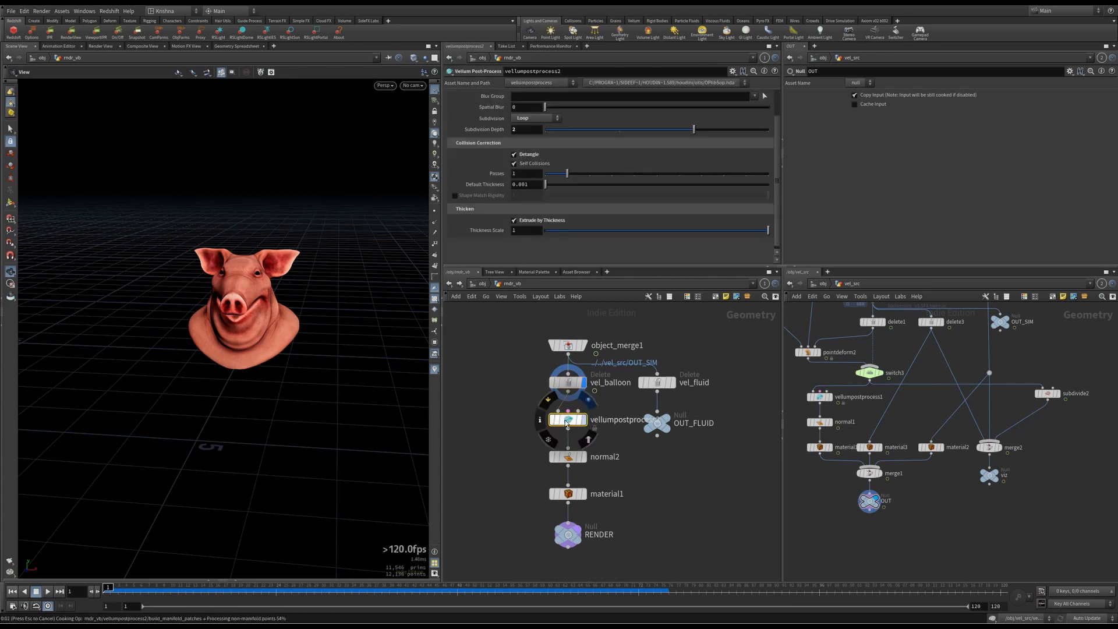
key(ctrl+s)
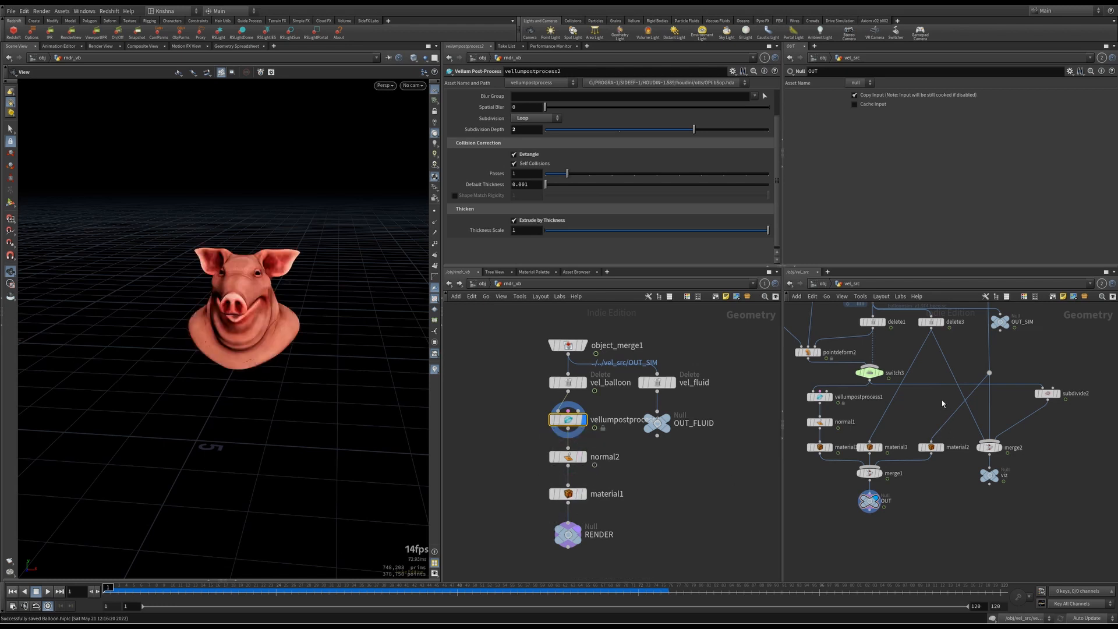
Highlight the post-process, normal, material and merge nodes in vel_src for comparison with the rndr_vb chain
scroll(825, 388, down, 4)
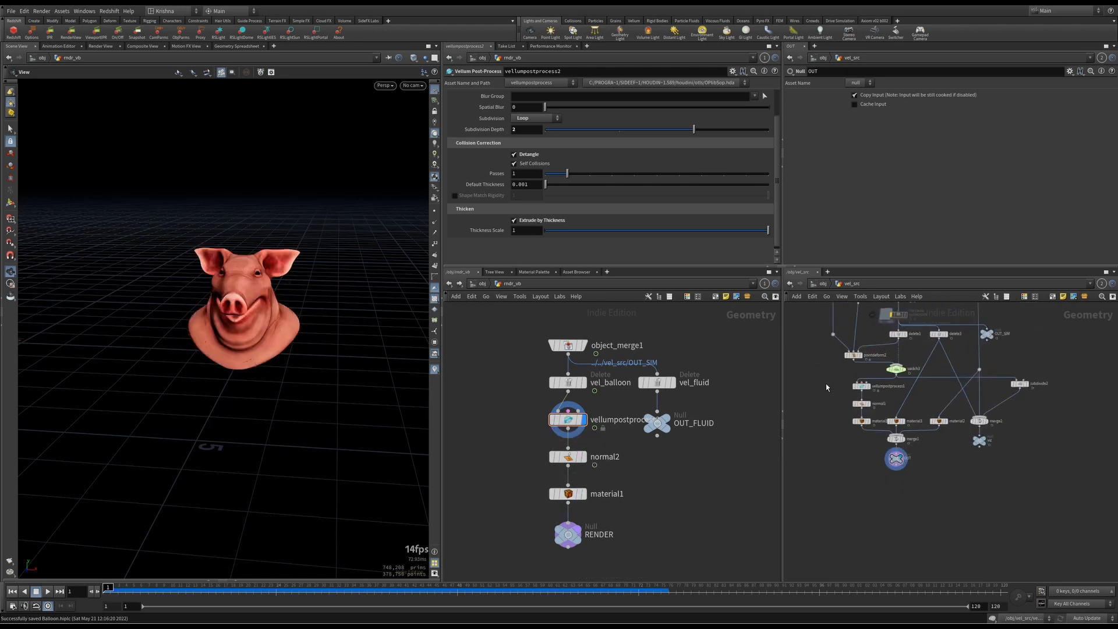
drag(825, 388, 971, 483)
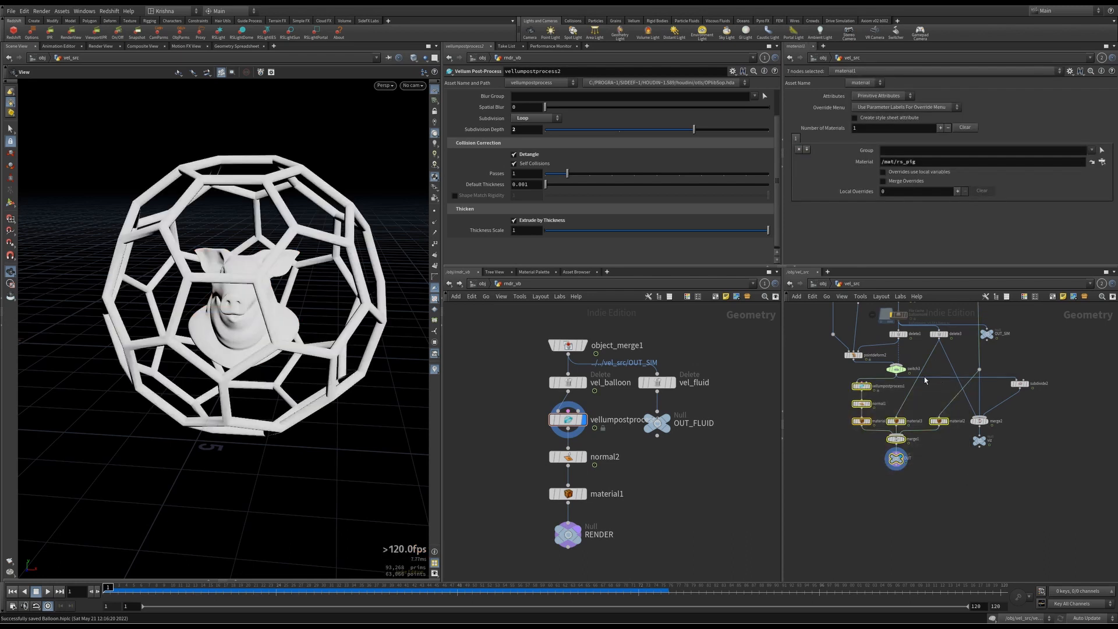
click(882, 441)
Display vel_fluid, OUT_FLUID and material1 in turn to review the fluid and balloon branches of rndr_vb
middle_drag(669, 468, 654, 462)
click(658, 376)
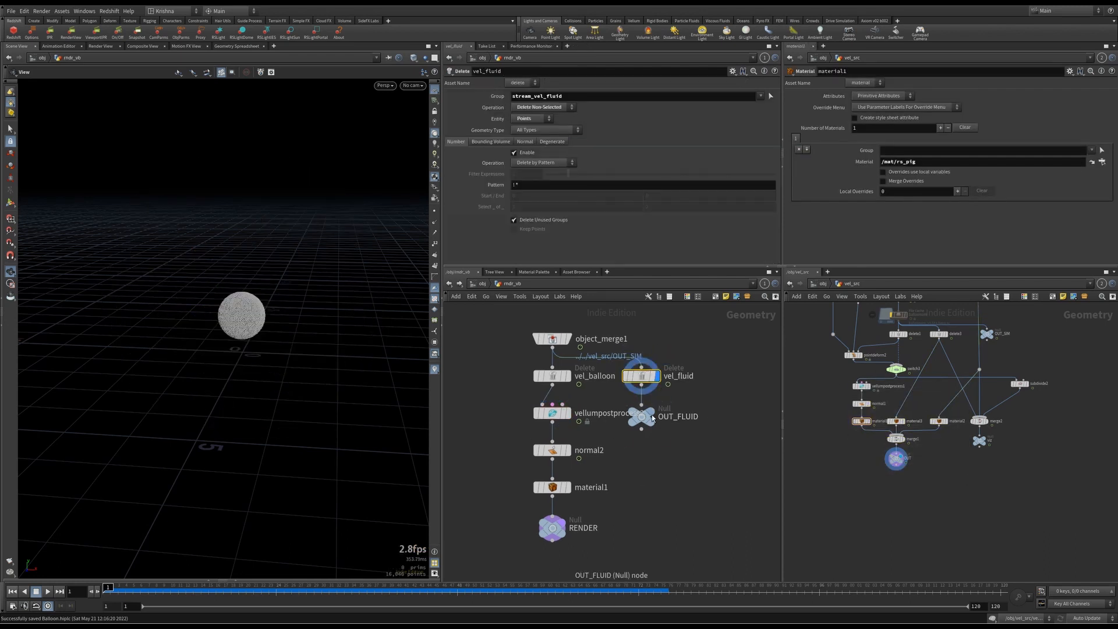
mouse_move(643, 417)
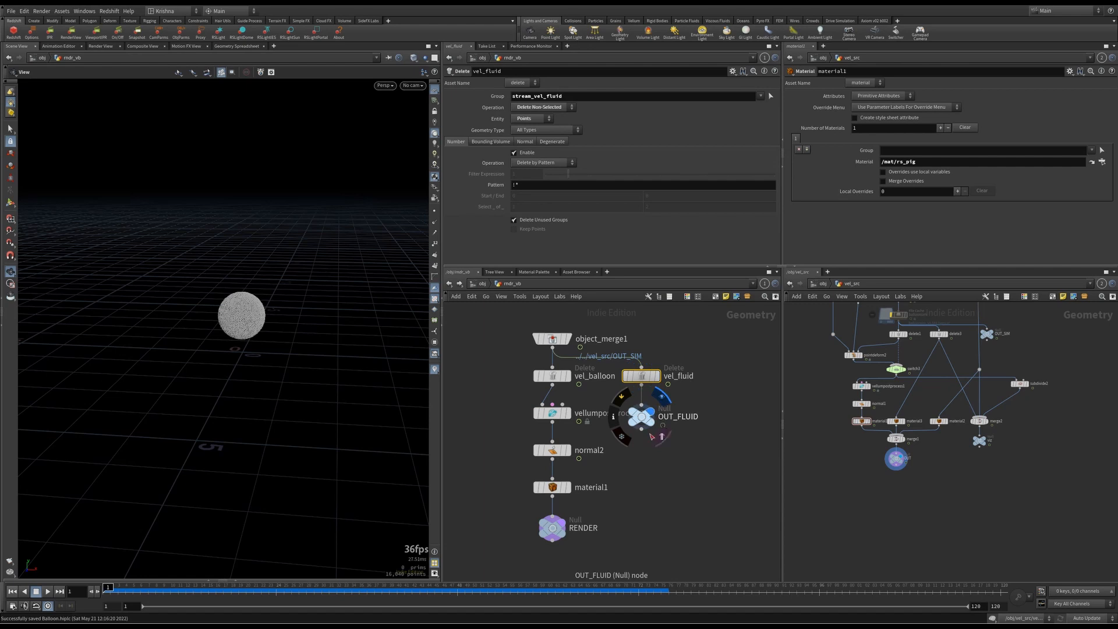
click(480, 284)
click(449, 284)
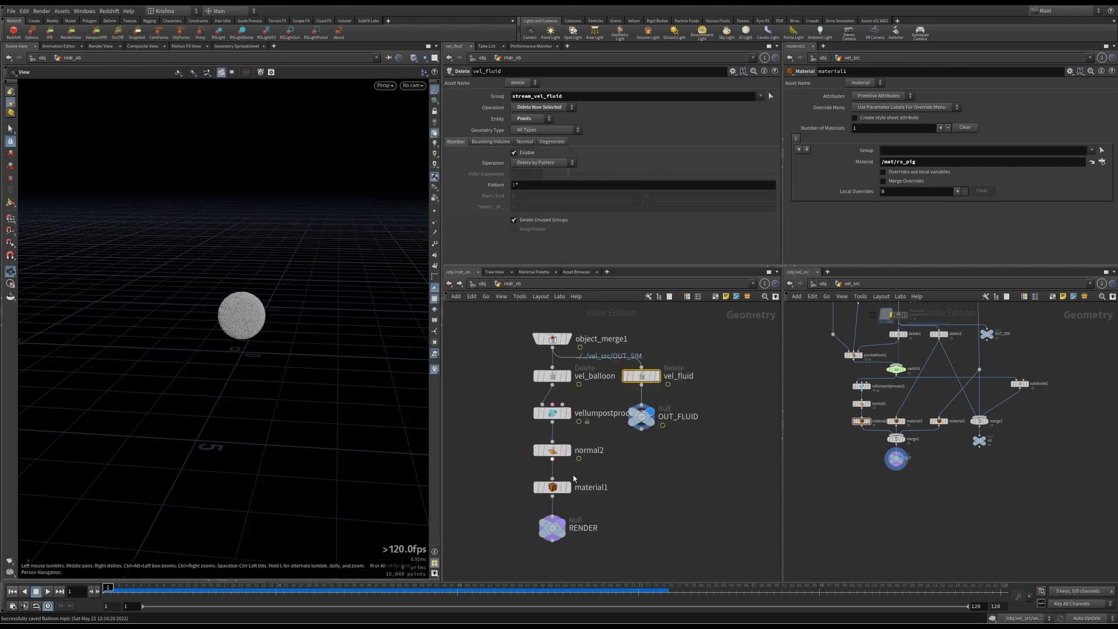
mouse_move(559, 515)
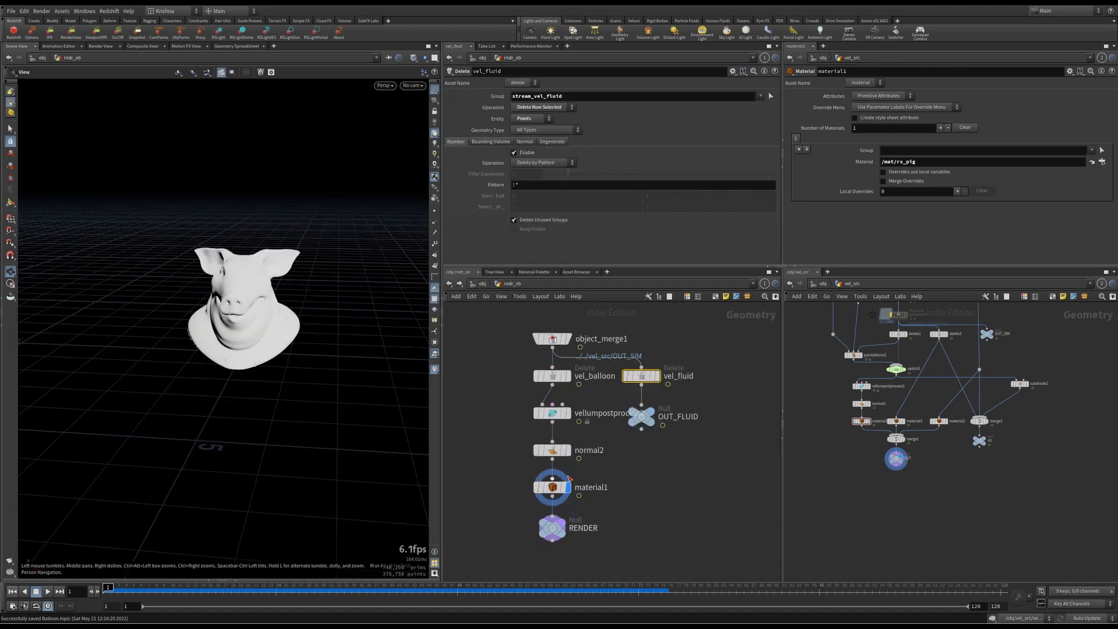
click(569, 449)
Open rndr_vfd and review object_merge1's OUT_FLUID reference and the $F<40 expression on switch1
click(481, 284)
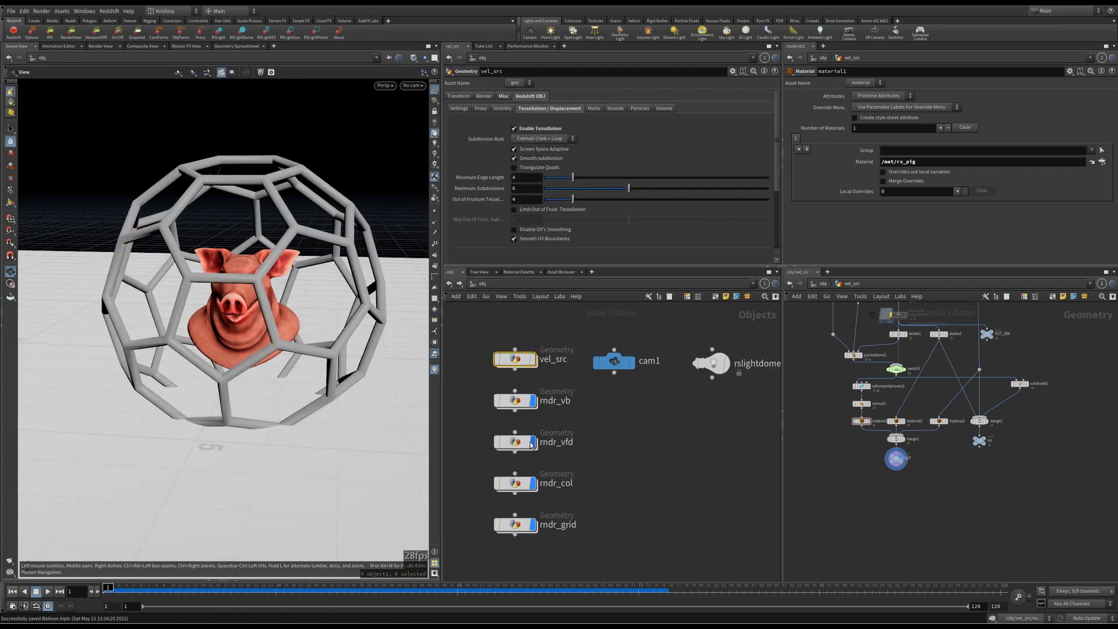
double_click(514, 441)
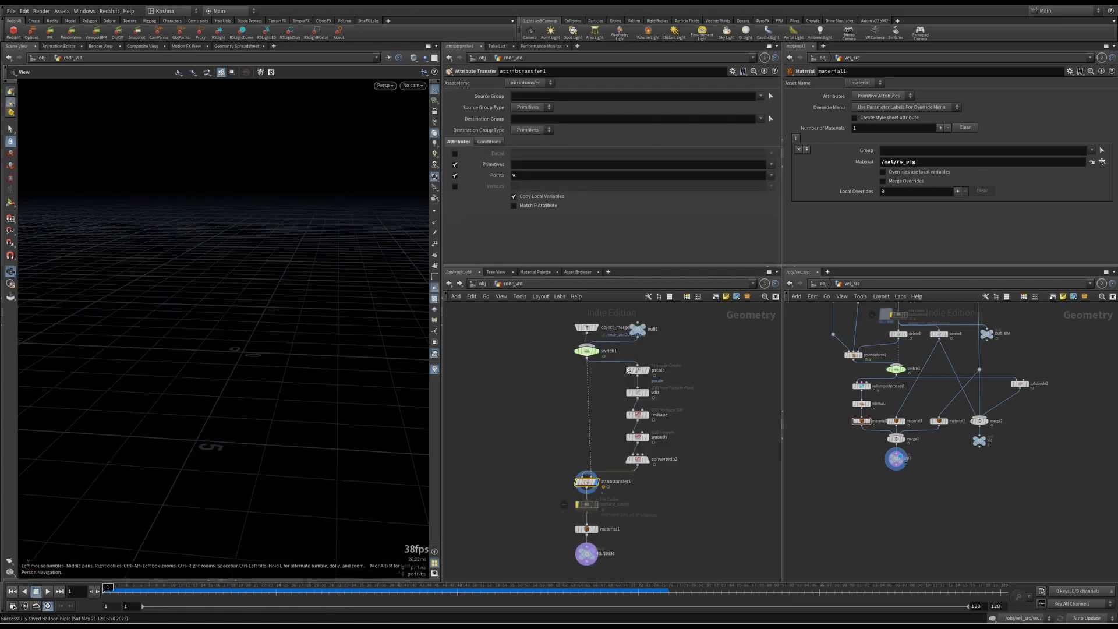
click(579, 328)
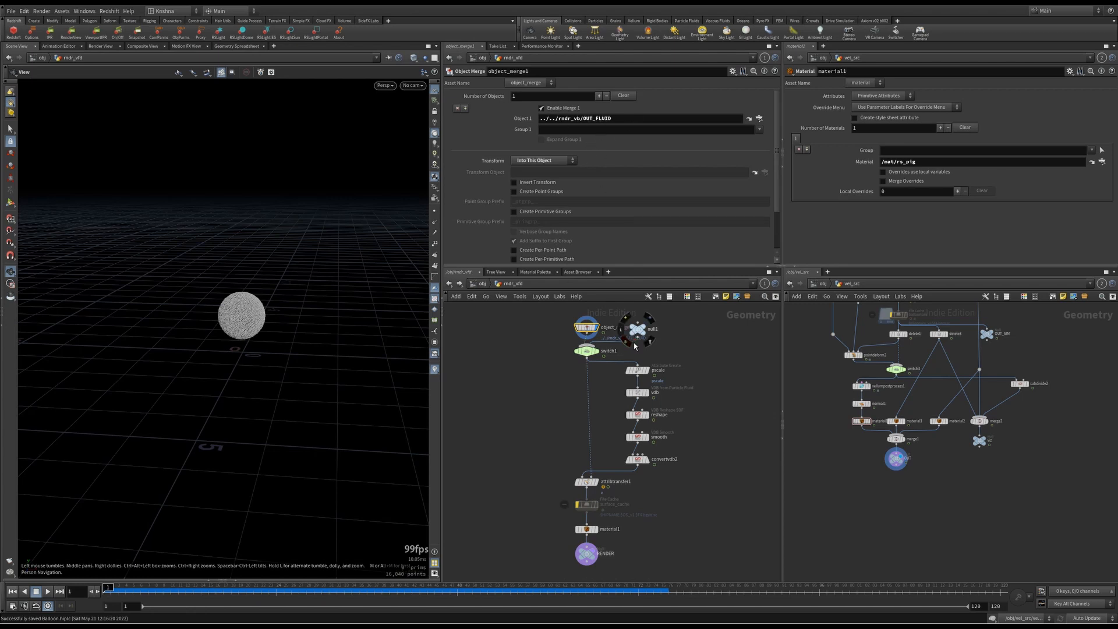
click(596, 352)
click(597, 353)
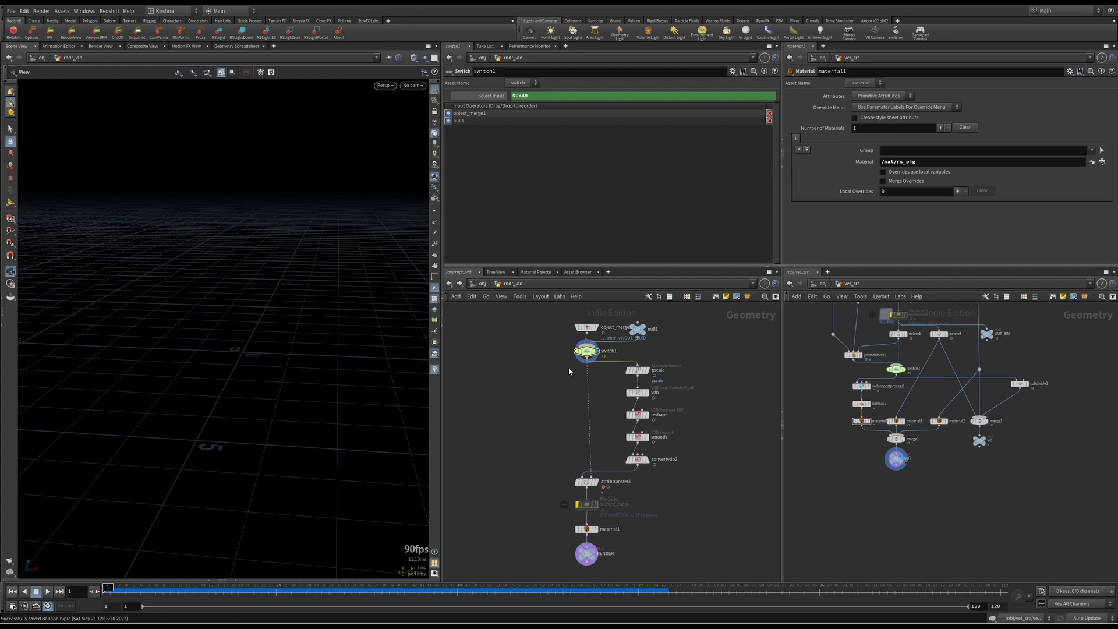
Scrub from frame 23 to 40 and jump to frame 49 to examine the output of switch1
drag(564, 370, 599, 347)
scroll(223, 352, down, 1)
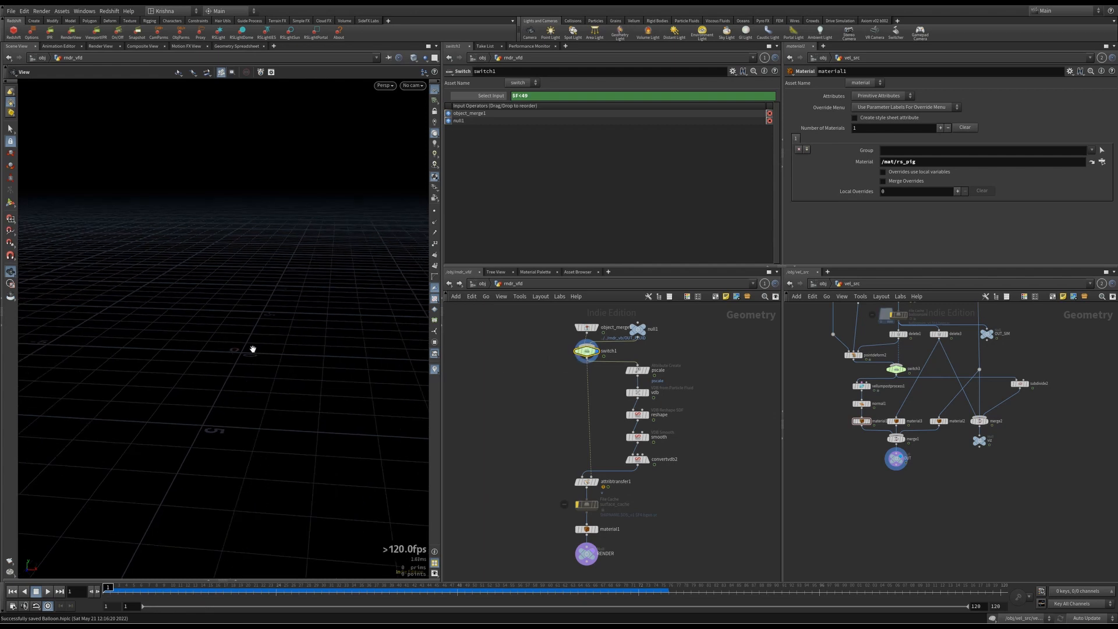
drag(253, 349, 240, 353)
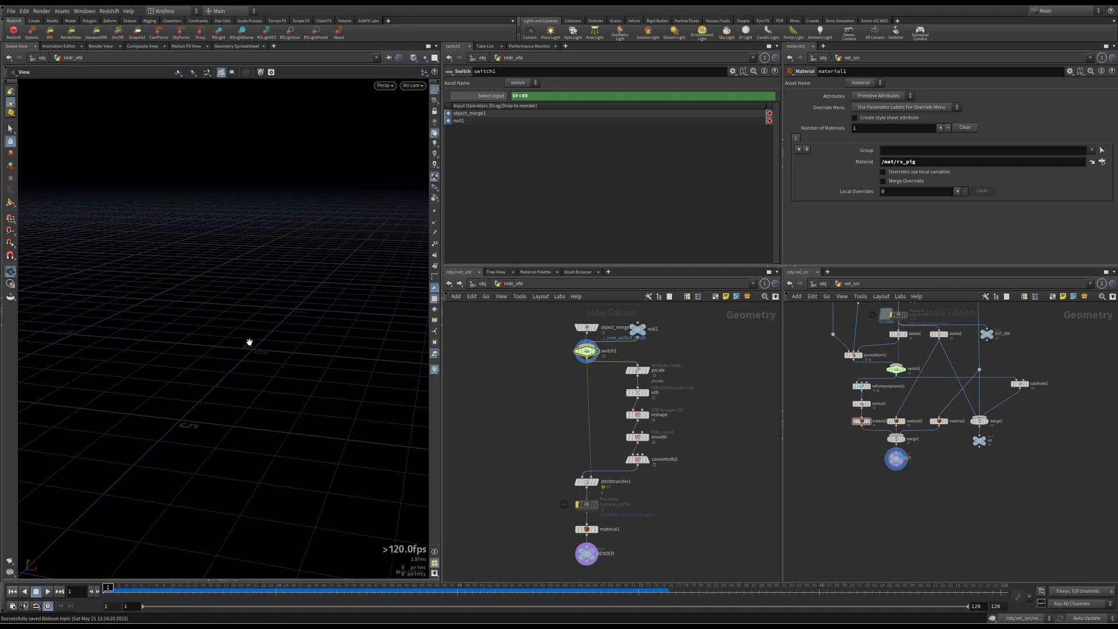
click(269, 588)
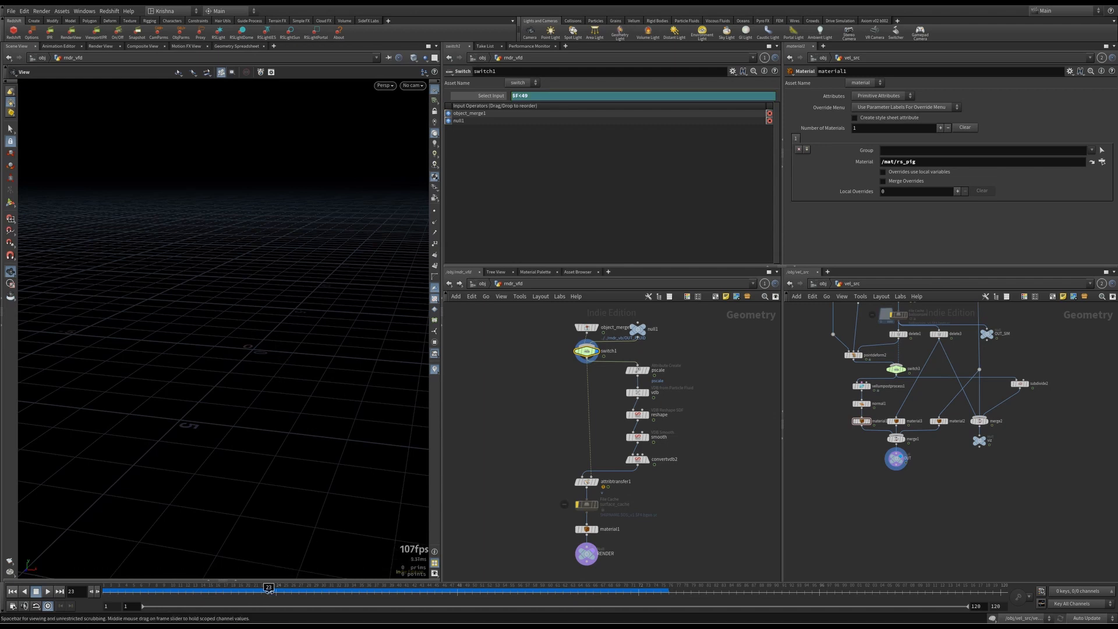
drag(269, 589, 396, 589)
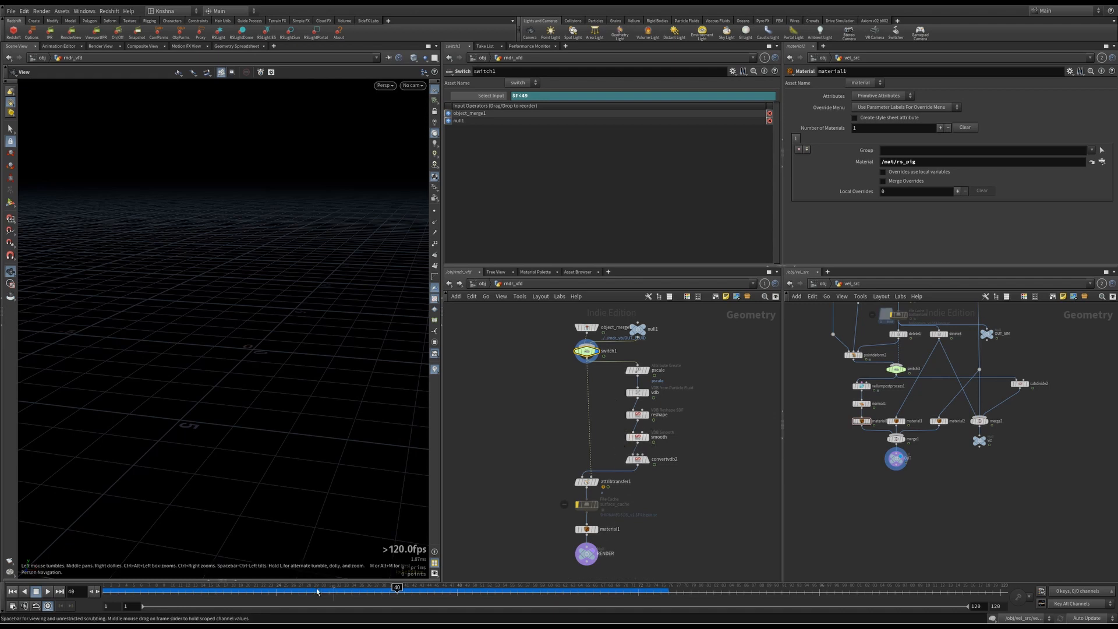
click(465, 593)
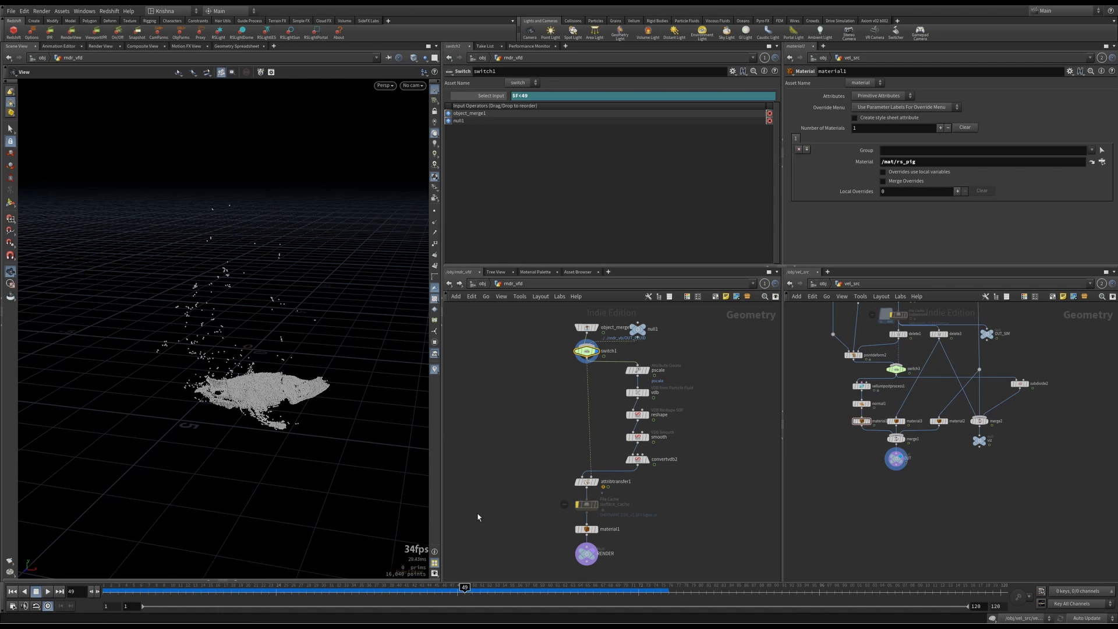
Display the pscale node and trace its value expression through vdb's Particle Separation to the grain size on vellumfluid1
click(640, 370)
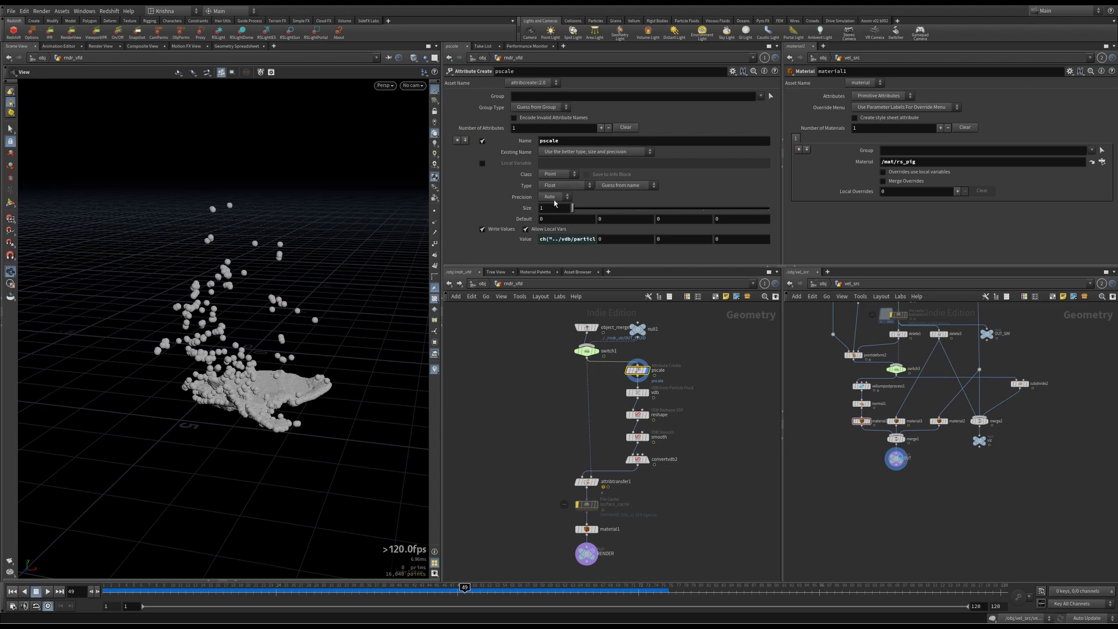
click(567, 239)
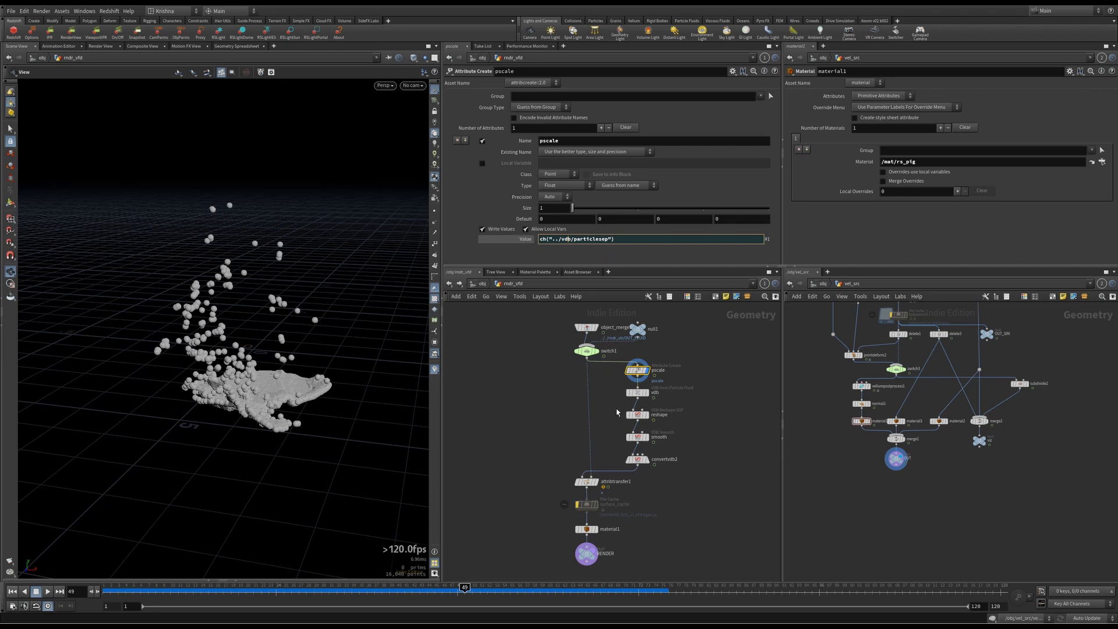
click(637, 392)
click(491, 160)
click(490, 159)
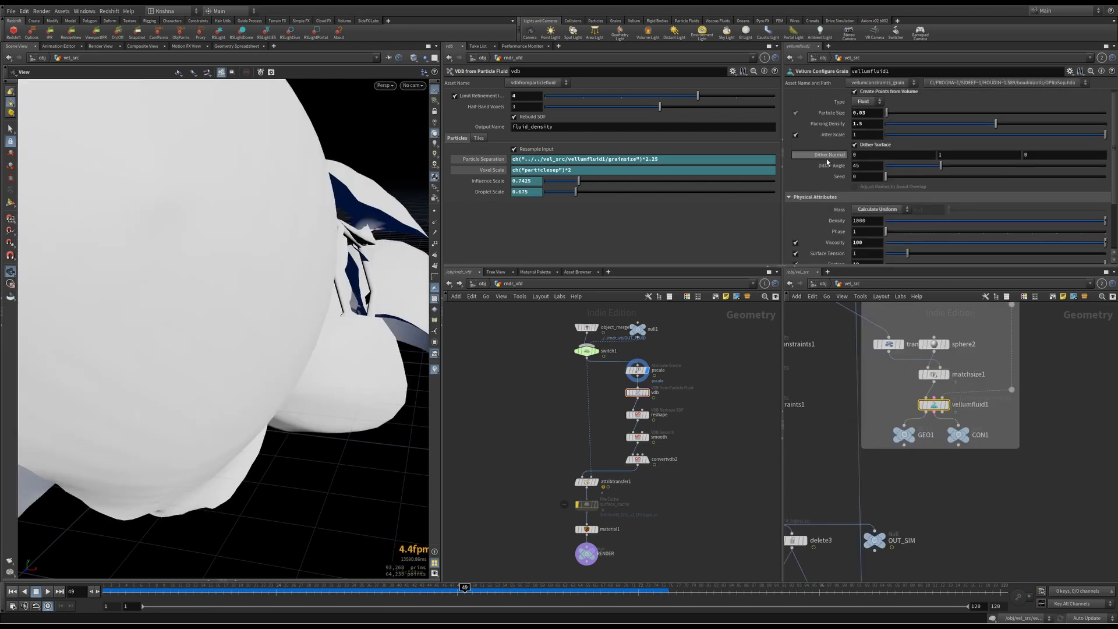
scroll(829, 168, up, 1)
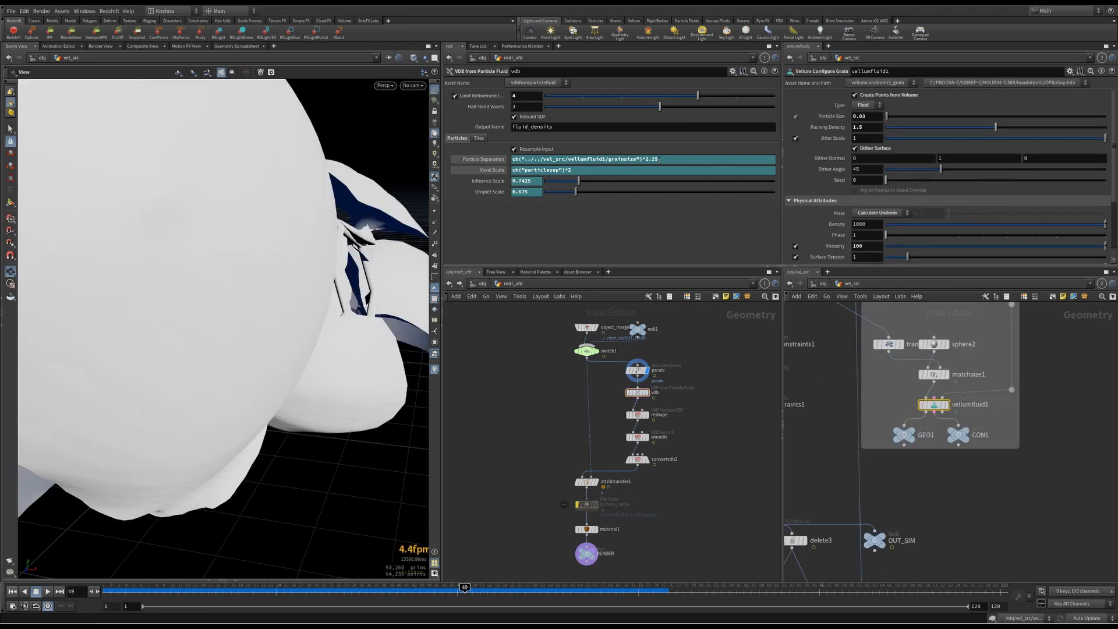
click(659, 161)
click(642, 376)
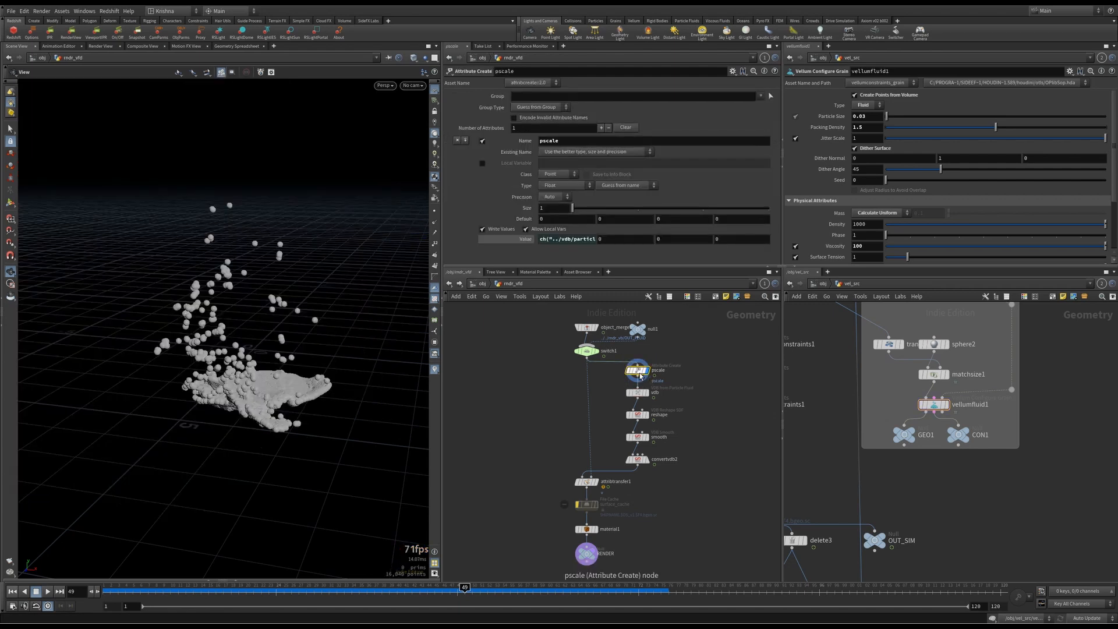
click(568, 238)
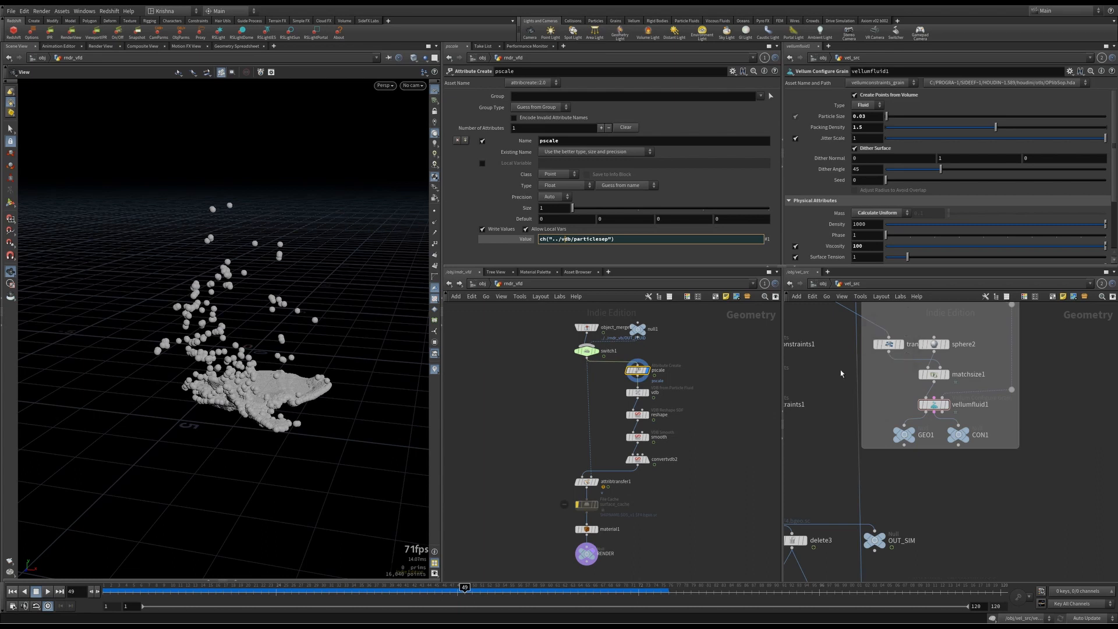
Try vdb's Particle Separation without the *2.25 multiplier and undo the change
click(638, 395)
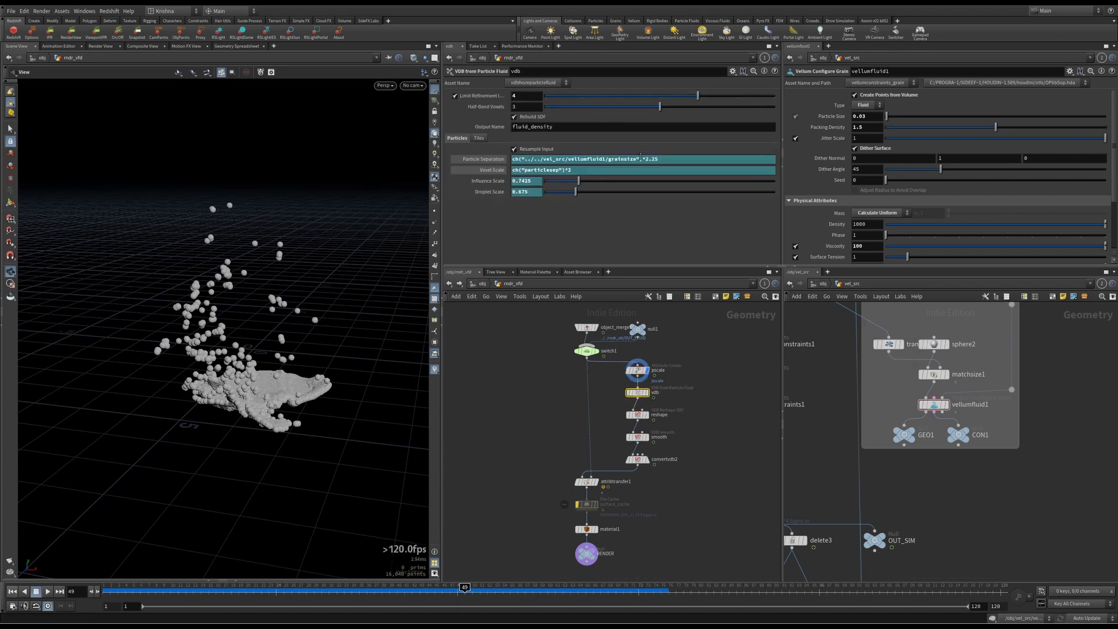
drag(642, 158, 669, 159)
key(BackSpace)
key(Return)
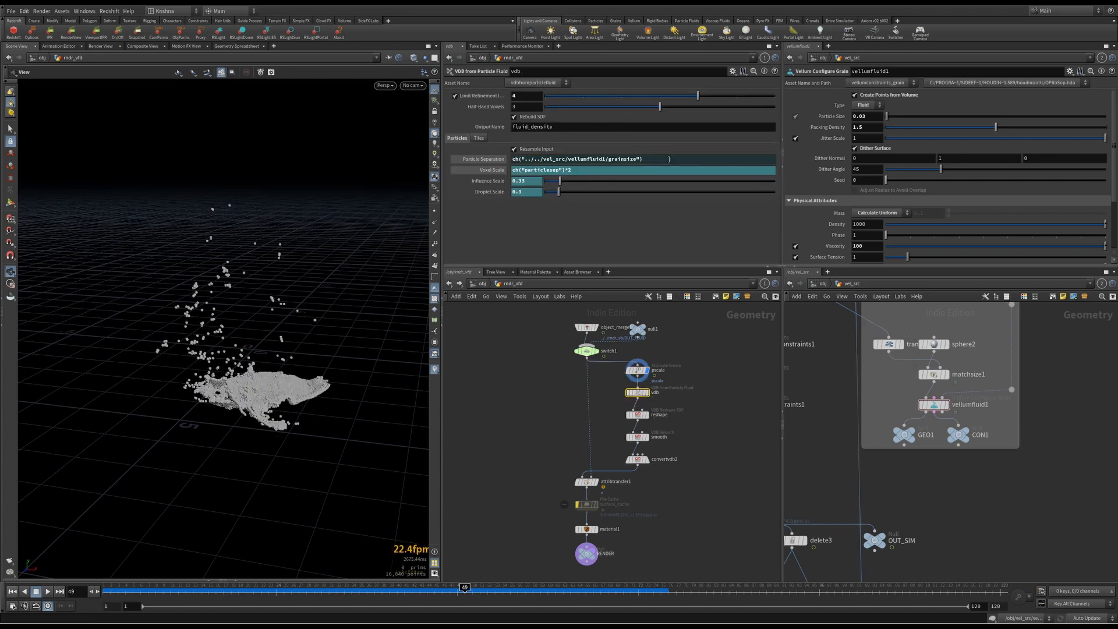
key(ctrl+z)
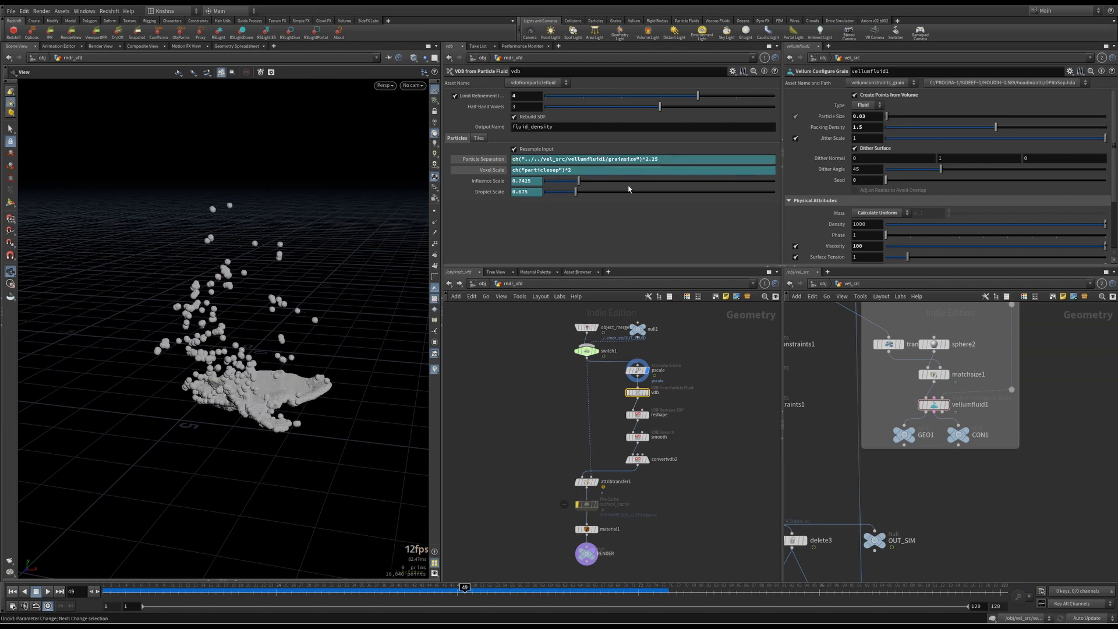
Review the expressions and evaluated values of vdb's separation, voxel, influence and droplet parameters and of the pscale value
click(489, 181)
click(492, 192)
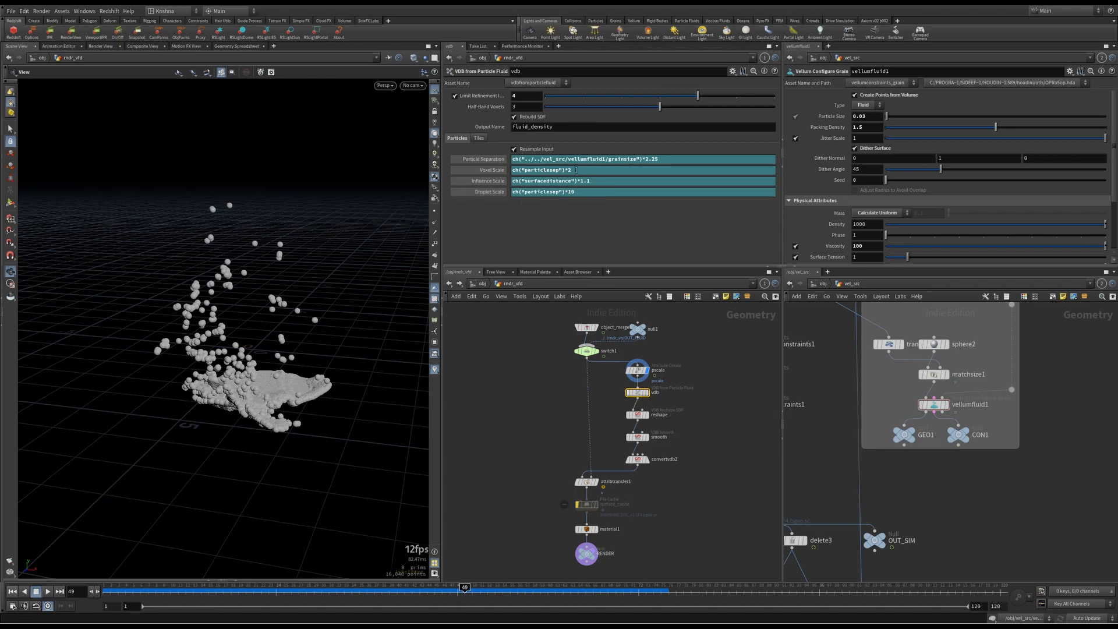
drag(568, 170, 578, 198)
click(491, 192)
click(489, 181)
click(492, 170)
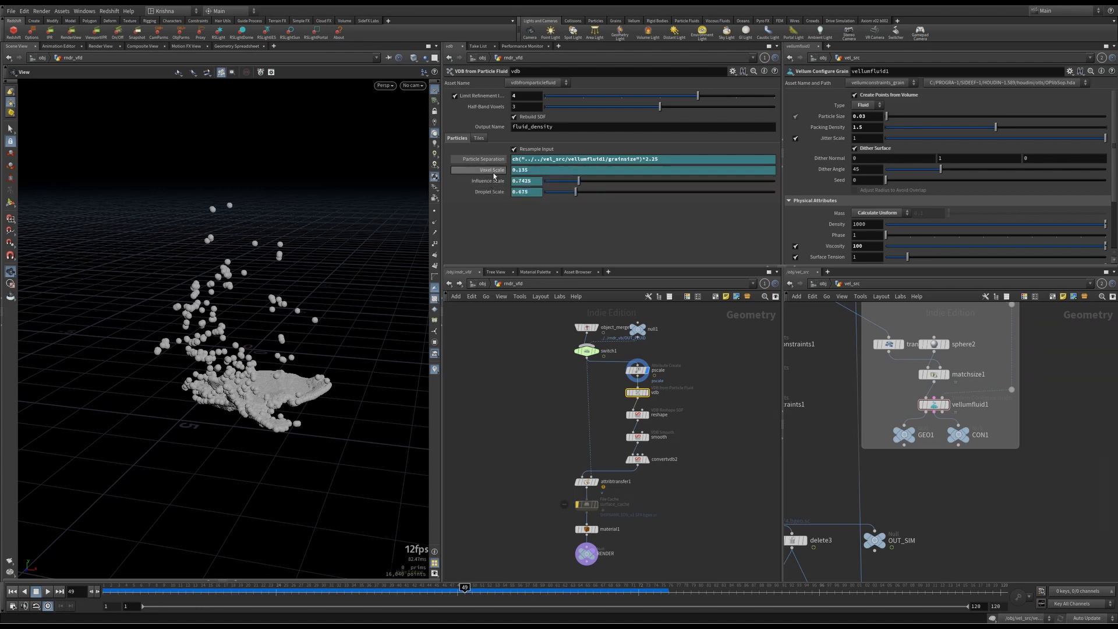
click(483, 159)
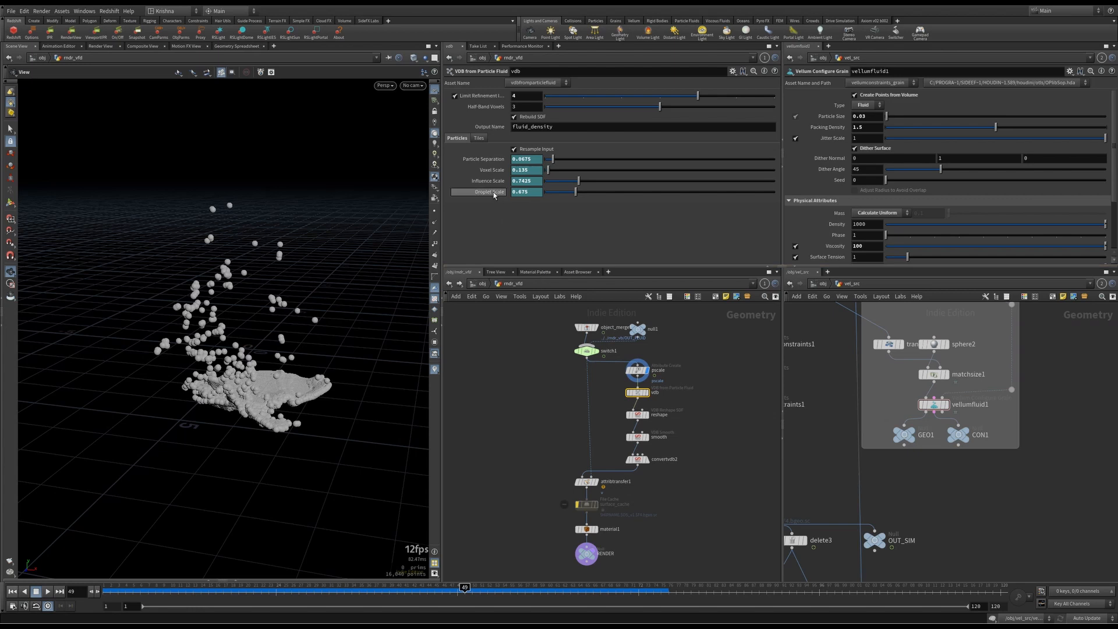
click(638, 370)
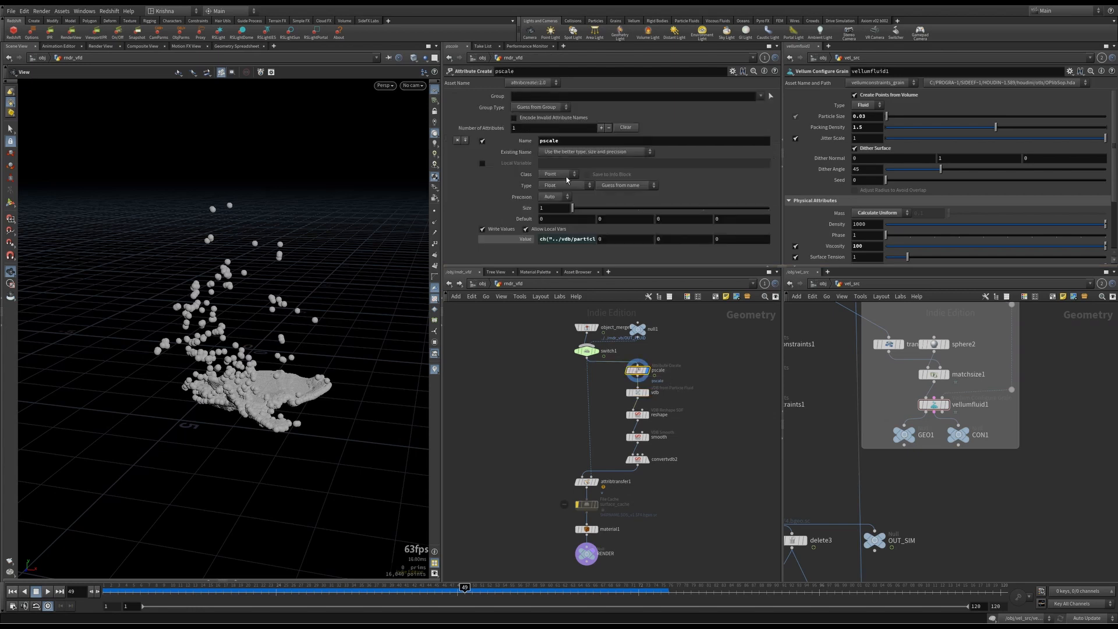
click(527, 241)
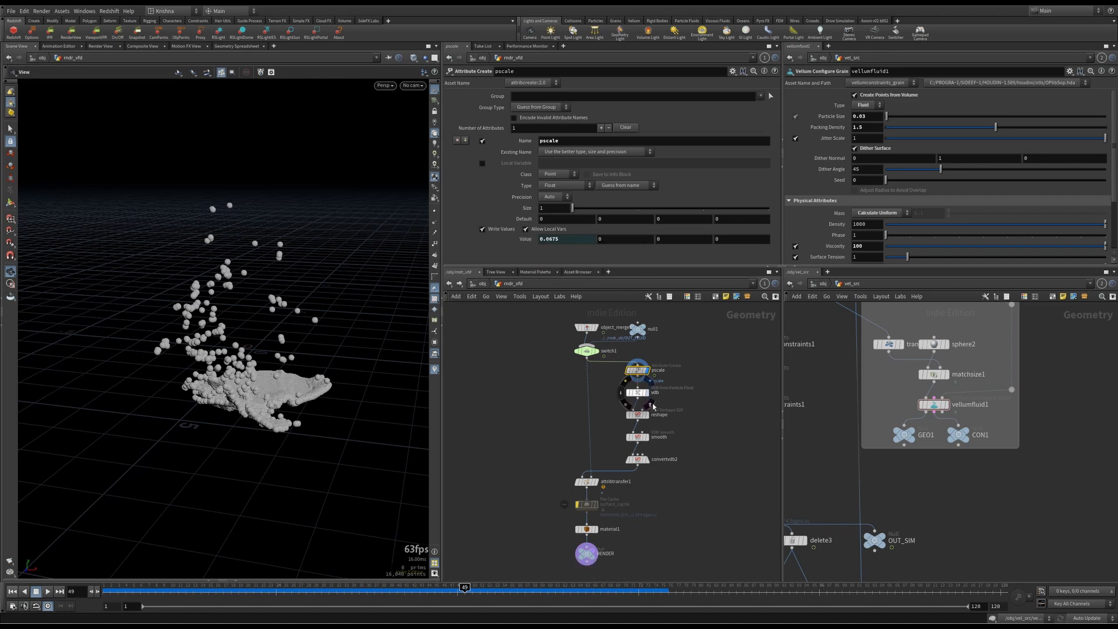
Display vdb, reshape, smooth, convertvdb2 and attribtransfer1 in turn, and review the material assignment on material1
click(653, 406)
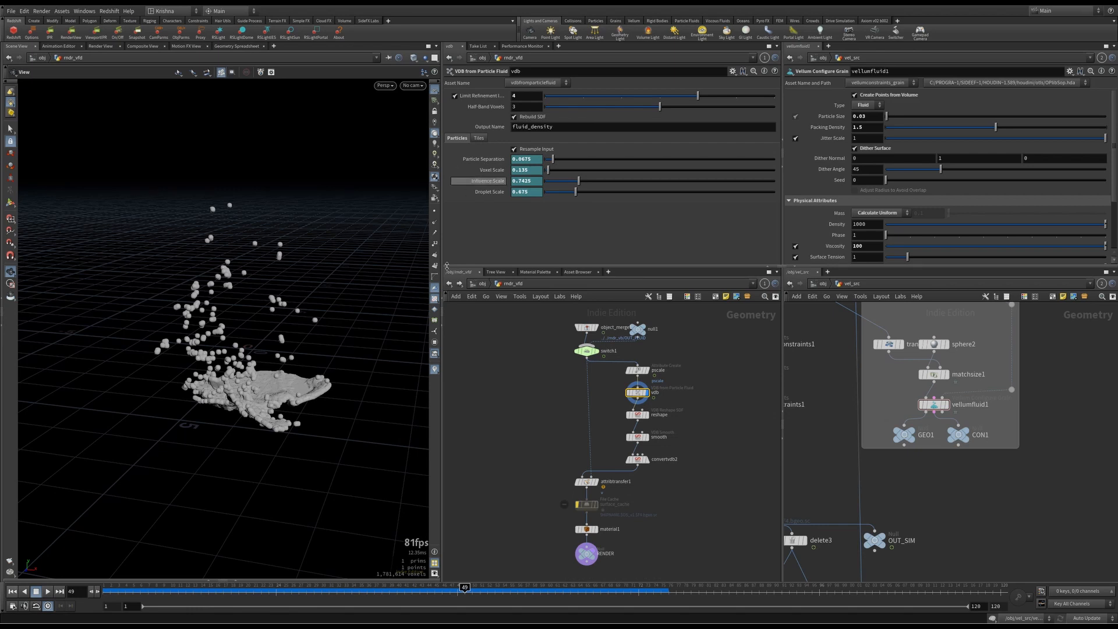
click(637, 414)
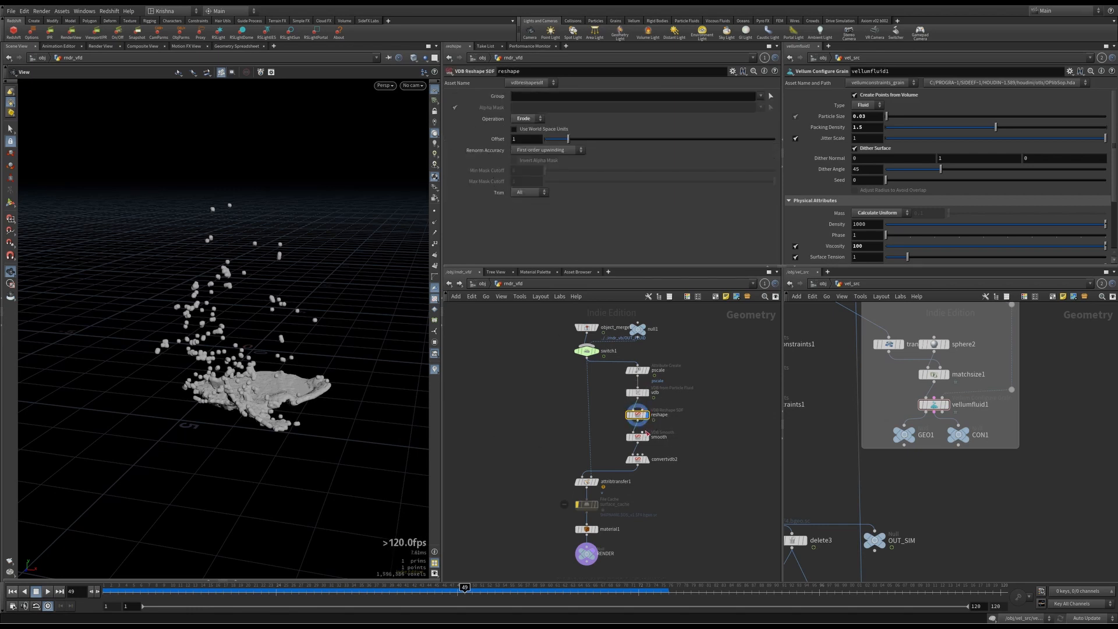
click(638, 436)
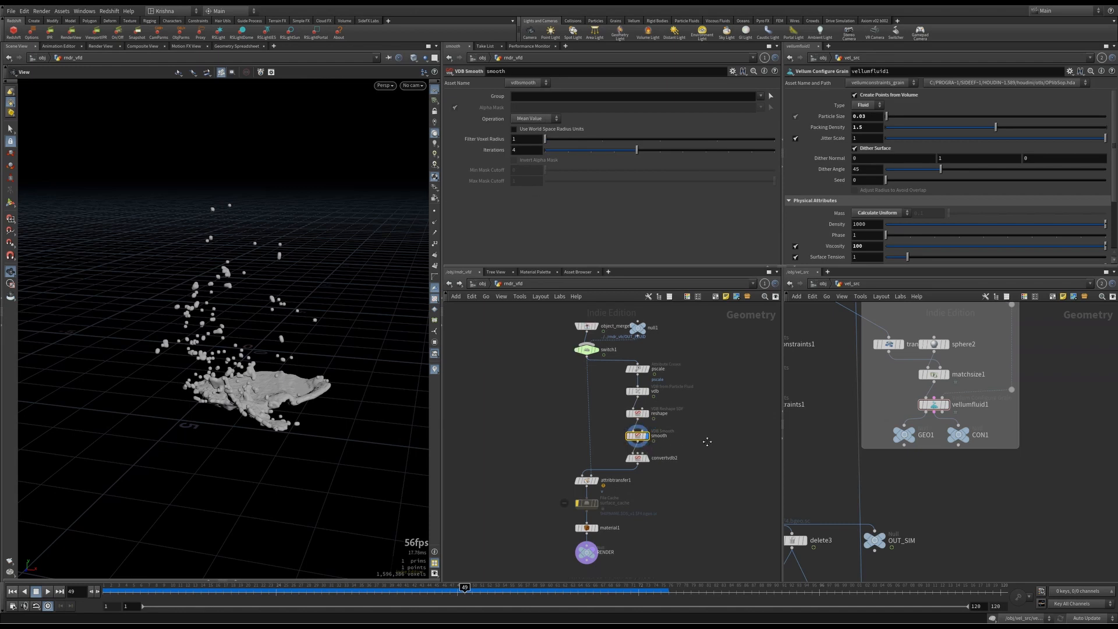
middle_drag(668, 451, 662, 393)
click(631, 402)
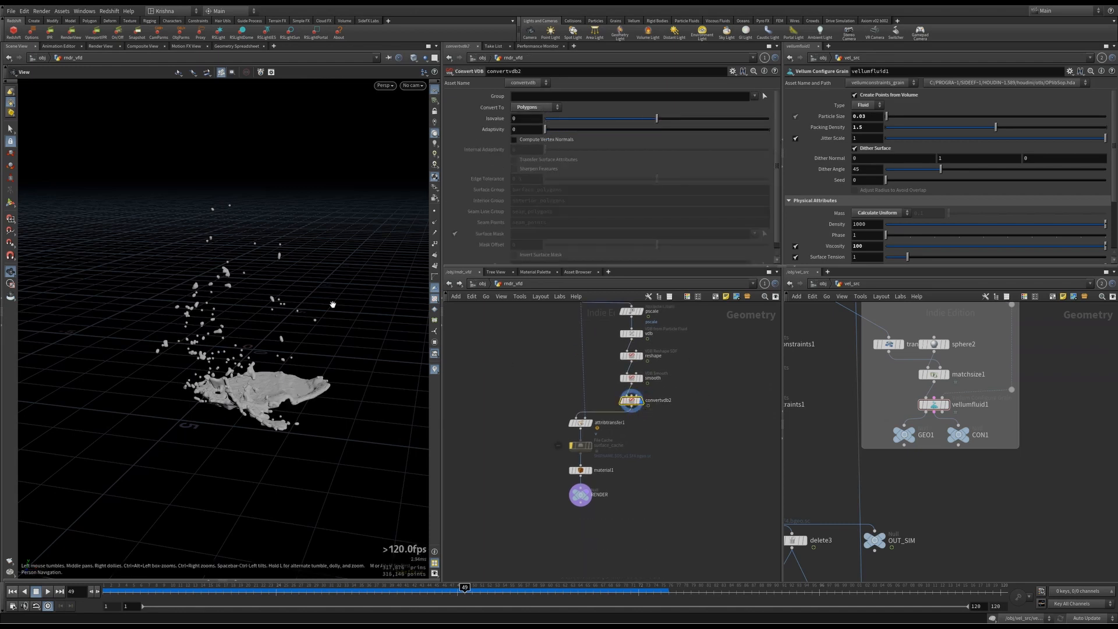
click(582, 424)
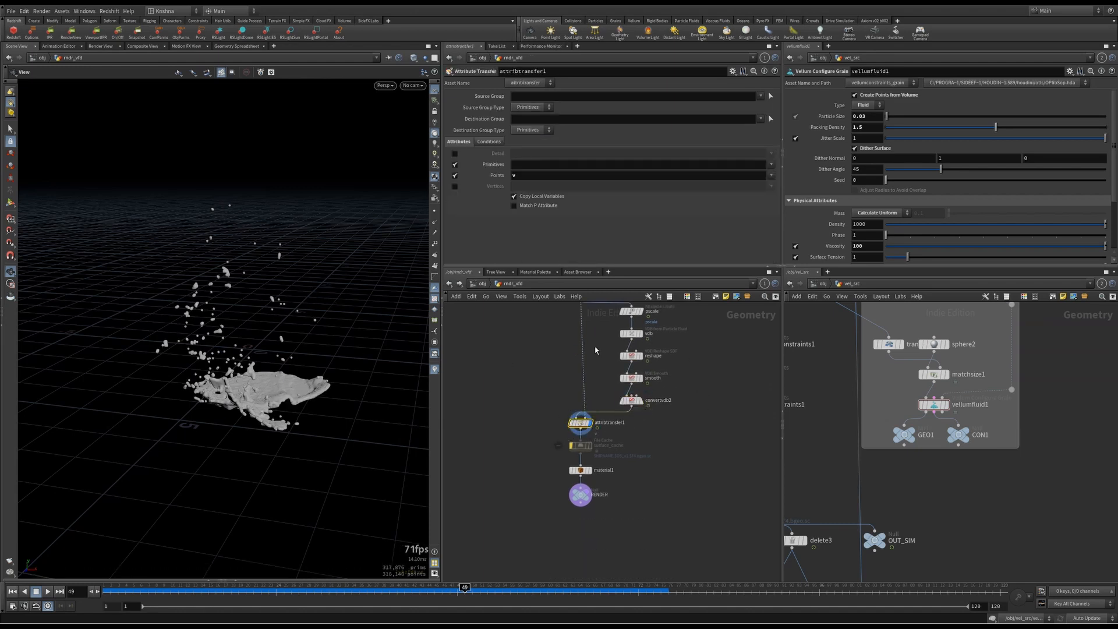
middle_drag(587, 318, 588, 360)
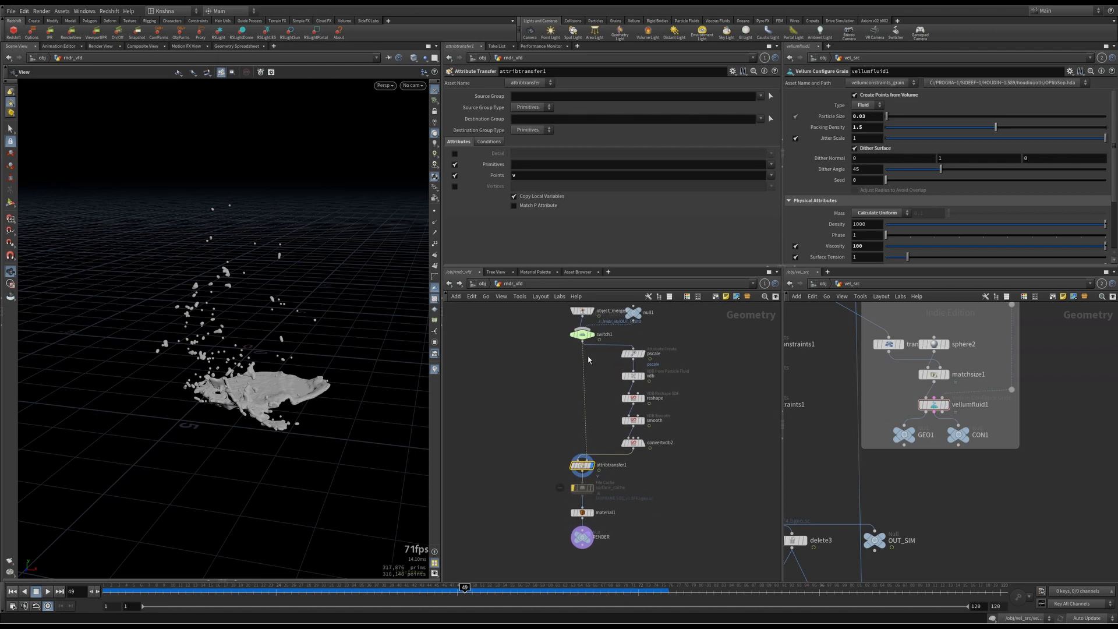
click(594, 515)
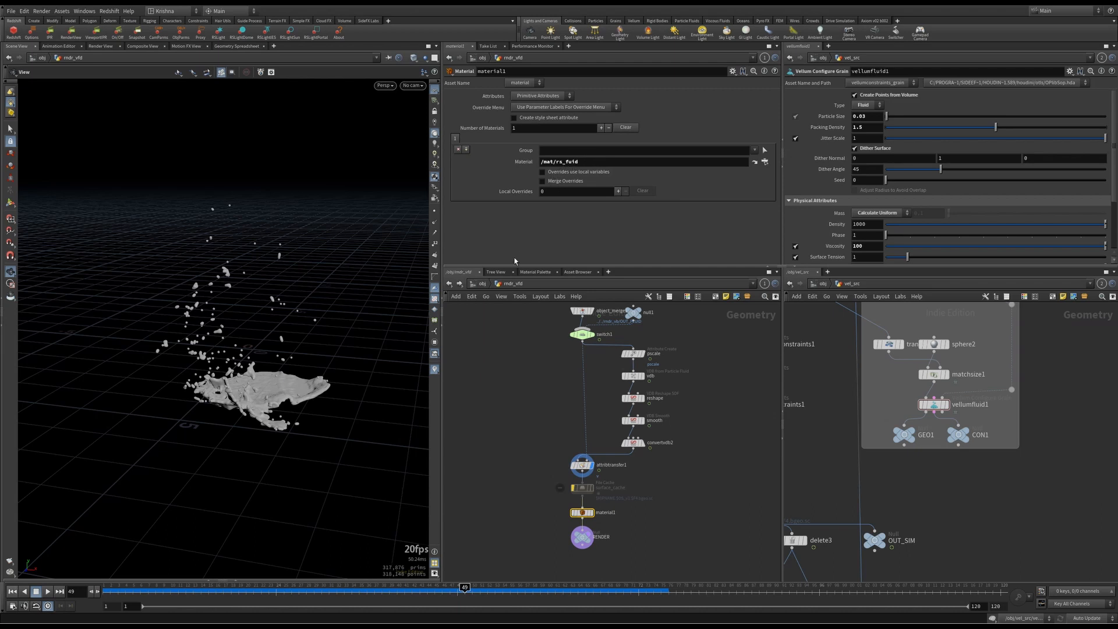
Open rndr_col, locate the merged COL null in vel_src, and review the normal1 and material1 nodes
click(482, 284)
double_click(575, 407)
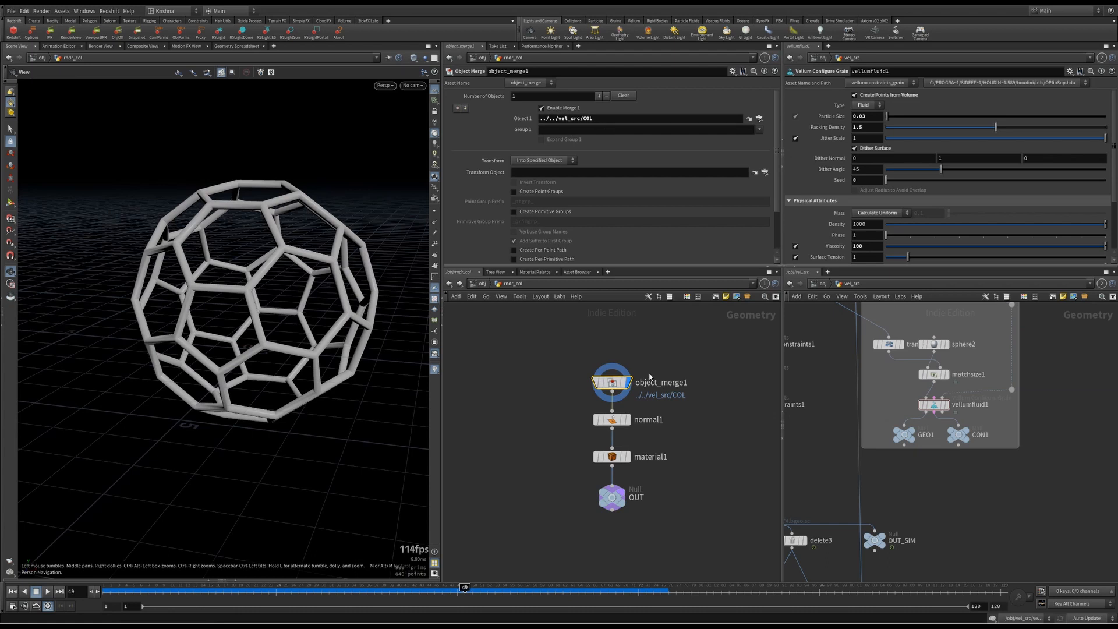
scroll(952, 367, down, 5)
middle_drag(988, 353, 993, 432)
scroll(949, 400, up, 4)
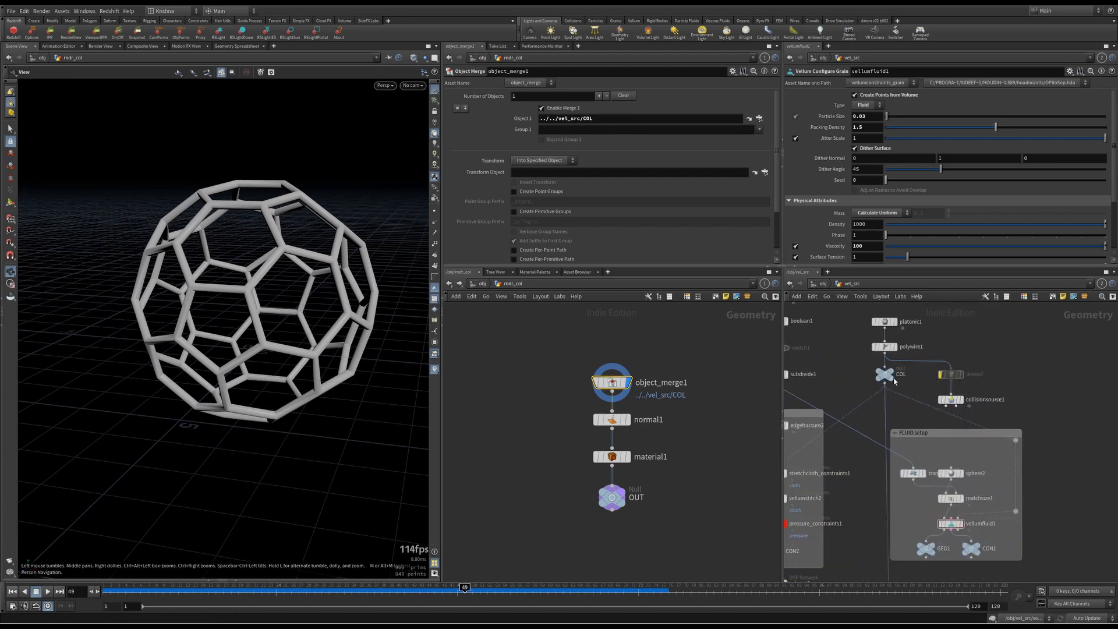
click(605, 419)
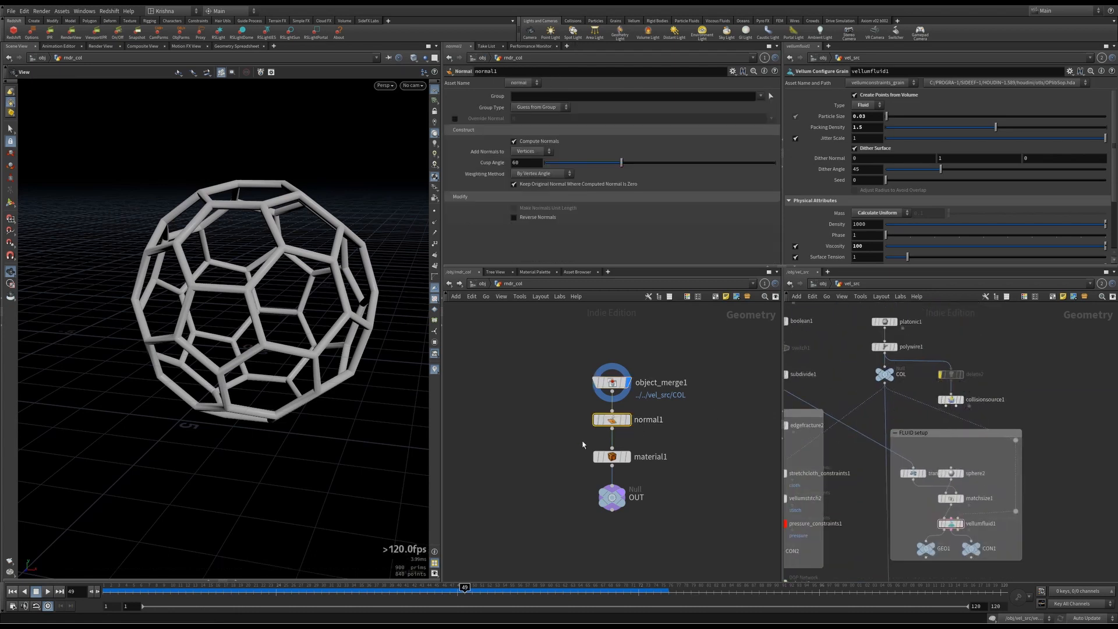
click(615, 457)
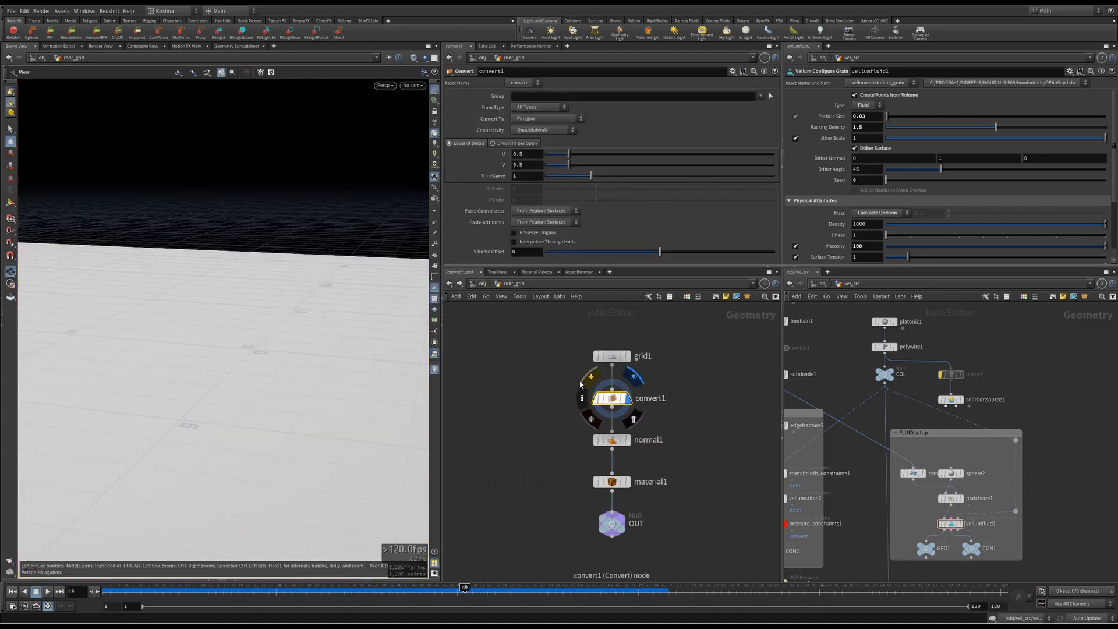
Review the grid1 and convert1 nodes in rndr_grid and frame the whole ground plane in the viewport
click(599, 356)
click(601, 399)
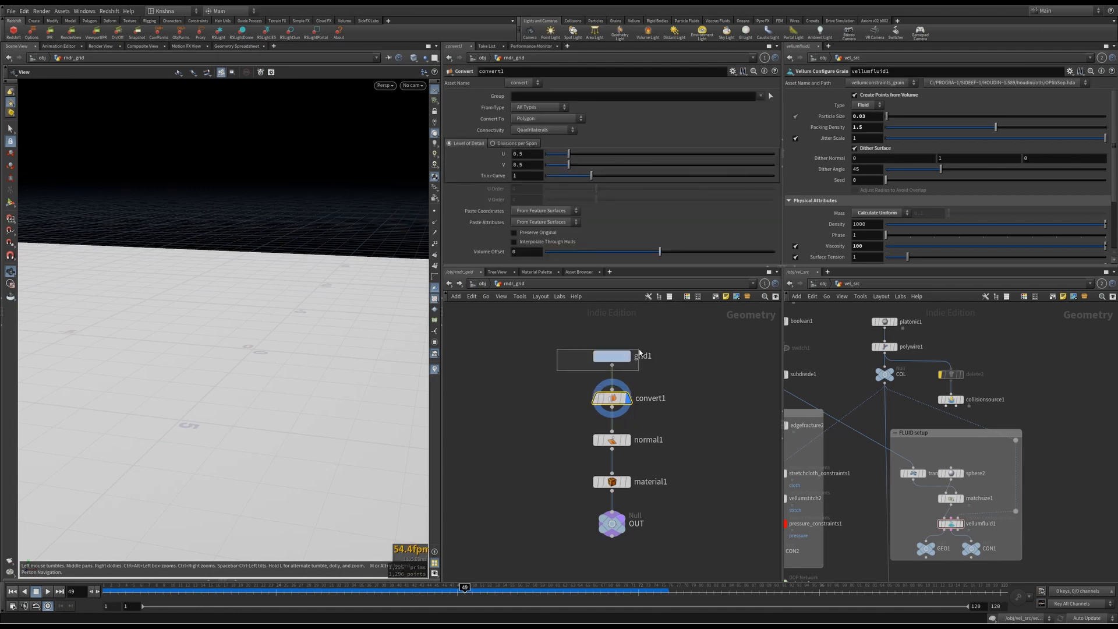
click(603, 355)
drag(350, 294, 306, 319)
key(f)
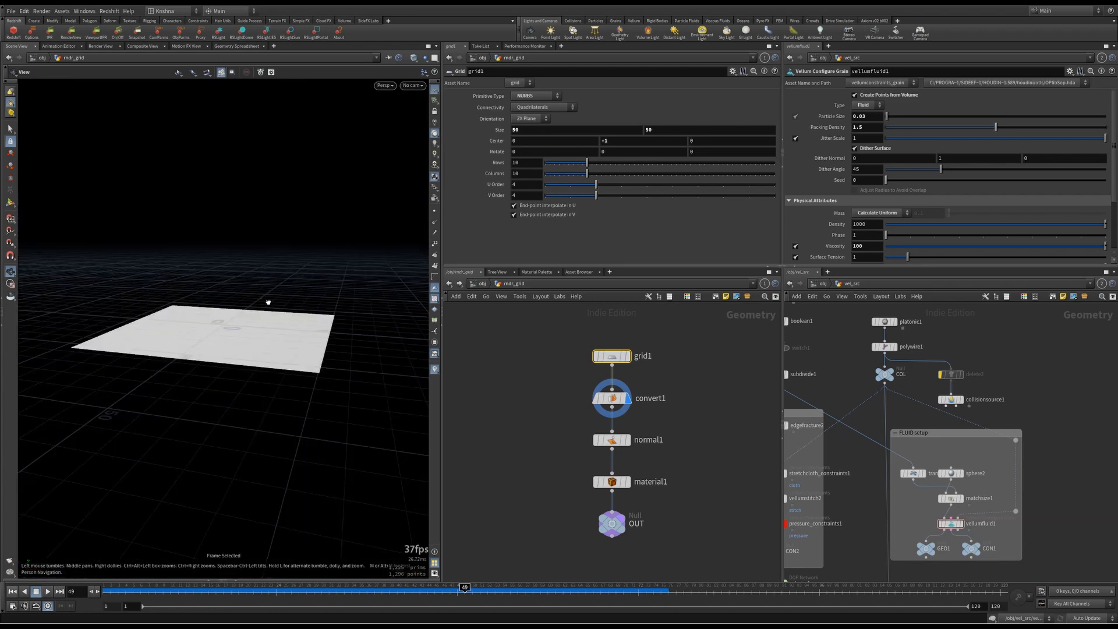
drag(279, 331, 315, 324)
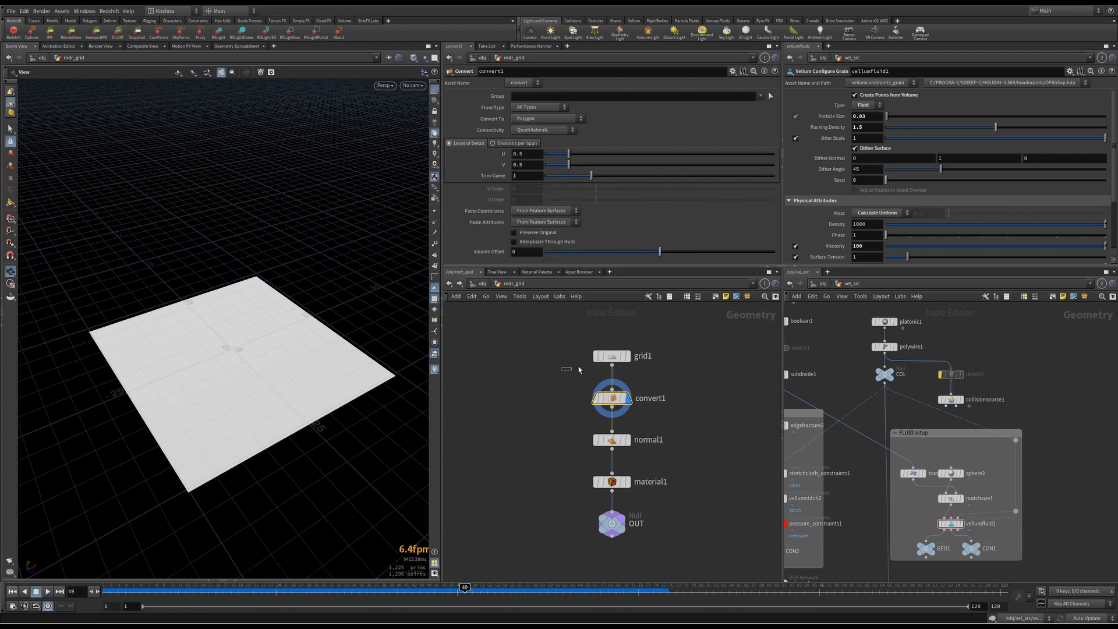
Try the Polygon primitive type on grid1 and return it to NURBS
click(536, 97)
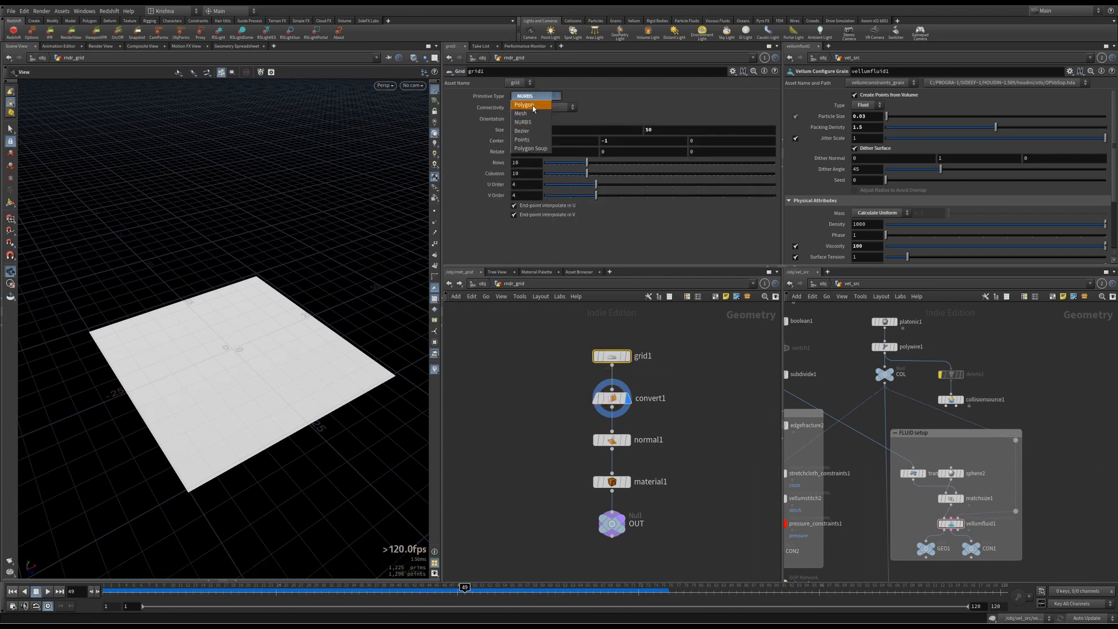
click(526, 105)
click(534, 96)
click(541, 132)
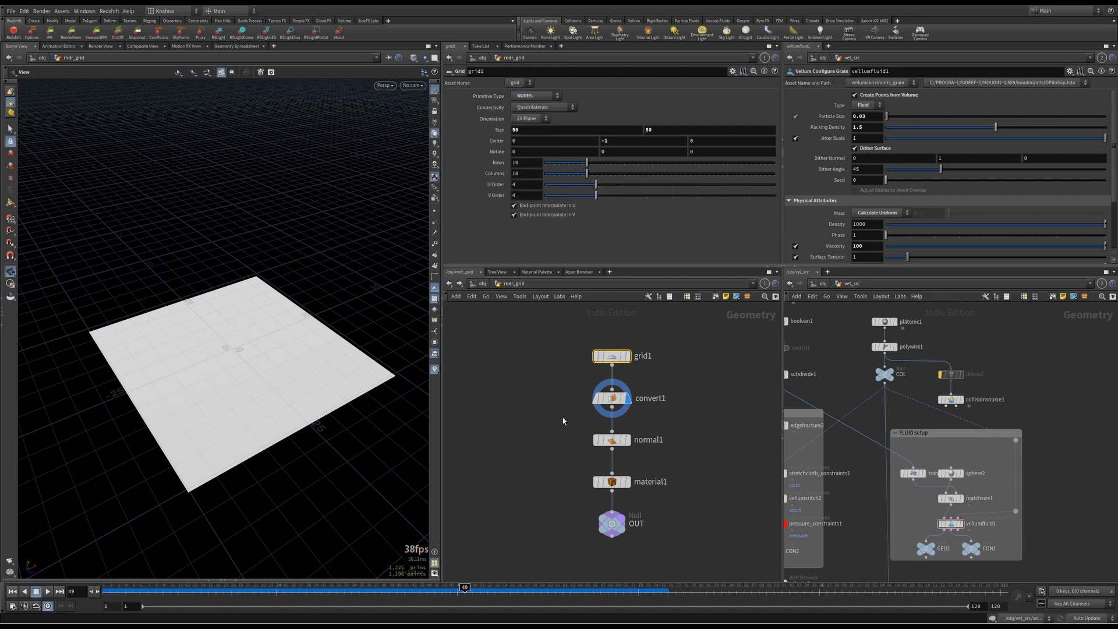
Review normal1 and the material assignment on material1 in rndr_grid, and return to the object level
click(611, 440)
click(612, 482)
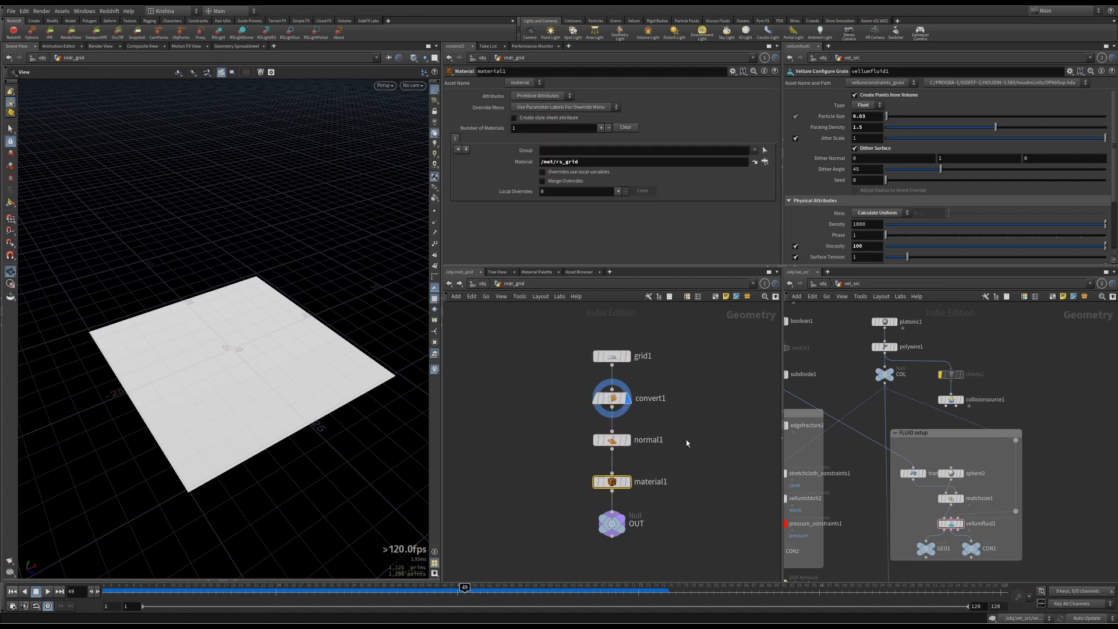
click(483, 283)
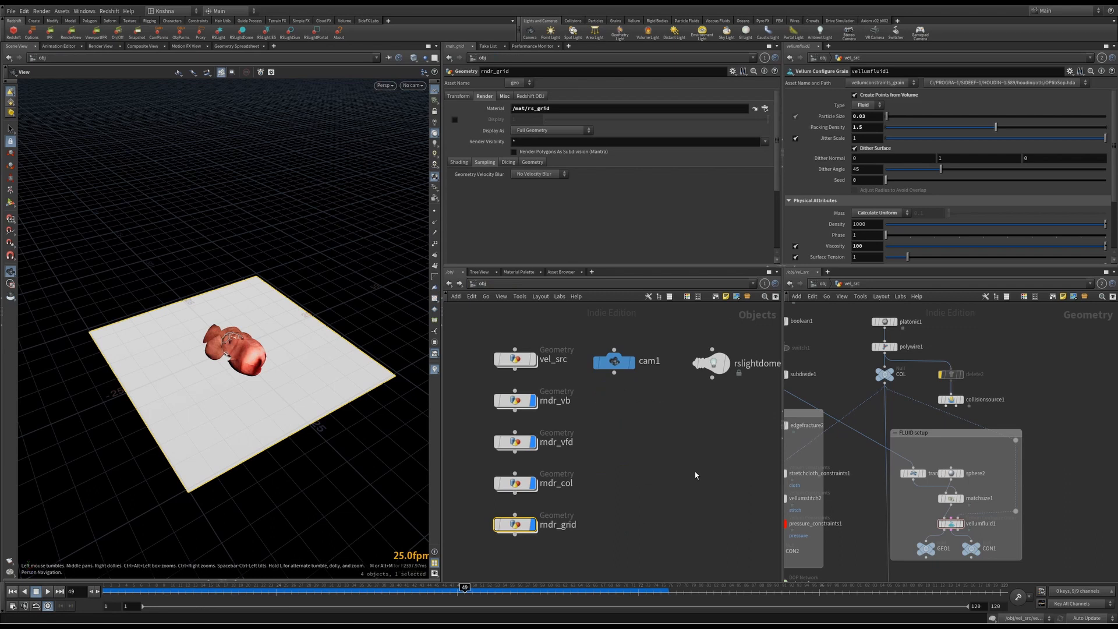
click(646, 445)
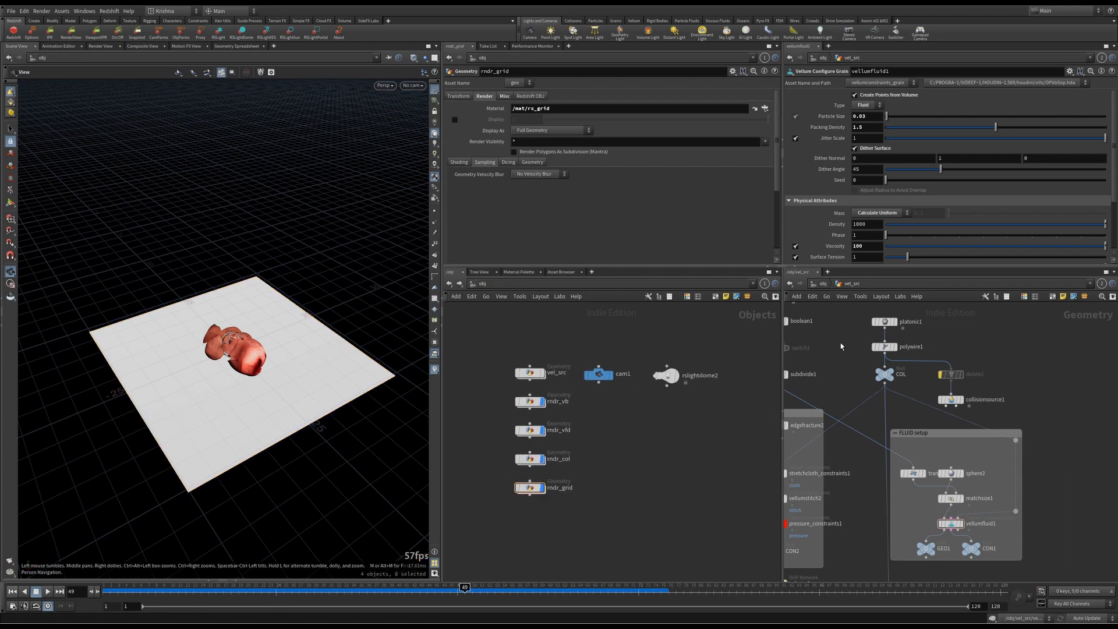
Switch the vel_src network view to the mat network and select the rs_pig material builder
click(823, 284)
click(823, 286)
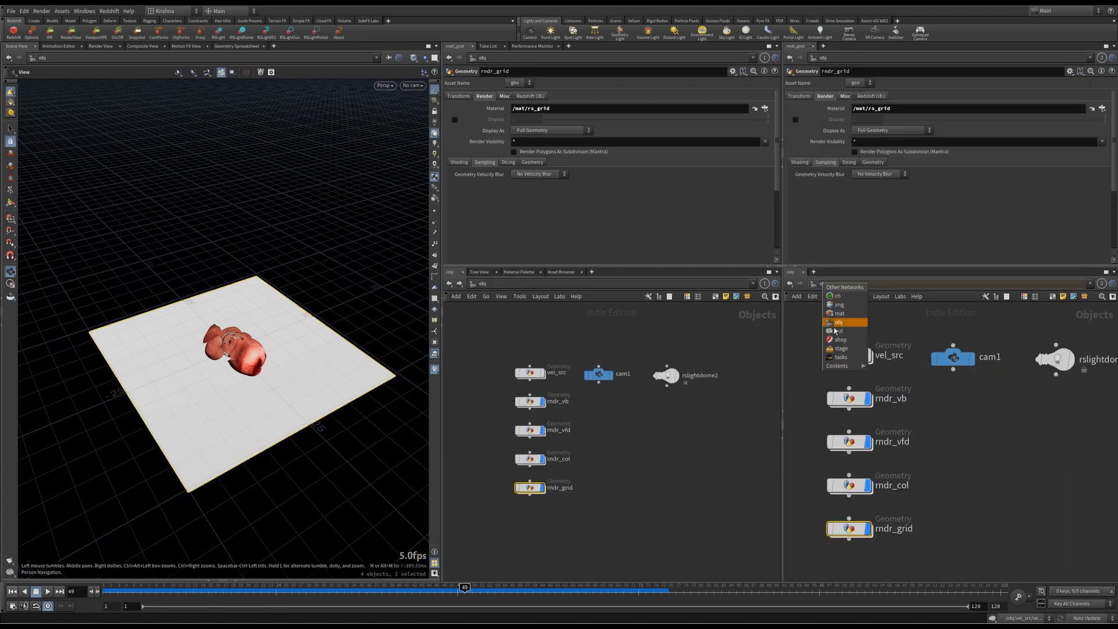
click(839, 313)
click(911, 419)
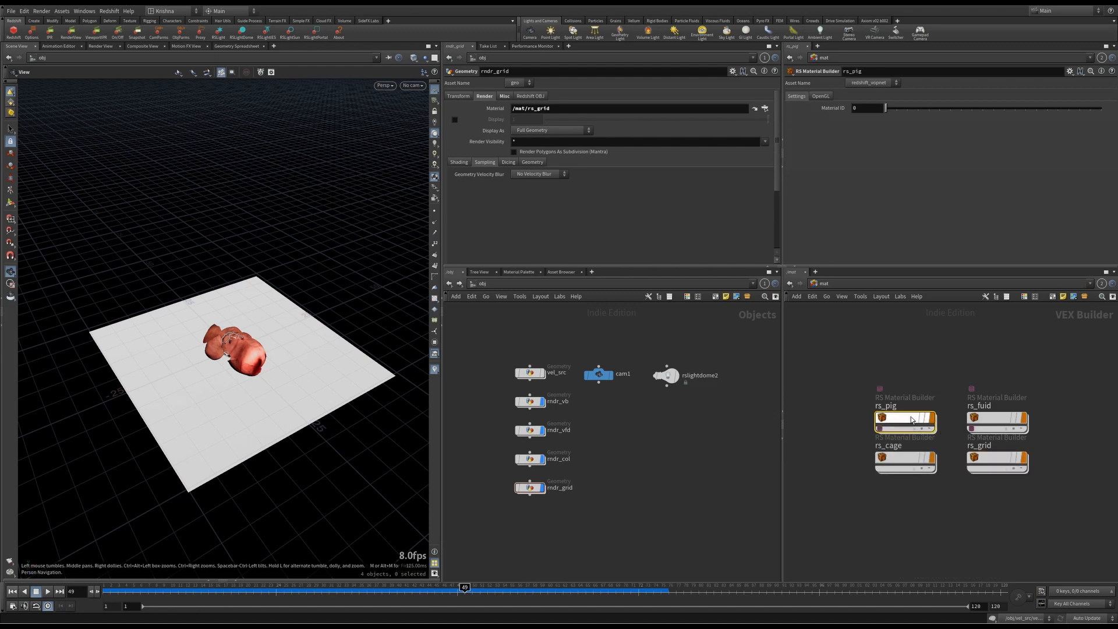
Open the rs_pig material builder and examine the texture file path on TextureSampler1
double_click(912, 420)
click(870, 338)
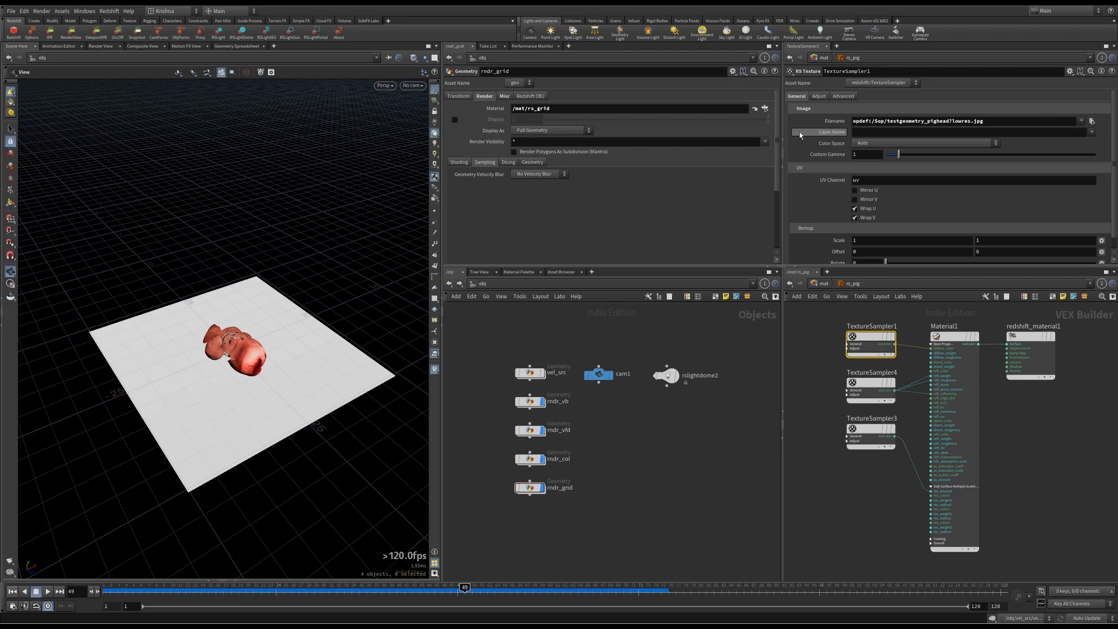
double_click(872, 123)
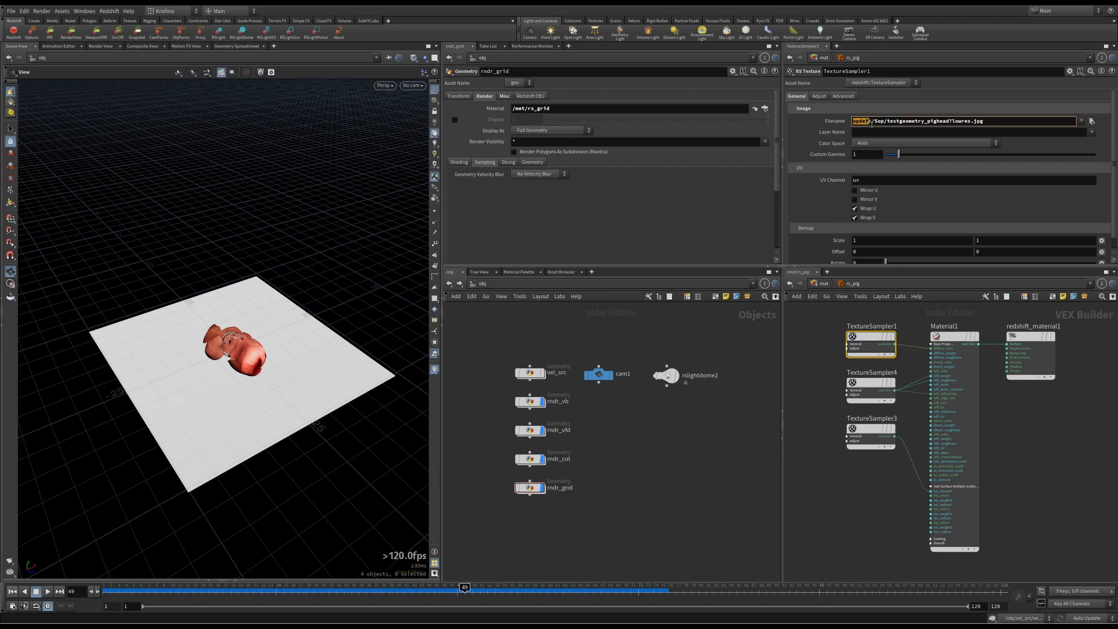
click(1002, 121)
drag(983, 121, 851, 124)
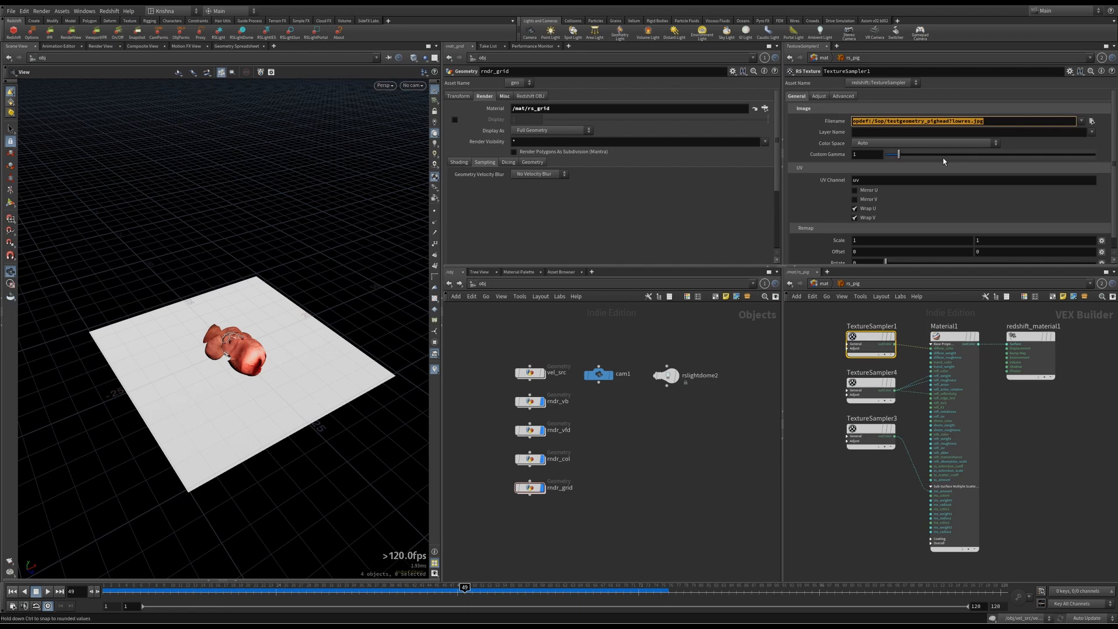
drag(873, 121, 850, 122)
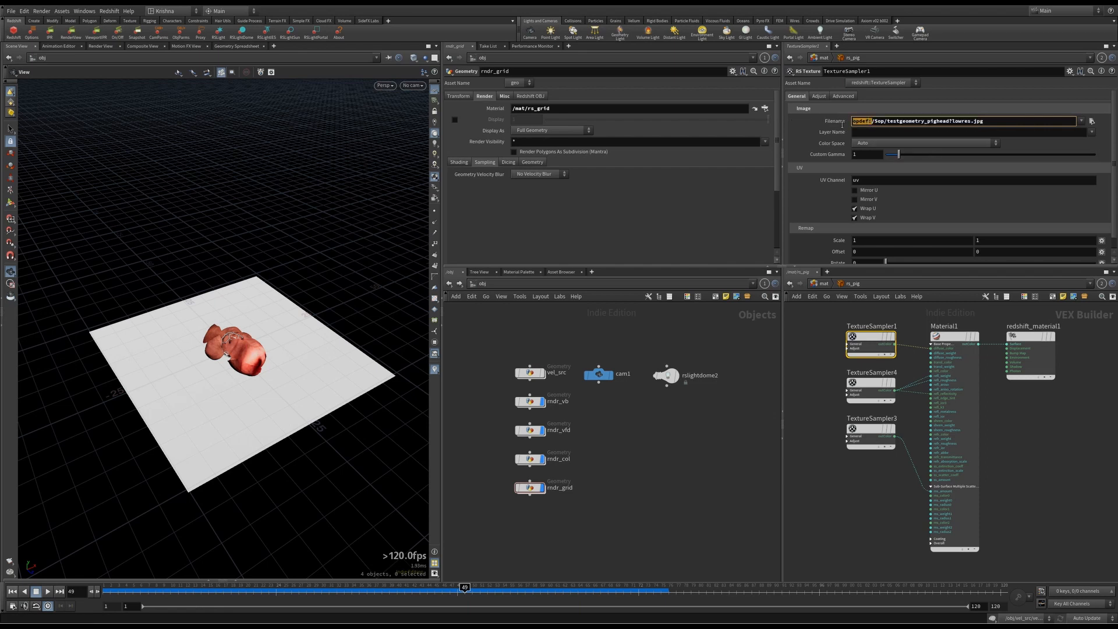
click(844, 123)
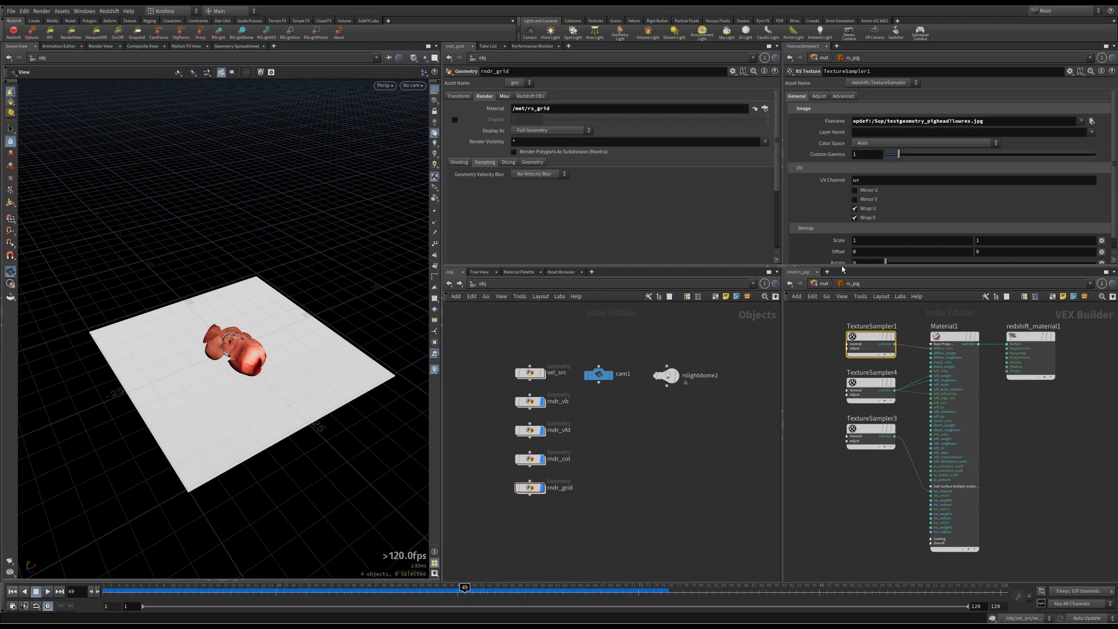
Review TextureSampler4, TextureSampler3 and their connections to Material1 in rs_pig, and return to the mat network
click(871, 386)
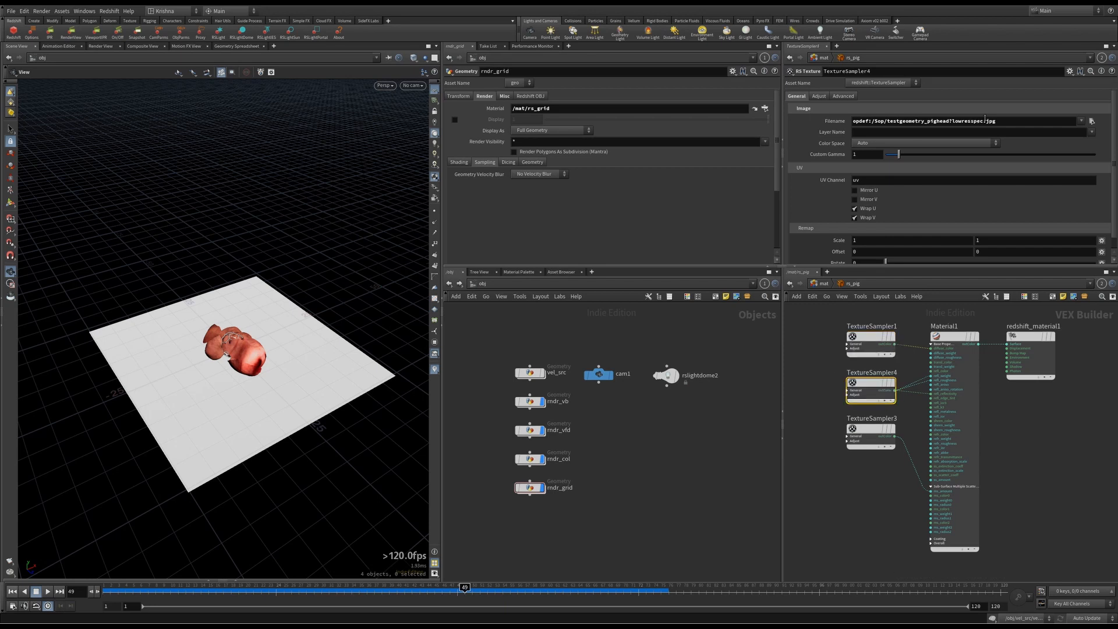
middle_drag(858, 407, 858, 364)
click(886, 396)
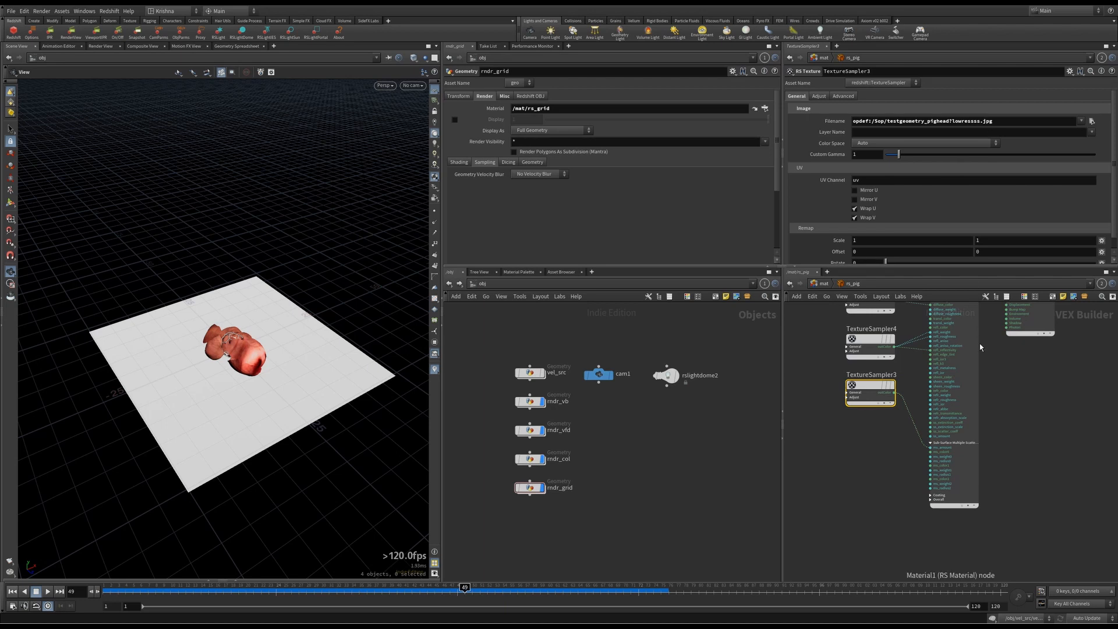
middle_drag(990, 385, 984, 405)
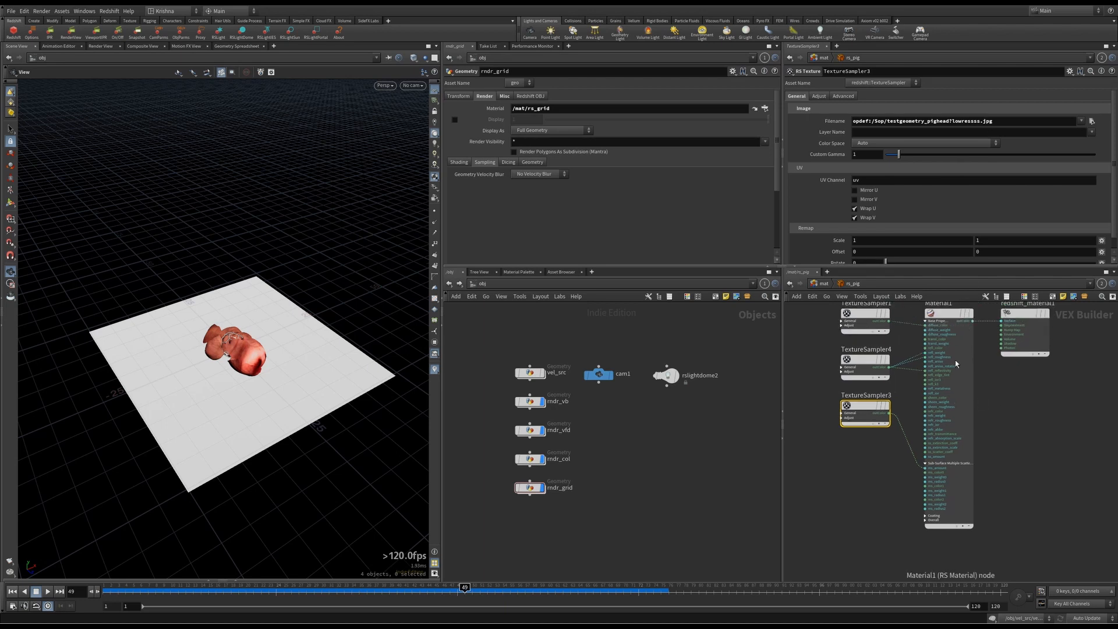
scroll(984, 404, up, 2)
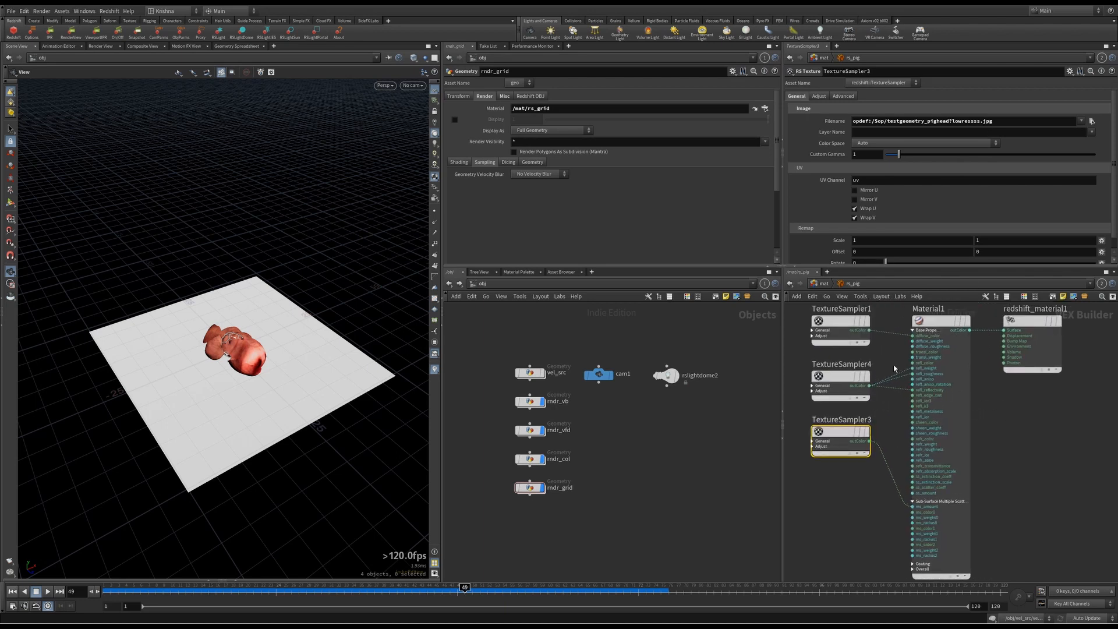
scroll(945, 378, down, 1)
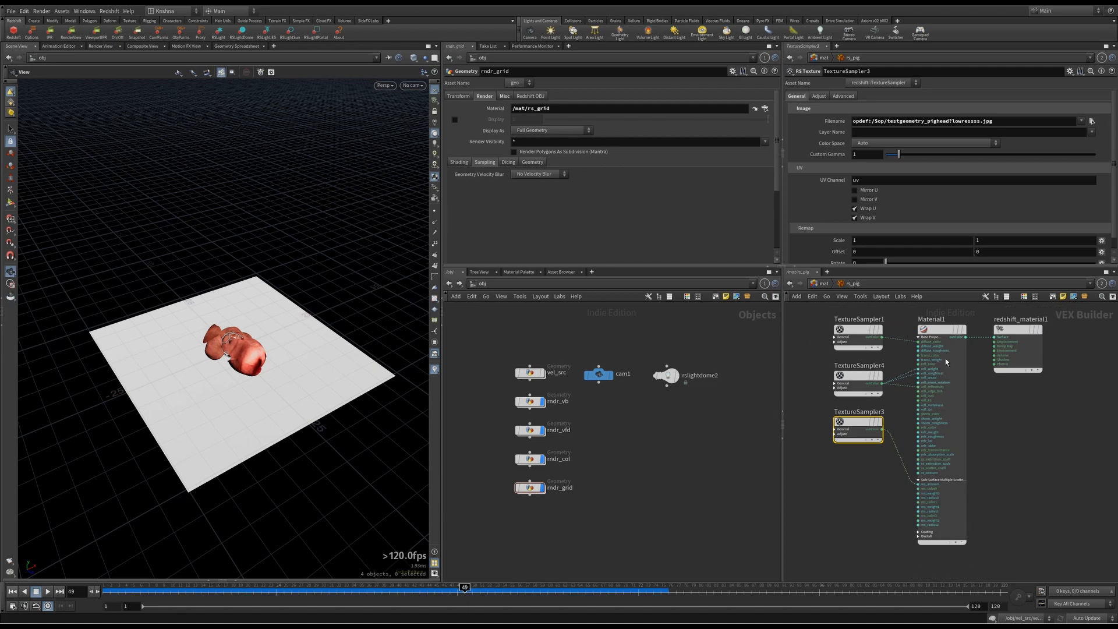
click(818, 283)
Open rs_fuid, review the presets and base properties of its Material1 node, and return to the mat network
double_click(993, 422)
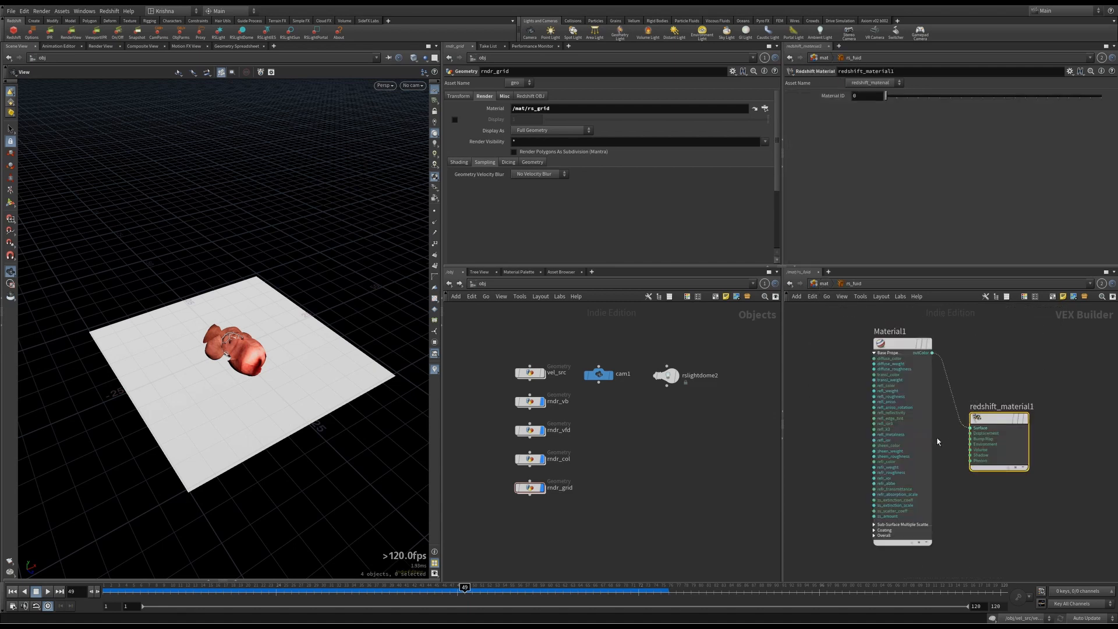
click(883, 110)
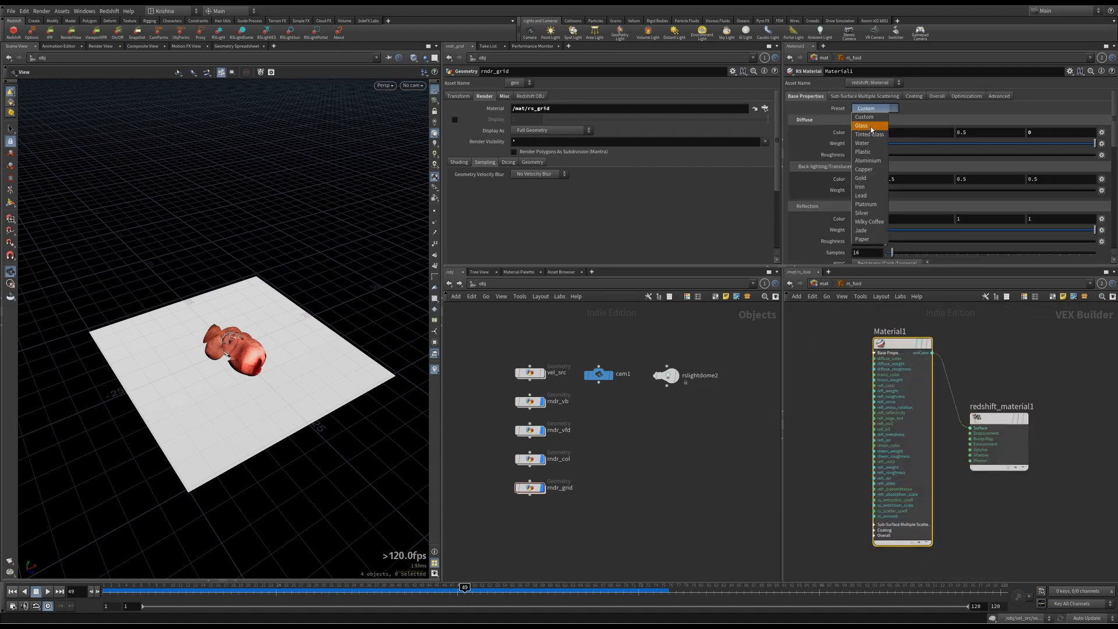
click(823, 111)
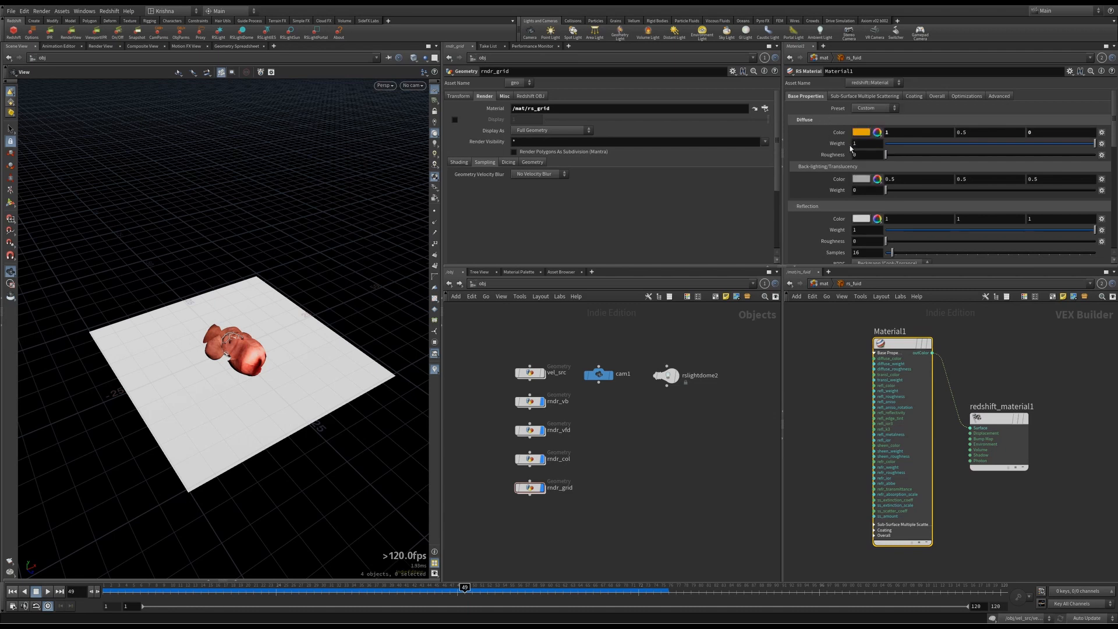
scroll(850, 145, down, 1)
scroll(844, 165, down, 1)
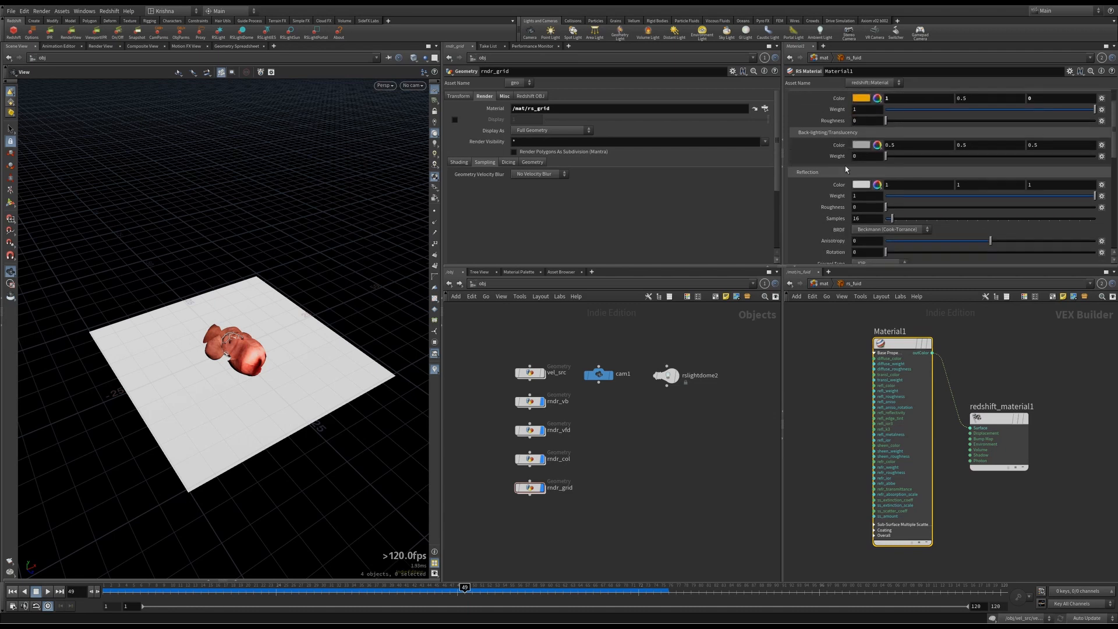
scroll(838, 170, down, 2)
scroll(831, 173, down, 10)
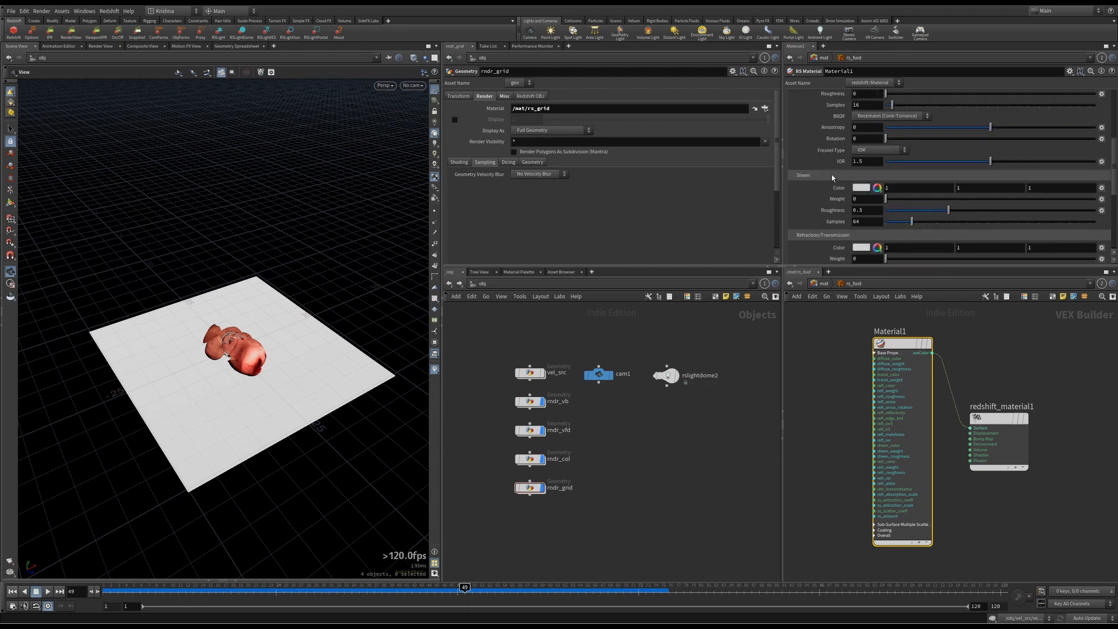
scroll(831, 173, up, 14)
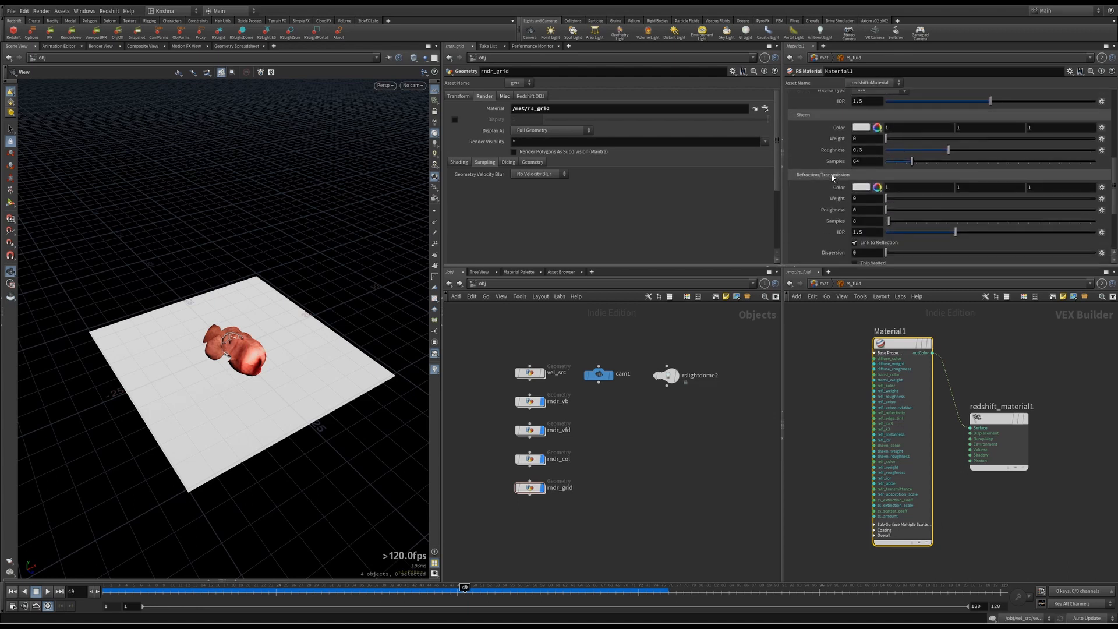
click(821, 284)
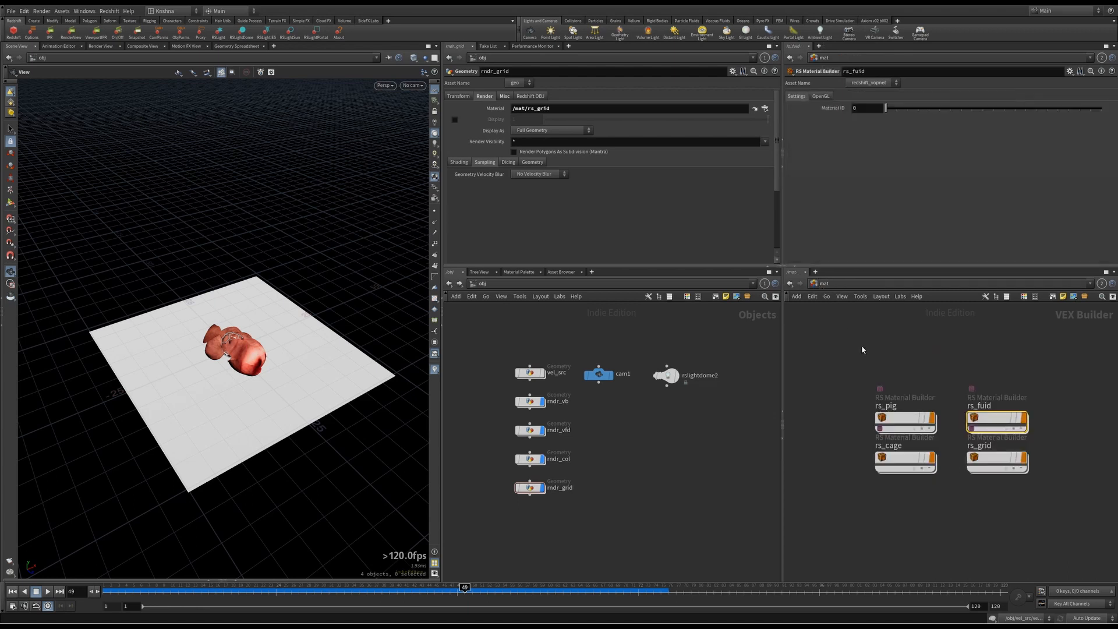
Open rs_cage, inspect the preset options of its Material1 node, and return to the mat network
scroll(833, 394, down, 2)
middle_drag(838, 407, 843, 373)
scroll(857, 401, up, 3)
double_click(890, 411)
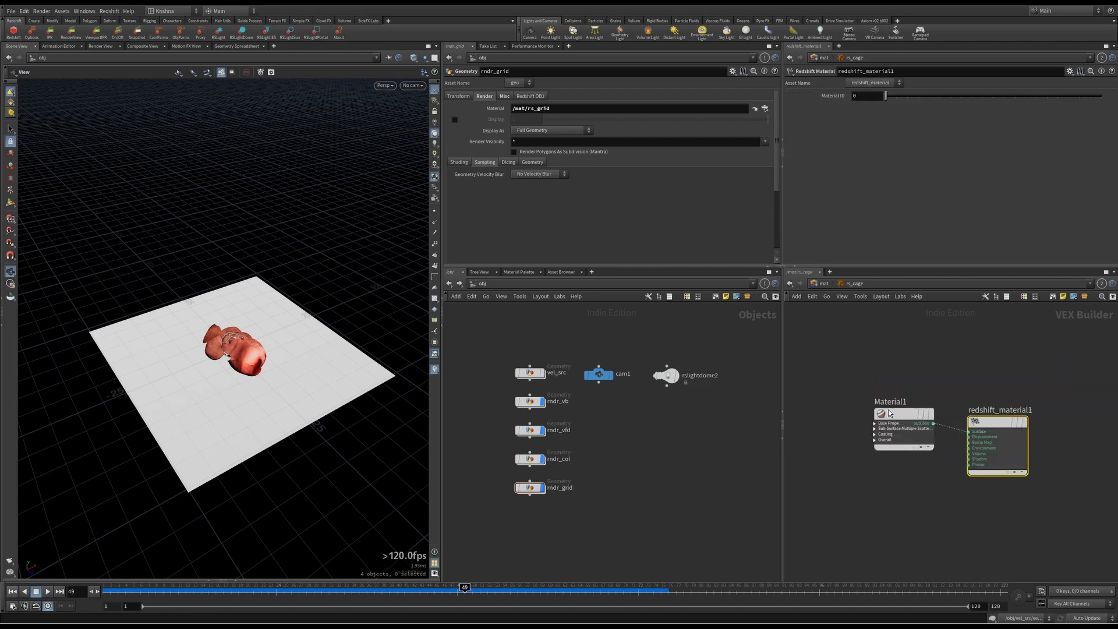
drag(821, 433, 894, 416)
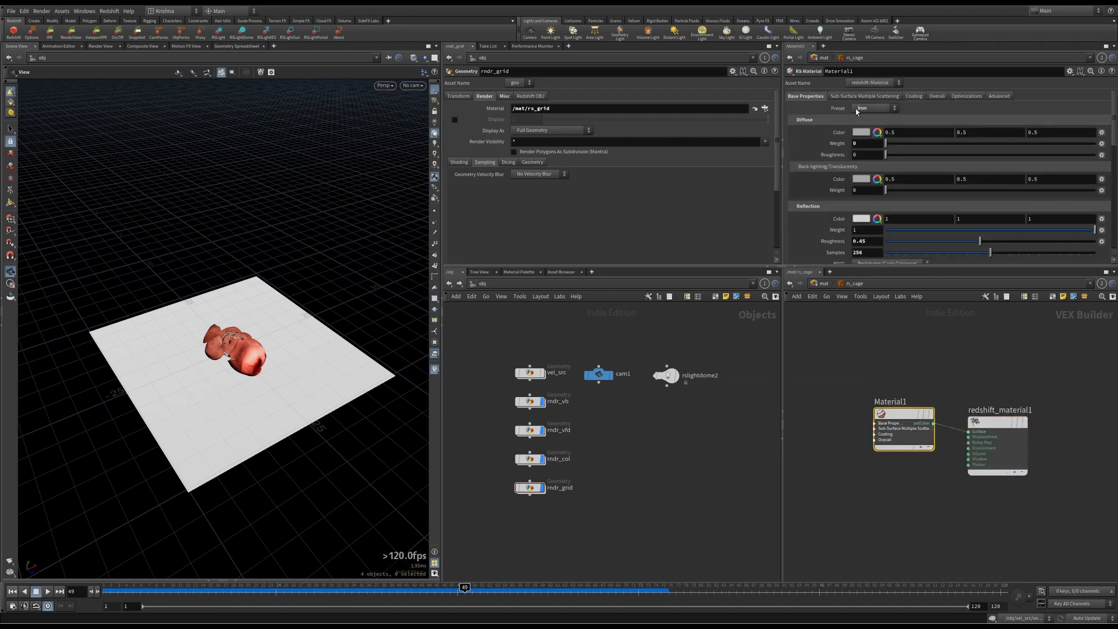
click(874, 108)
click(930, 111)
click(863, 109)
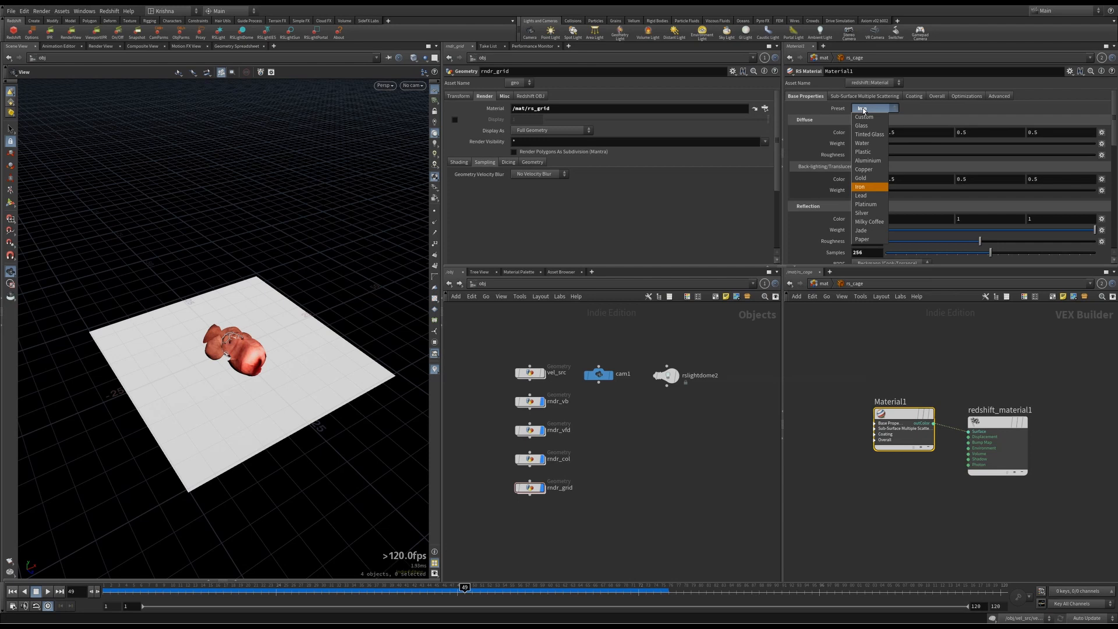
click(932, 104)
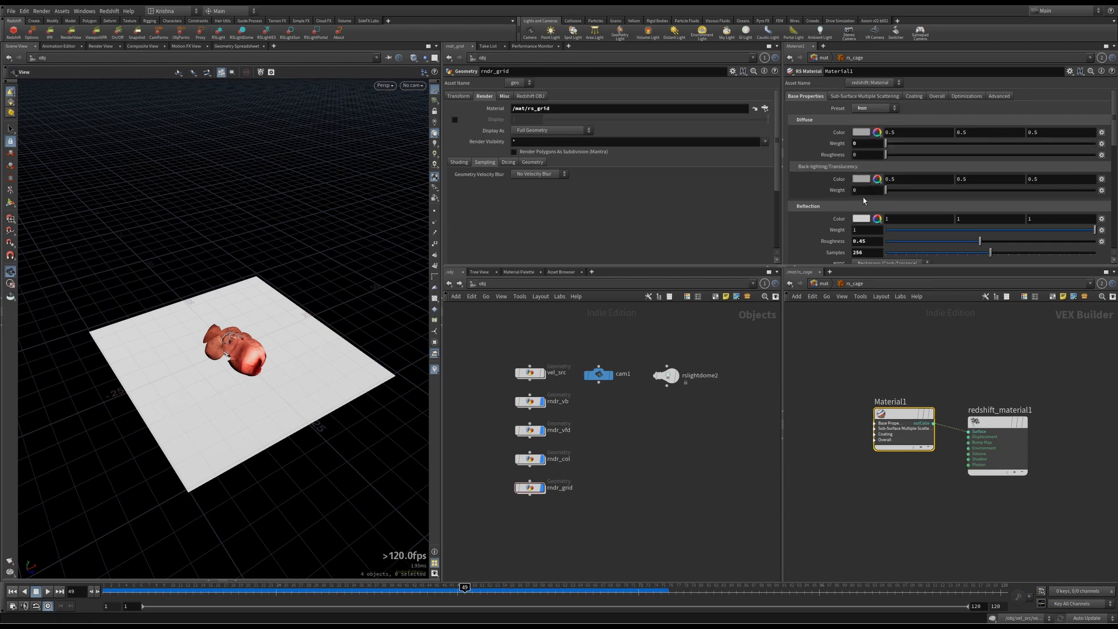
click(822, 284)
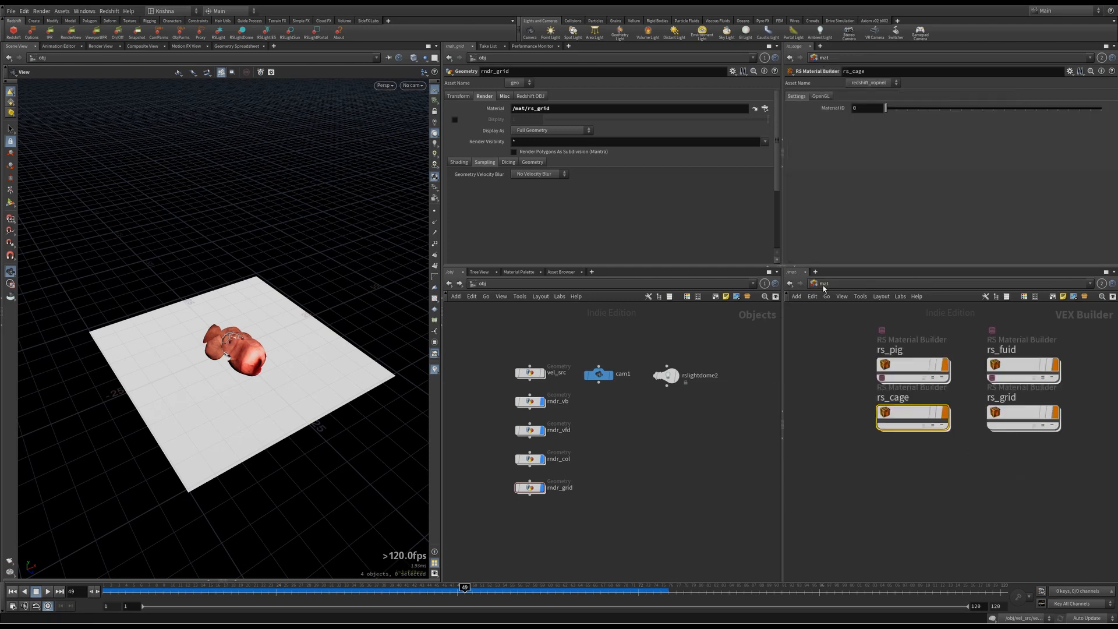
Open rs_grid, review the base properties of its Material1 node, and return to the mat network
double_click(1024, 418)
drag(811, 408, 934, 450)
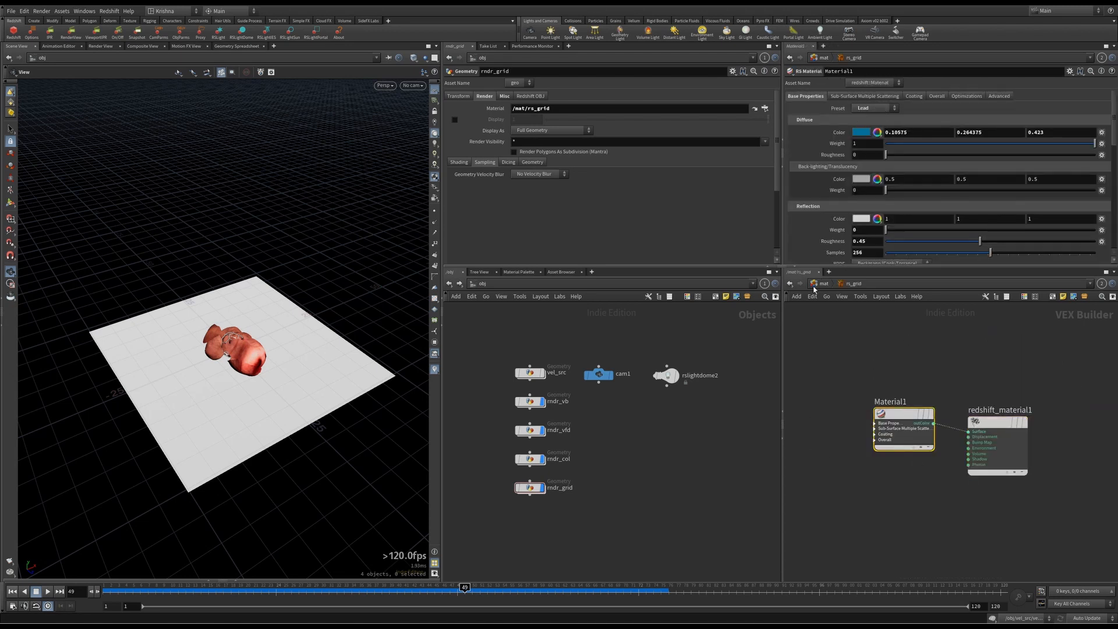
click(821, 283)
Set the viewport to look through cam1
click(412, 85)
click(429, 135)
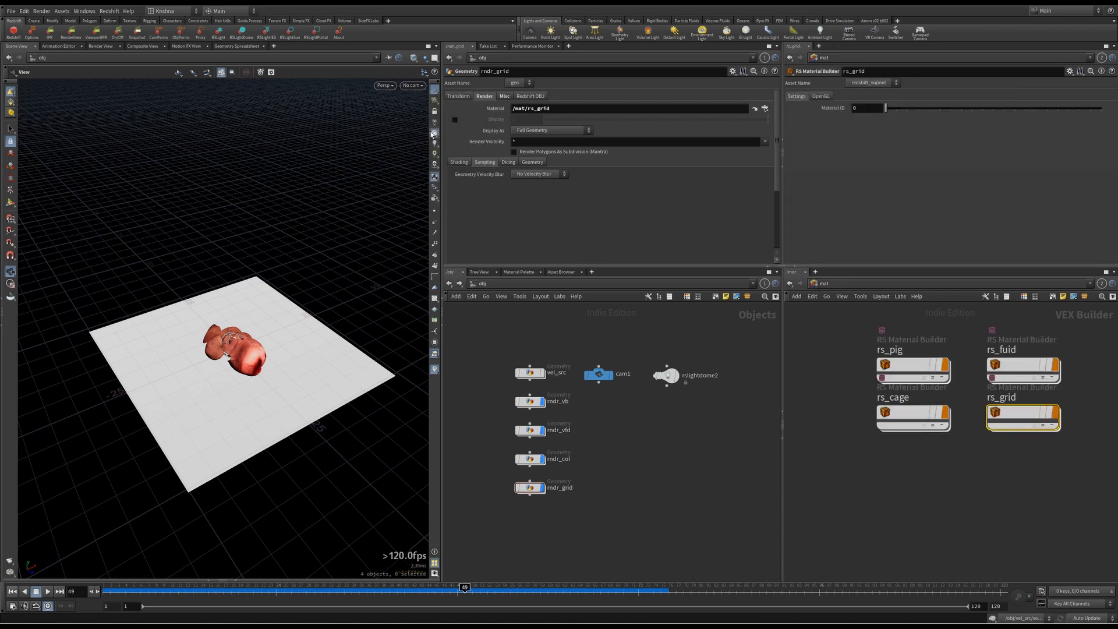
click(413, 86)
click(415, 126)
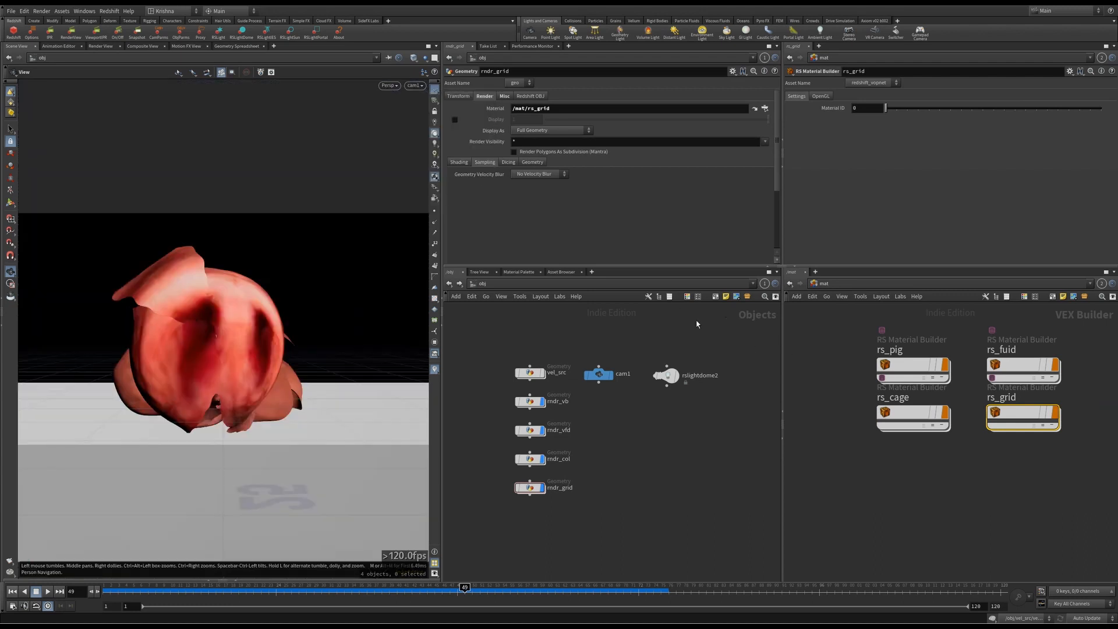
Review the depth of field, sampling, view and render settings of cam1, and move the timeline to frame 2
drag(582, 330, 637, 449)
click(560, 97)
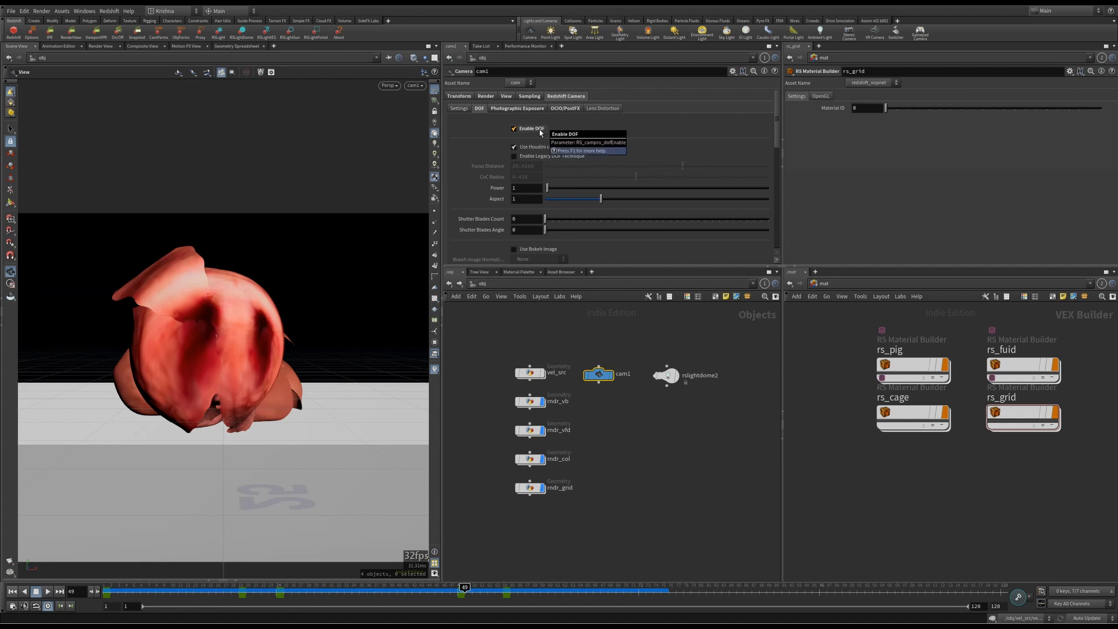
click(529, 96)
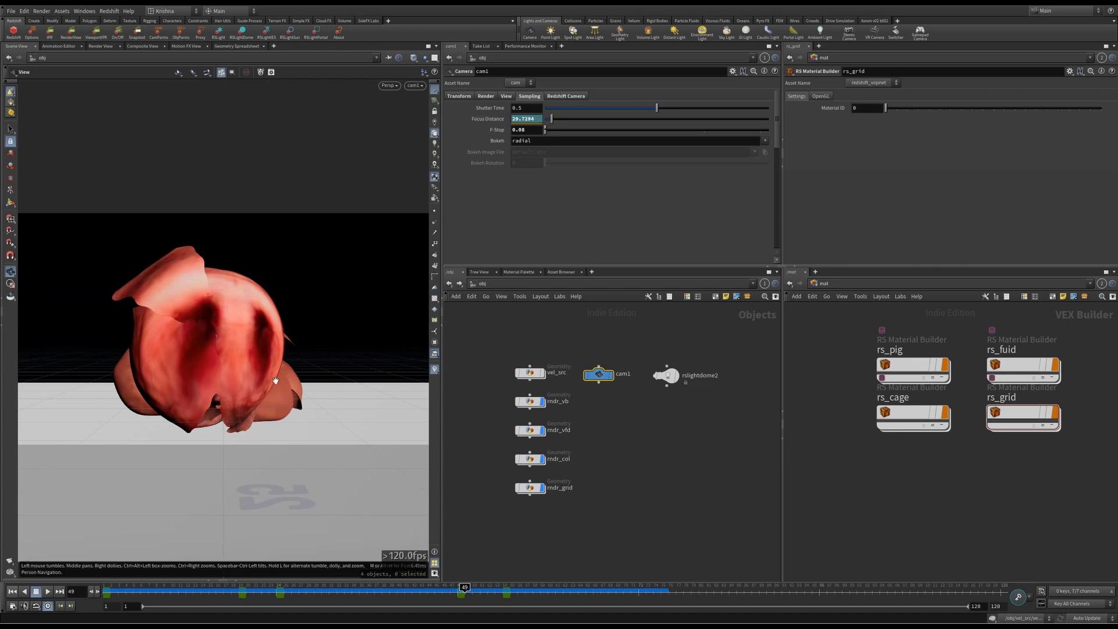
click(108, 590)
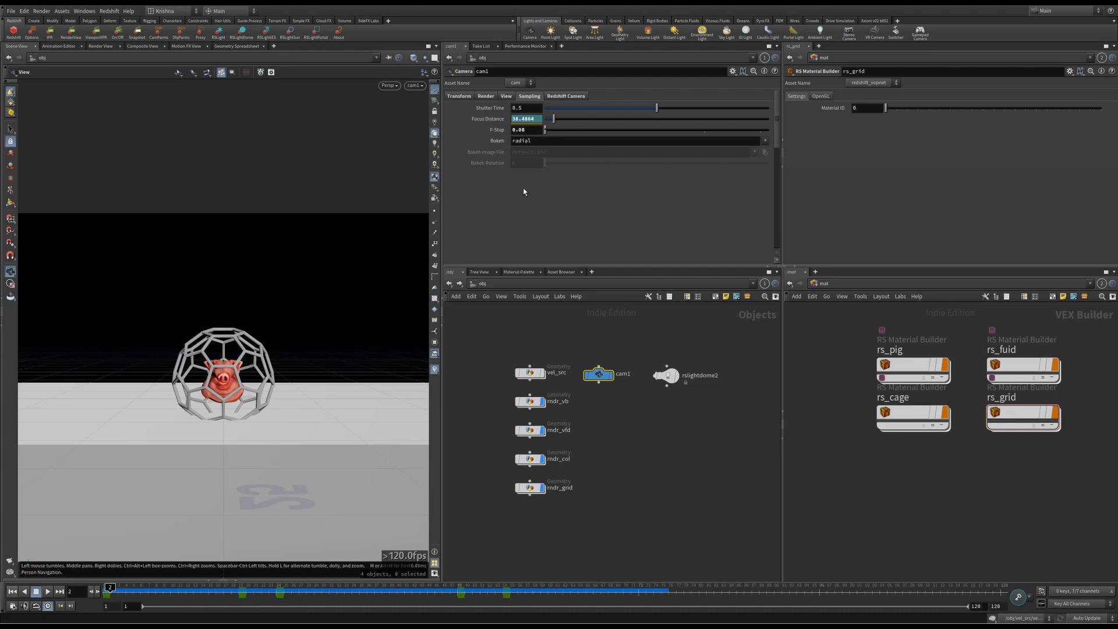
click(491, 97)
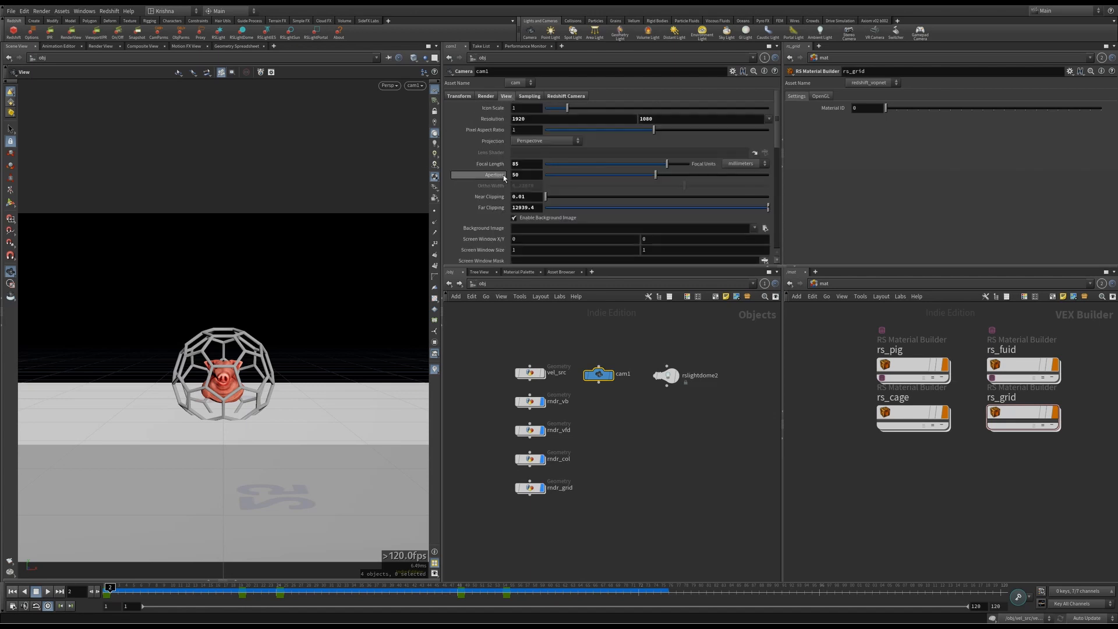
click(484, 96)
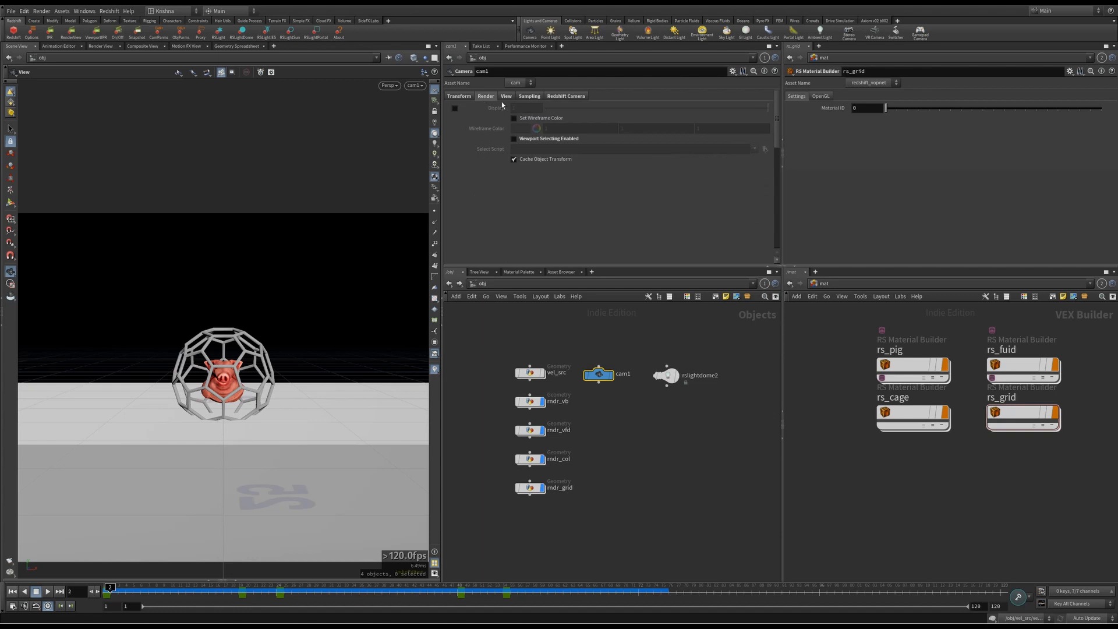
Select rslightdome2 and examine its HDR texture file in the light settings
click(673, 379)
mouse_move(586, 187)
mouse_down()
mouse_move(672, 187)
mouse_move(580, 197)
mouse_up()
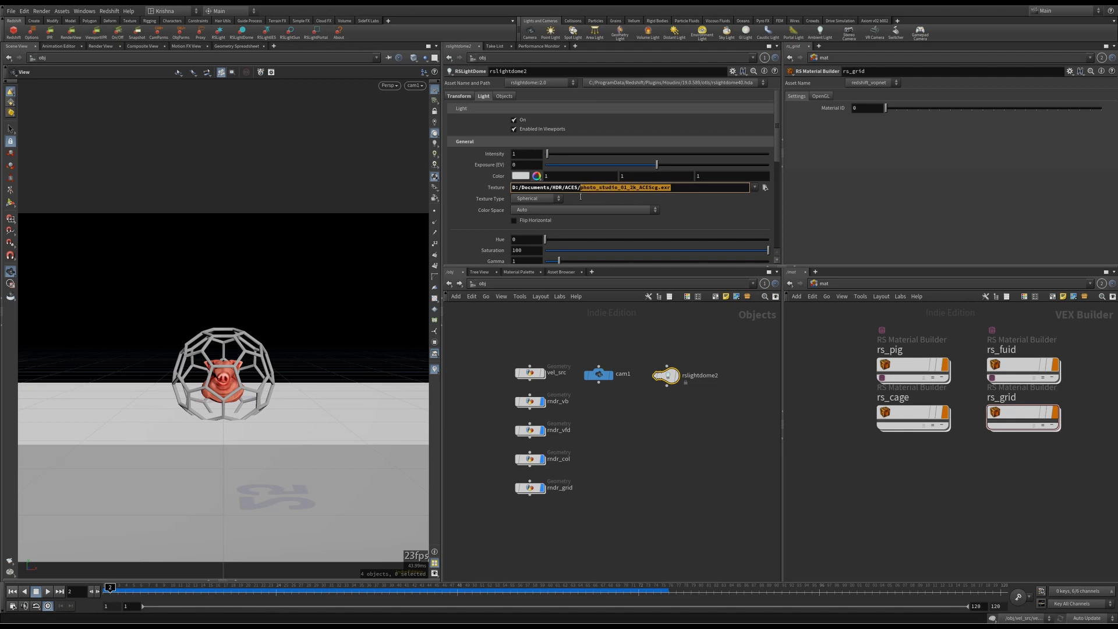
click(647, 347)
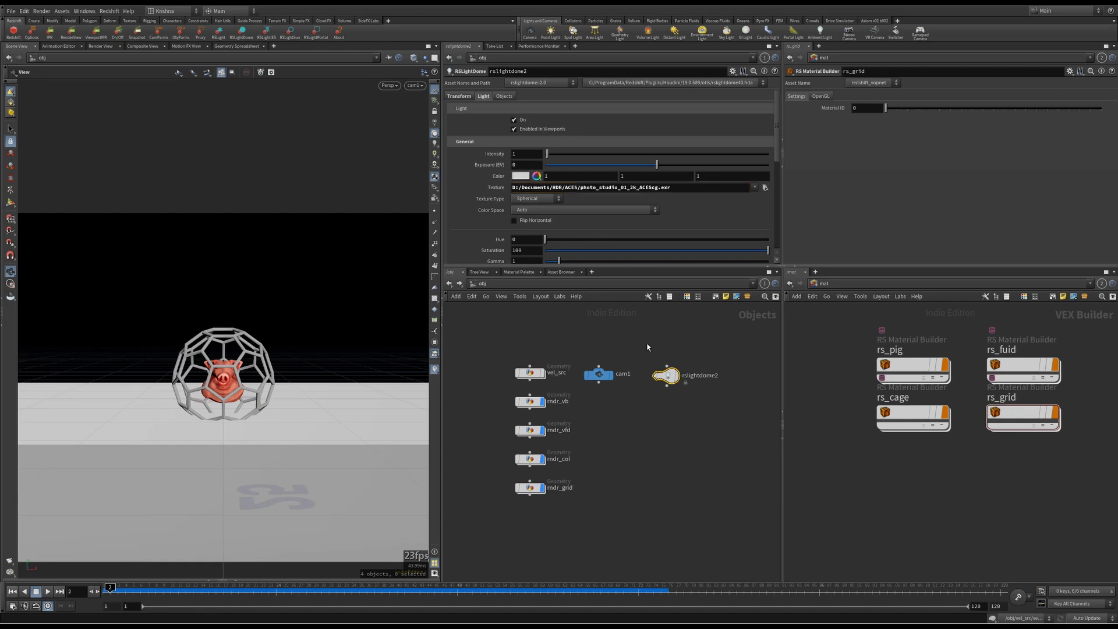
click(668, 427)
Switch the mat network view to img, inspect the pig head texture File node inside comp1, and return to img
click(814, 283)
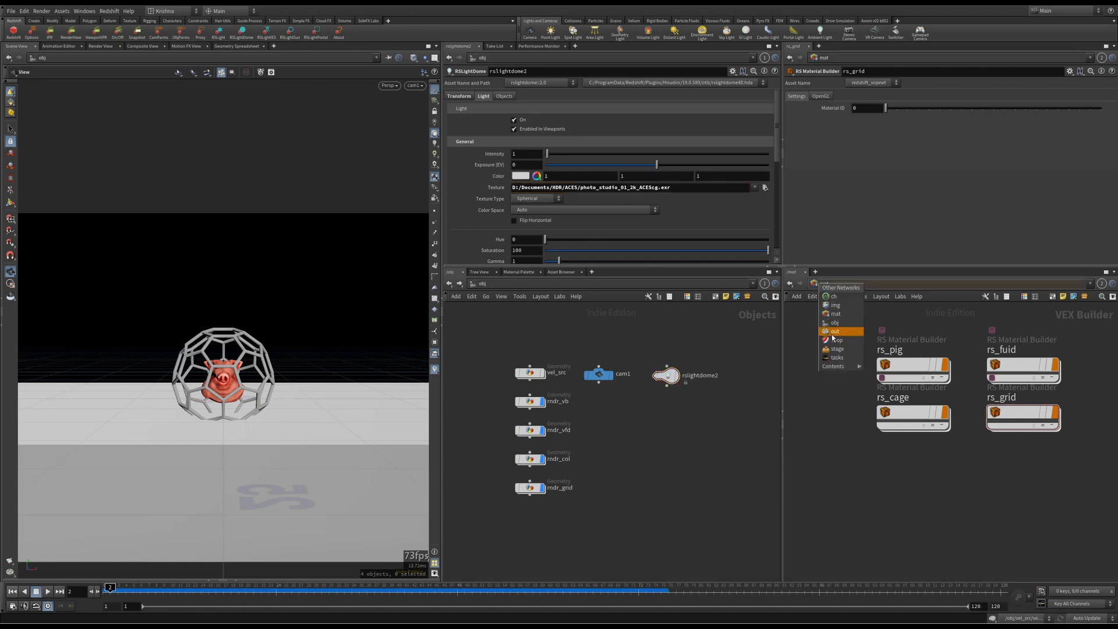
click(835, 304)
double_click(951, 441)
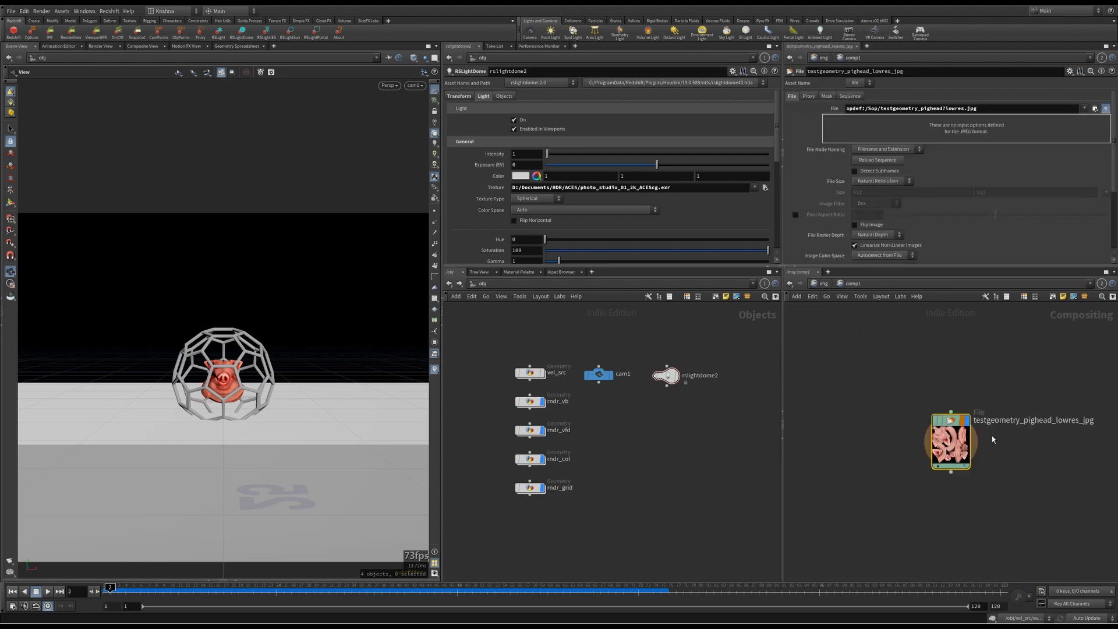
click(824, 283)
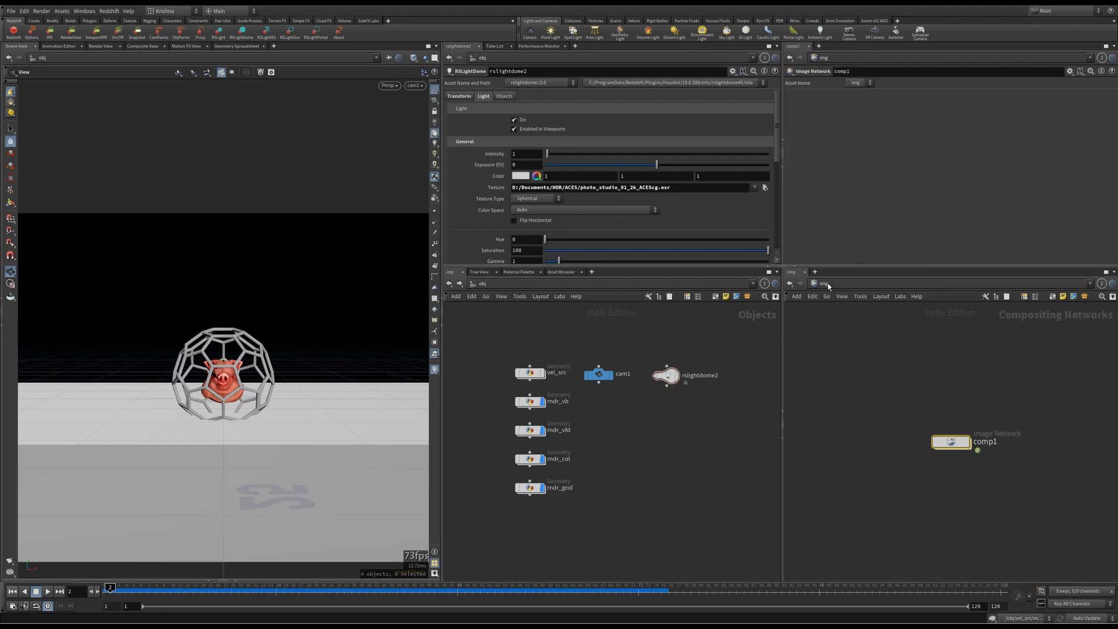
double_click(940, 443)
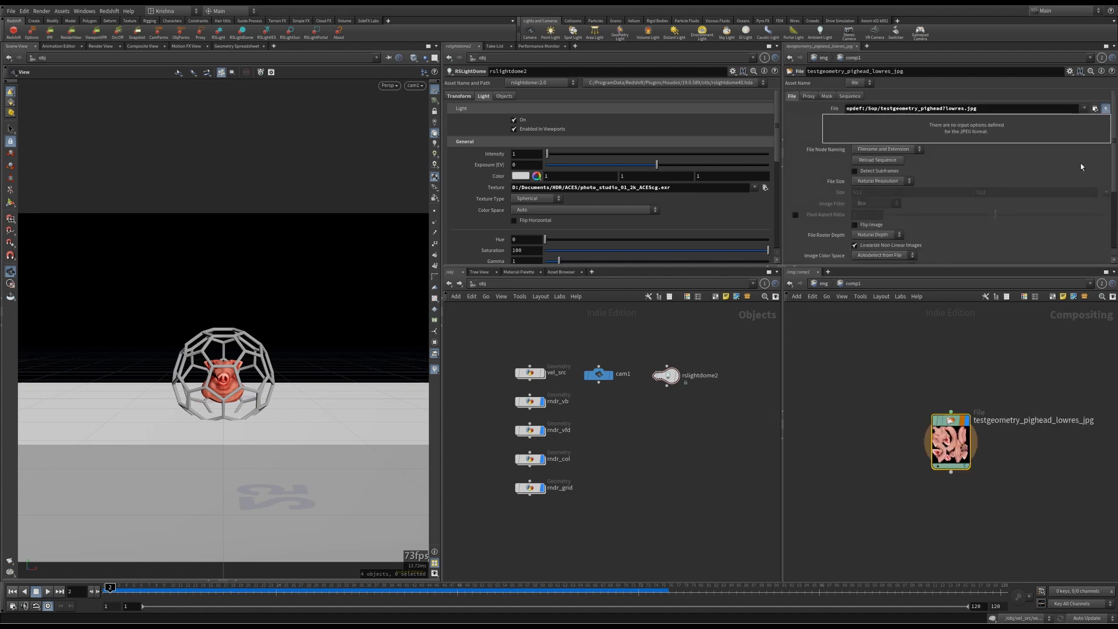
click(822, 284)
Switch the img network view to the obj network and frame the object nodes
click(822, 285)
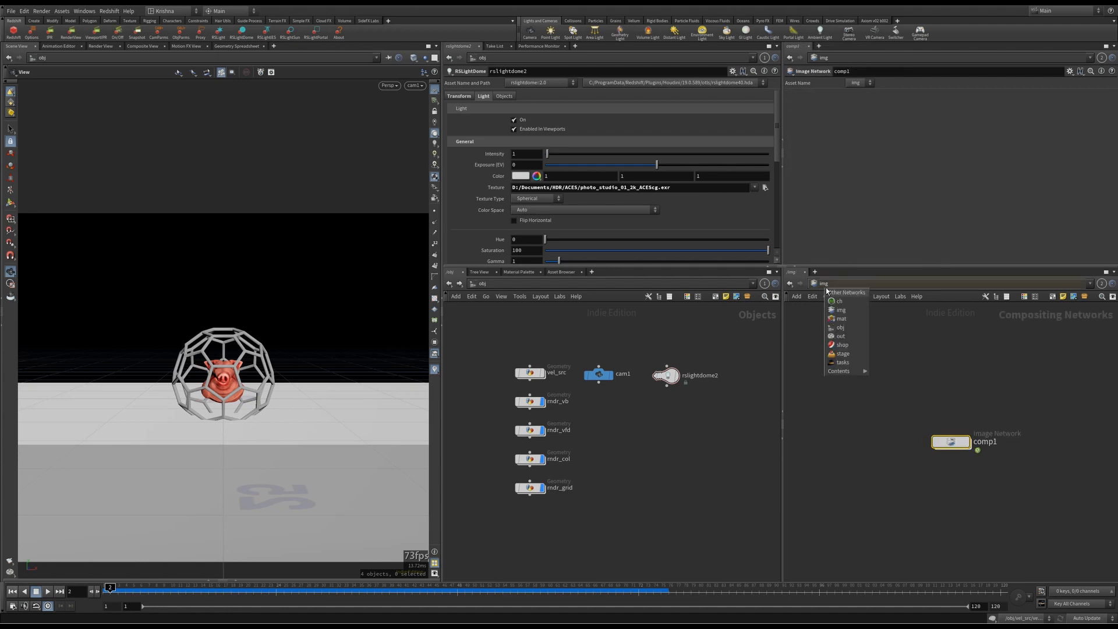
click(841, 328)
scroll(905, 391, down, 2)
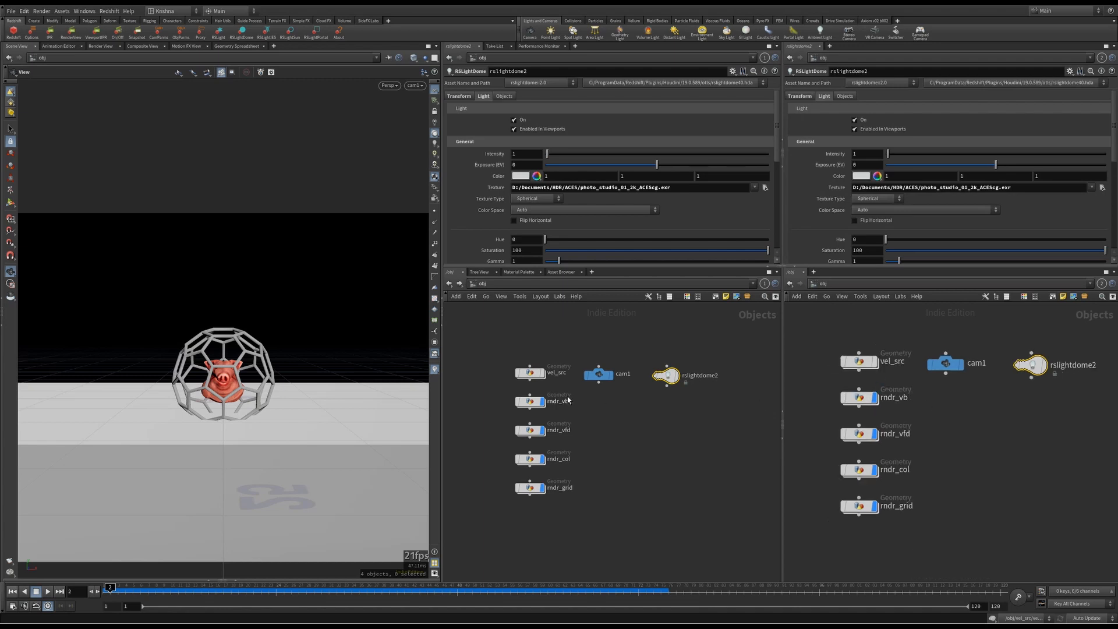
scroll(576, 393, down, 2)
scroll(595, 403, up, 3)
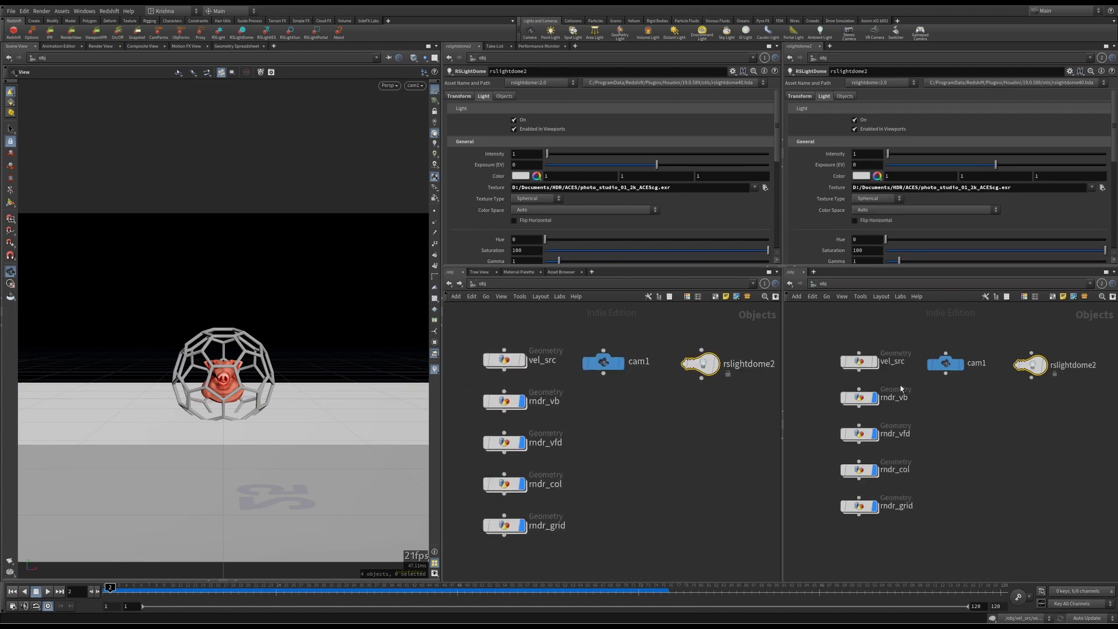
scroll(901, 389, down, 2)
scroll(941, 396, up, 1)
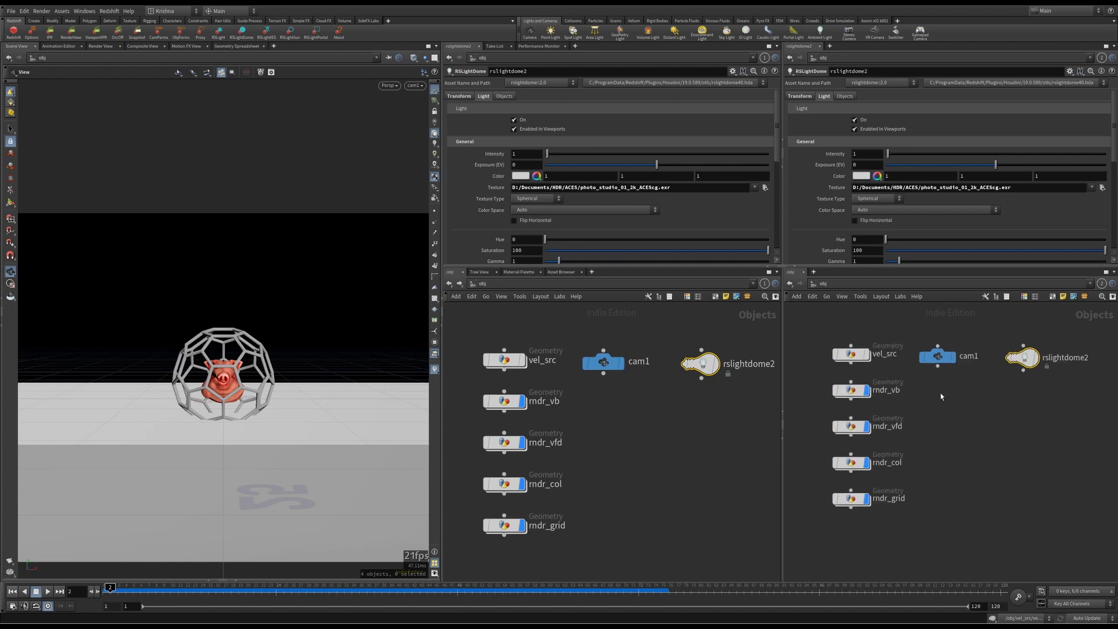